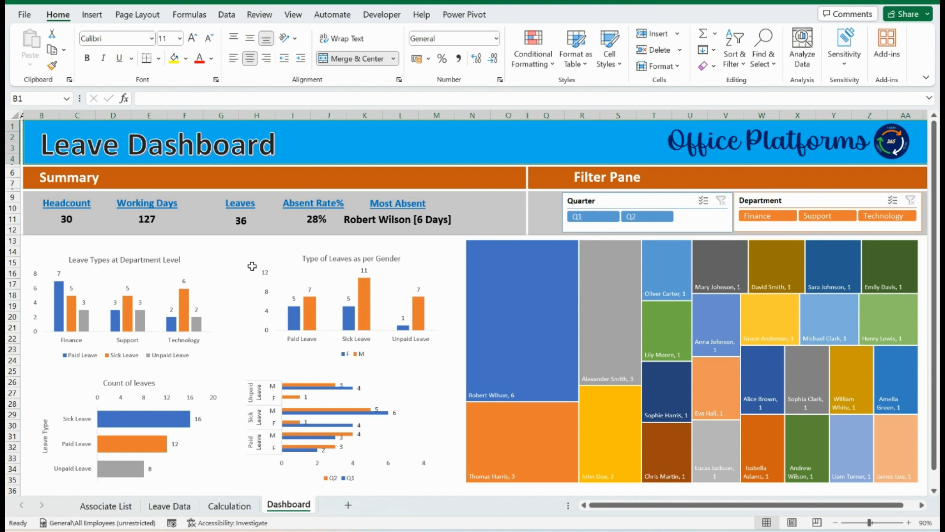
click(229, 243)
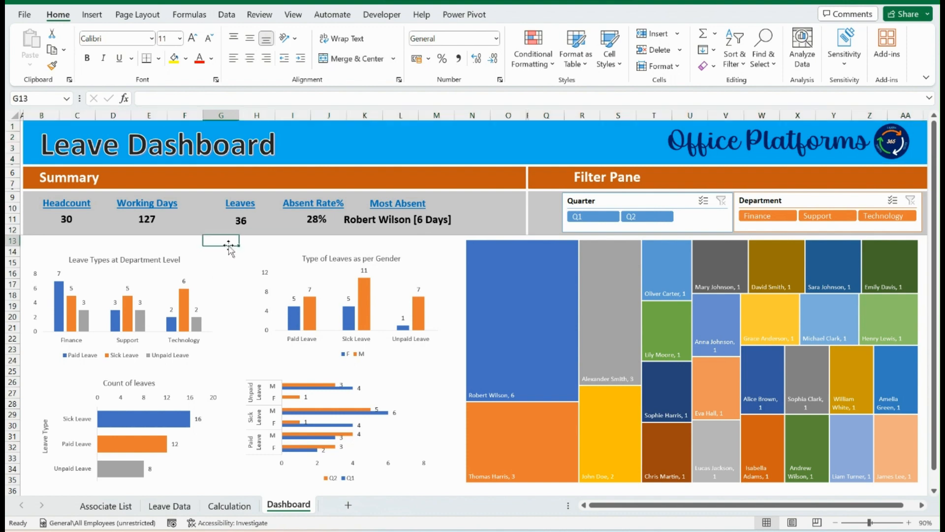
click(65, 224)
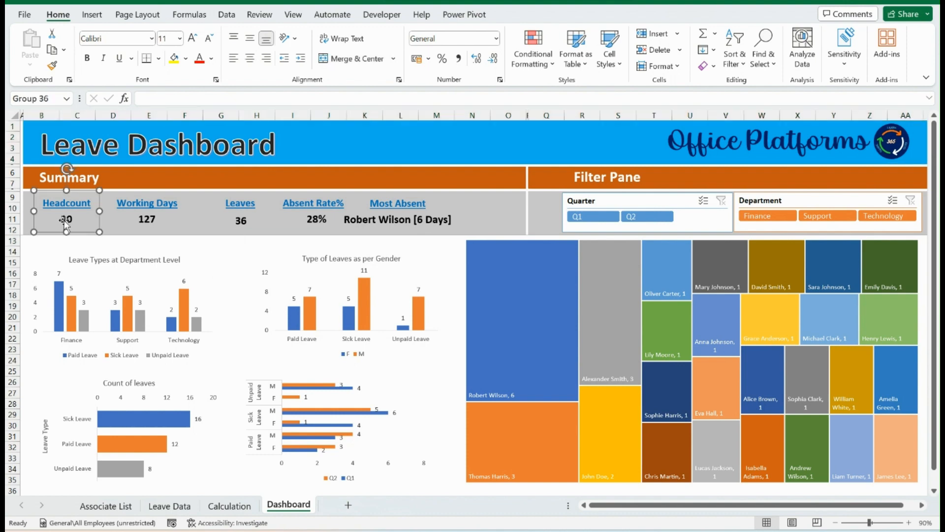
click(117, 252)
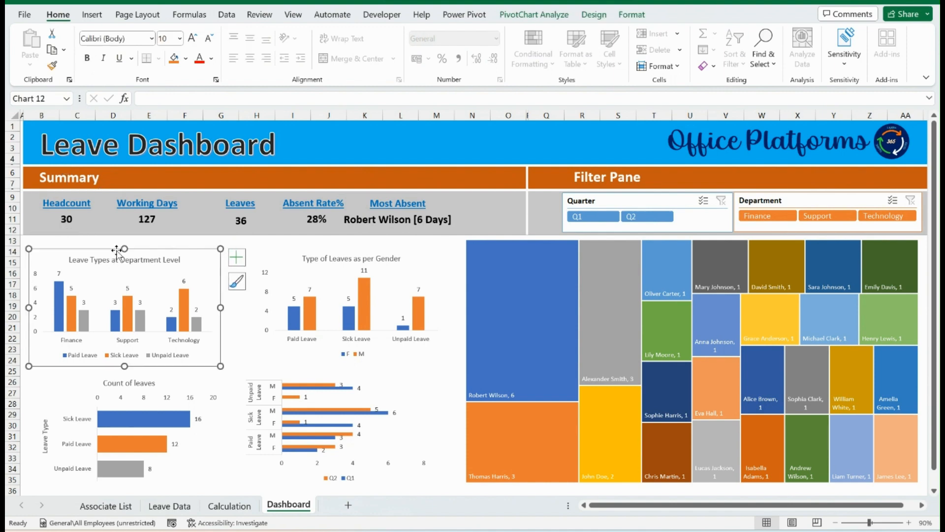
click(212, 238)
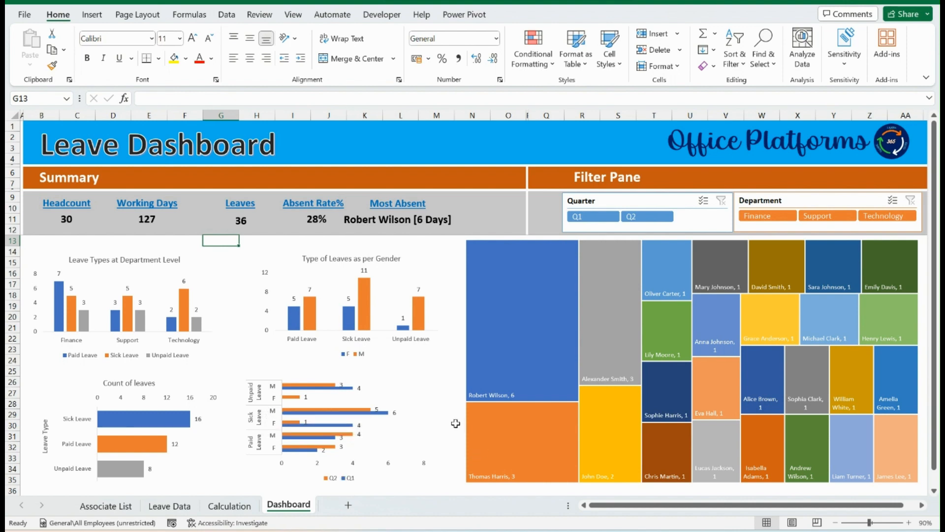
Filter the dashboard by Q1 and Q2, try the Finance, Support and Technology departments, and clear the department filter
click(594, 219)
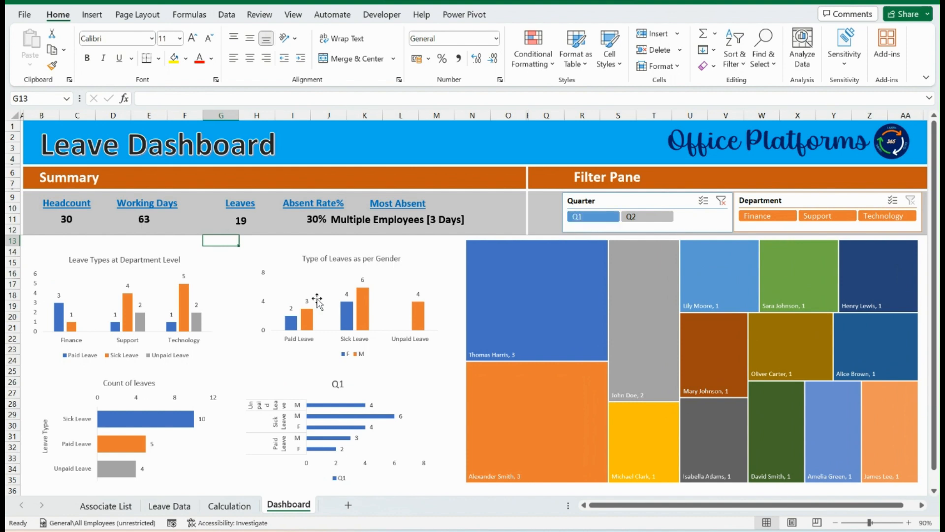
click(649, 216)
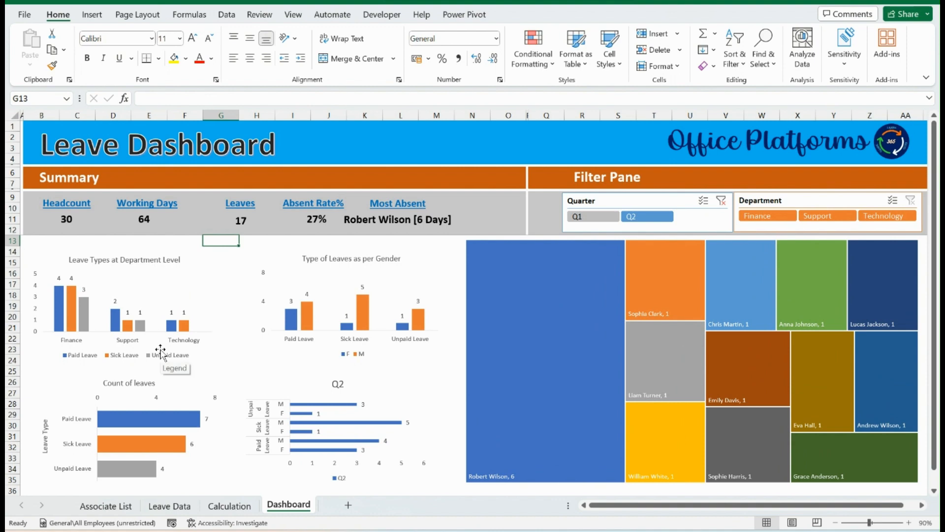
click(764, 218)
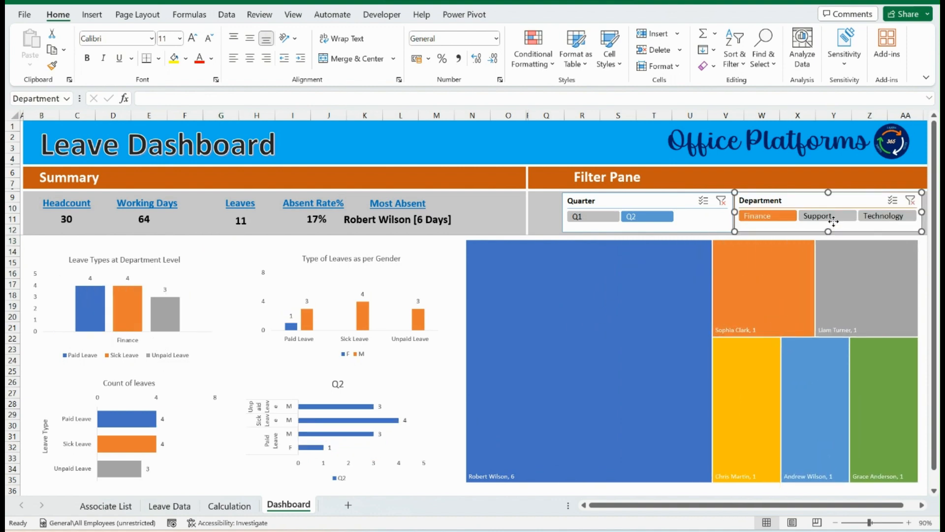
click(833, 217)
click(894, 219)
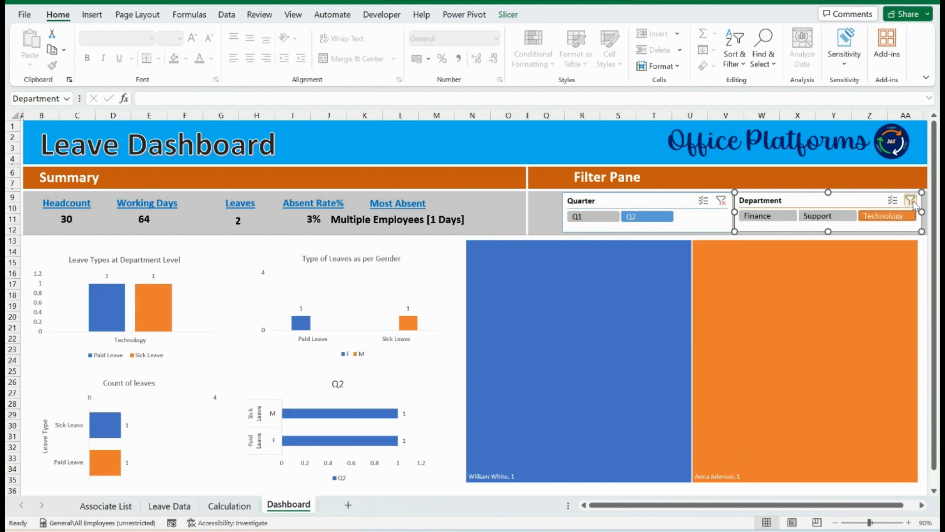
click(910, 201)
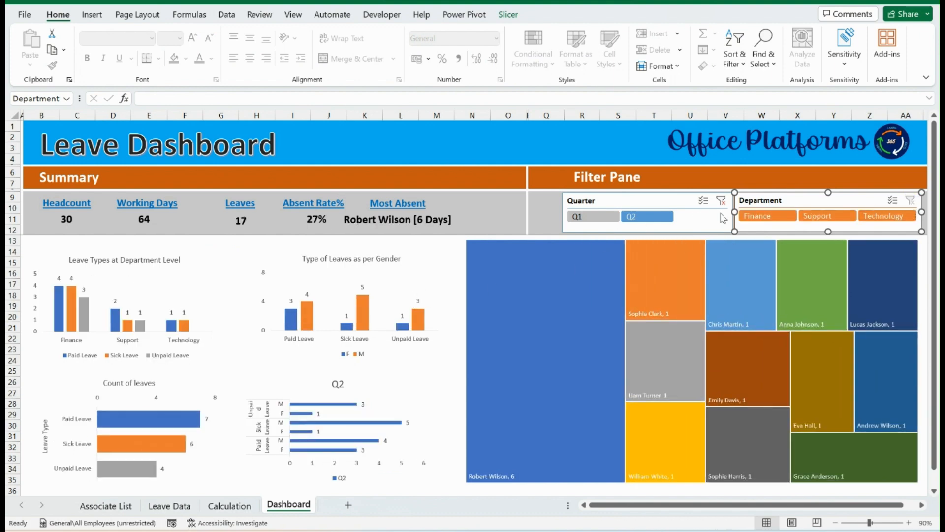
Filter the dashboard to Finance, switch to Support, change the quarter to Q1, and clear both slicer filters
click(757, 216)
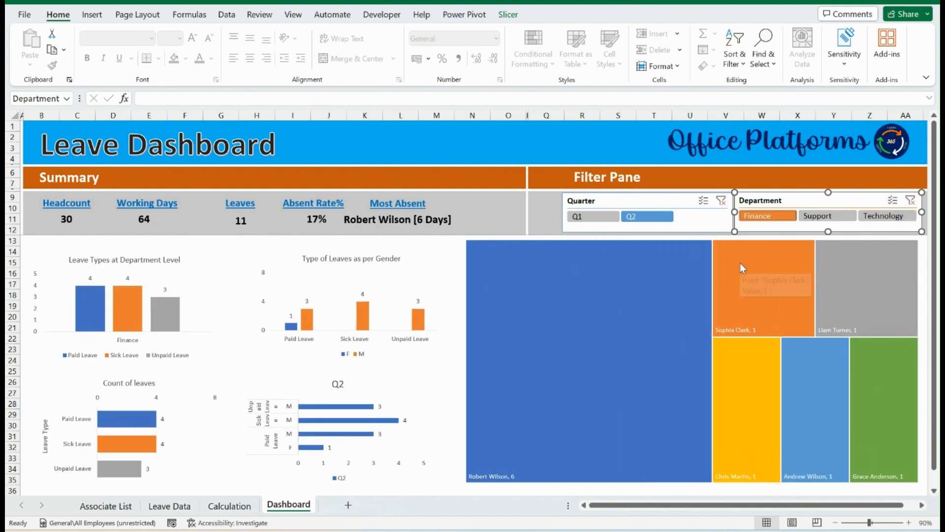
click(827, 216)
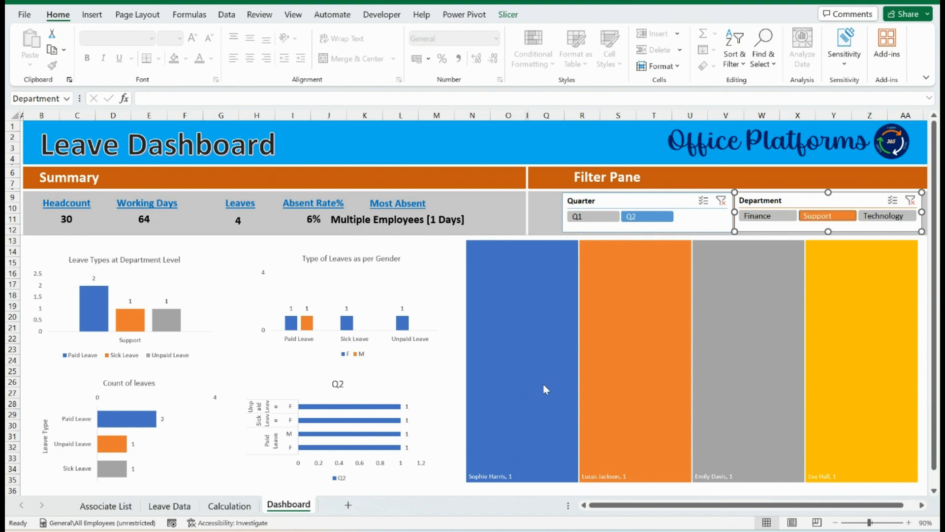
mouse_move(544, 397)
click(593, 216)
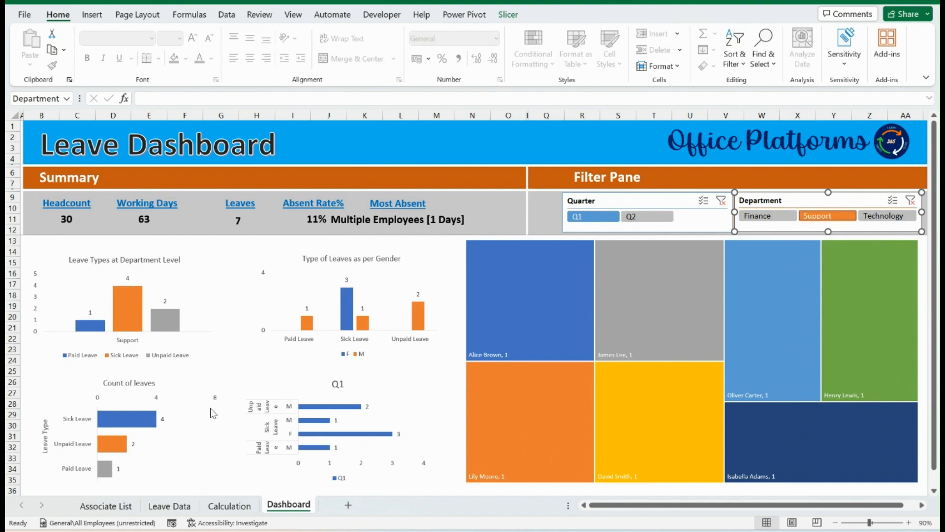
click(722, 200)
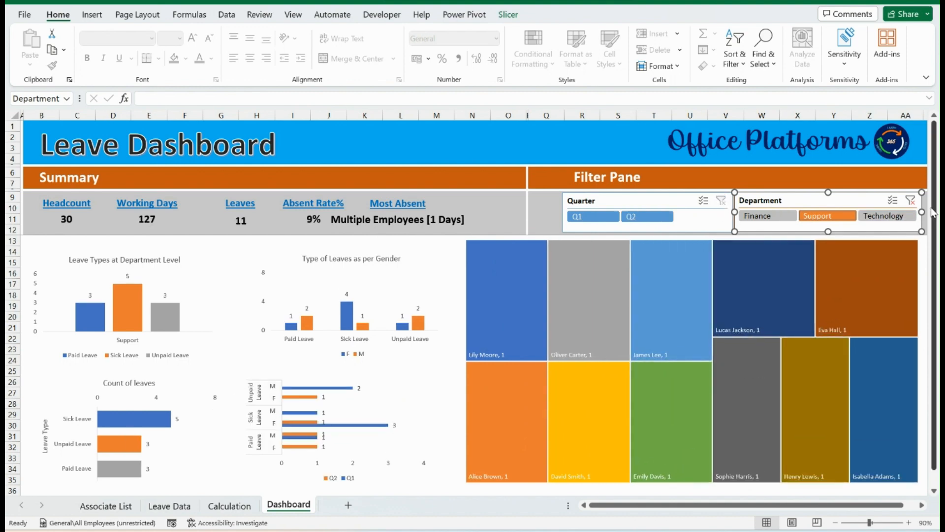
click(915, 200)
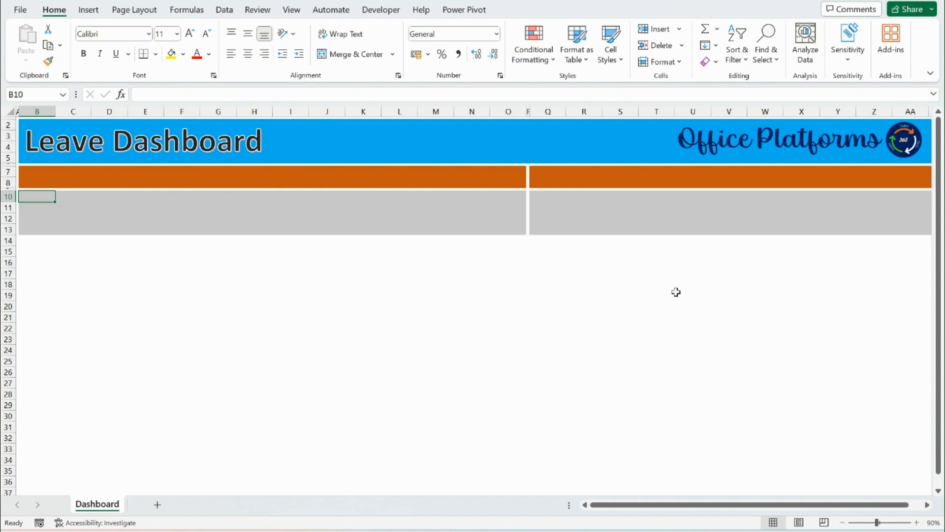
Browse for a file to open and go to the Business Case folder on the Desktop
click(28, 11)
click(48, 87)
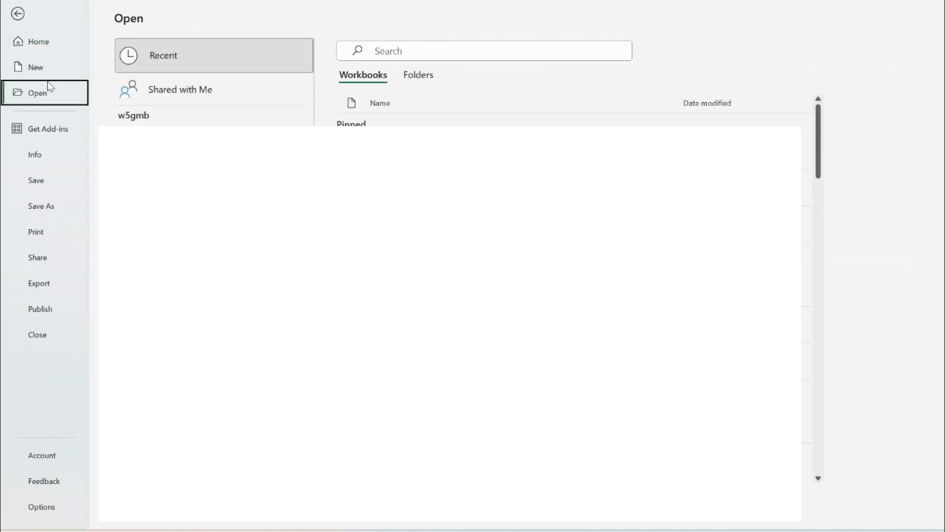
click(162, 294)
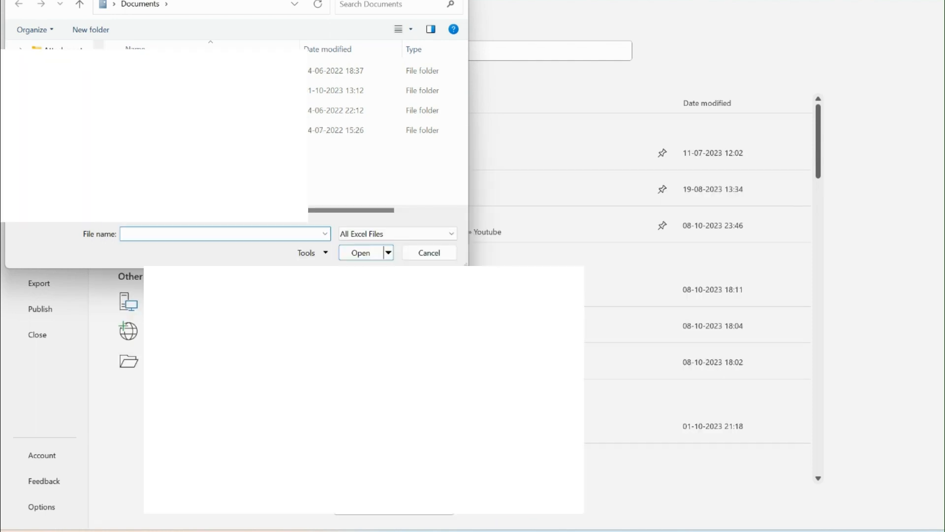
click(57, 88)
double_click(162, 70)
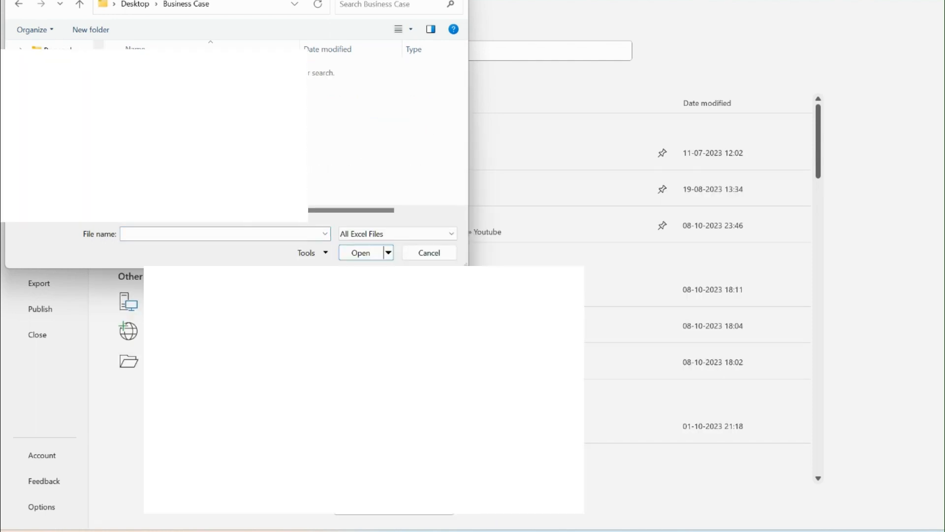
List all file types in the Business Case folder and open the Associate List text file
click(367, 234)
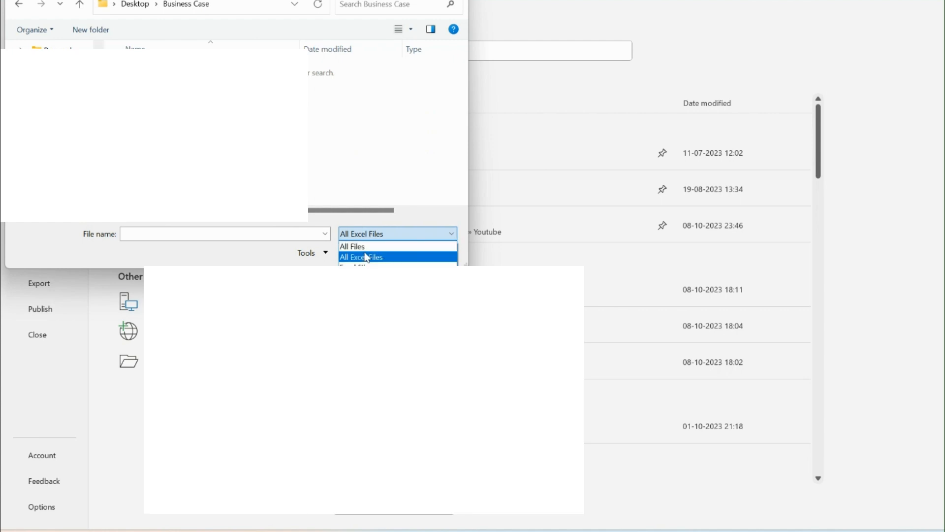
click(368, 238)
click(369, 235)
click(369, 246)
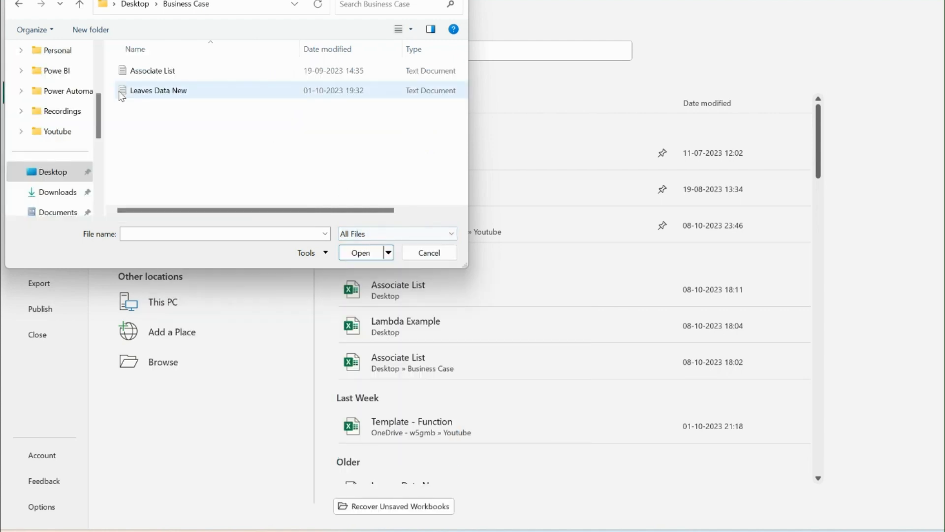
double_click(143, 74)
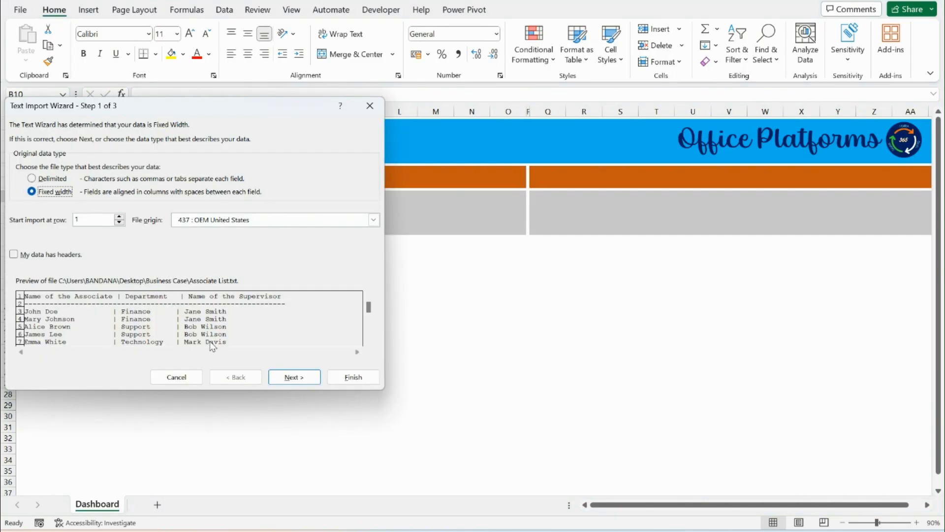
Import the associate text as delimited data, adding the vertical bar "|" as a custom delimiter, and finish the import
click(49, 179)
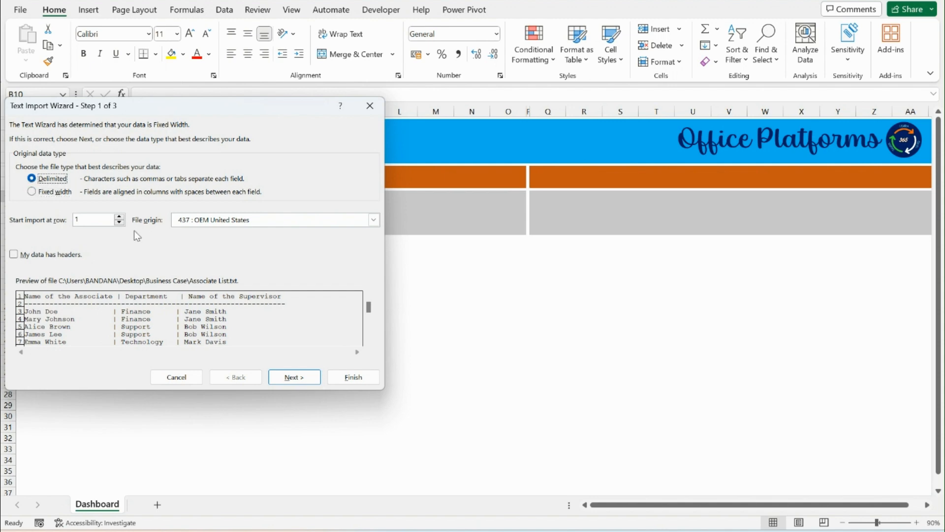
click(290, 376)
drag(145, 106, 335, 118)
click(216, 221)
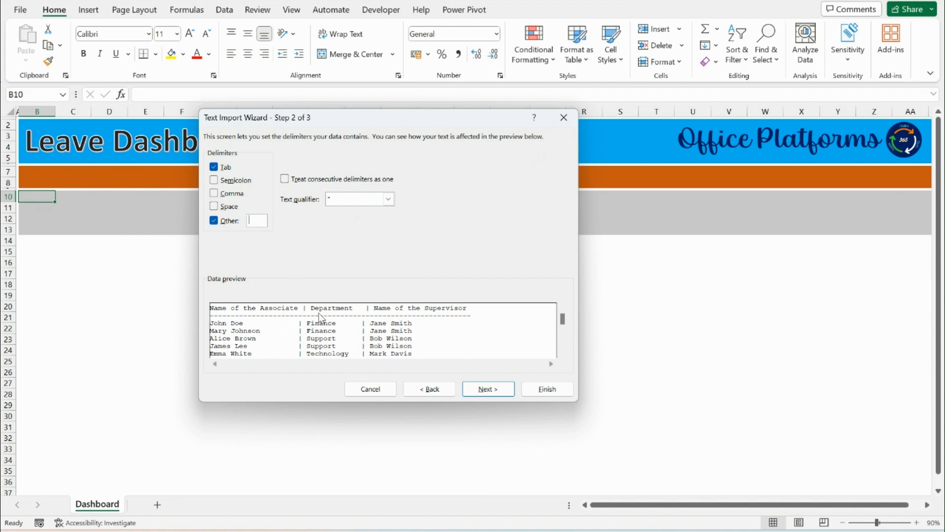
text(|)
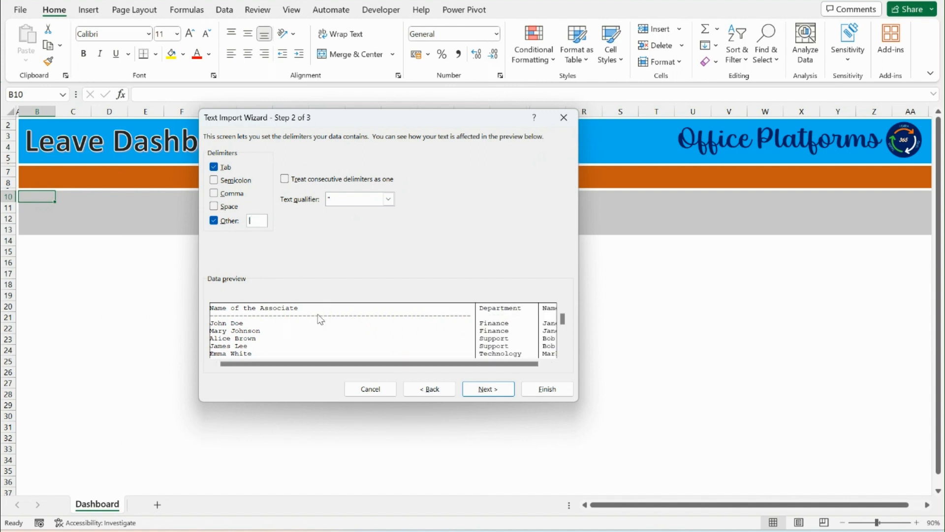
click(492, 394)
click(547, 389)
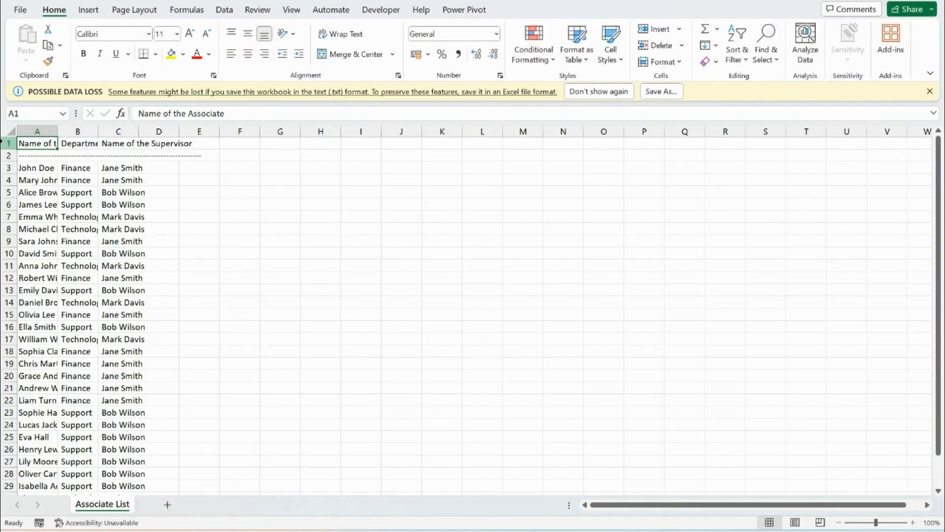
Delete row 2 containing the dashed separator line beneath the headers
click(6, 155)
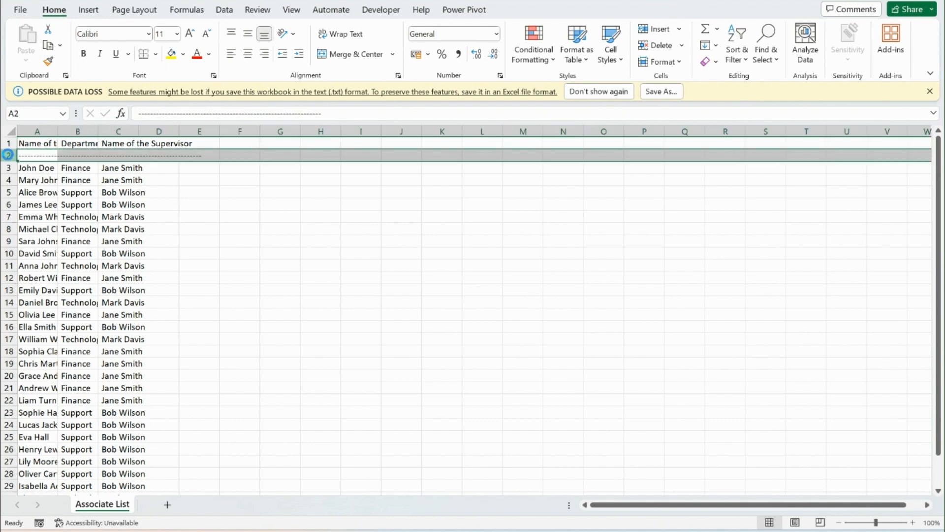
key(ctrl+minus)
click(44, 144)
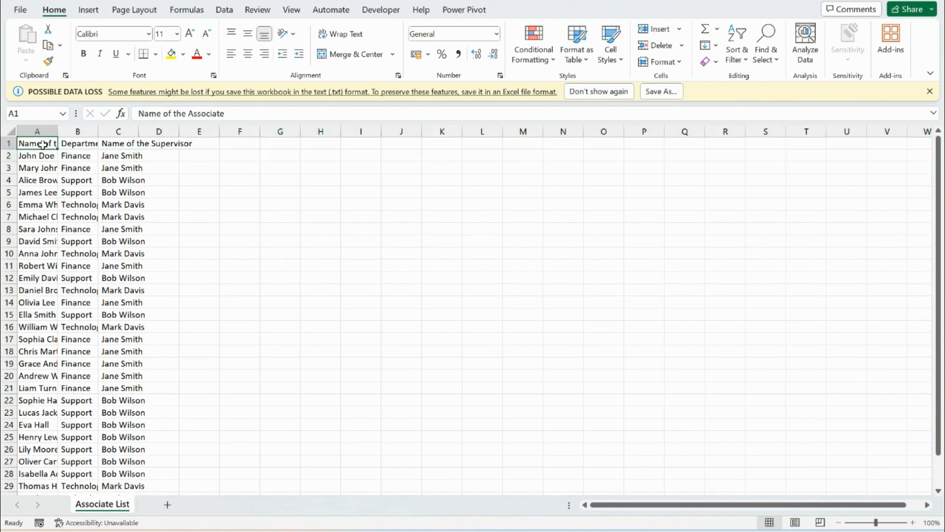
Copy the Associate List sheet into Book1, placing the copy after the Dashboard sheet at the end
right_click(108, 505)
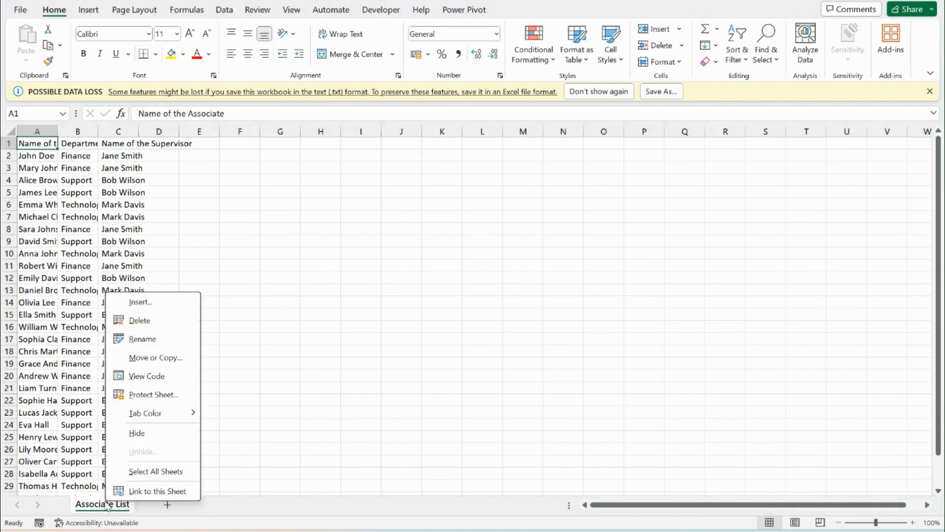
click(158, 358)
click(92, 430)
click(127, 325)
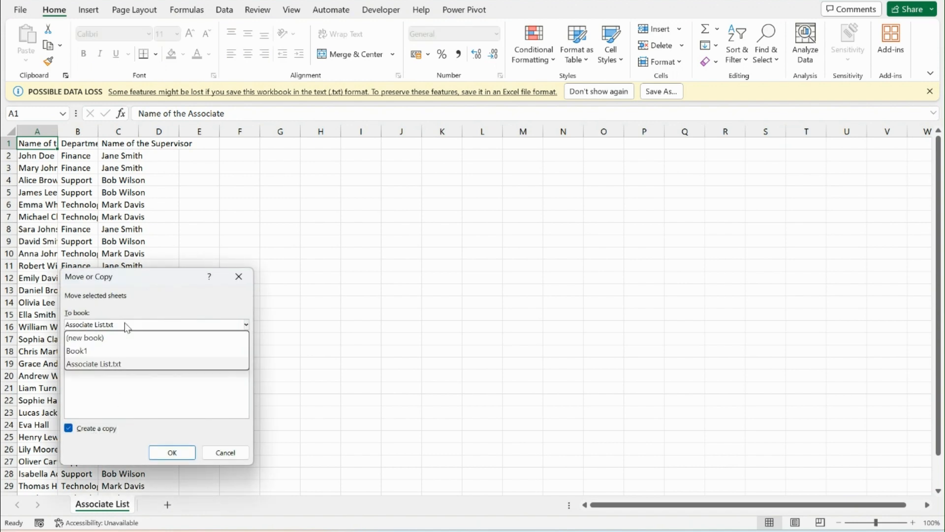
click(113, 352)
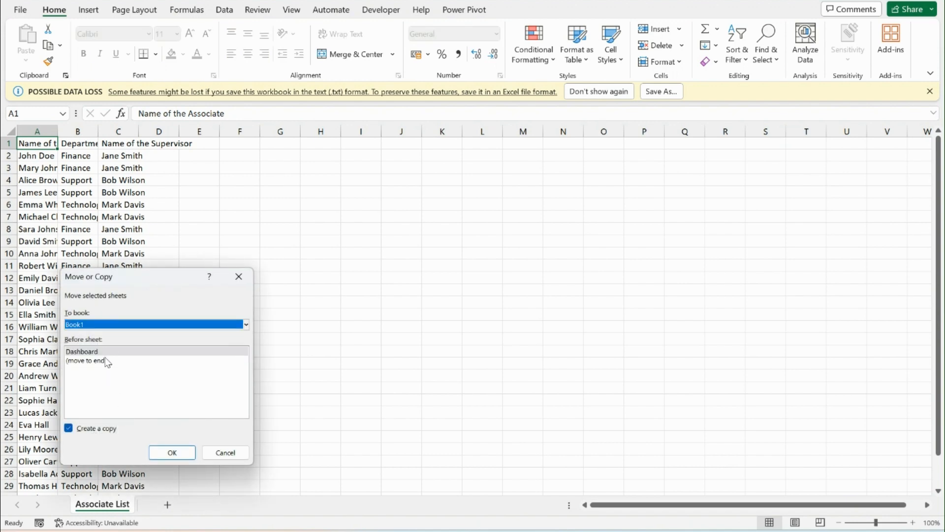
click(103, 362)
click(172, 452)
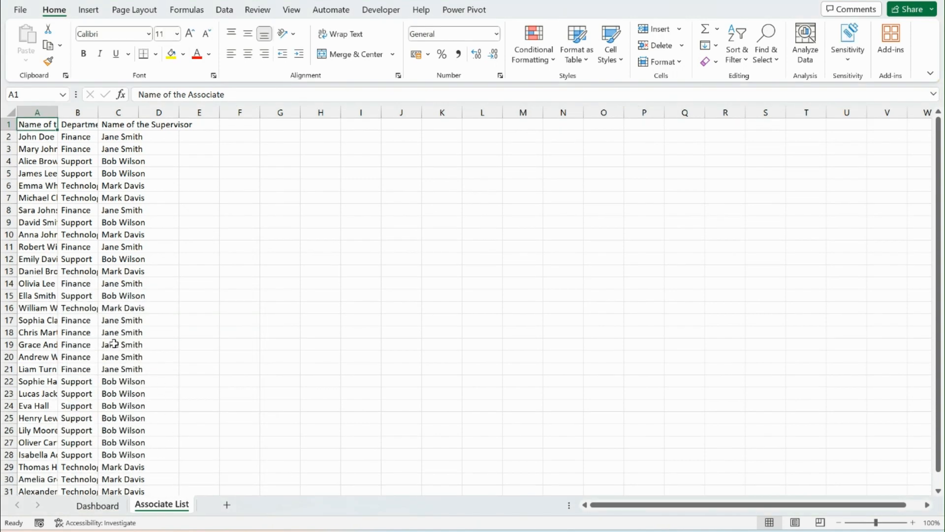
Switch back to the imported Associate List text file and close it
key(alt+Tab)
key(ctrl+w)
click(491, 272)
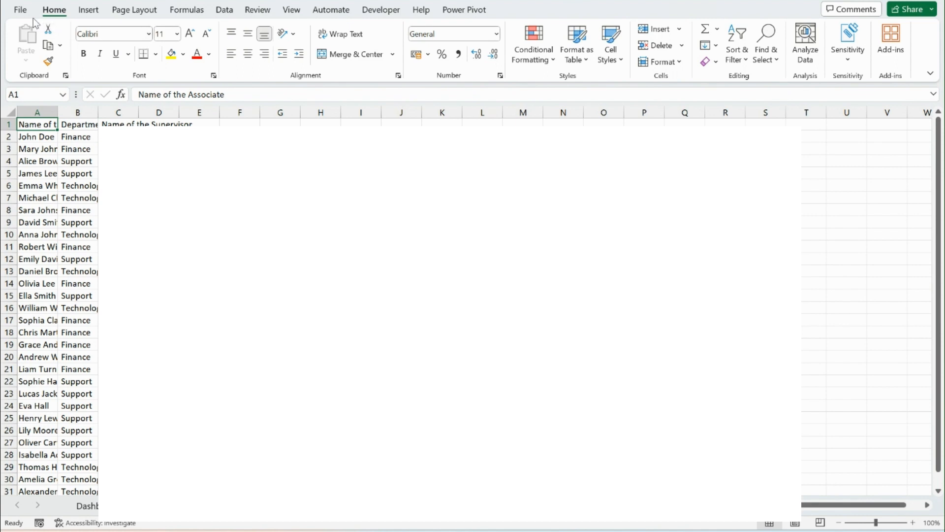
Open the Leaves Data New text file from the Business Case folder to start its import
click(19, 10)
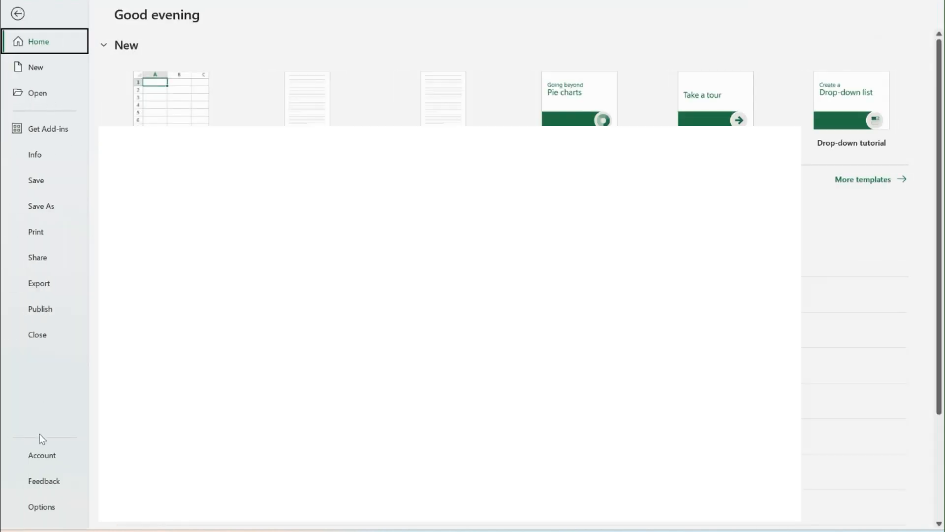
click(38, 94)
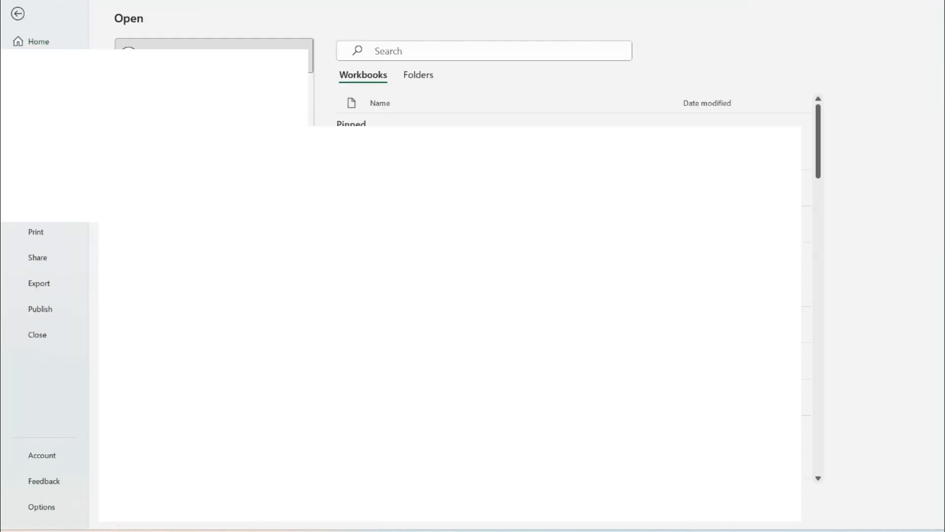
click(162, 361)
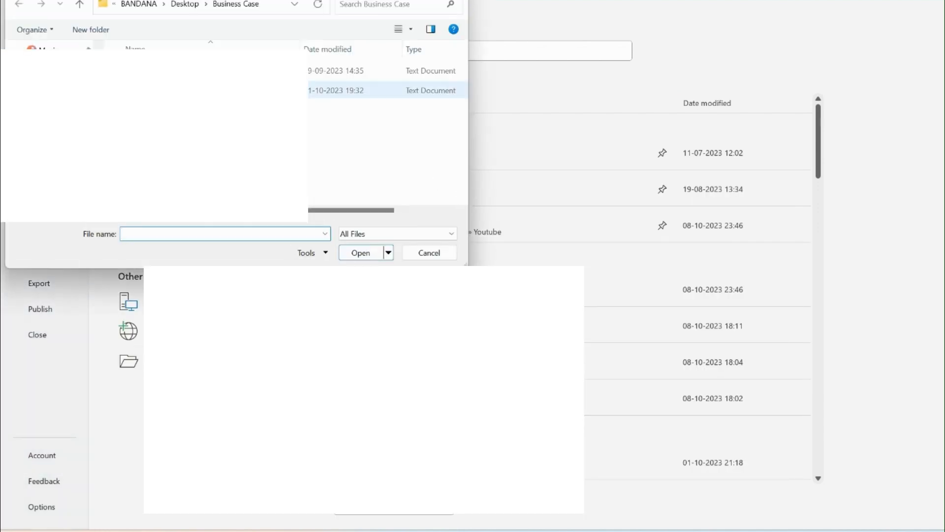
double_click(197, 90)
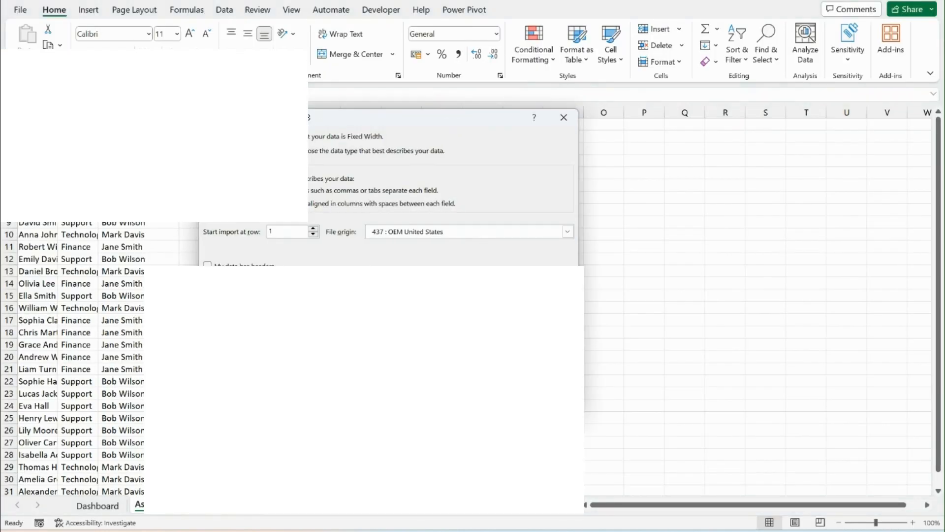
Import the Leaves Data New text as delimited data, adding "|" as a custom delimiter and keeping the General column format
click(493, 406)
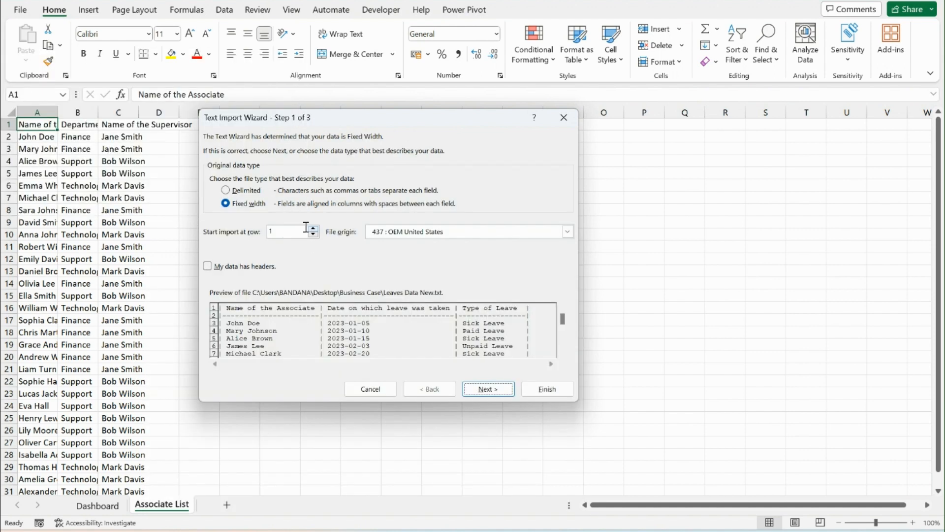
click(252, 194)
click(487, 389)
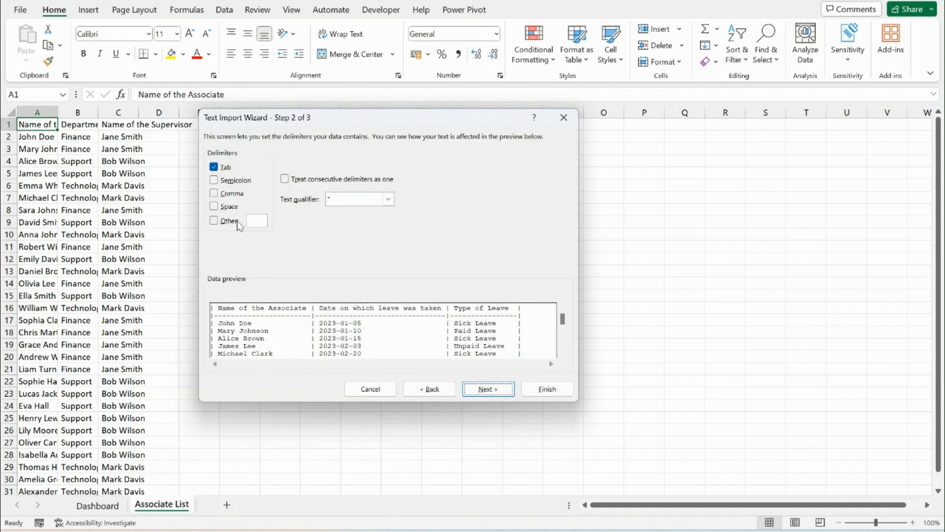
click(236, 207)
click(235, 207)
click(230, 220)
text(|)
click(488, 389)
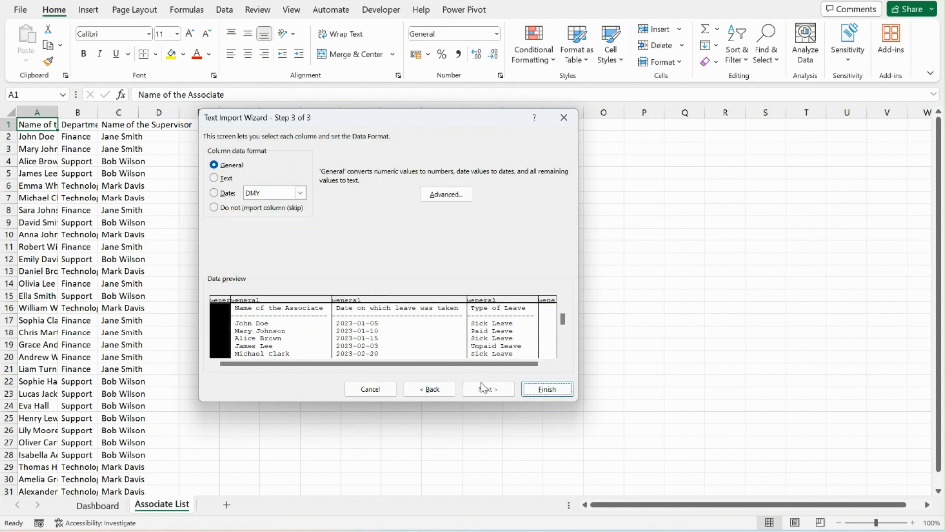
click(546, 389)
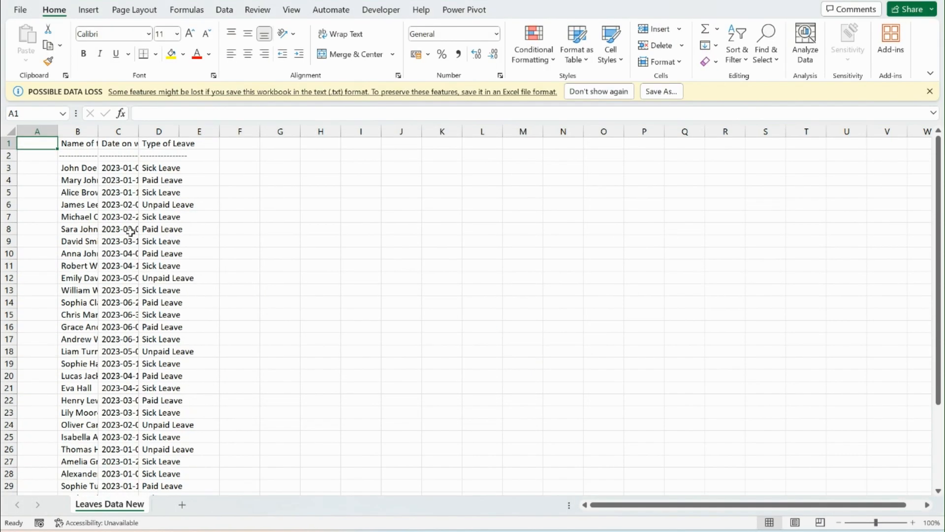
Delete the dashed separator row 2 and the empty column A from the imported leave data
click(3, 156)
key(ctrl+minus)
key(ctrl+Home)
key(ctrl+space)
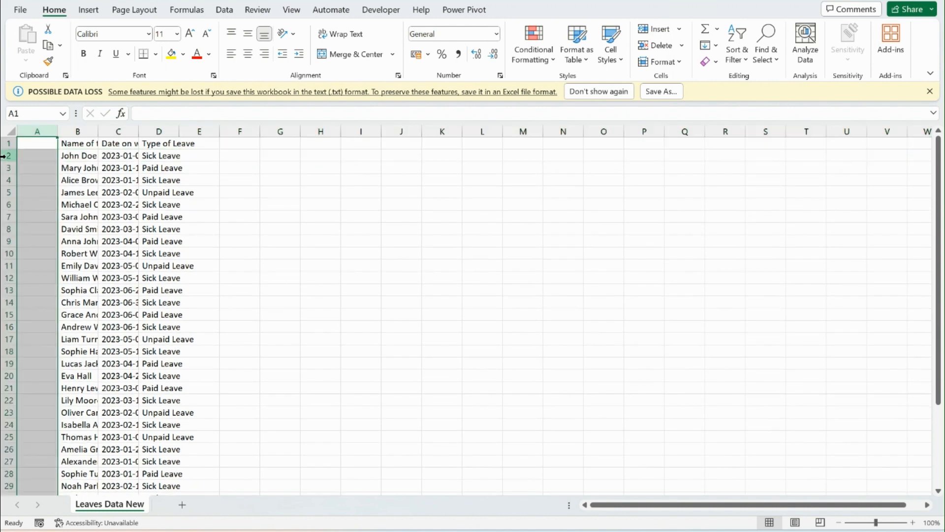
key(ctrl+minus)
key(ctrl+Home)
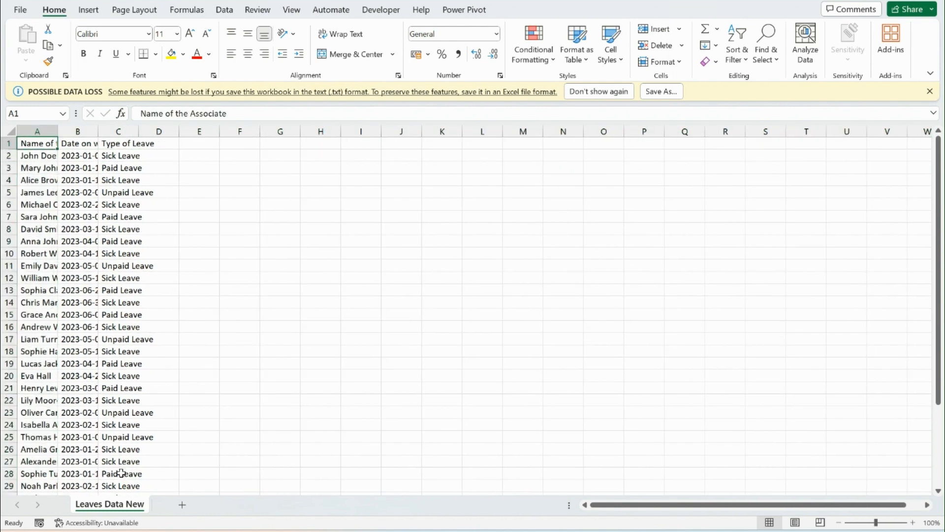
Copy the Leaves Data New sheet into Book1, placing the copy at the end after Associate List
right_click(127, 503)
click(166, 360)
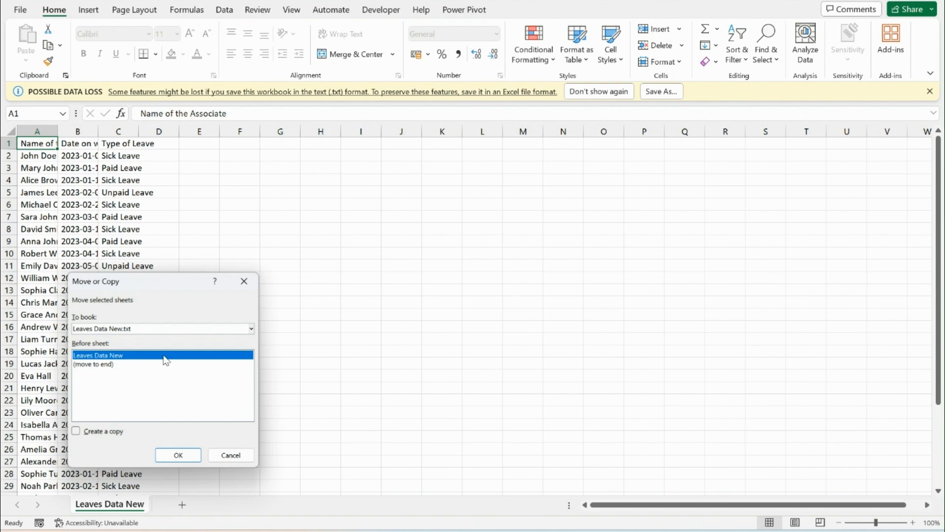
click(92, 432)
click(133, 328)
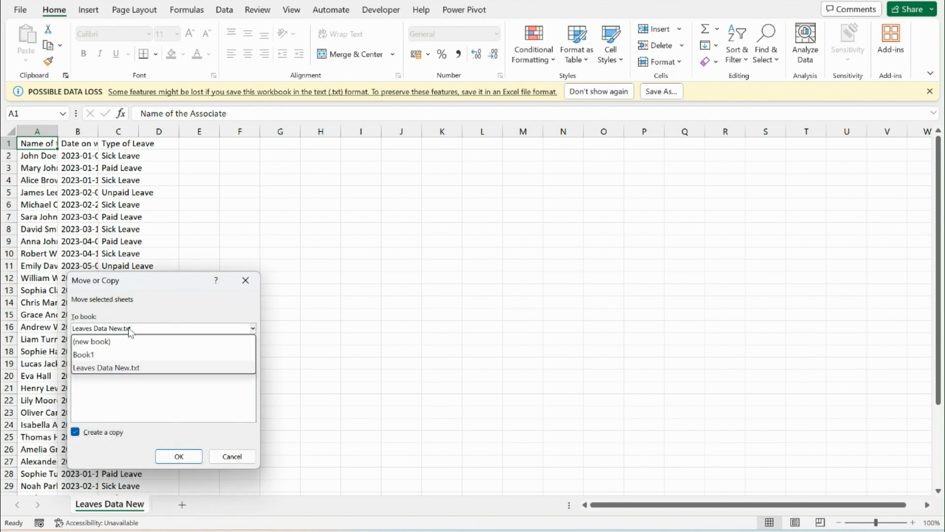
click(121, 355)
click(99, 373)
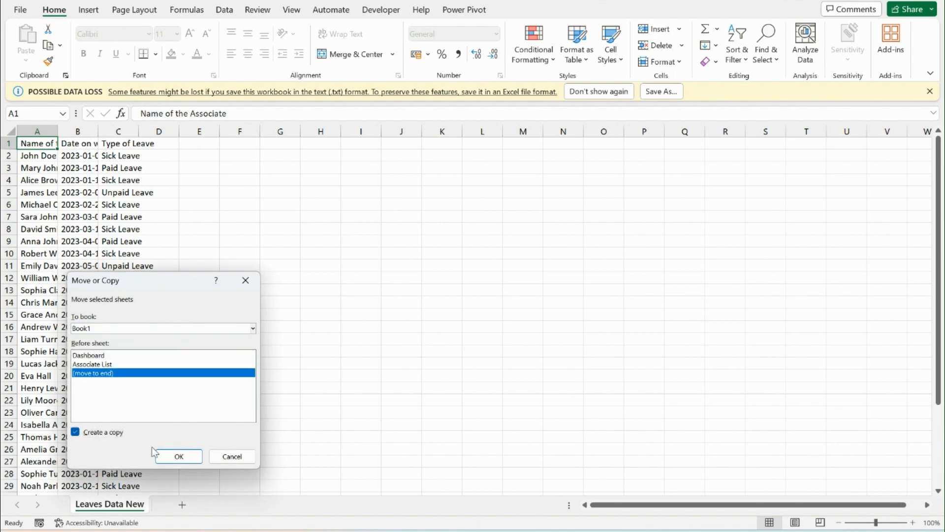
click(178, 456)
Switch back to the imported Leaves Data New text file and close it
key(alt+Tab)
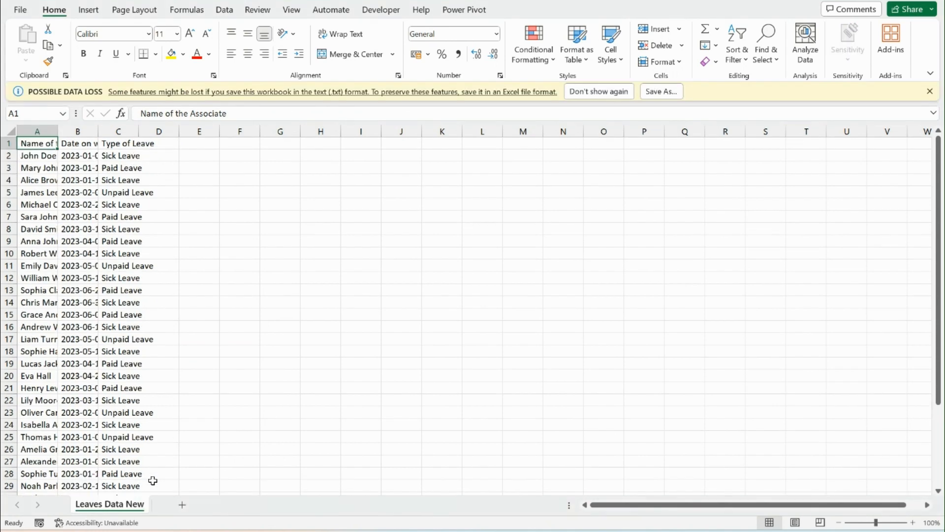
key(alt+F4)
click(495, 272)
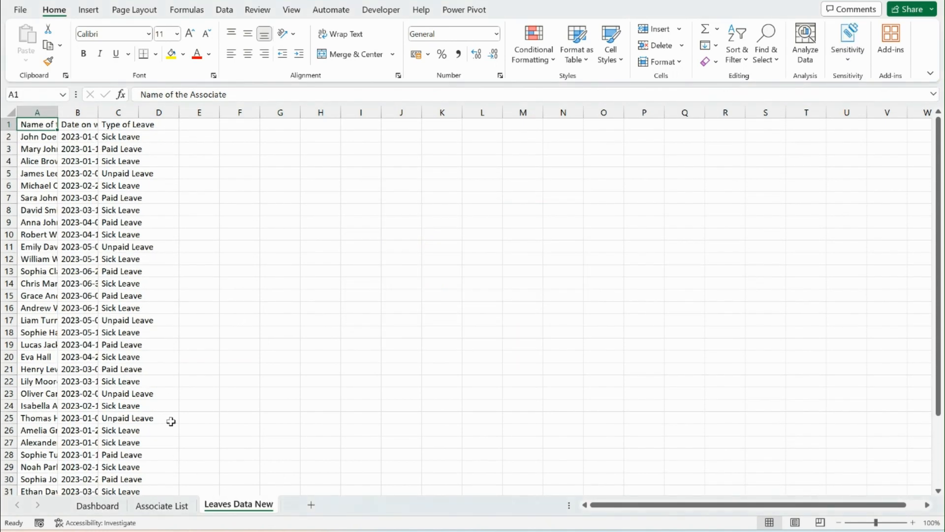
Bring up the Associate List sheet and save the workbook in the Desktop's Business Case folder under a name starting with "Lea"
click(158, 505)
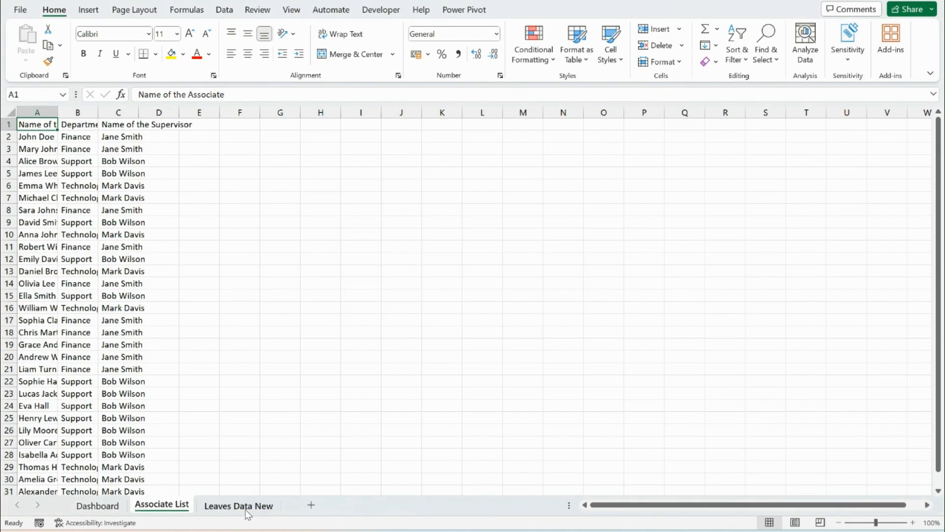
key(ctrl+s)
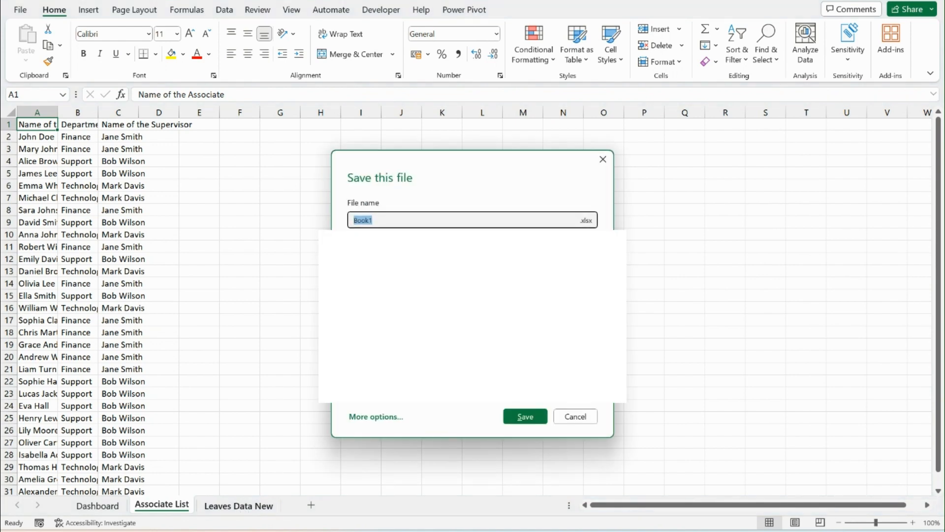
text(Leaves Dashboard)
mouse_move(706, 531)
click(471, 263)
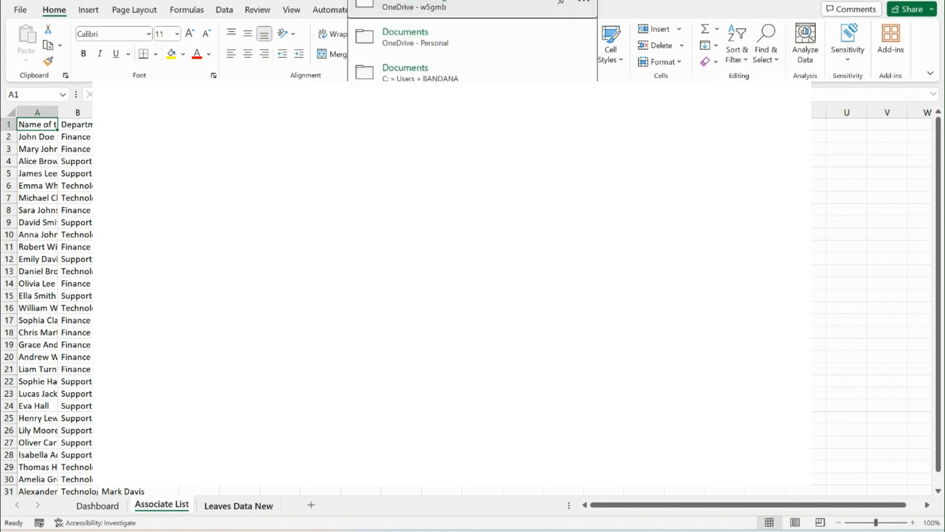
click(453, 86)
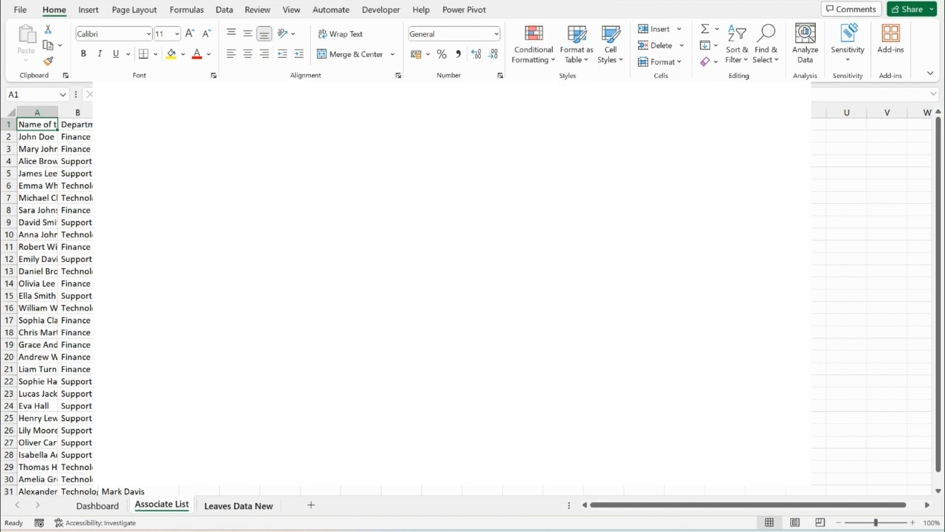
key(alt+f)
key(a)
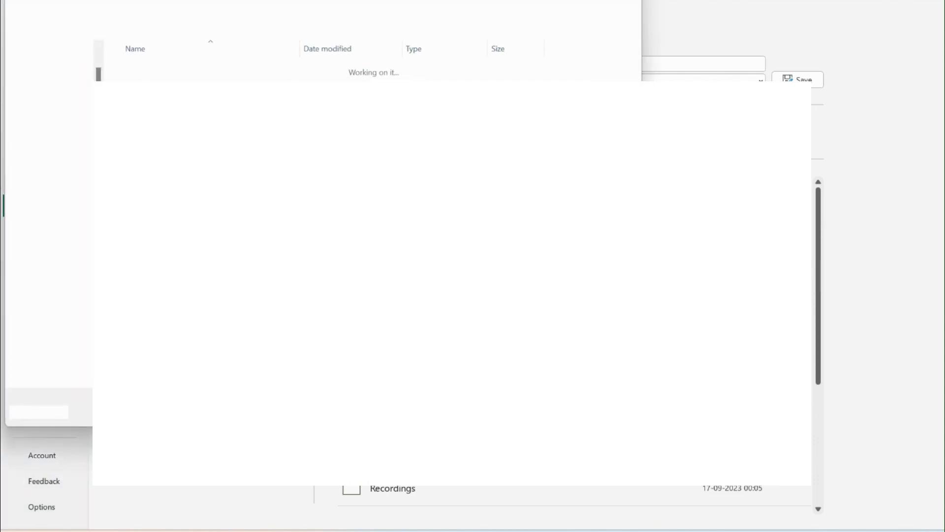
scroll(52, 212, down, 1)
scroll(51, 212, down, 1)
click(51, 213)
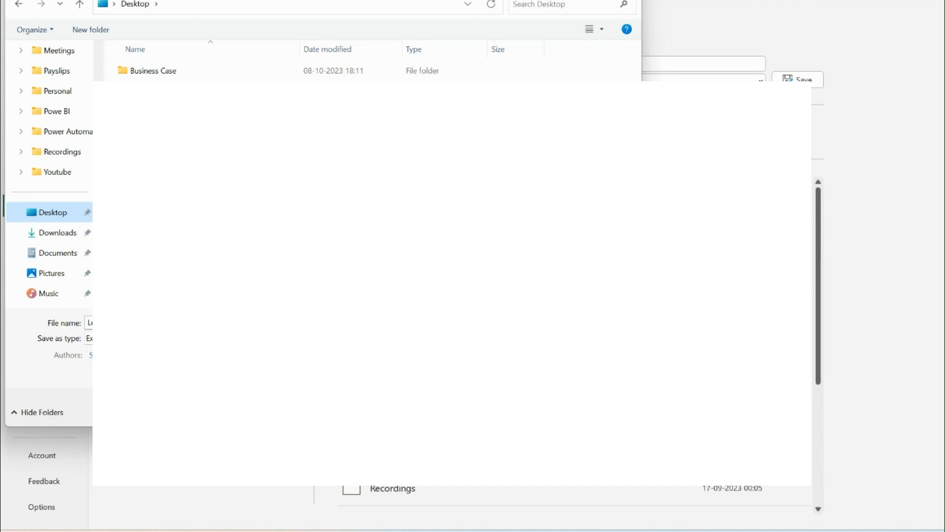
double_click(184, 74)
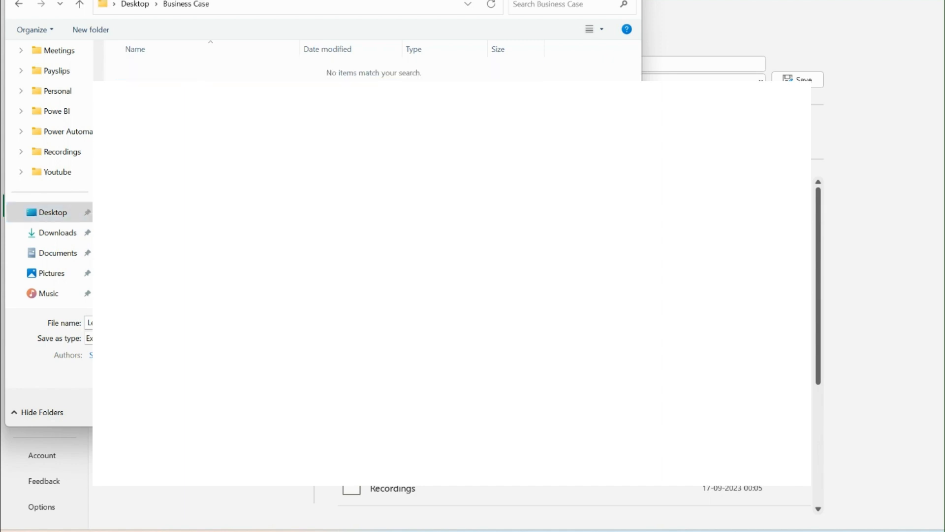
key(Return)
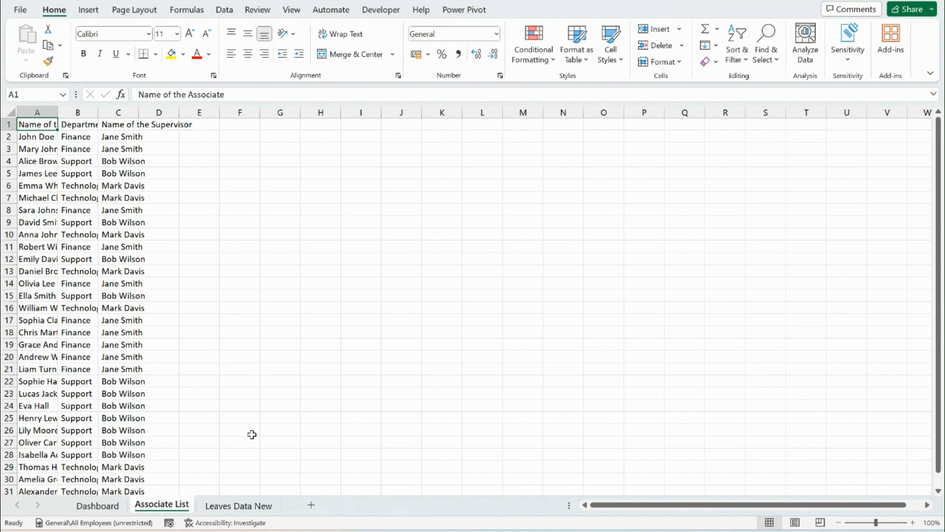
AutoFit the widths of all columns on the Associate List sheet to their contents
key(ctrl+a)
key(alt+h)
key(o)
key(i)
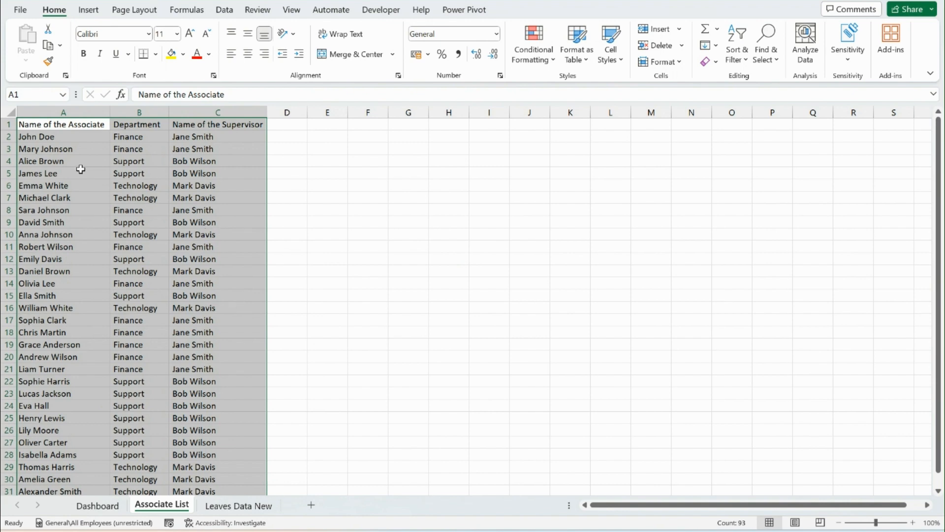
click(81, 137)
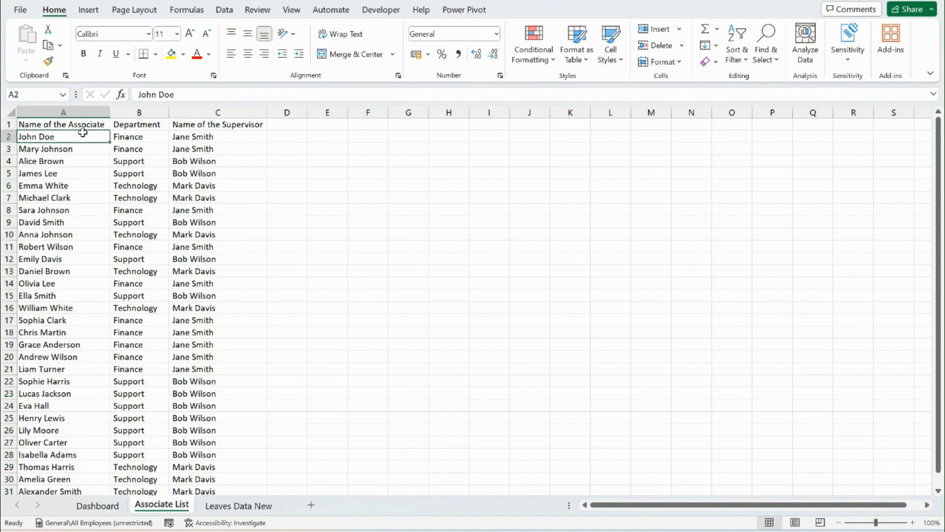
click(138, 124)
click(213, 126)
Insert a new column before Name of the Associate and enter the header "Prefix" in A1
key(Home)
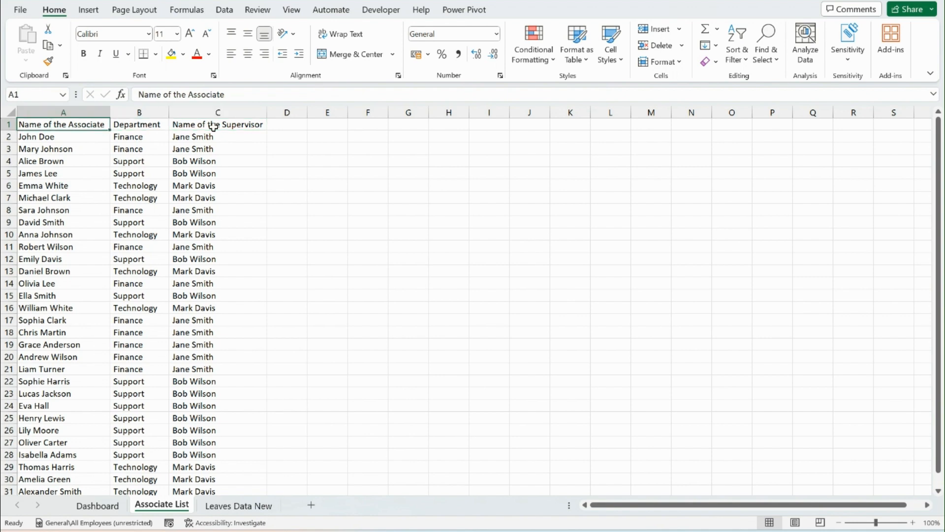
key(ctrl+shift+Down)
key(ctrl+space)
key(ctrl+shift+equal)
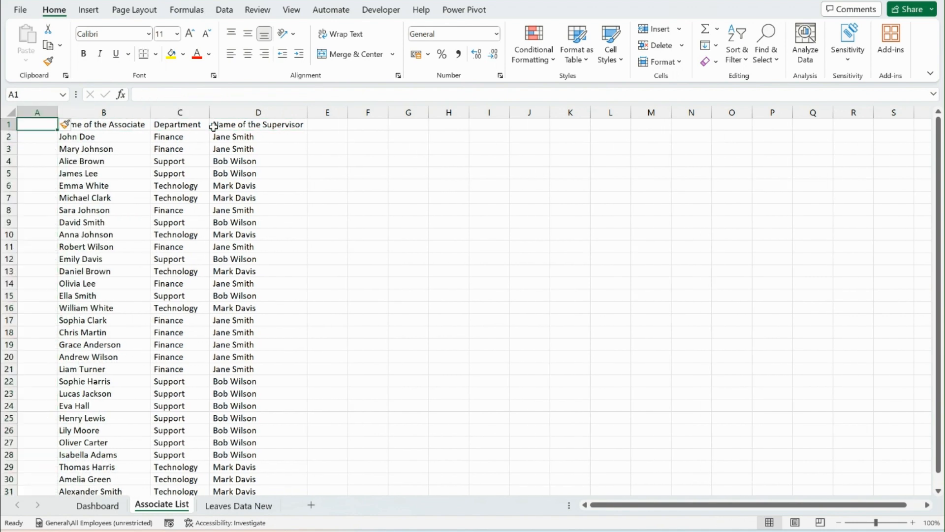
text(Prefix)
key(Return)
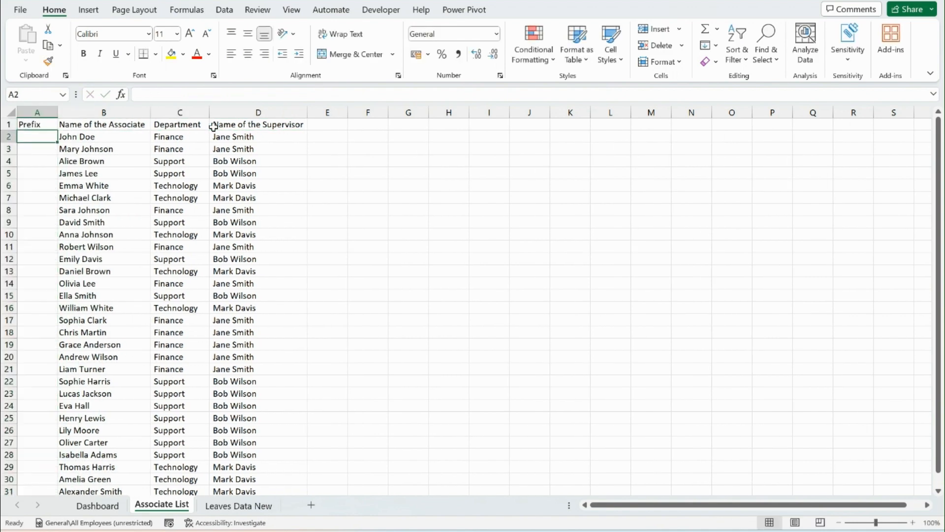
Turn on filtering for the header row of the Associate List data
key(Up)
key(Right)
key(ctrl+shift+l)
key(Down)
key(Up)
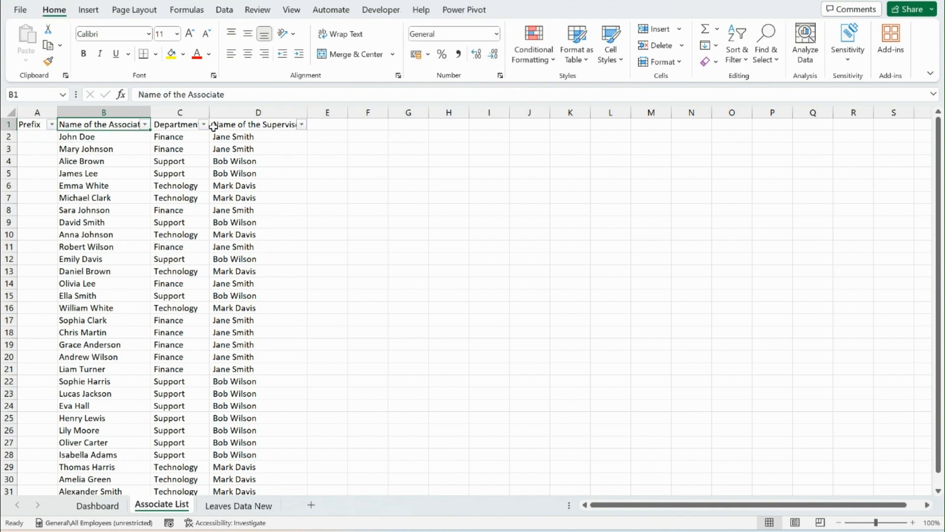
Open the filter for Name of the Associate and deselect all names
key(alt+Down)
key(Down)
key(Down)
key(Down)
key(Down)
key(Down)
key(Down)
key(Down)
key(Down)
key(Down)
key(Down)
key(Up)
key(Up)
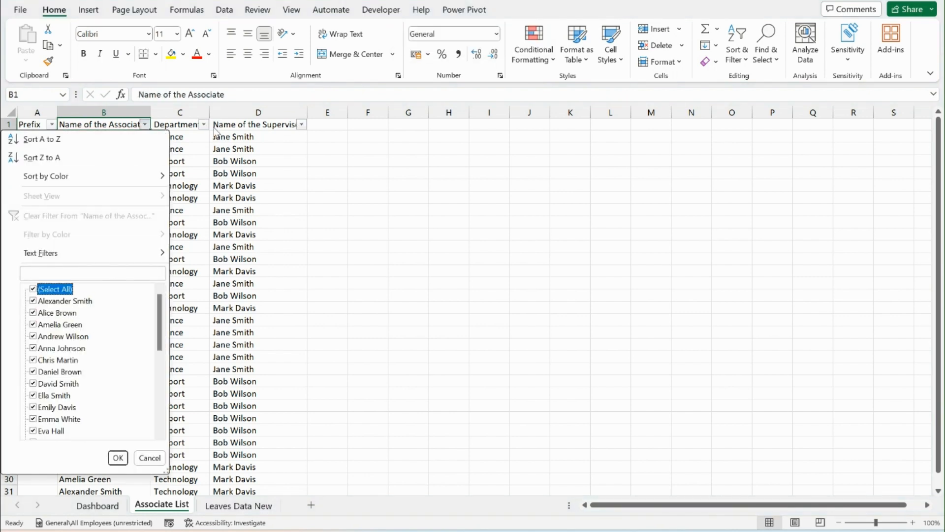
key(space)
Select only the female associates in the name filter list and apply the filter
key(Down)
key(Down)
key(space)
key(Down)
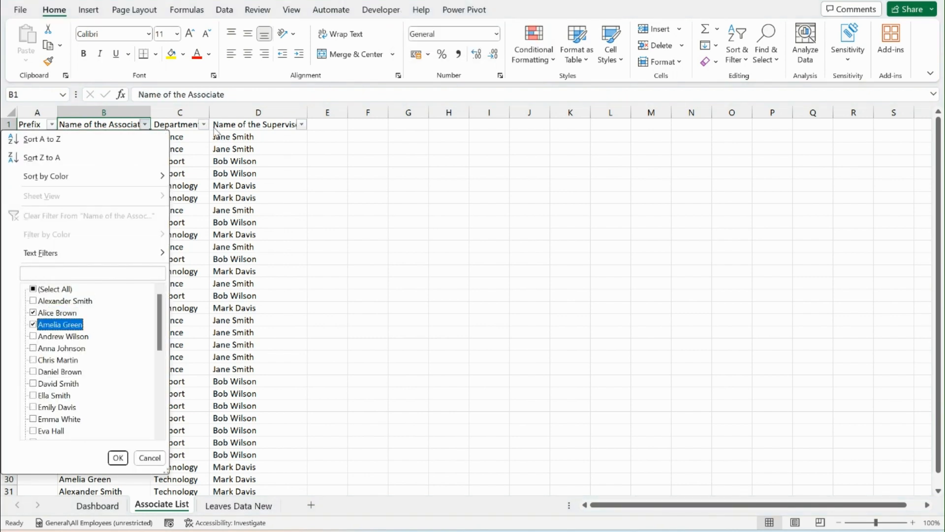
key(space)
key(Down)
key(Down)
key(space)
key(Down)
key(Down)
key(Down)
key(Down)
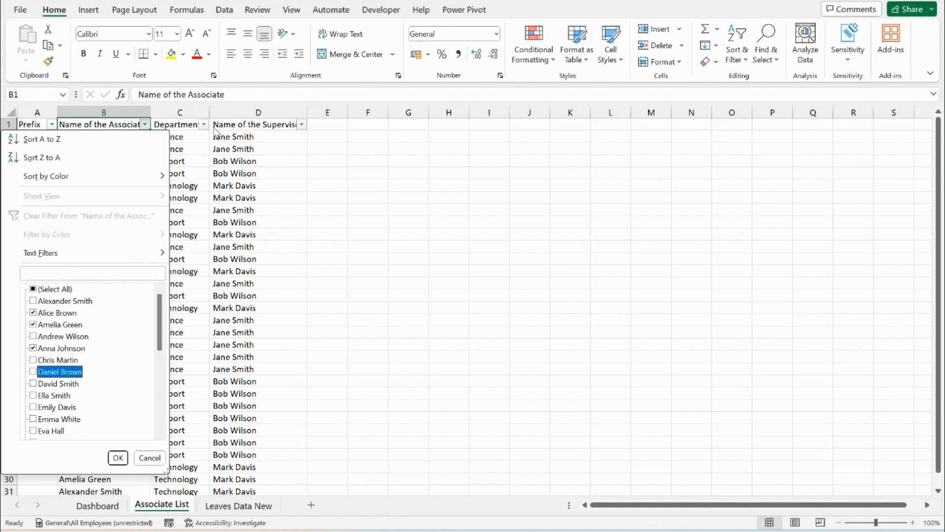
key(Down)
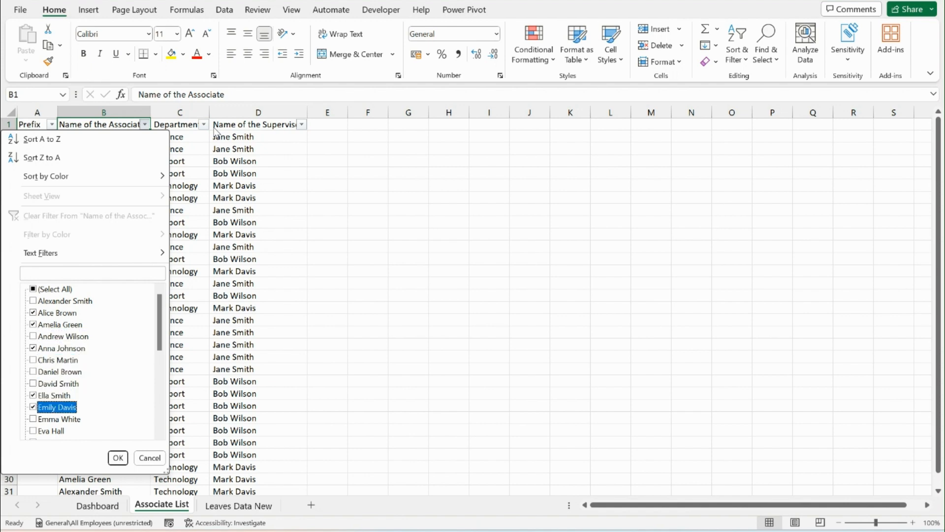
key(space)
key(Down)
key(space)
key(Down)
key(Down)
key(Down)
key(Down)
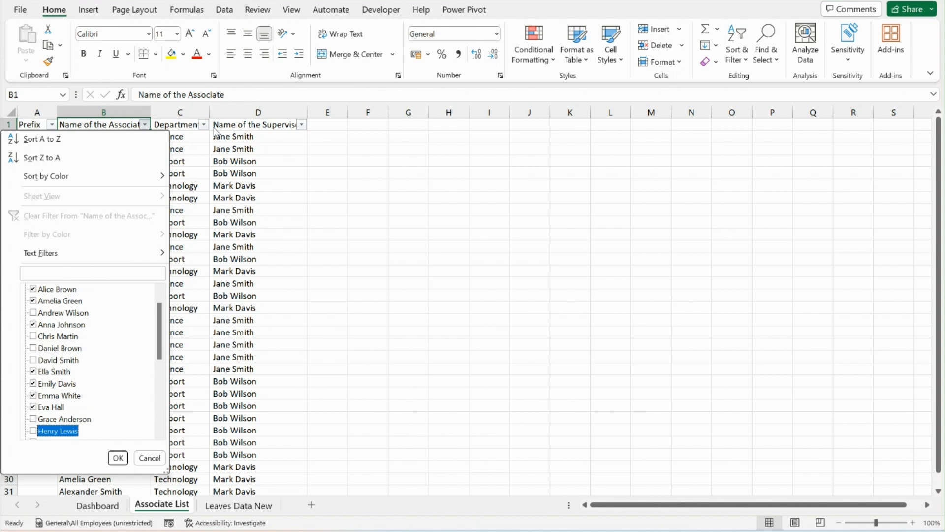
key(space)
key(Down)
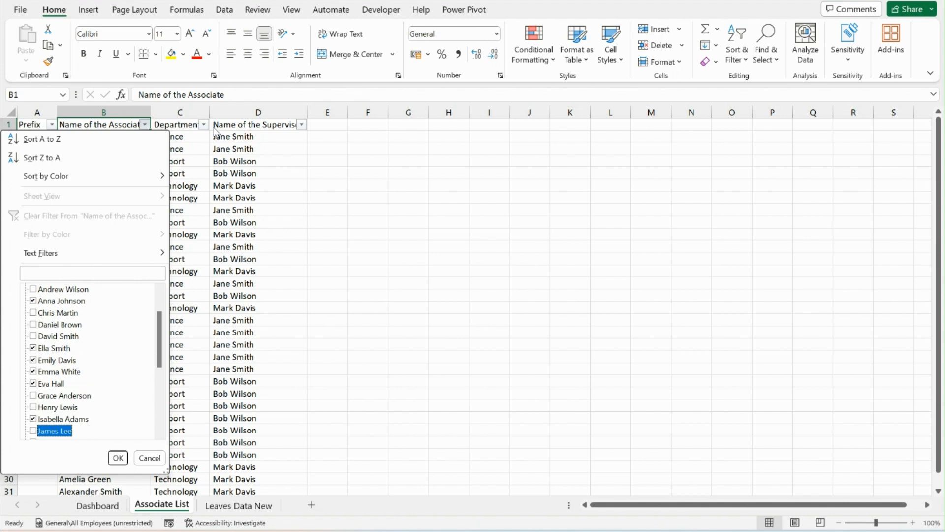
key(Down)
key(Down)
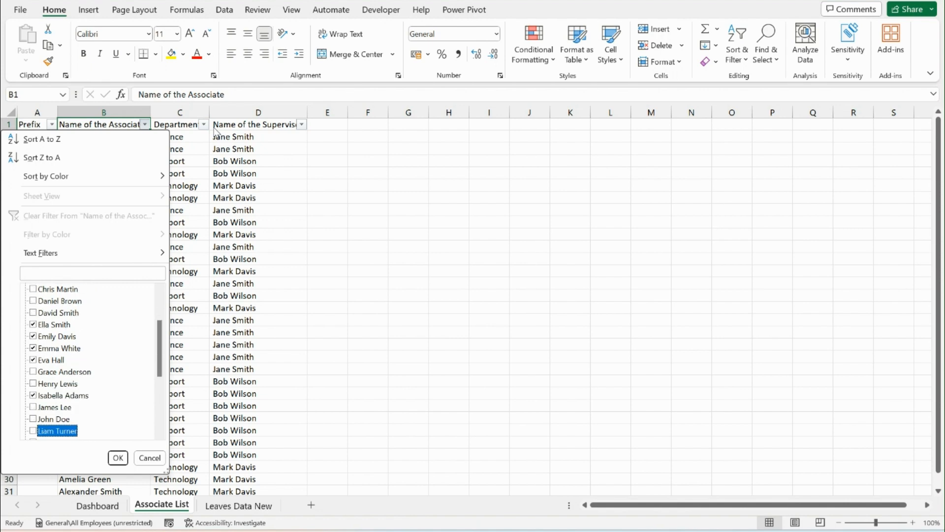
key(Down)
key(Down)
key(Down)
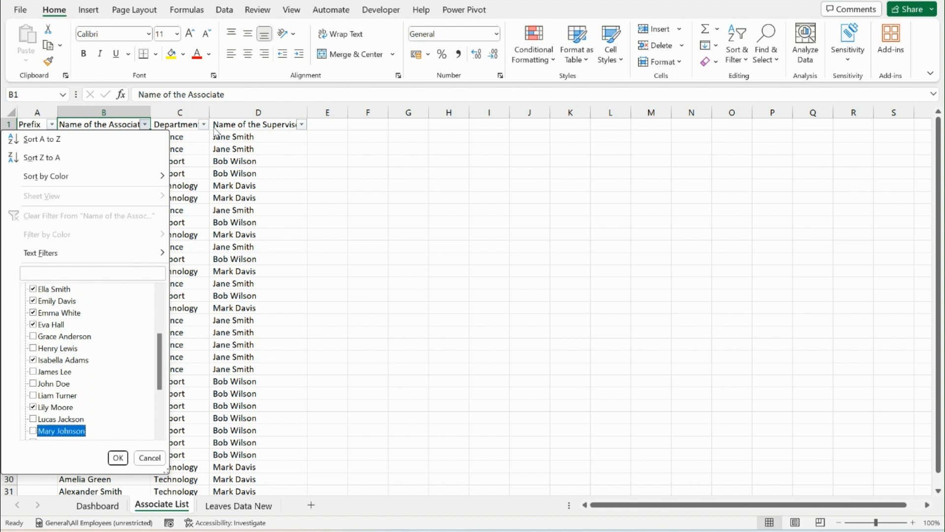
key(space)
key(Down)
key(Down)
key(Down)
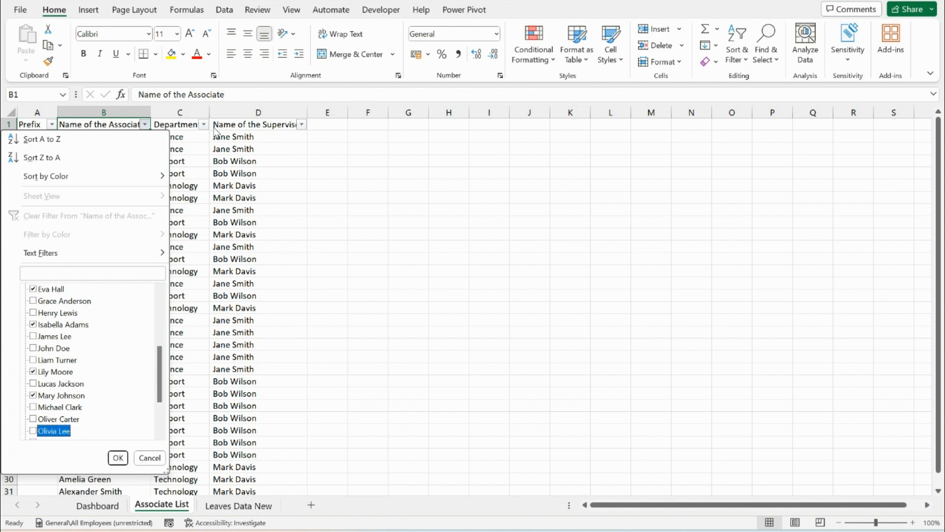
key(space)
key(Down)
key(Down)
key(space)
key(Down)
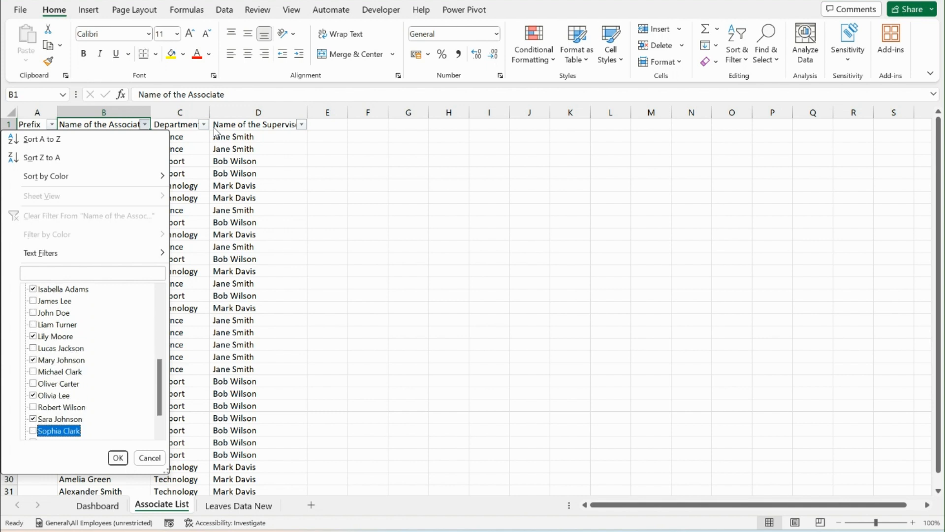
key(space)
key(Down)
key(space)
key(Down)
key(Down)
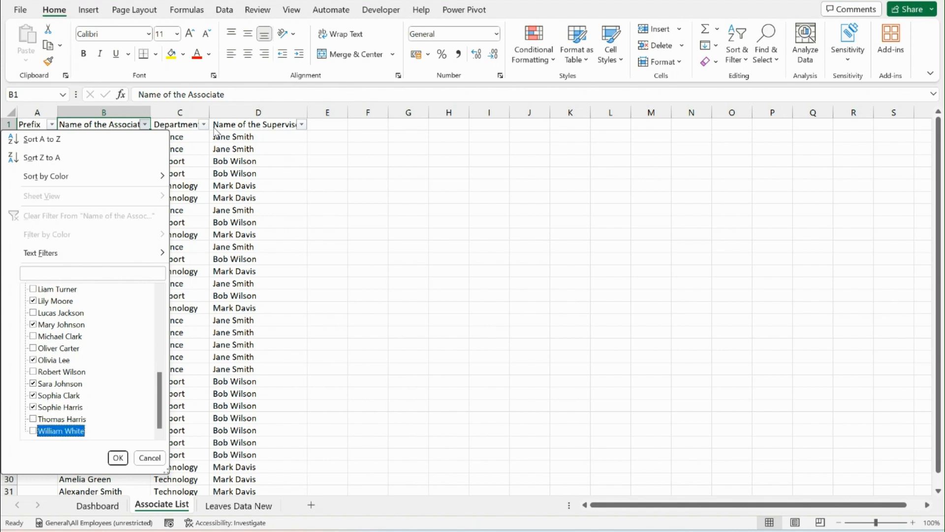
click(118, 457)
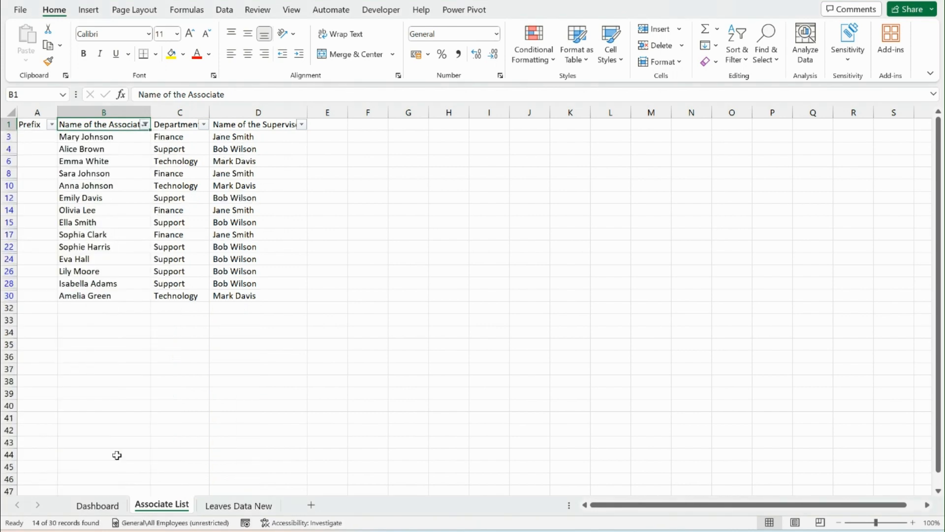
Fill the visible Prefix cells from row 3 through row 30 with "Ms." for the filtered associates
click(43, 134)
key(Right)
key(ctrl+Down)
key(Left)
key(ctrl+shift+Up)
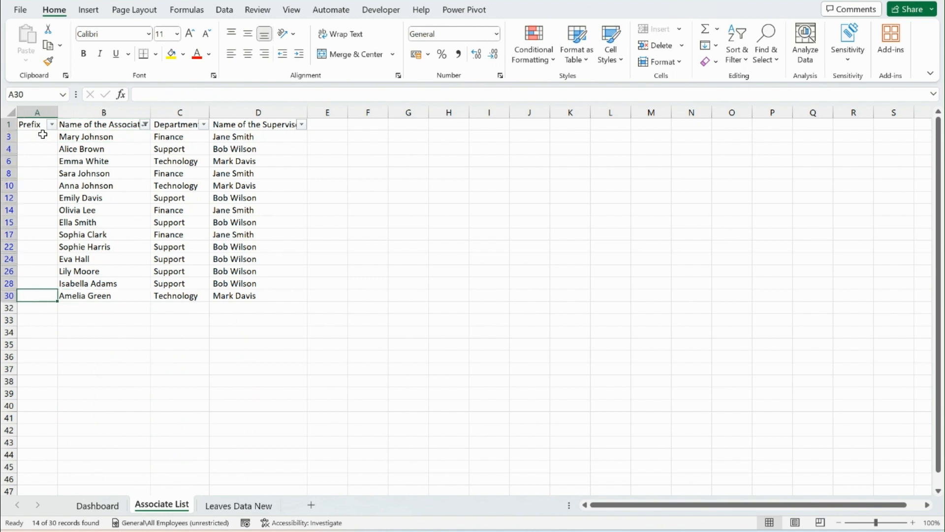
key(shift+Down)
key(alt+semicolon)
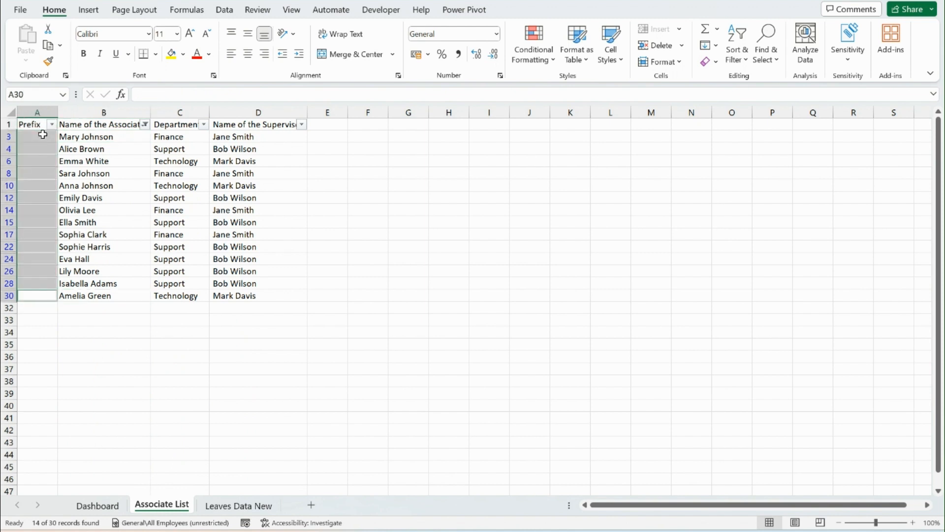
text(Ms.)
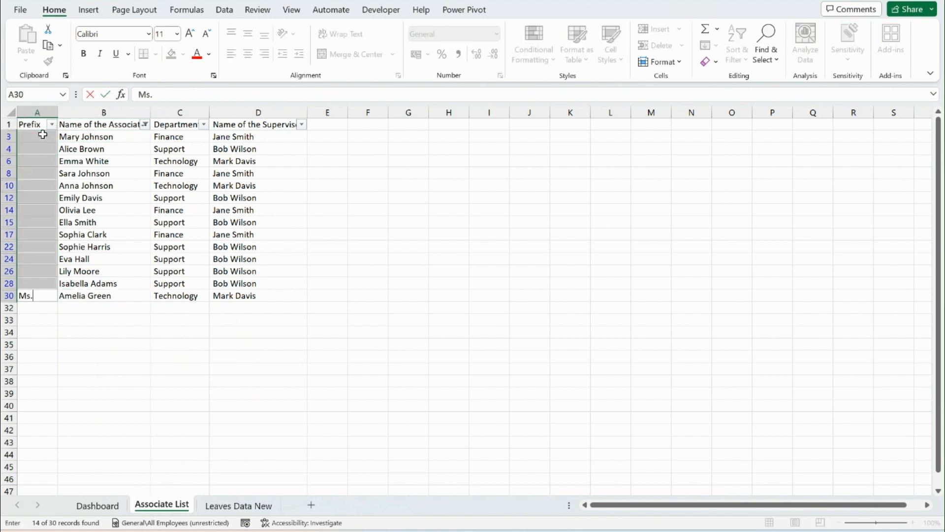
key(ctrl+Return)
Clear the name filter and filter the Prefix column to show only blank entries
key(Up)
key(alt+d)
key(f)
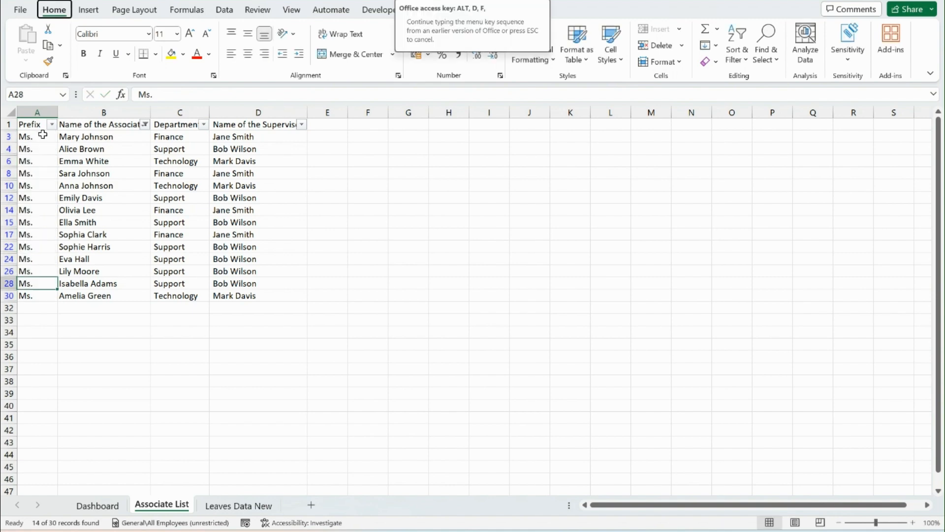
key(s)
key(Right)
key(ctrl+Up)
key(Left)
key(alt+Down)
key(e)
key(Down)
key(Down)
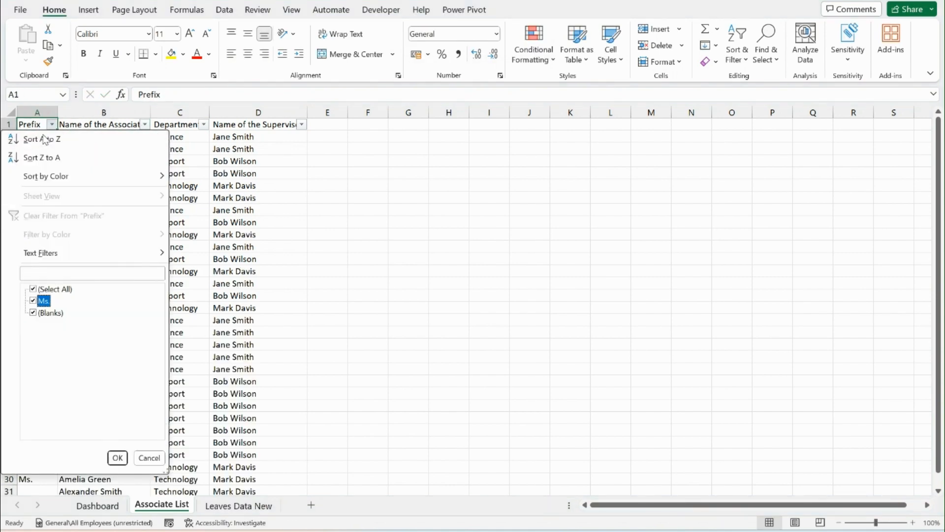
key(space)
key(Return)
Fill all visible blank Prefix cells down to row 31 with "Mr."
key(Down)
key(Right)
key(ctrl+Down)
key(Left)
key(ctrl+shift+Up)
key(shift+Down)
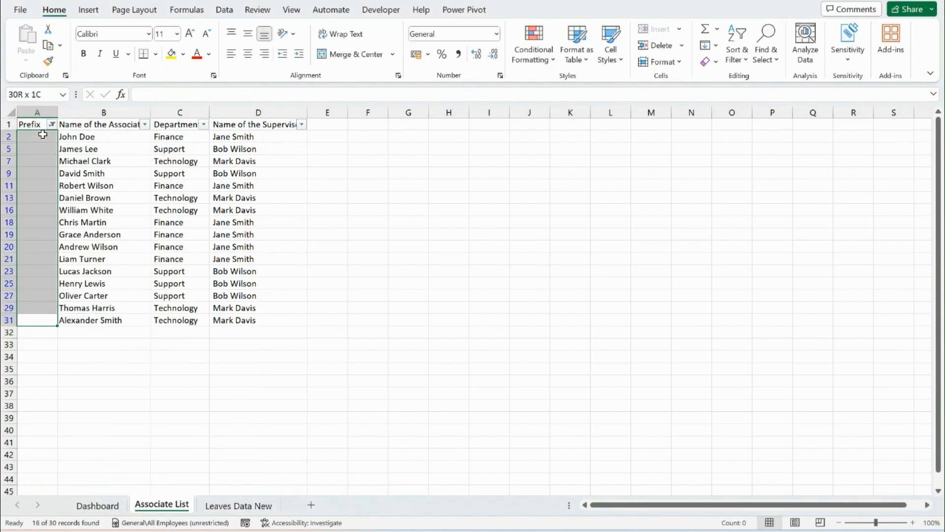
key(alt+semicolon)
text(Mr)
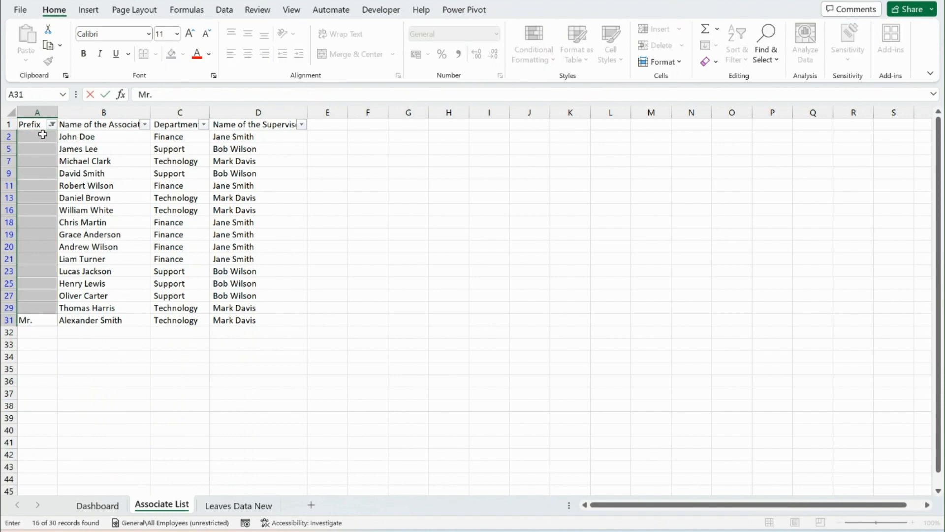
text(.)
key(ctrl+Return)
Clear the Prefix filter to show every associate row
key(ctrl+Home)
key(alt+d)
key(f)
key(s)
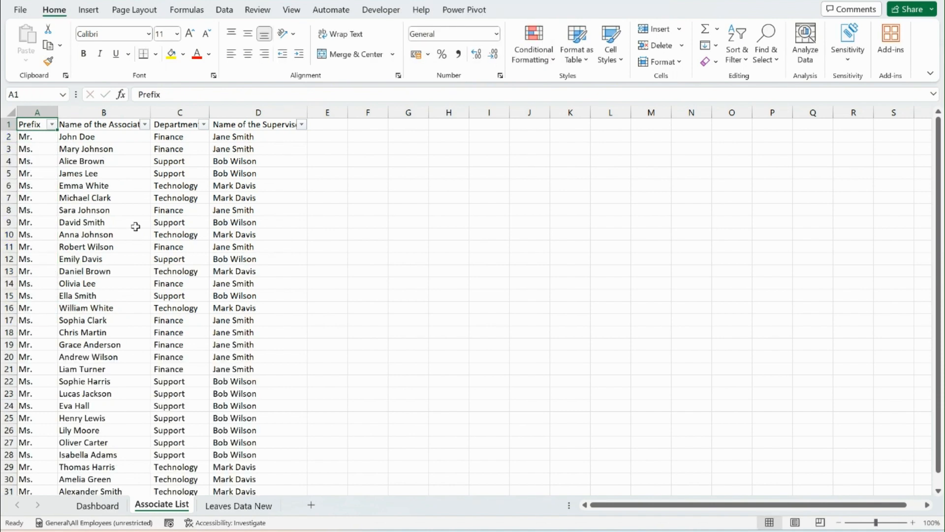
Convert the associate data in A1:D31 into a table with headers
key(ctrl+shift+End)
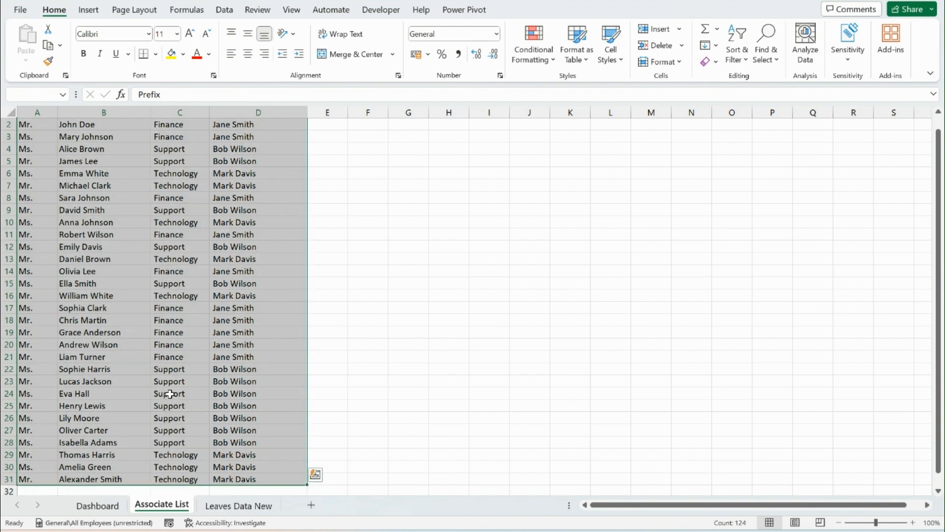
key(ctrl+t)
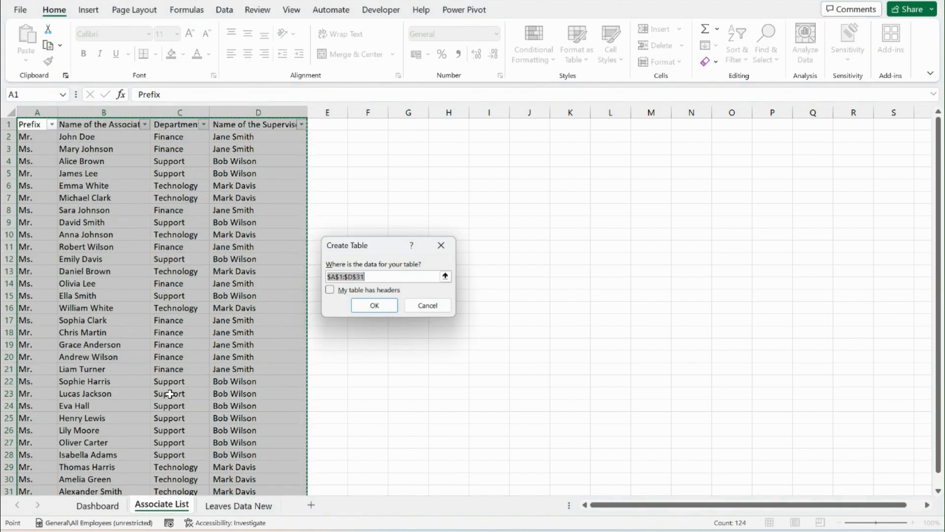
click(329, 290)
click(386, 310)
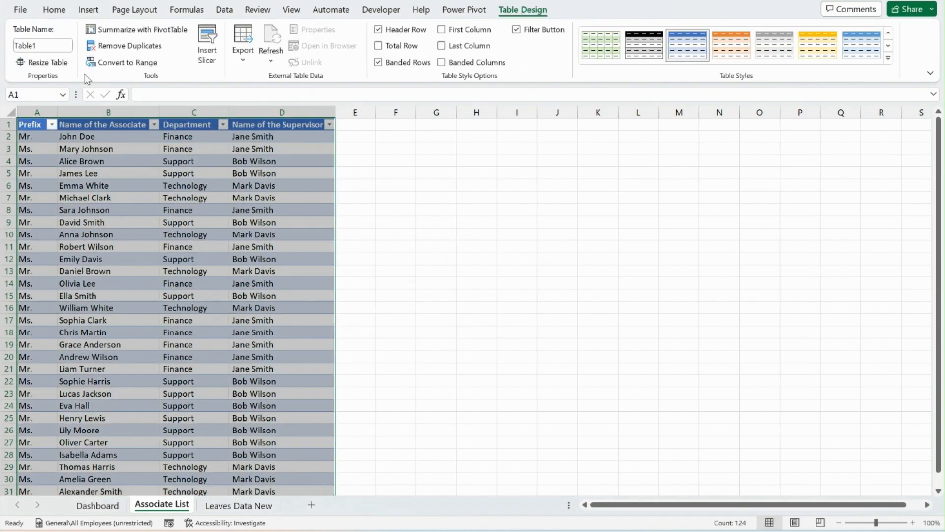
Name the new table Associate_List
click(60, 46)
text(Associate_)
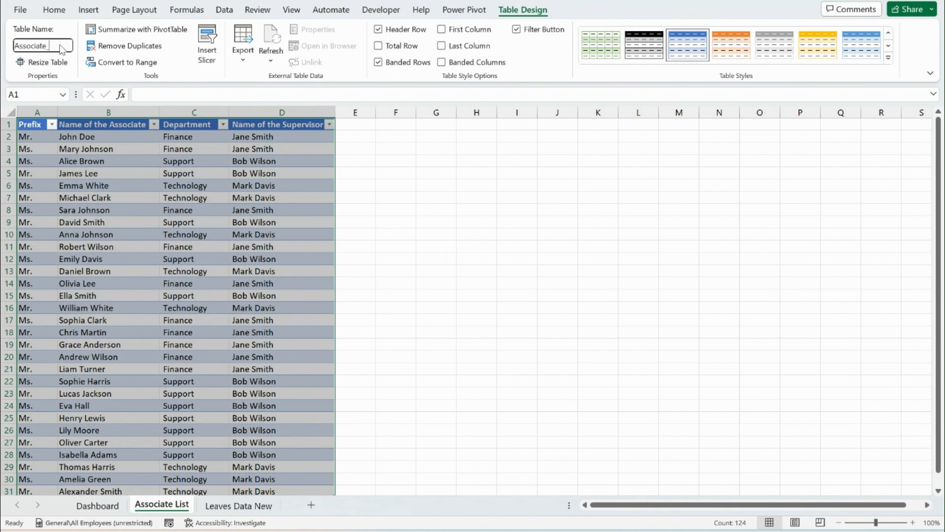
text(List)
key(Return)
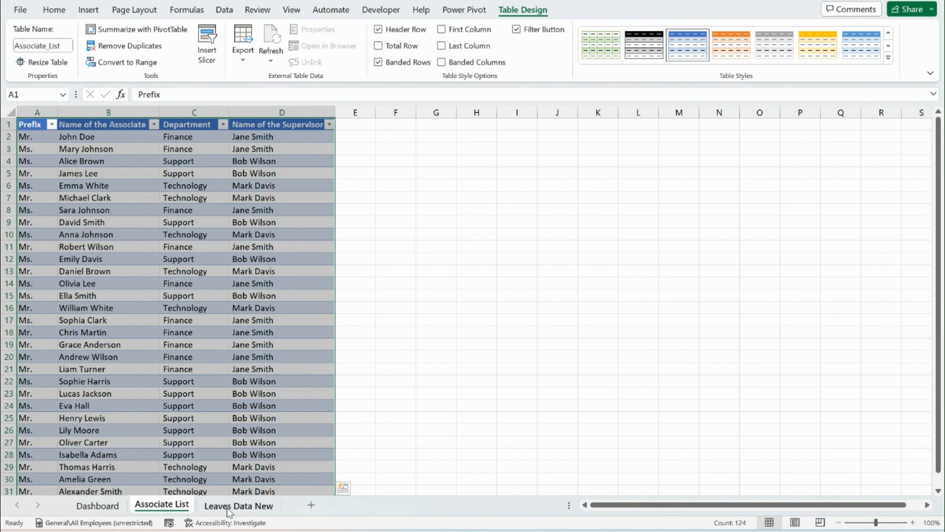
Open the Leaves Data New sheet and AutoFit its column widths to the data
click(226, 508)
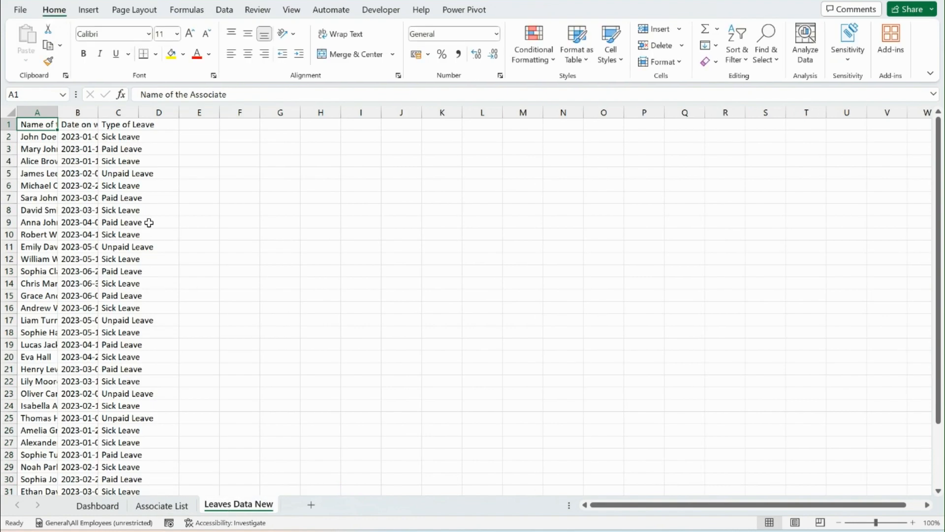
key(ctrl+shift+End)
key(alt+o)
key(c)
key(a)
Try to convert the "Date on which leave was taken" column to dates using Text to Columns with the delimited type and DMY date format
key(Right)
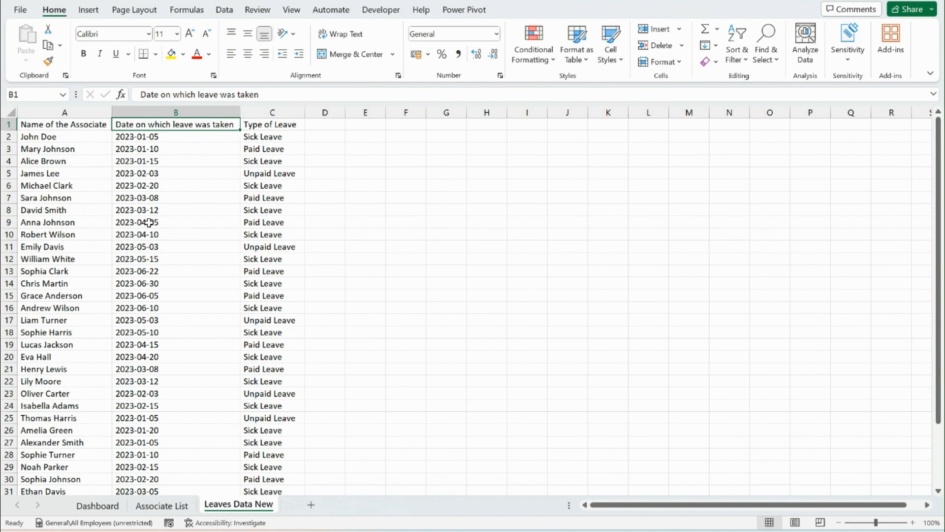
key(Down)
key(Up)
key(ctrl+shift+Down)
key(alt)
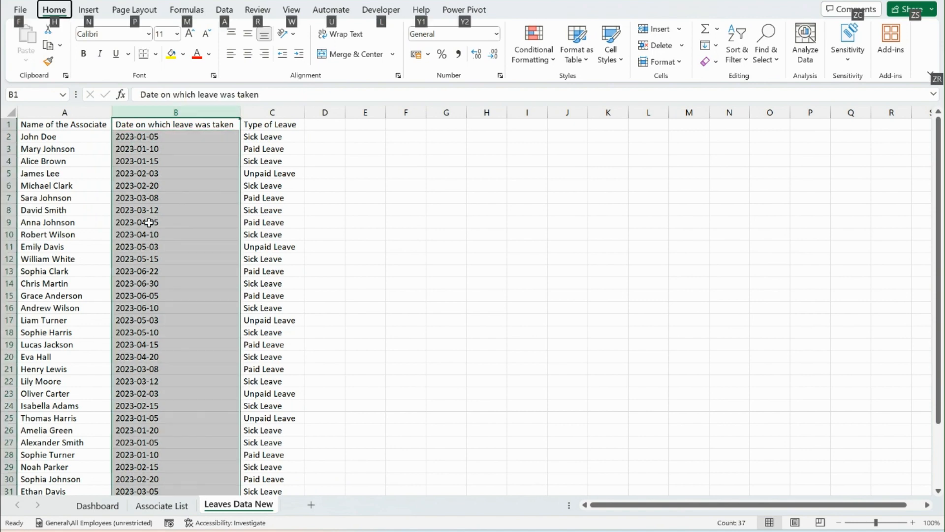
key(a)
key(e)
click(463, 385)
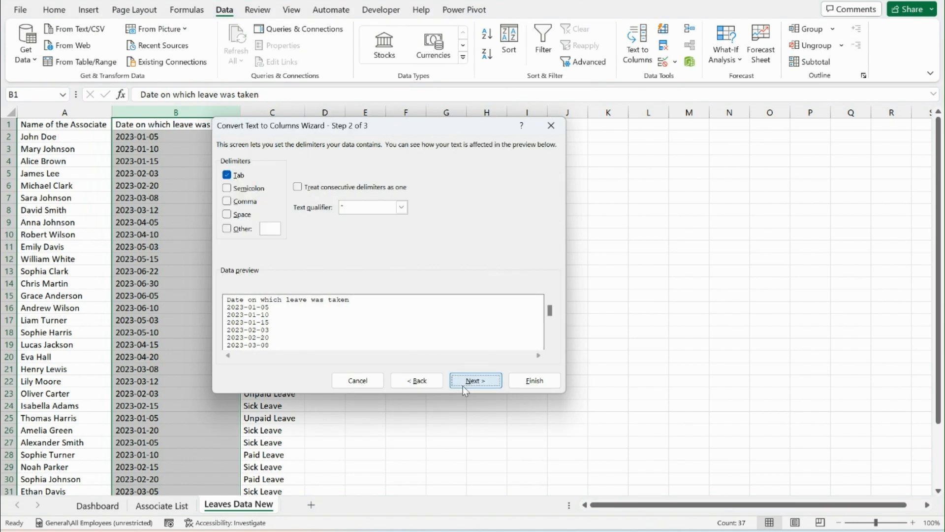
click(465, 383)
click(241, 202)
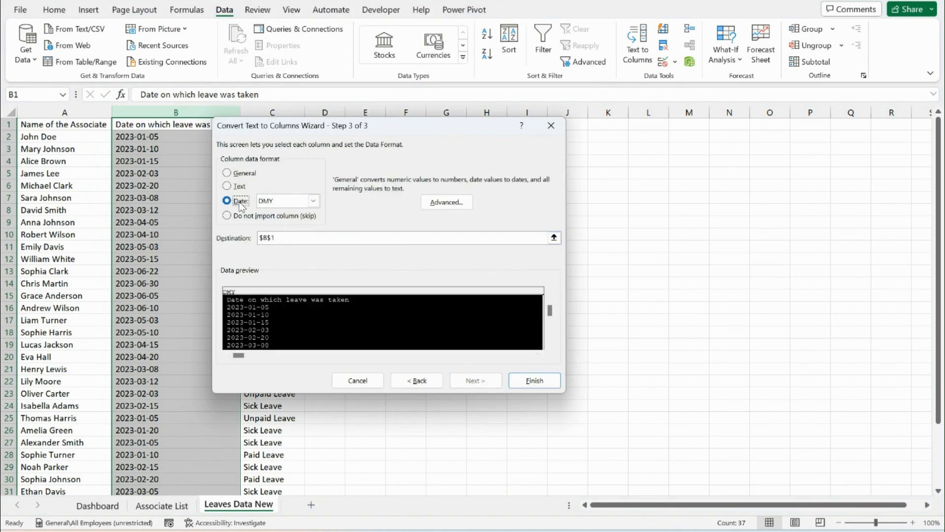
click(529, 382)
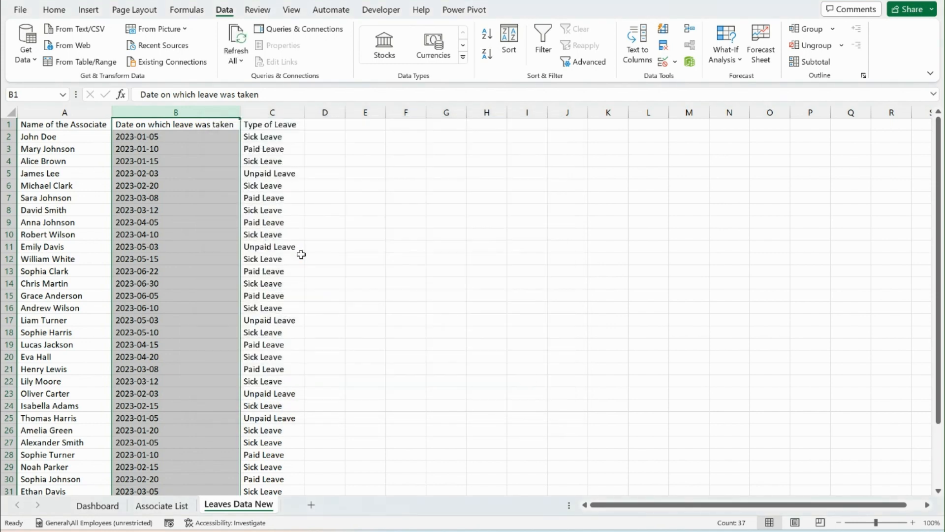
Rerun Text to Columns on the leave date column, setting the column data format to Date YMD
key(alt+a)
key(e)
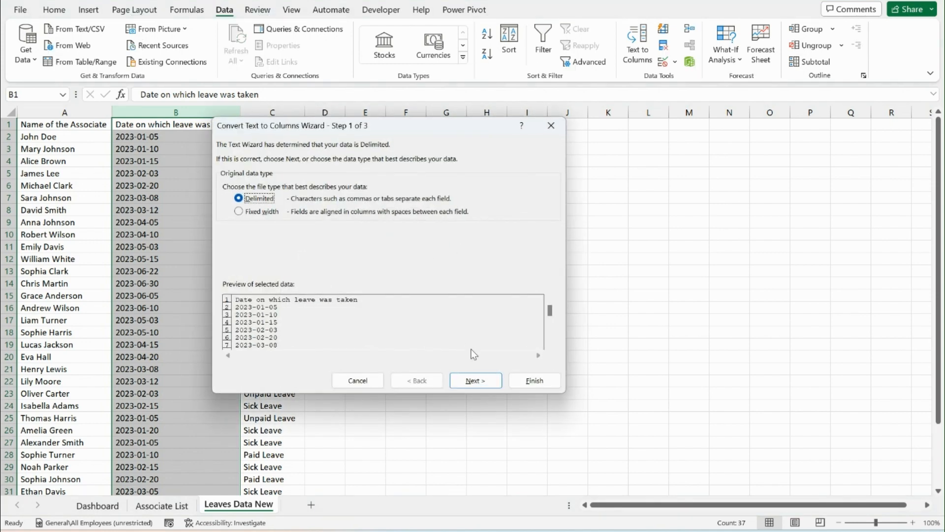
click(472, 385)
click(471, 387)
click(226, 201)
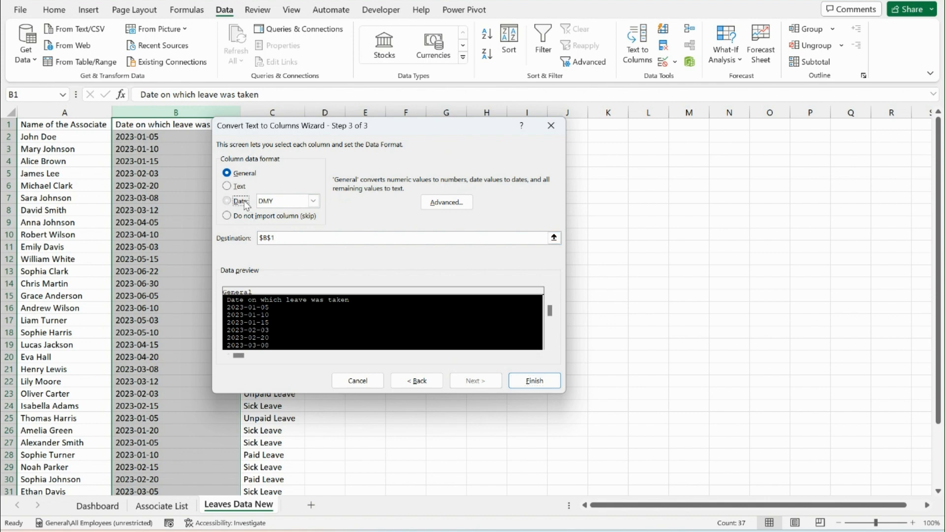
click(313, 201)
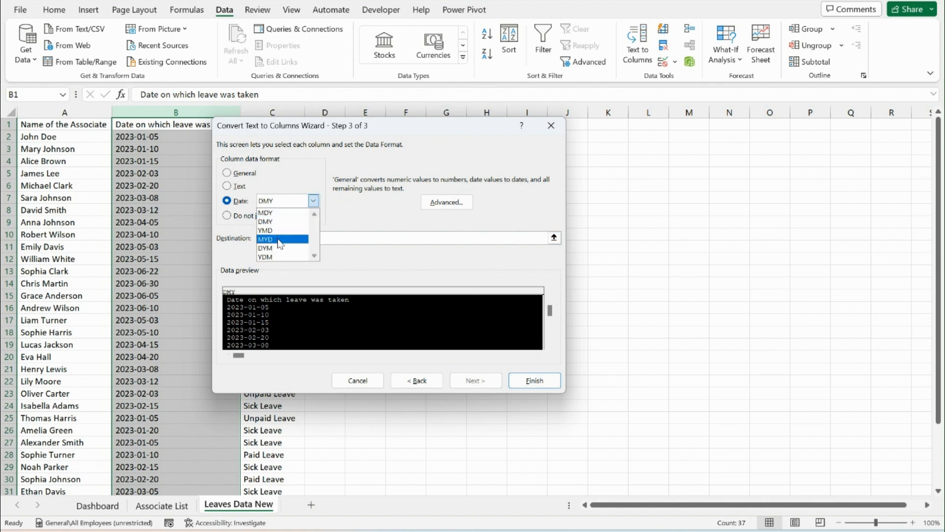
click(279, 249)
click(286, 203)
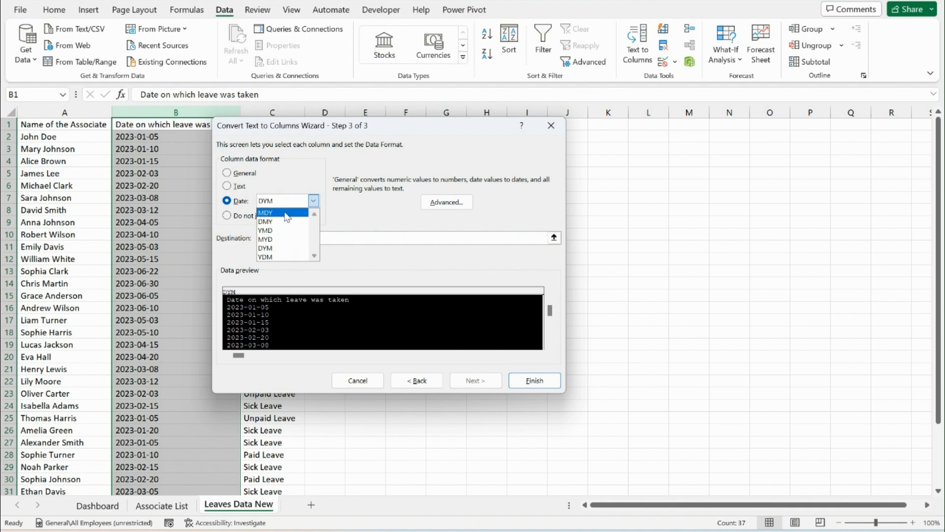
click(286, 230)
click(534, 381)
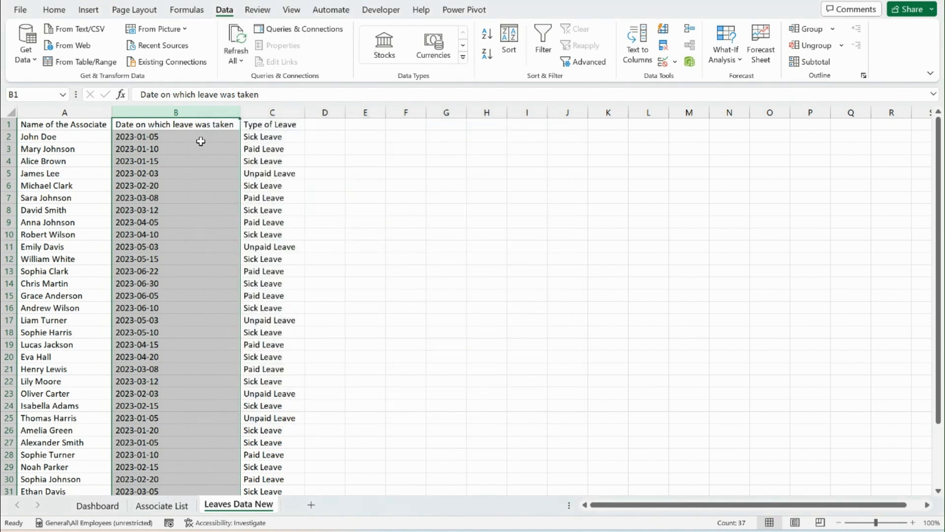
Inspect the leave date column and check the content of cell B2 for stray characters
scroll(201, 141, down, 2)
scroll(201, 141, up, 2)
click(325, 137)
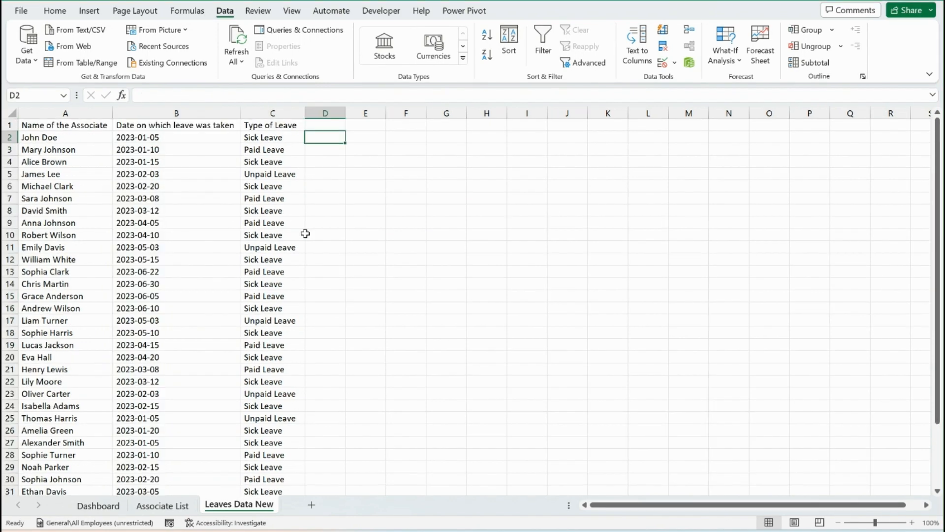
key(Left)
key(Left)
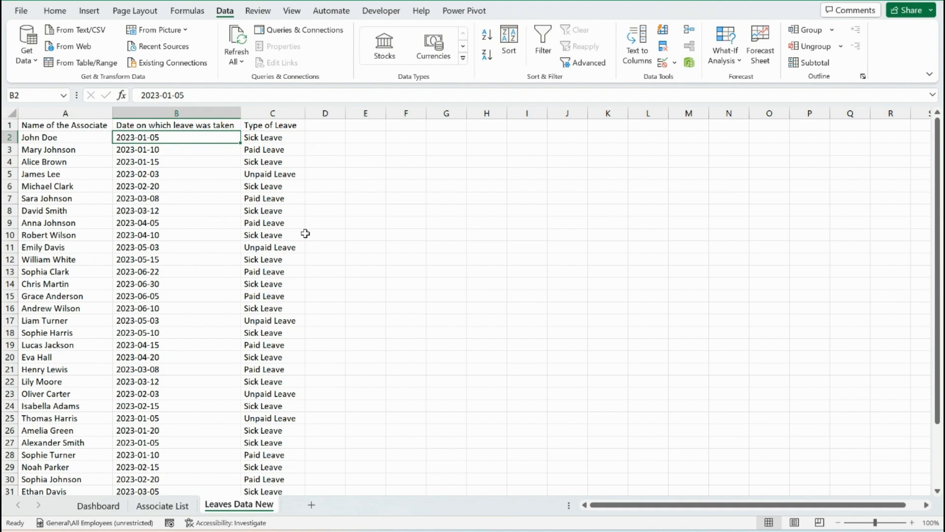
key(F2)
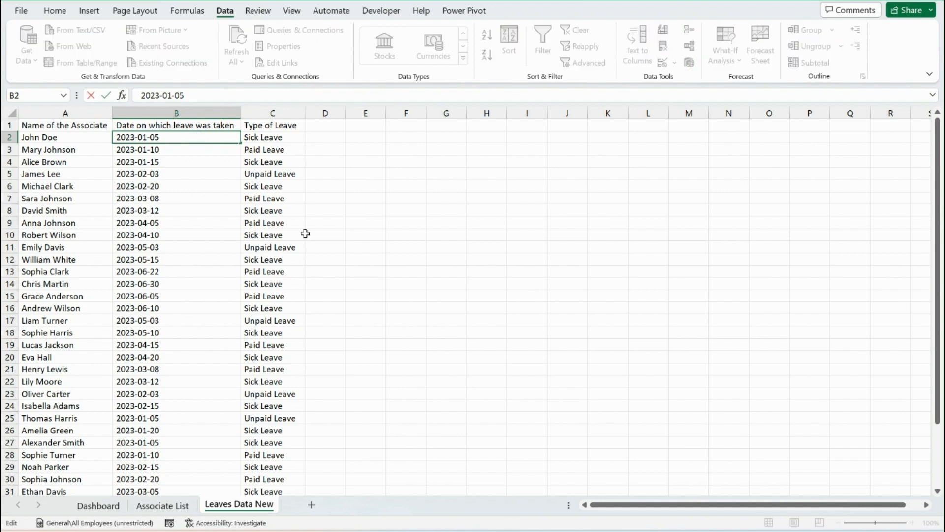
key(Tab)
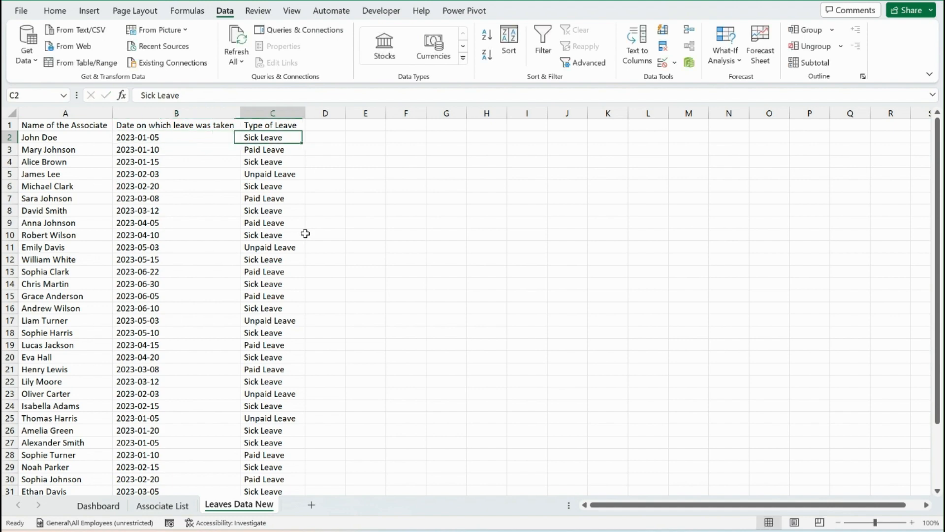
Enter =TRIM(A1:C37) in cell D1 to strip extra spaces from the whole leave data range
key(Right)
key(Right)
key(Left)
key(Up)
text(=TRIM()
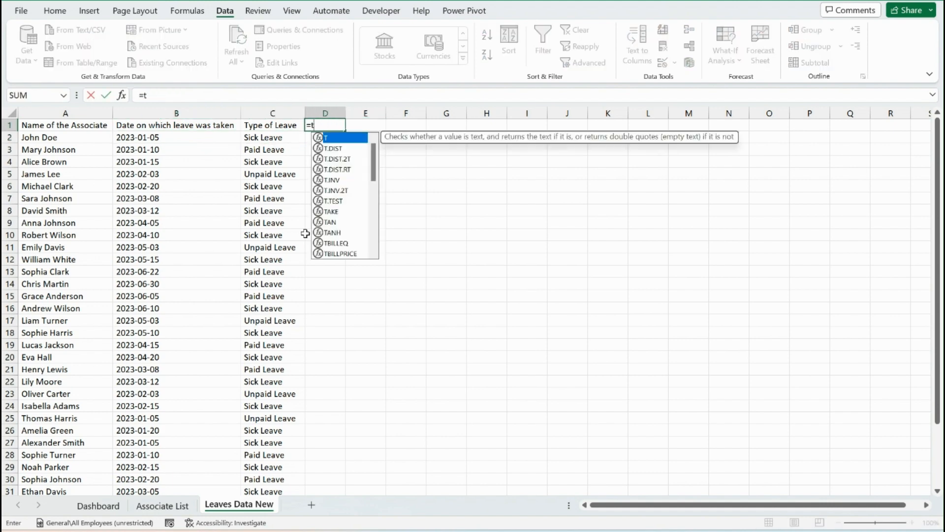
key(Left)
key(Left)
key(Left)
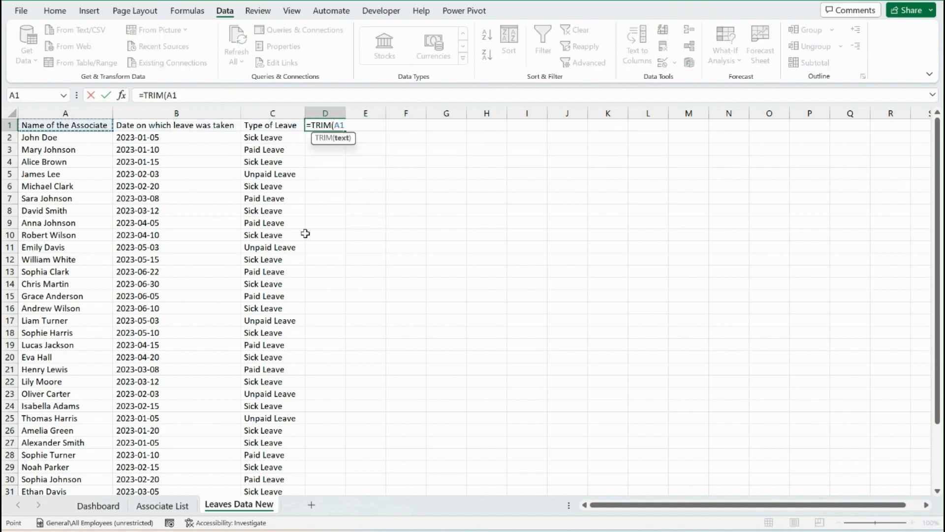
key(ctrl+shift+Down)
key(shift+Right)
key(shift+Right)
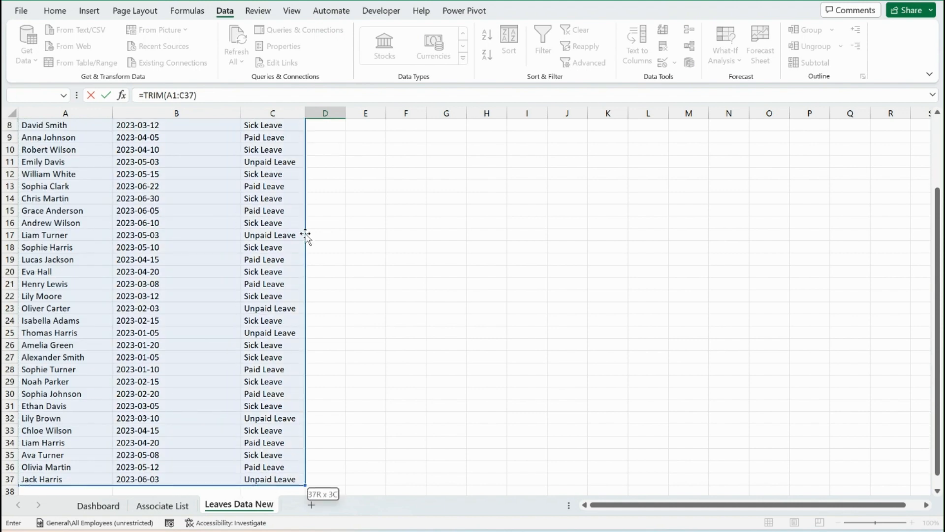
key(ctrl+Return)
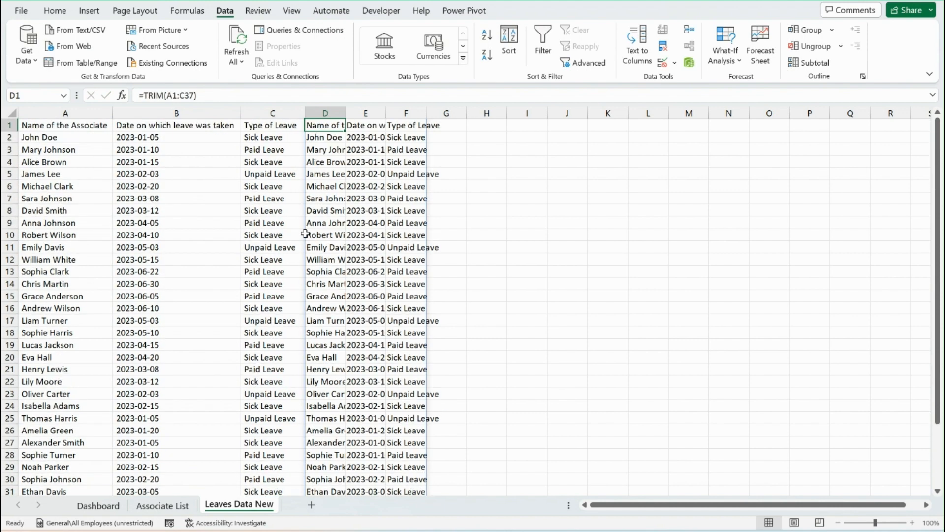
Copy the trimmed results in columns D to F and paste them as values over the original data from cell A1
key(ctrl+shift+Down)
key(shift+Right)
key(shift+Right)
key(ctrl+c)
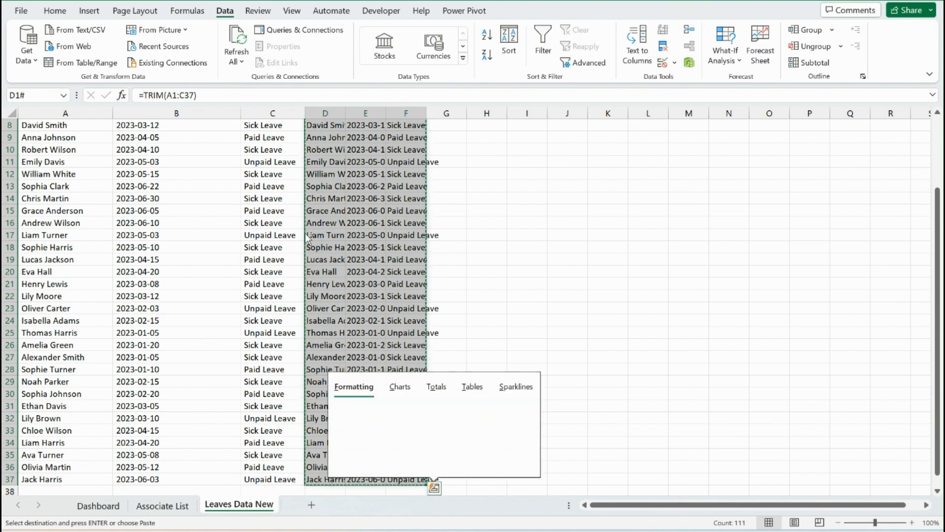
key(Escape)
key(ctrl+Up)
key(Home)
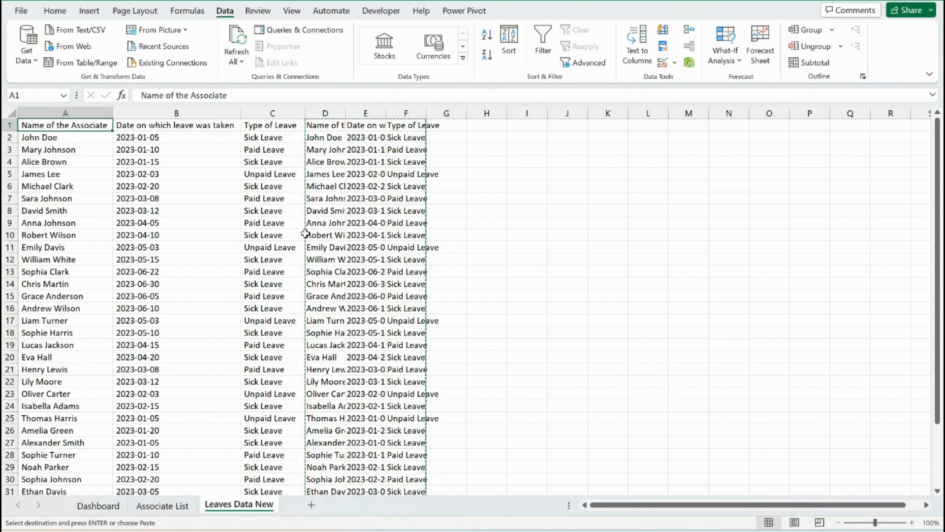
key(ctrl+v)
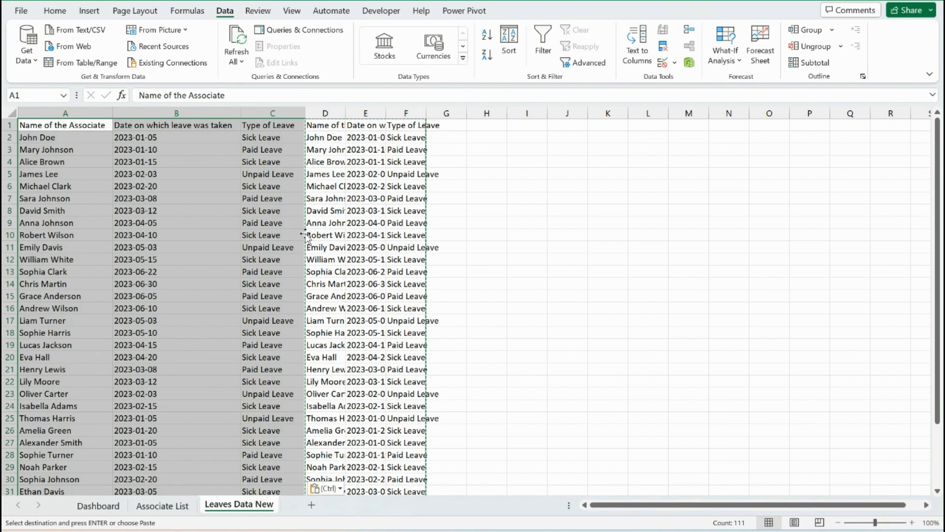
Clear the helper TRIM formula and its results starting in column D
key(Right)
key(Right)
key(Right)
key(ctrl+shift+Down)
key(Delete)
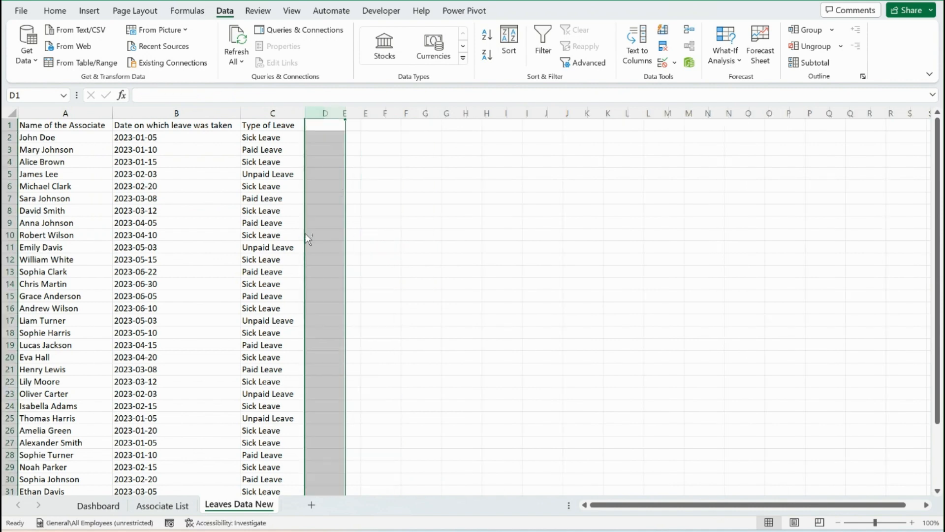
Try to format the leave dates in B2:B37 with the Date number format 14-03-2012, and check cell B2
key(Left)
key(Left)
key(Down)
key(ctrl+shift+Down)
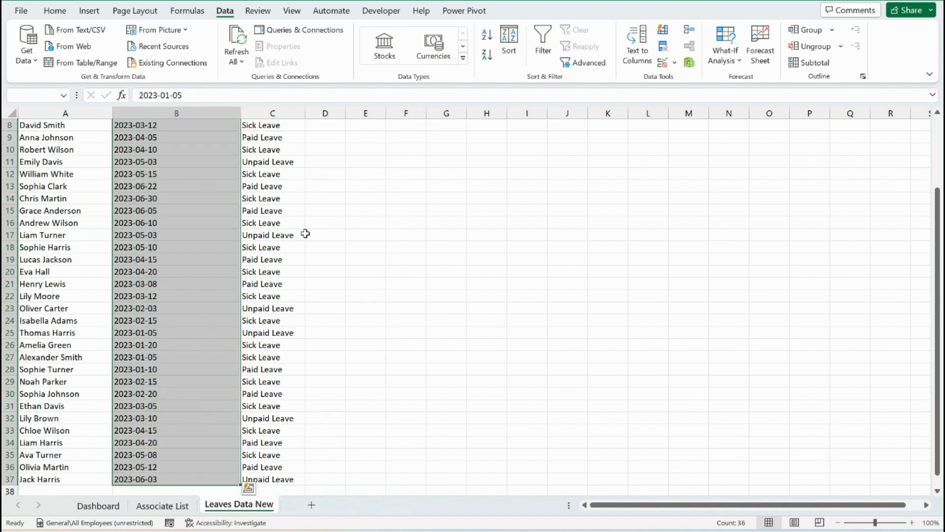
scroll(305, 234, up, 3)
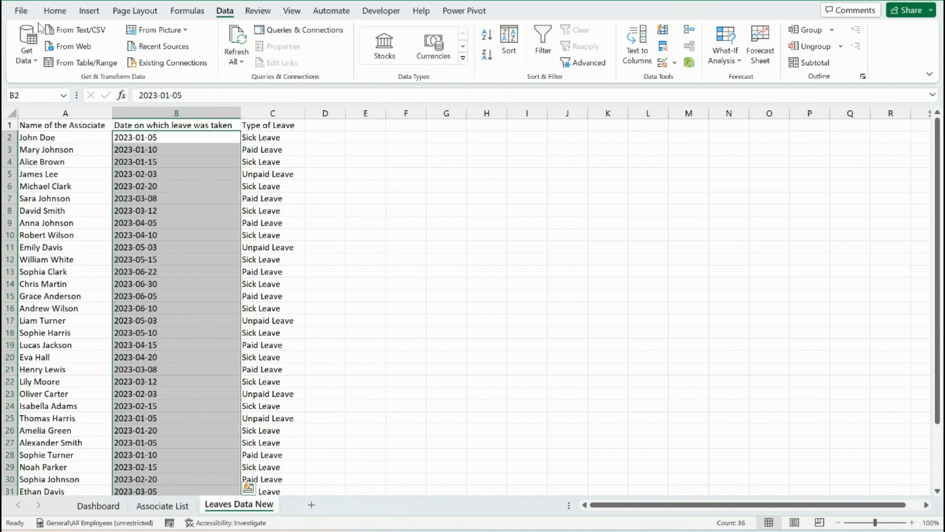
right_click(174, 137)
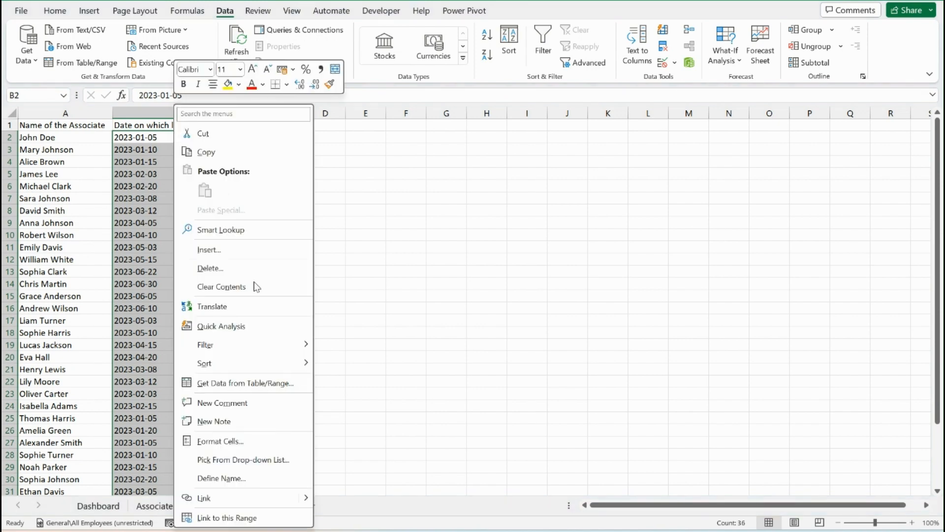
click(220, 440)
click(82, 234)
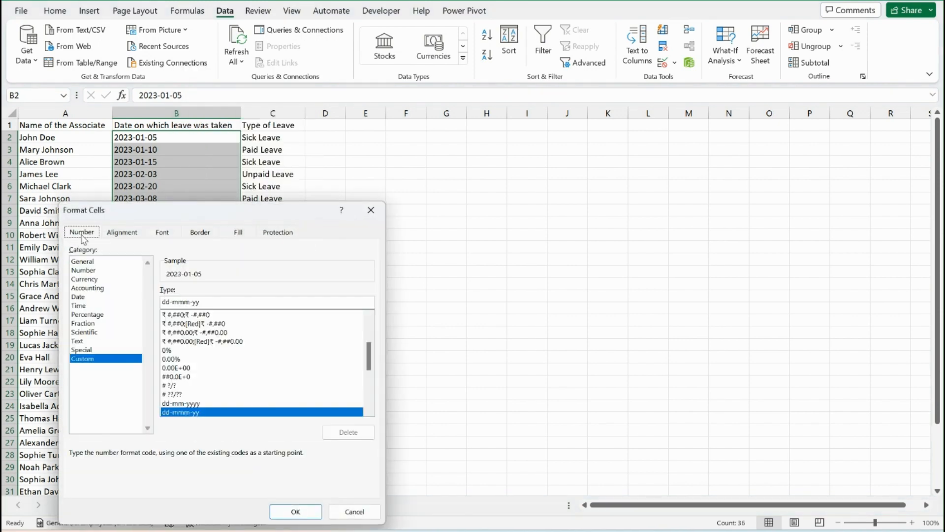
click(102, 297)
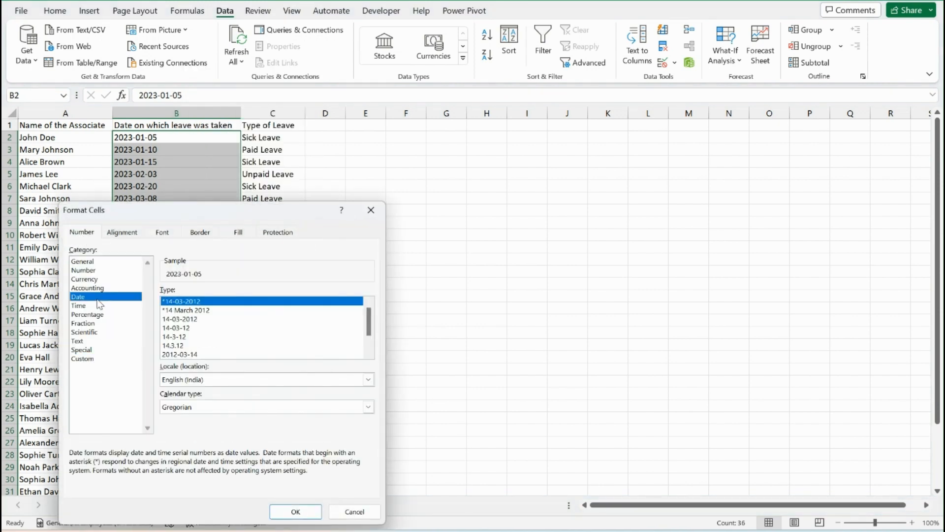
click(197, 319)
click(296, 512)
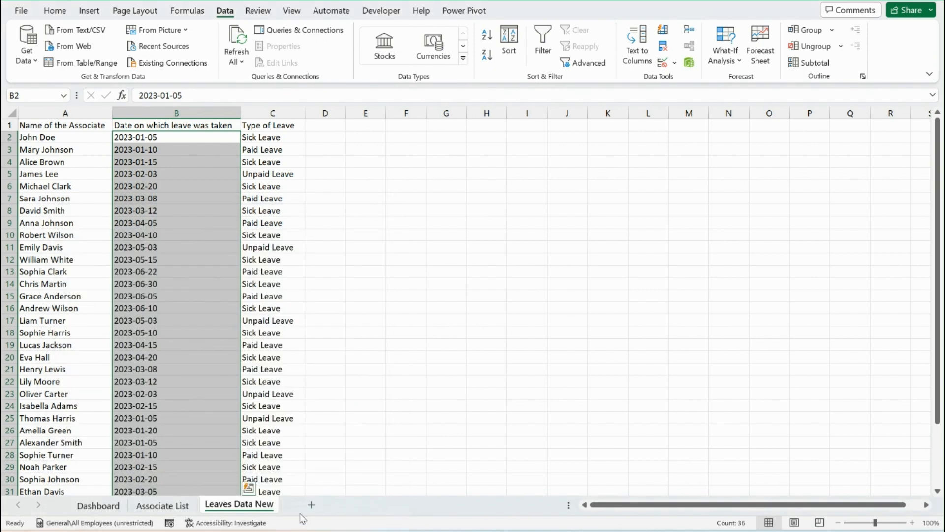
double_click(164, 138)
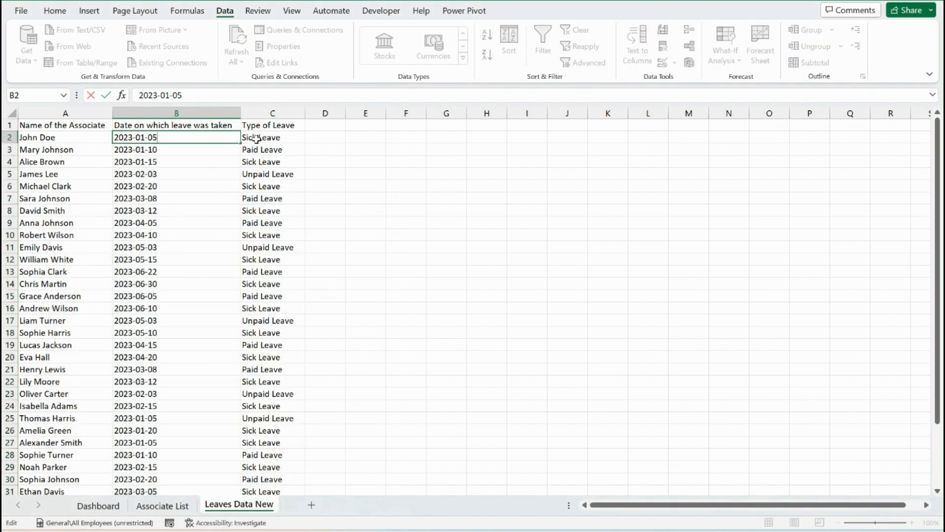
key(Escape)
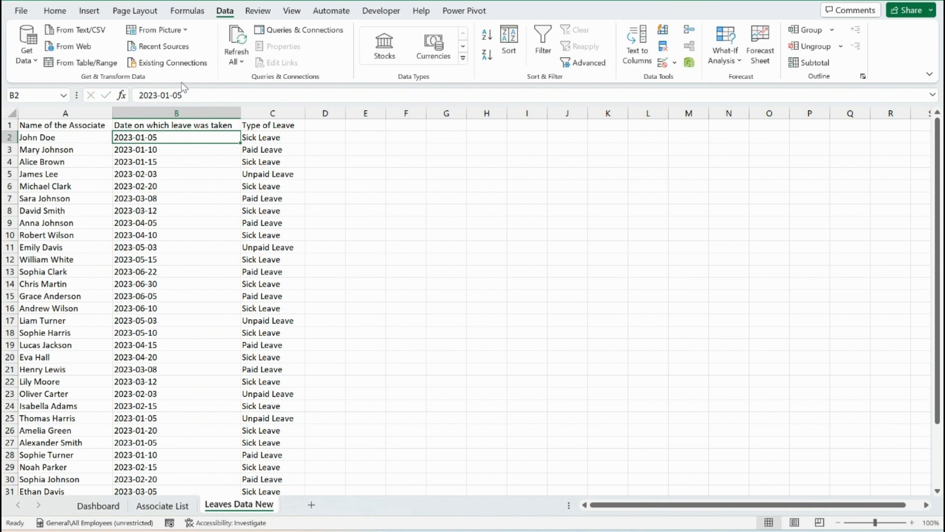
Convert the leave date column to real dates using Text to Columns with the delimited type and DMY date format
click(186, 110)
key(alt)
key(a)
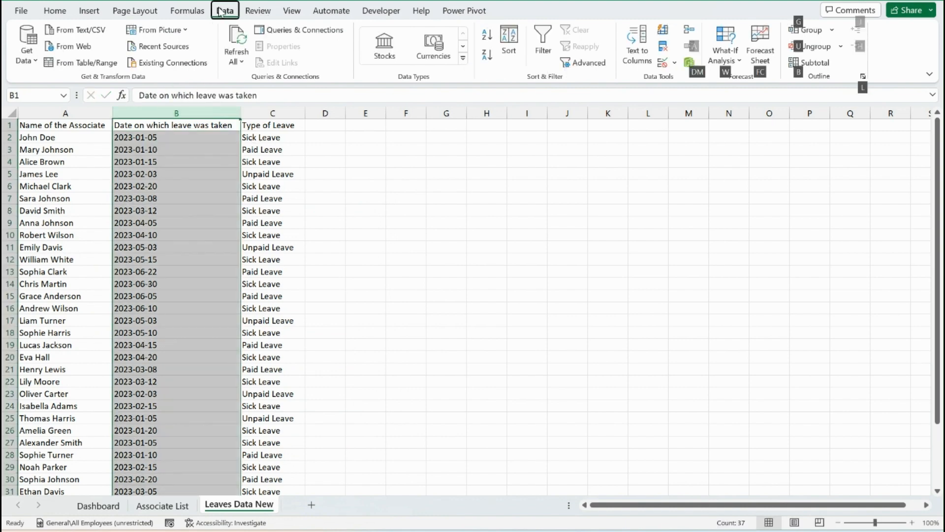
key(e)
click(474, 380)
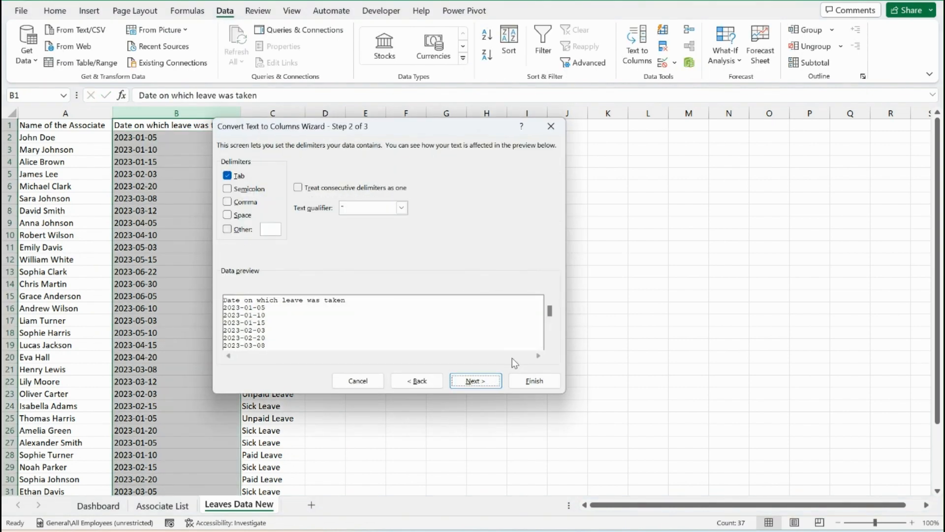
click(474, 380)
click(235, 202)
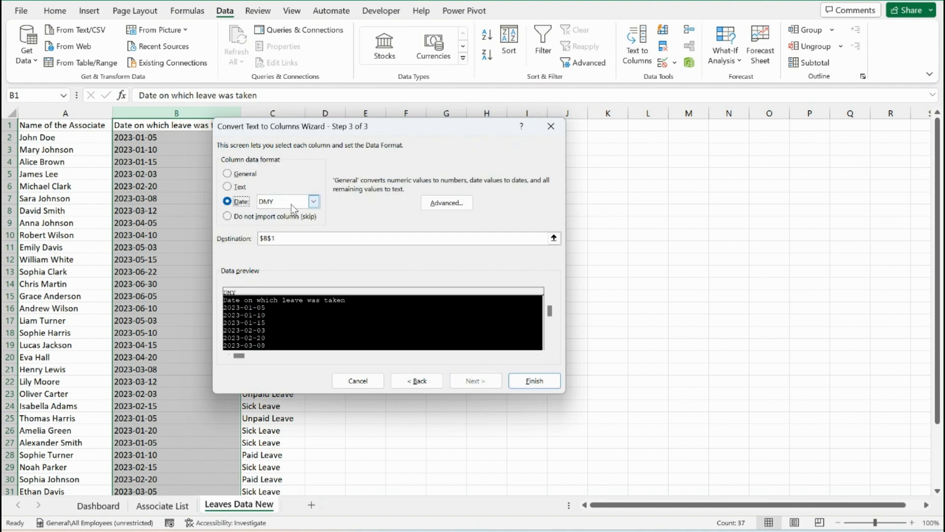
click(291, 205)
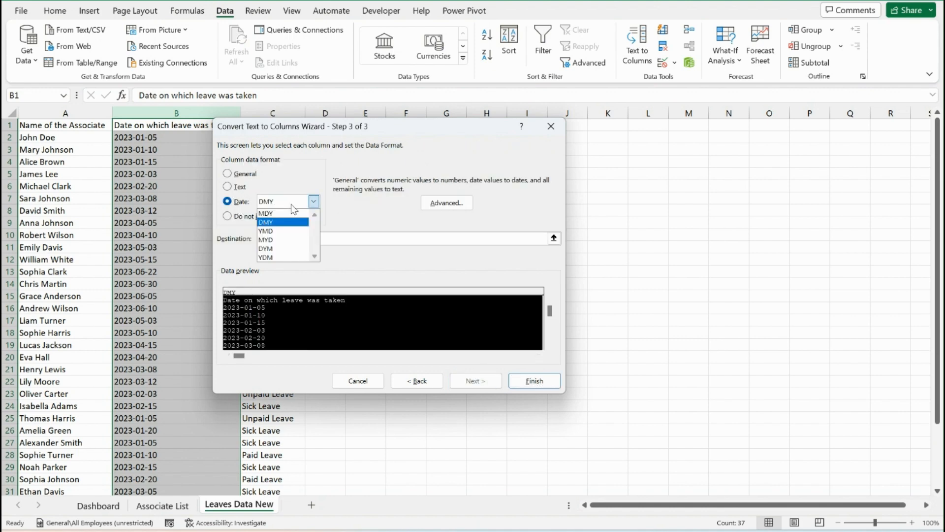
click(292, 205)
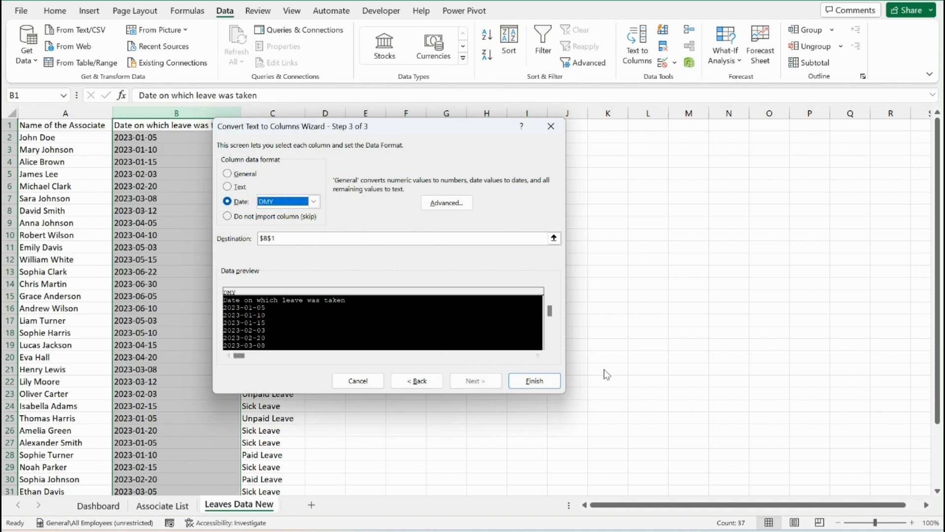
click(534, 380)
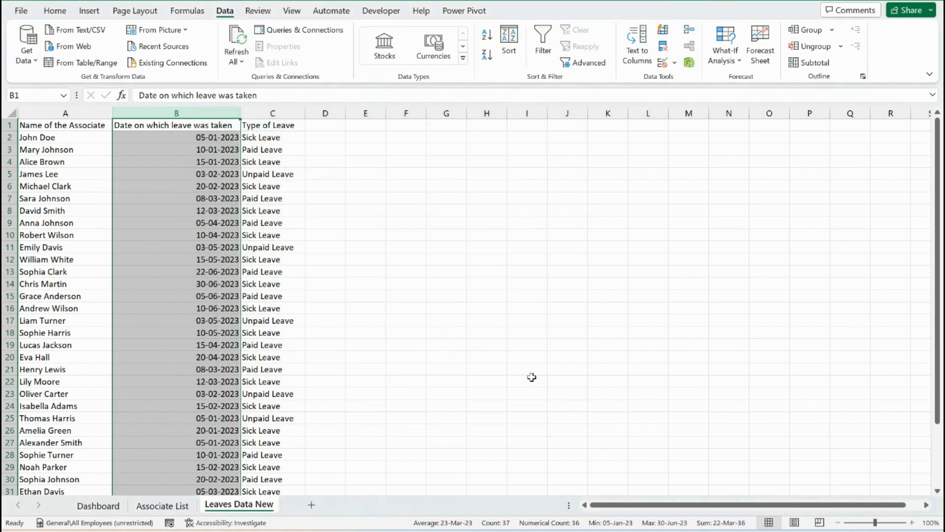
Format the leave dates from B2 down as day, short month name and two-digit year
click(198, 139)
key(ctrl+shift+Down)
key(ctrl+shift+3)
key(ctrl+BackSpace)
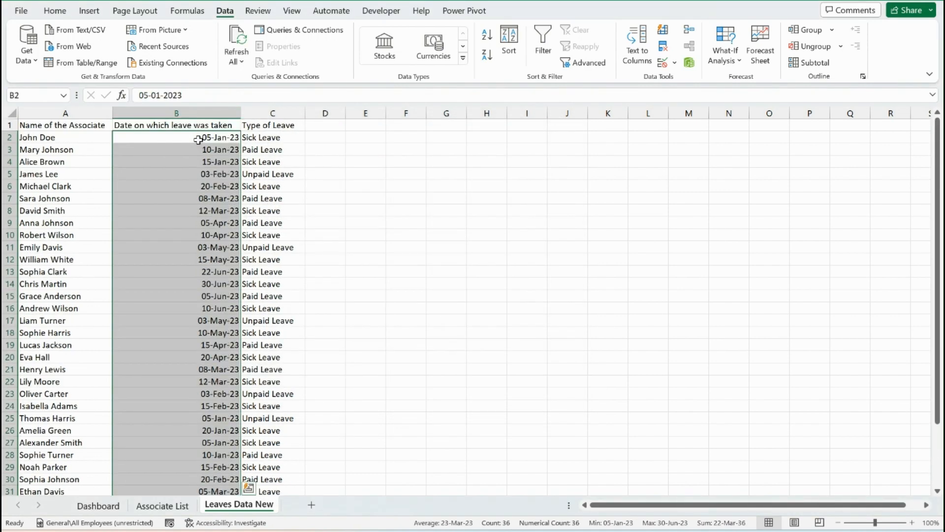
click(198, 140)
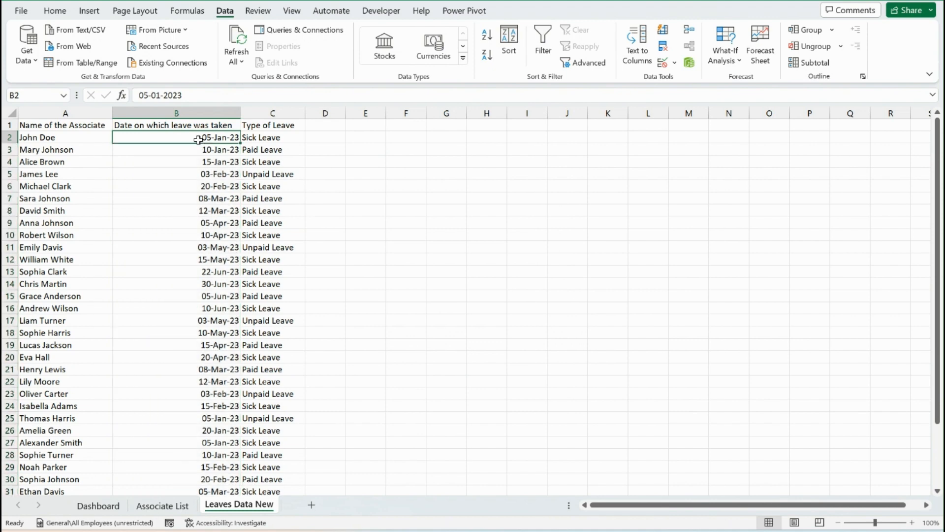
Add the column header Quarter in cell D1, beside Type of Leave
key(Up)
key(Left)
key(Right)
key(Right)
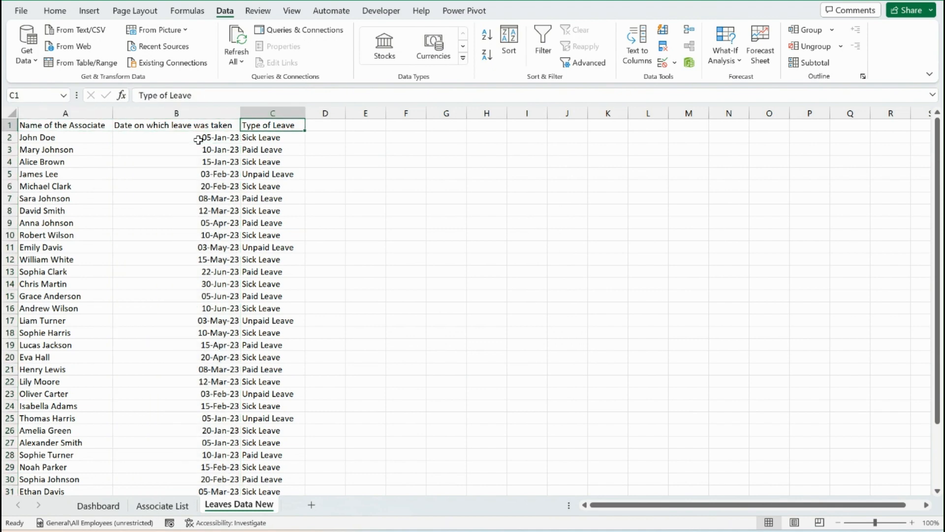
key(Right)
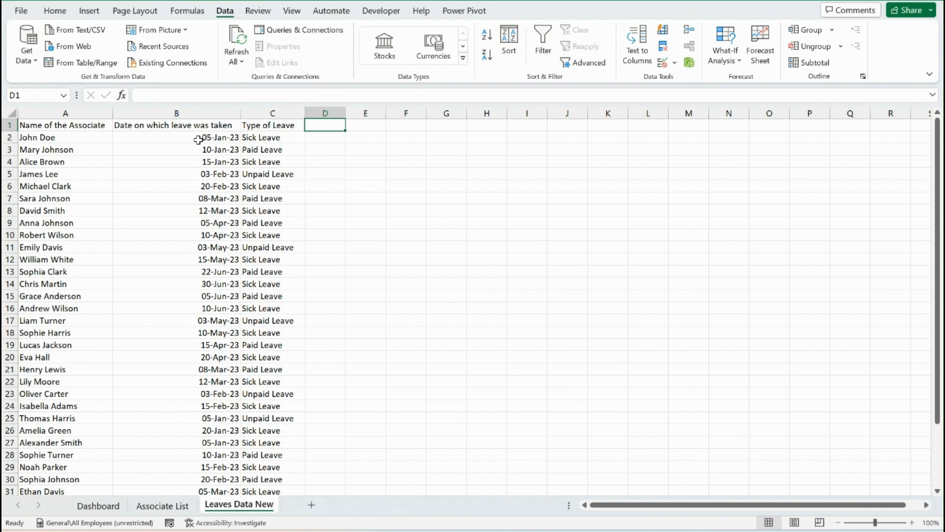
key(Down)
key(Left)
key(Left)
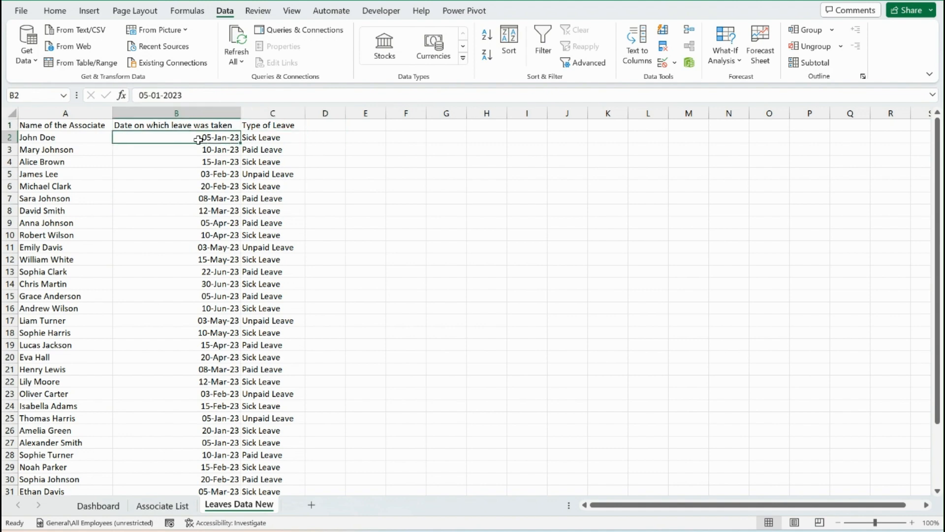
key(Right)
key(Right)
key(Up)
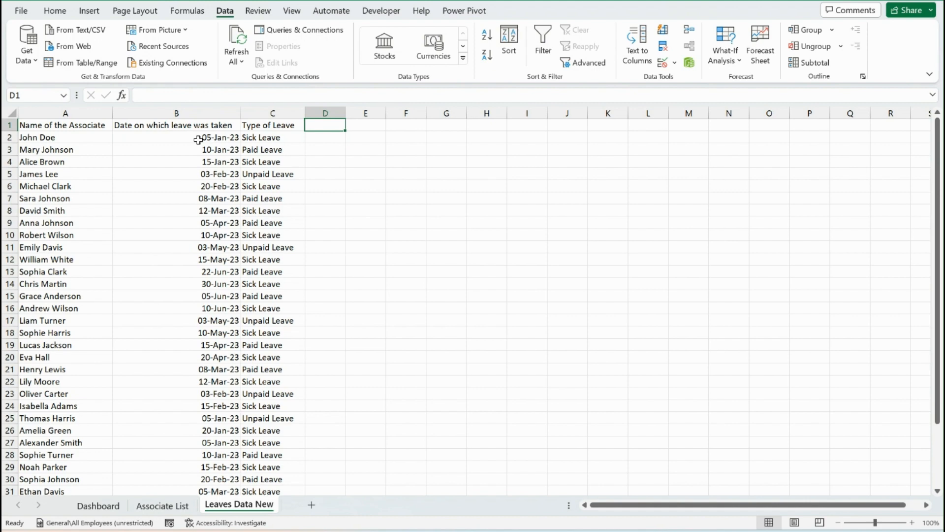
text(Quarter)
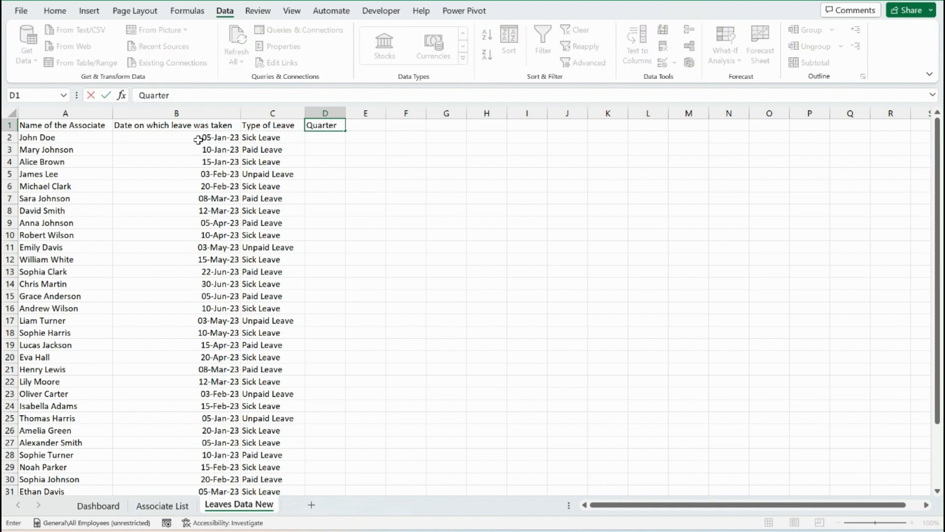
key(Return)
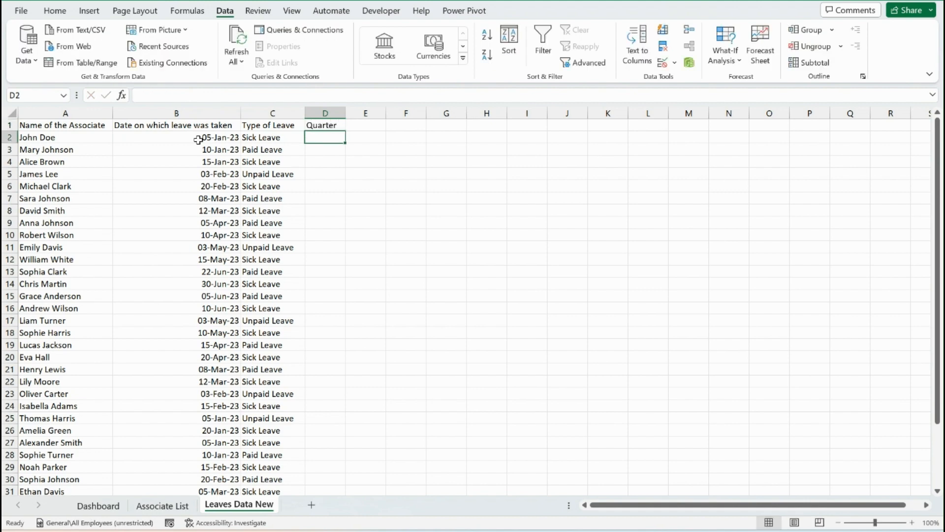
Enter the formula ="Q"&ROUNDUP(MONTH(B2)/3,0) in cell D2 to derive the quarter from the leave date
text(="Q)
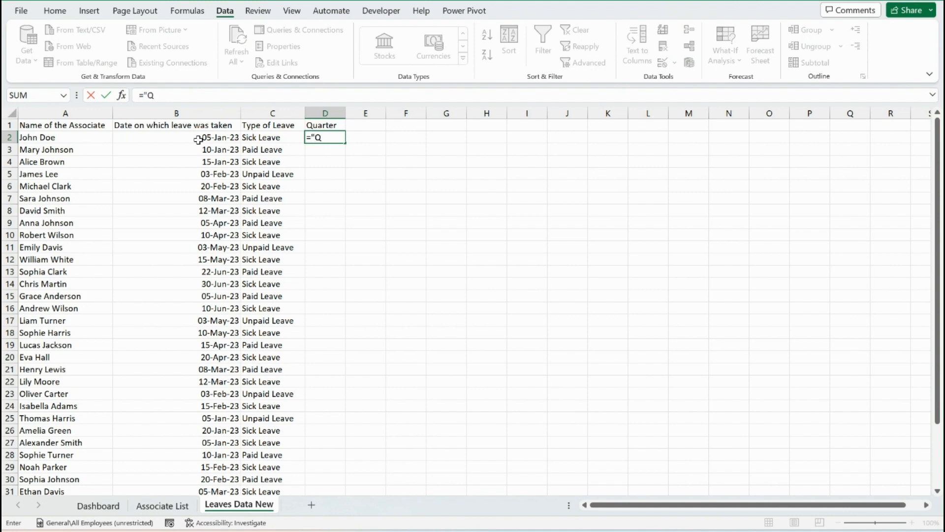
text("&ROUNDUP()
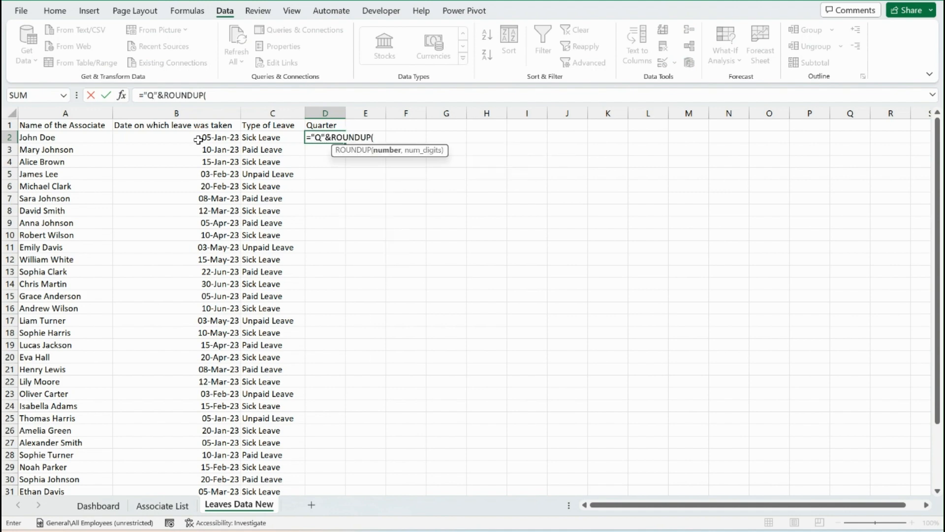
click(198, 140)
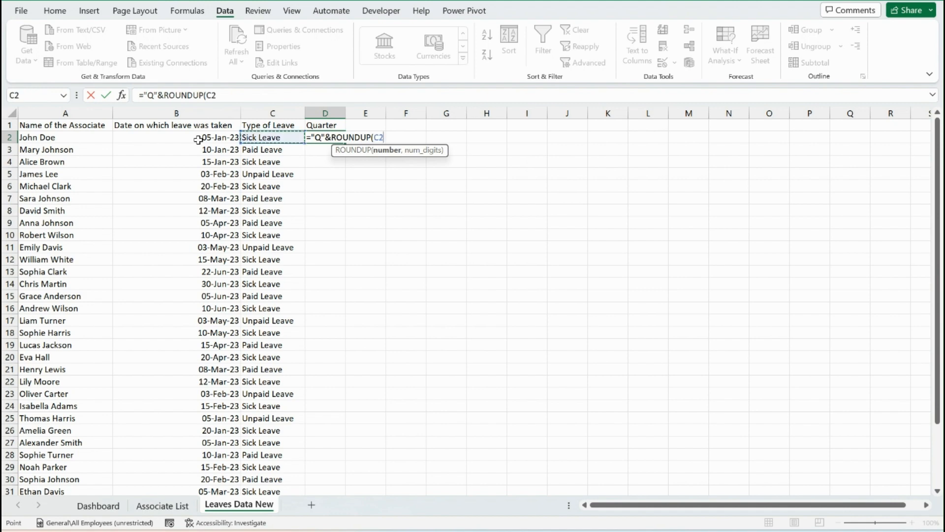
key(BackSpace)
key(BackSpace)
key(BackSpace)
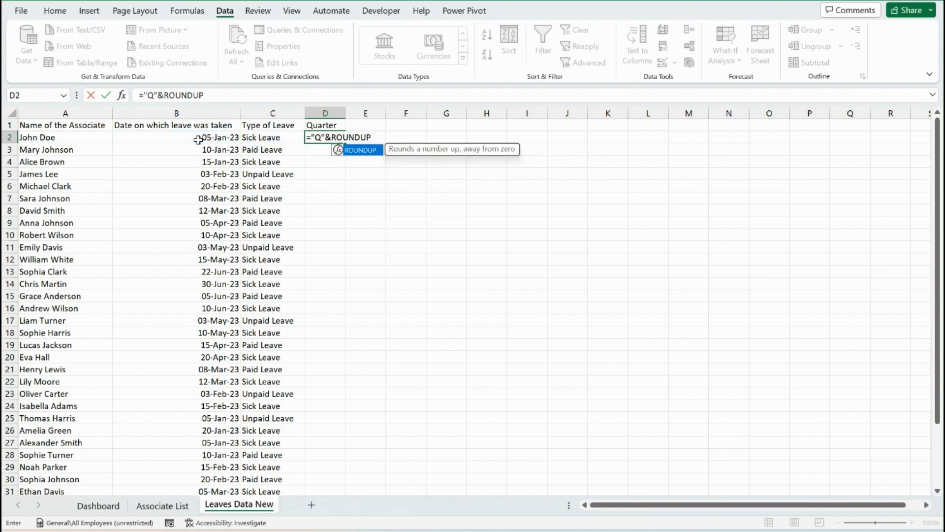
text((mo)
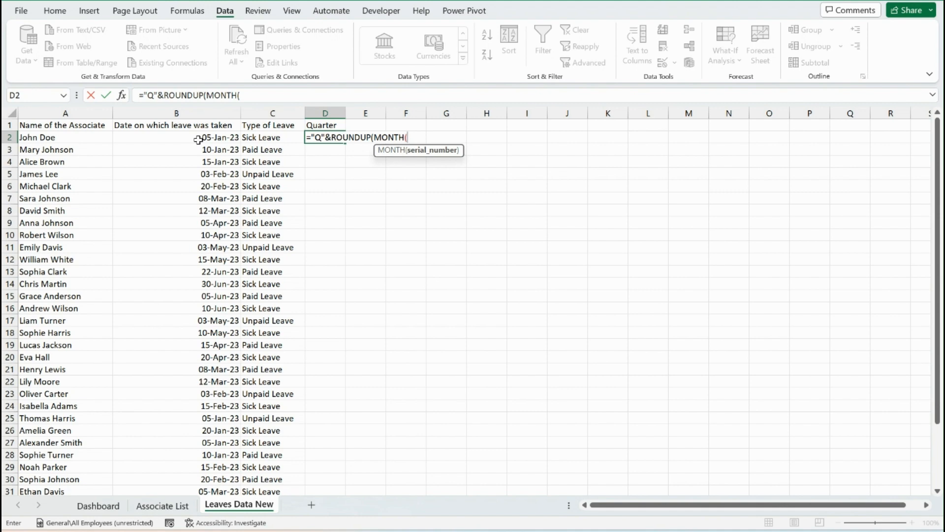
key(Left)
key(Left)
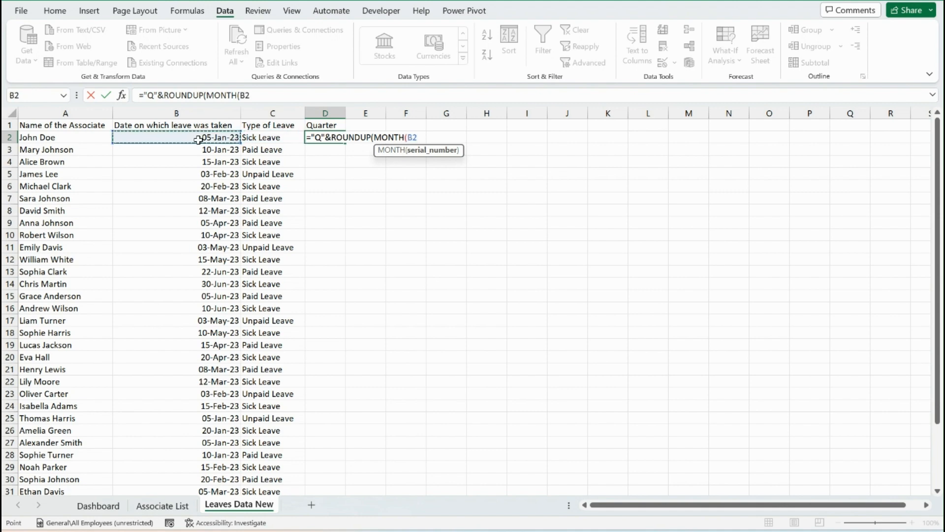
text())
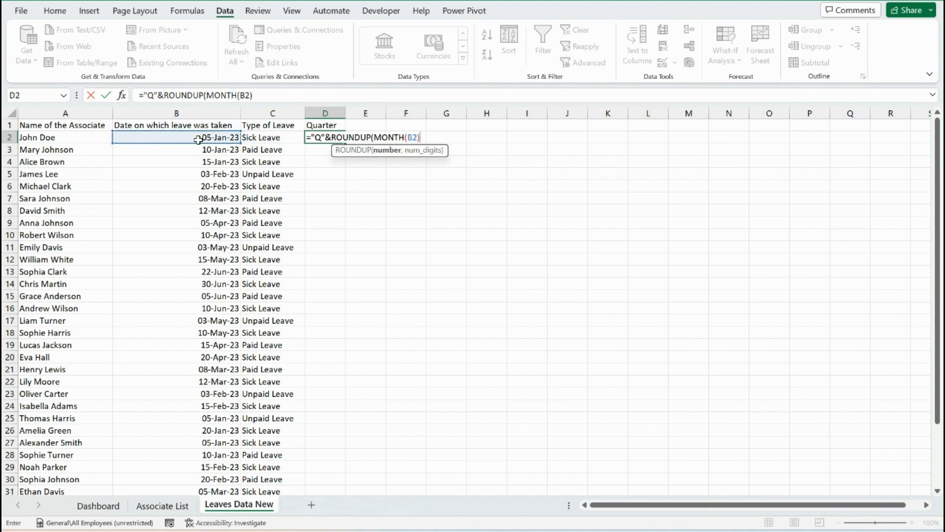
text(/3,0))
key(Return)
Fill the Quarter formula from D2 down to D37, the last data row
key(Left)
key(ctrl+Down)
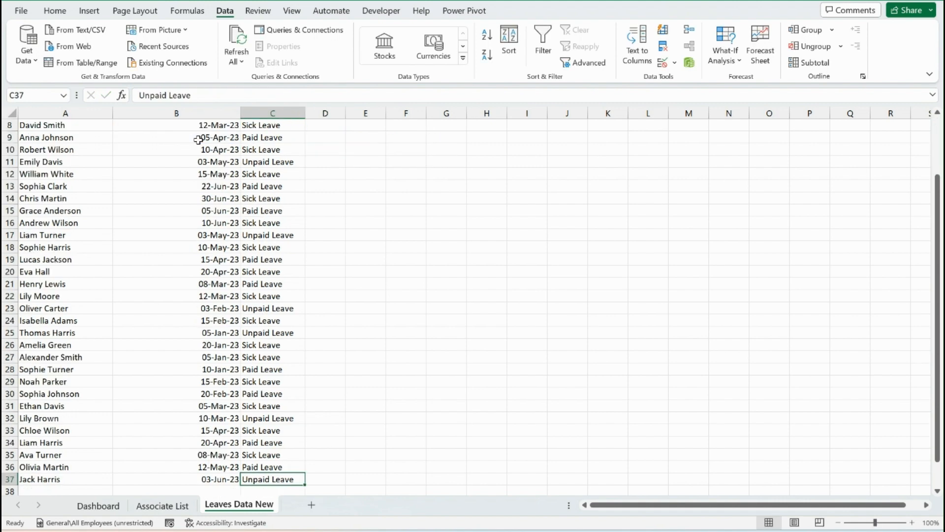
key(Right)
key(ctrl+shift+Up)
key(ctrl+d)
Freeze the top row of the Leaves Data New sheet
key(ctrl+Up)
key(alt+w)
key(f)
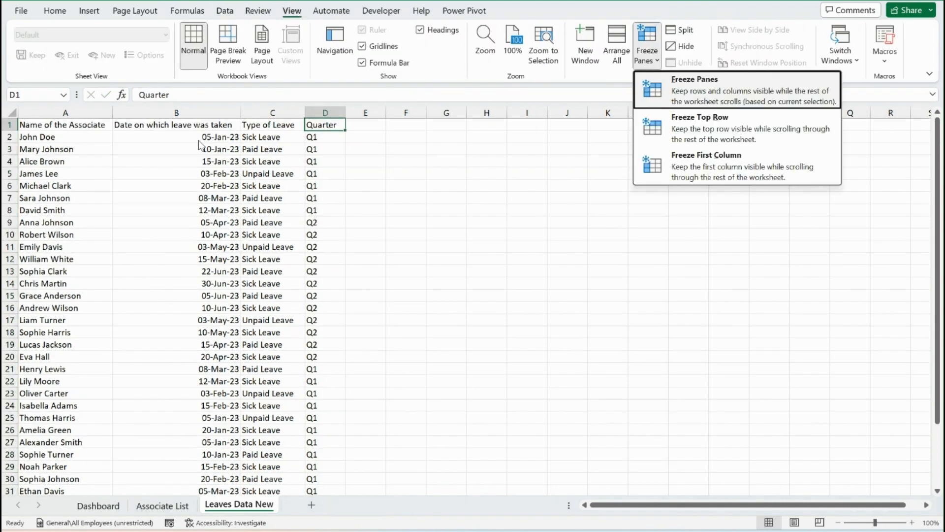
key(r)
Check the quarter values and their formulas down column D against the leave dates
key(Left)
key(Right)
key(Down)
key(Down)
key(Down)
key(Down)
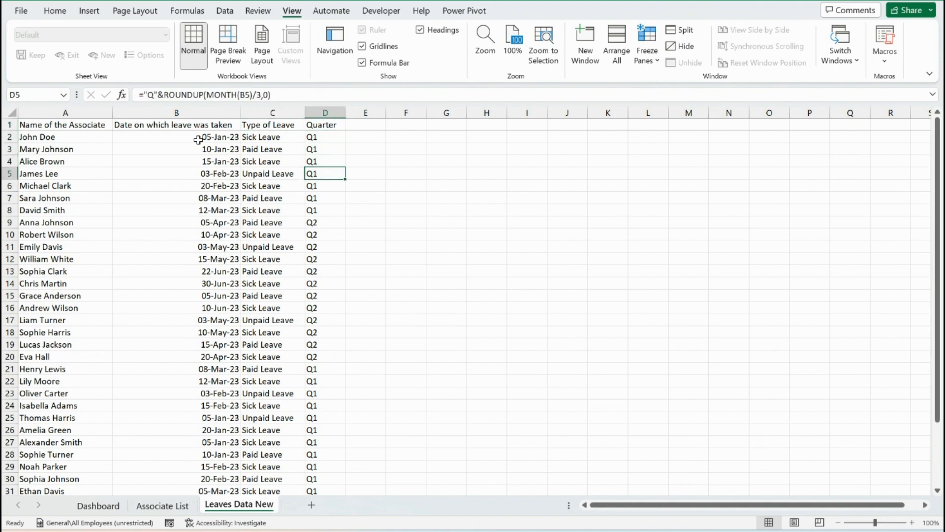
Add the column header Gender in cell E1, beside Quarter
key(Down)
key(Down)
key(Down)
key(Down)
key(ctrl+Up)
key(Down)
key(Right)
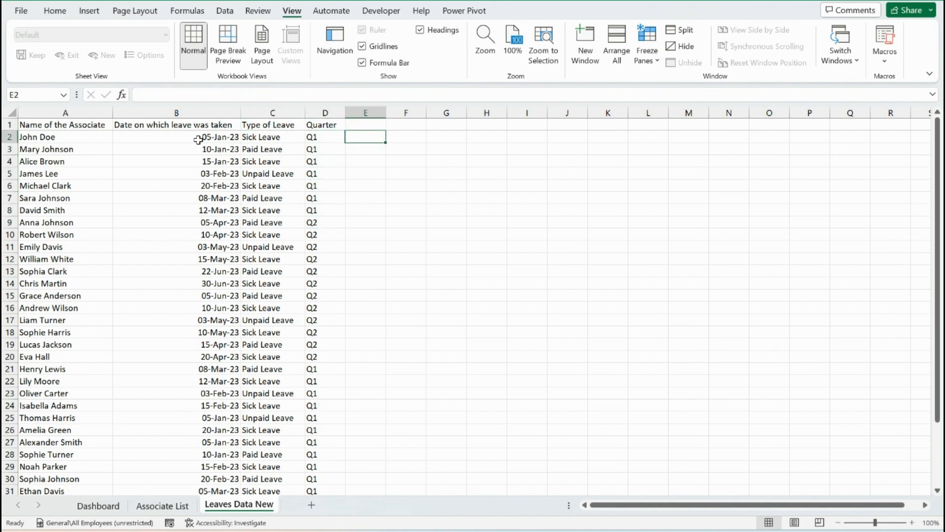
key(Up)
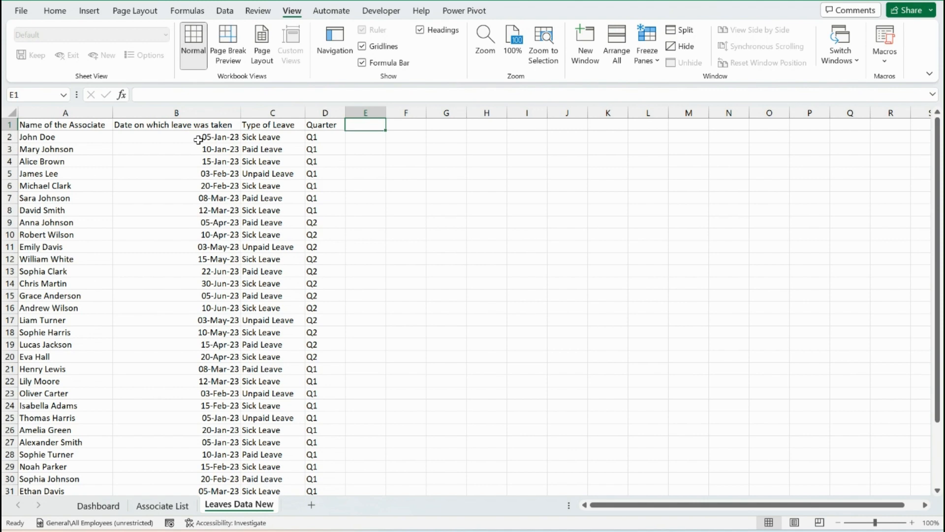
text(Gender)
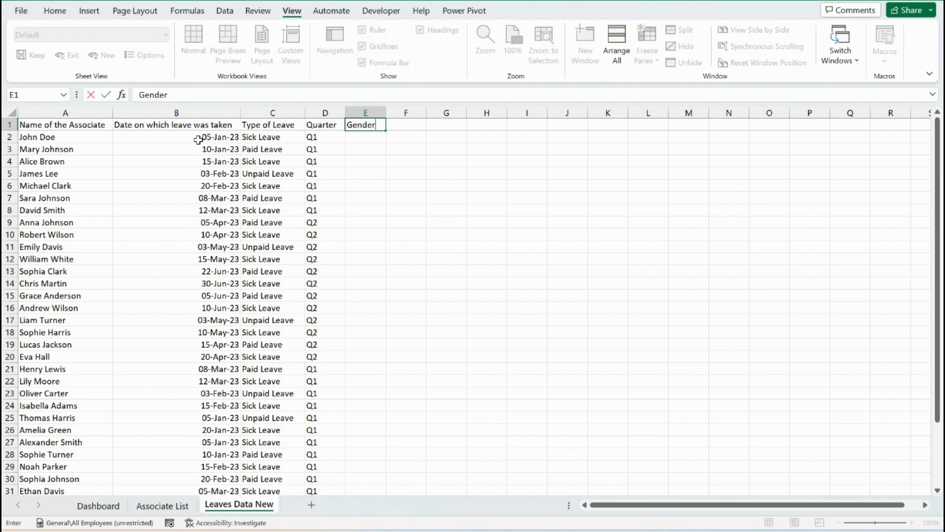
key(Return)
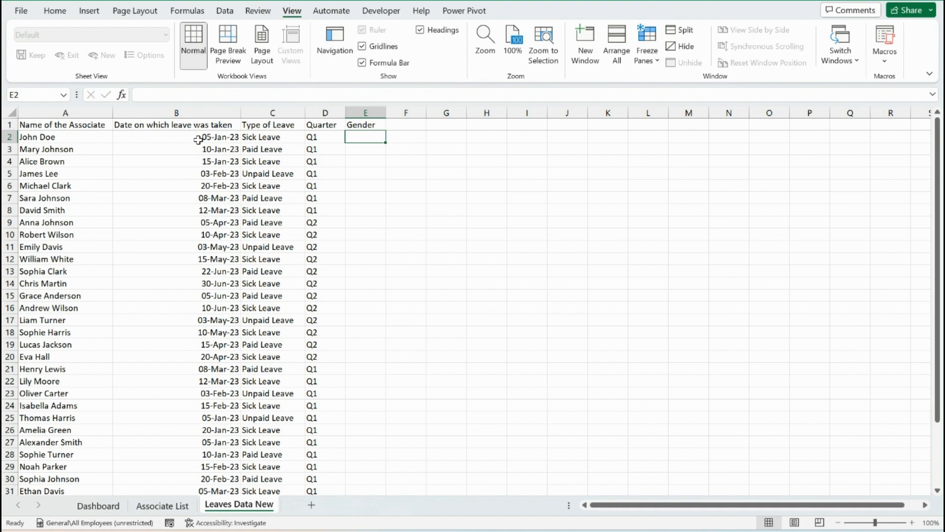
Enter =XLOOKUP(A2,'Associate List'!B:B,Associate_List[Prefix]) in cell E2 to look up each associate's prefix
text(=xl)
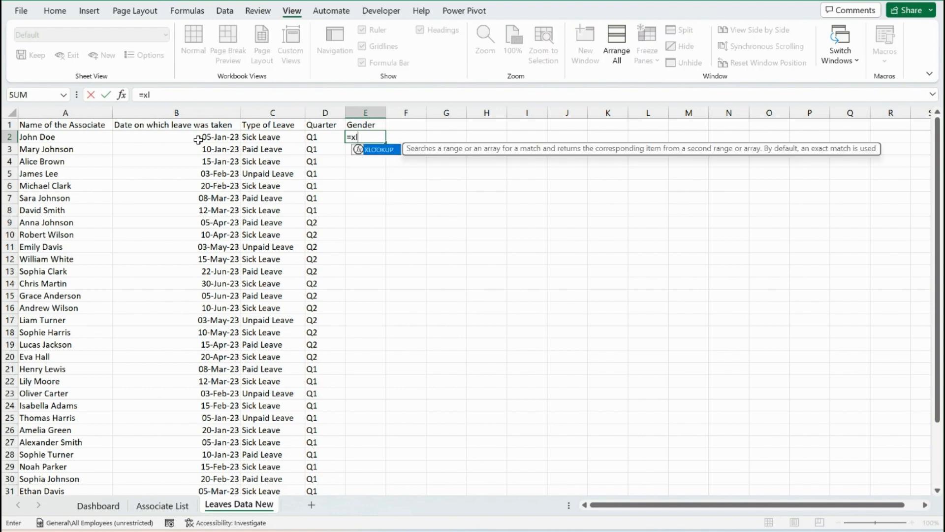
key(Tab)
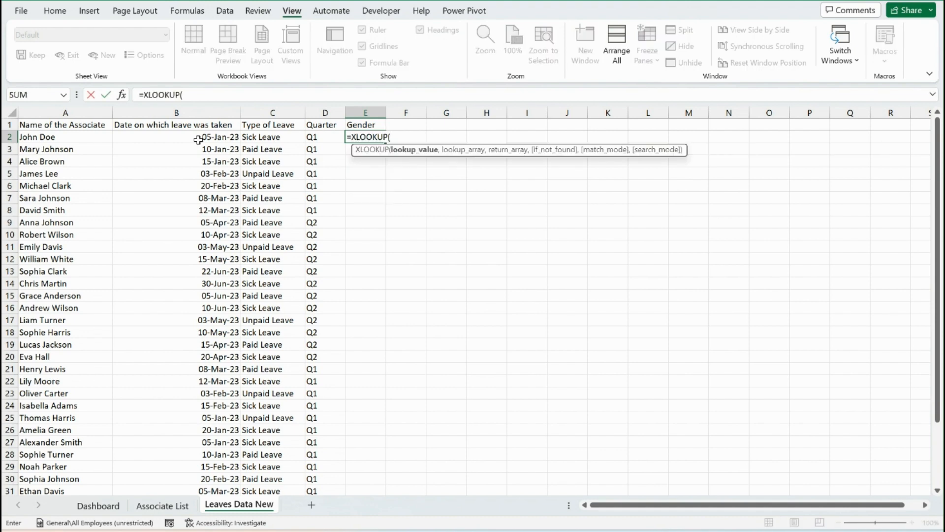
key(Left)
key(Left)
key(Left)
key(Left)
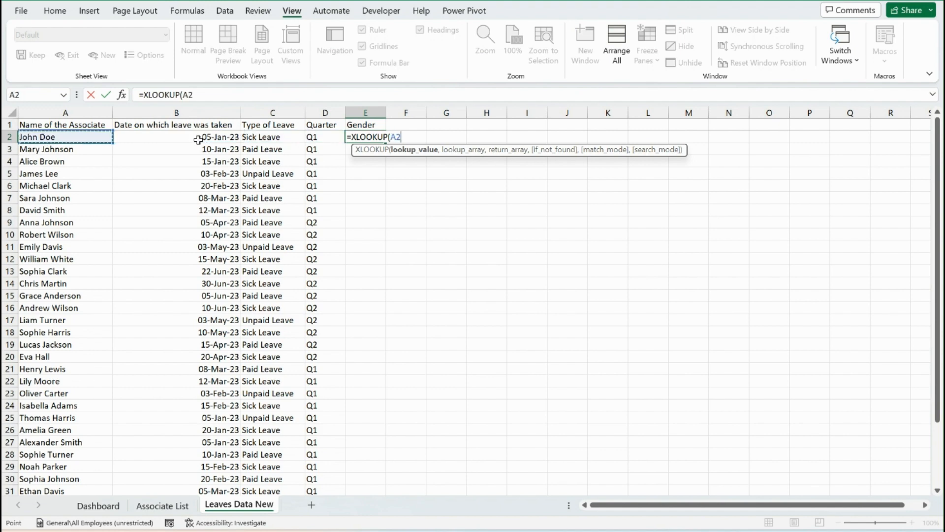
text(,)
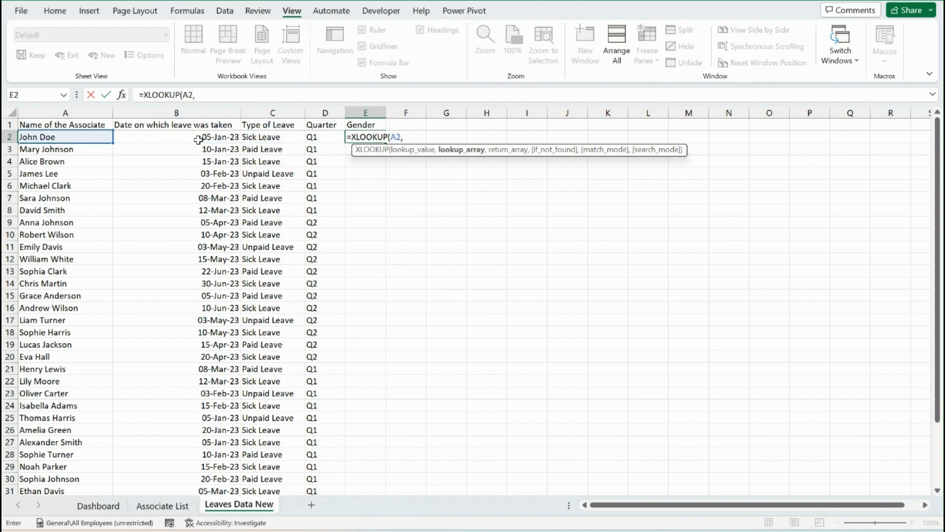
click(163, 504)
click(104, 187)
key(ctrl+Up)
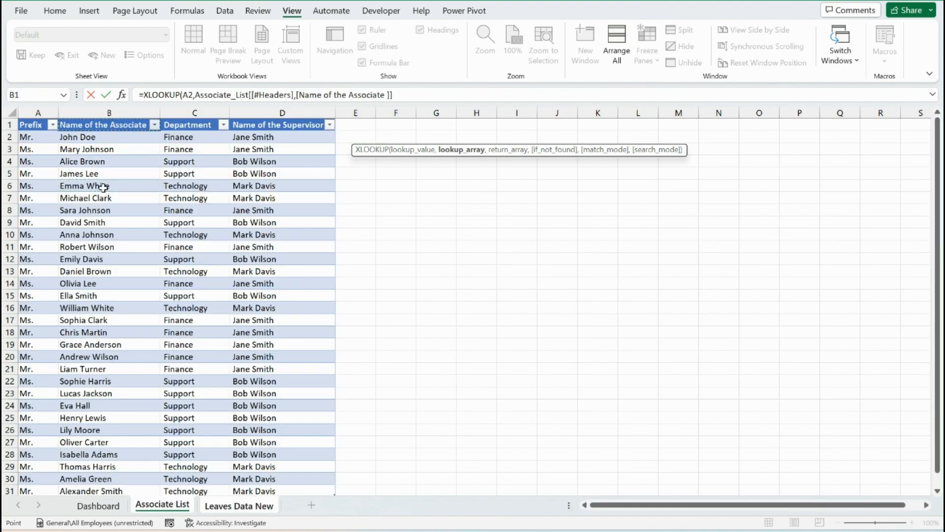
key(ctrl+shift+Down)
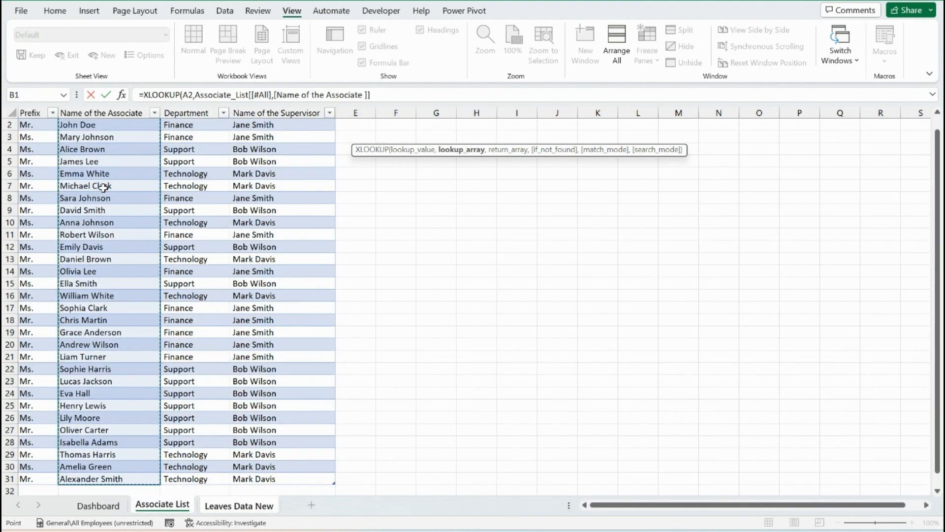
key(ctrl+space)
text(,)
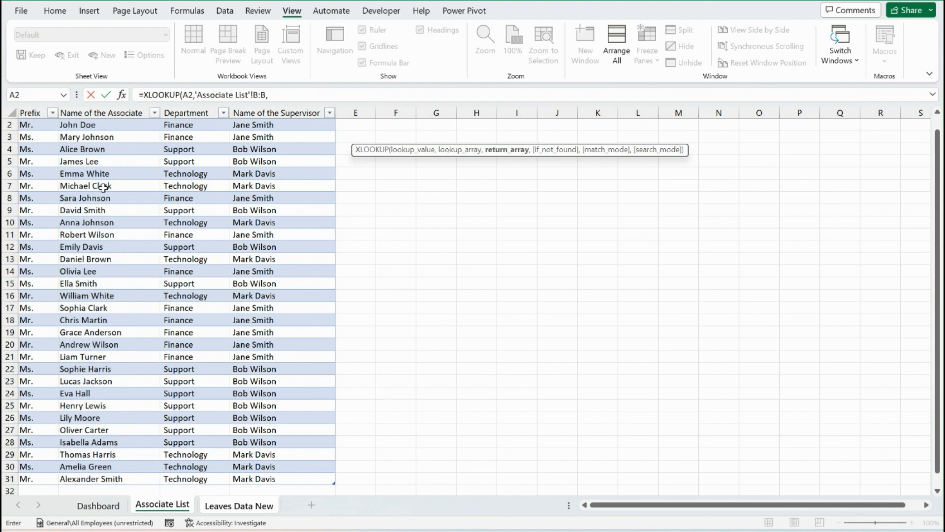
click(41, 109)
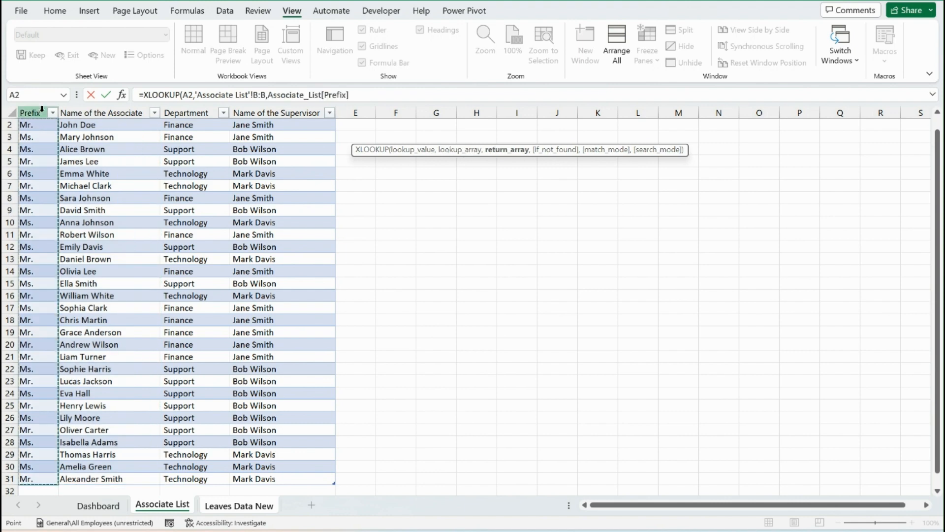
text())
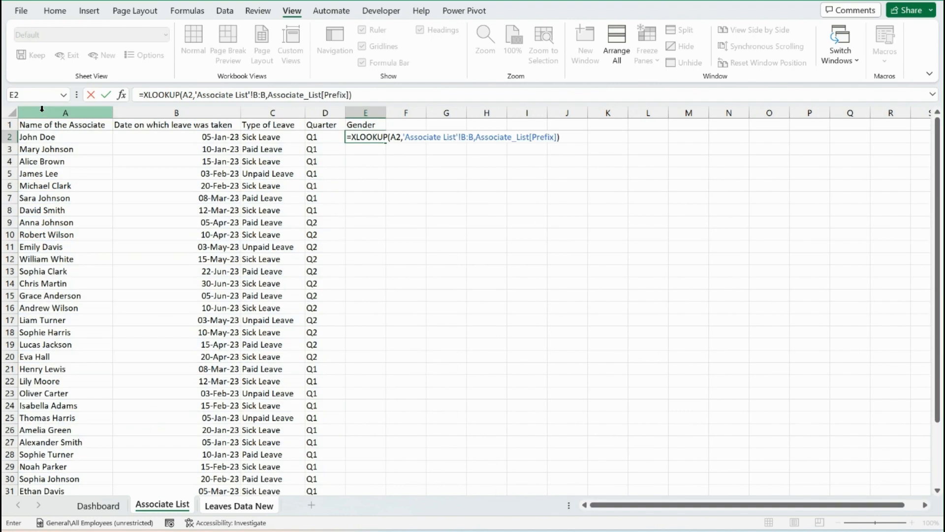
key(Return)
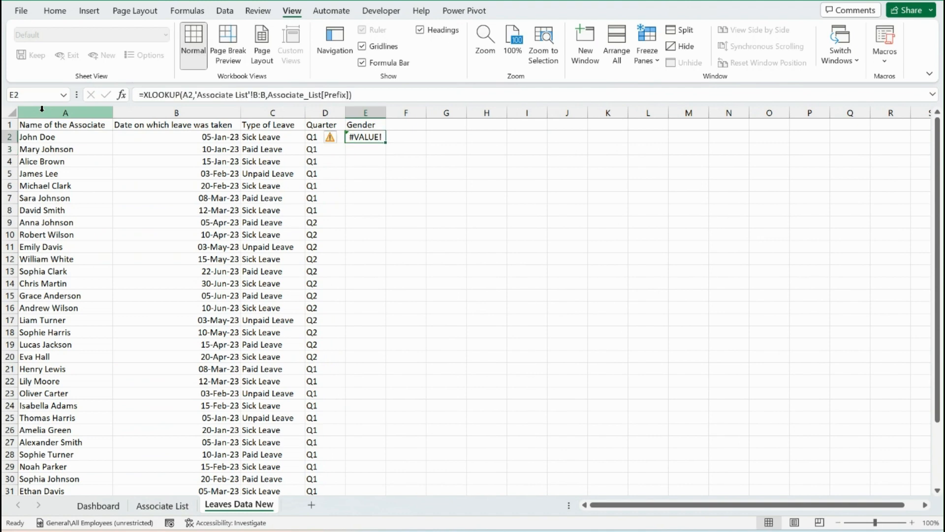
On the Associate List sheet, open the associate name in B6 for editing to check for stray spaces
click(157, 508)
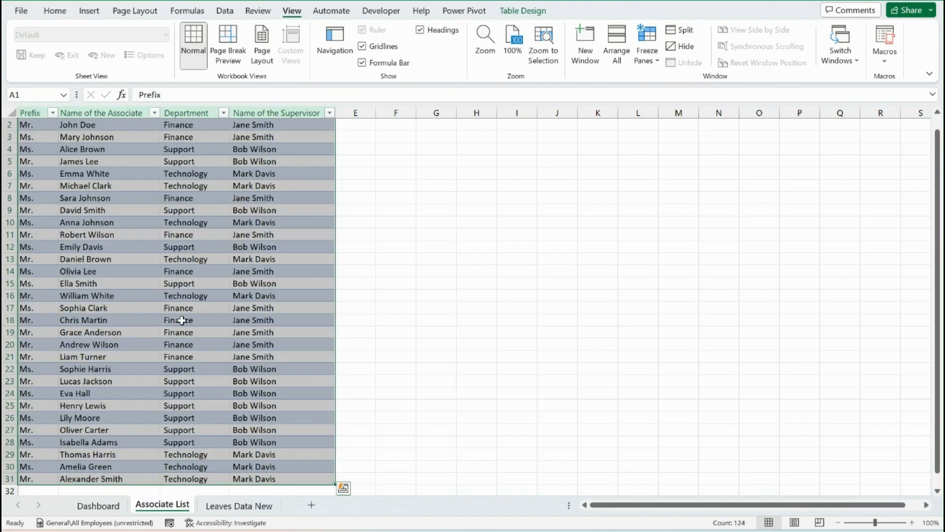
drag(79, 173, 78, 186)
click(79, 176)
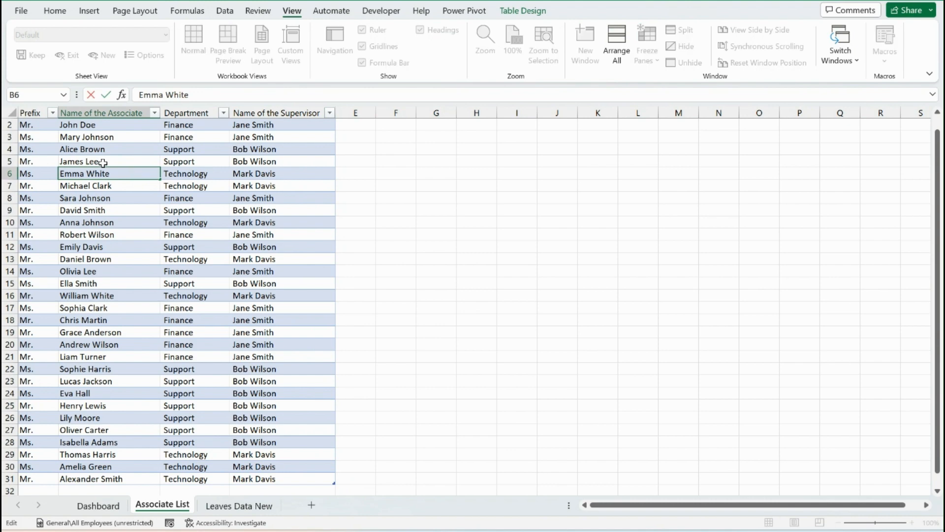
Enter =TRIM(Associate_List[#All]) in cell F1 of the Associate List sheet to make a trimmed copy of the whole table
key(ctrl+Up)
key(Down)
key(Right)
key(Right)
key(Right)
key(Right)
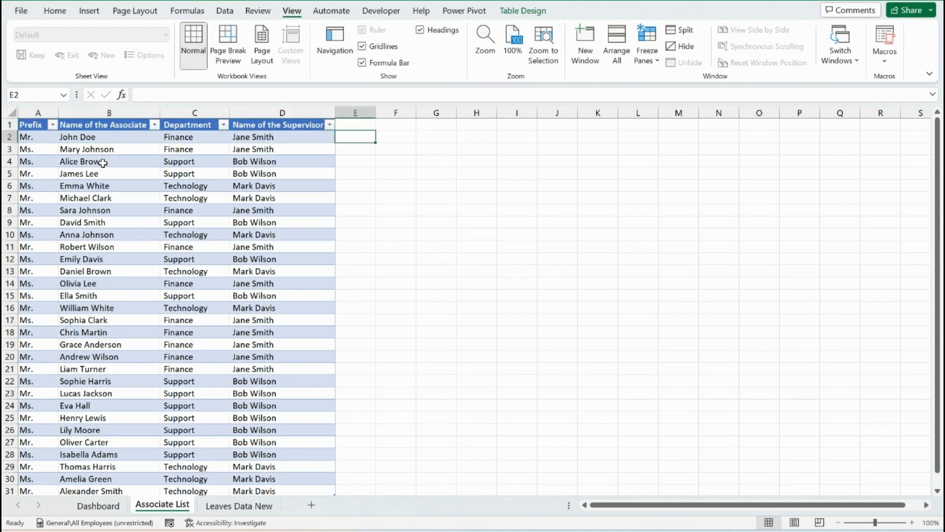
key(Up)
text(=)
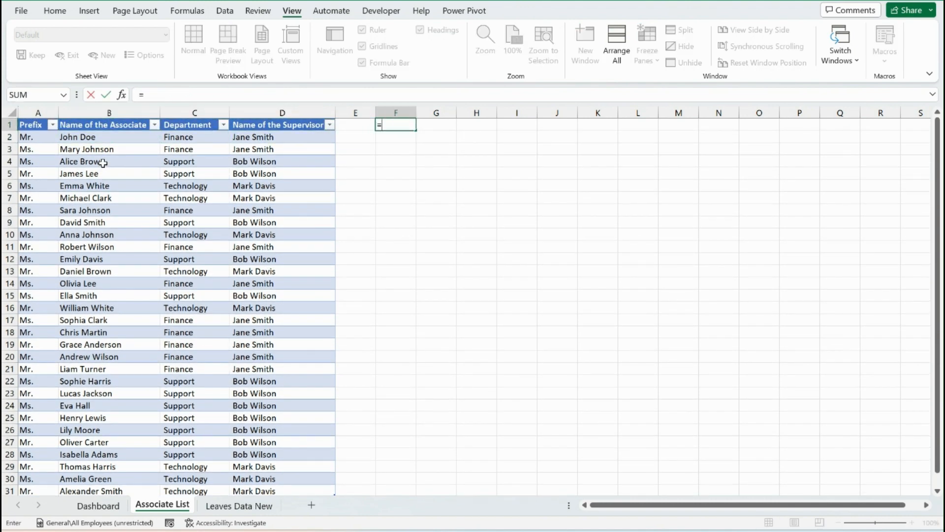
text(tex)
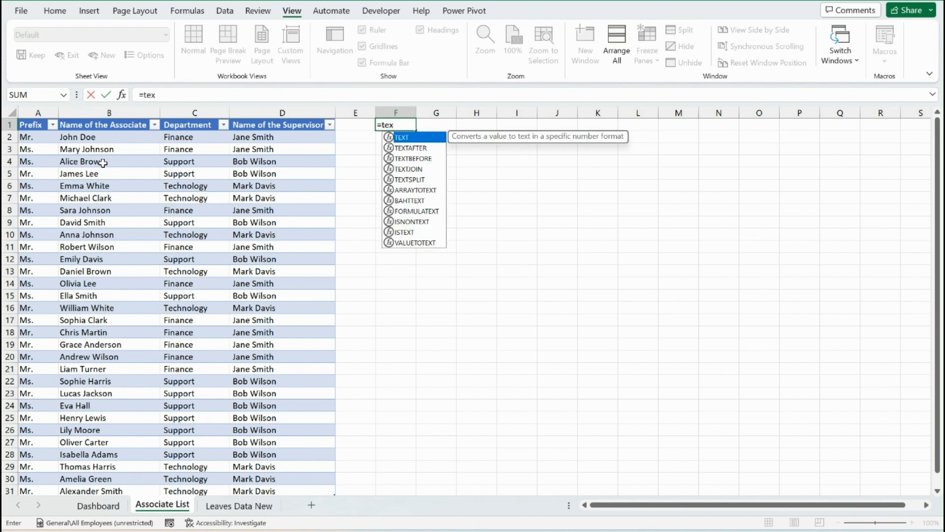
key(BackSpace)
key(BackSpace)
text(rim)
key(Tab)
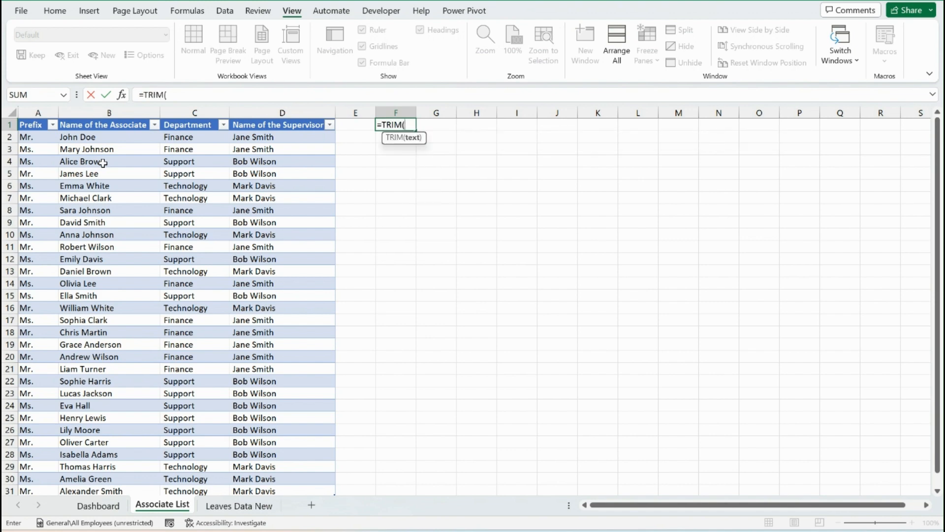
key(Left)
key(Left)
key(Left)
key(Left)
key(Left)
key(ctrl+shift+Down)
key(shift+Right)
key(shift+Right)
key(shift+Right)
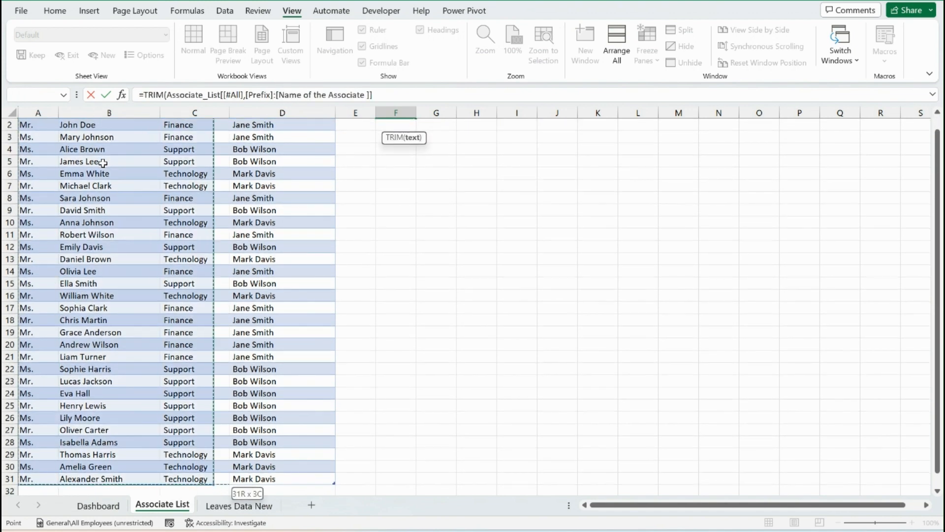
text())
key(Return)
key(Up)
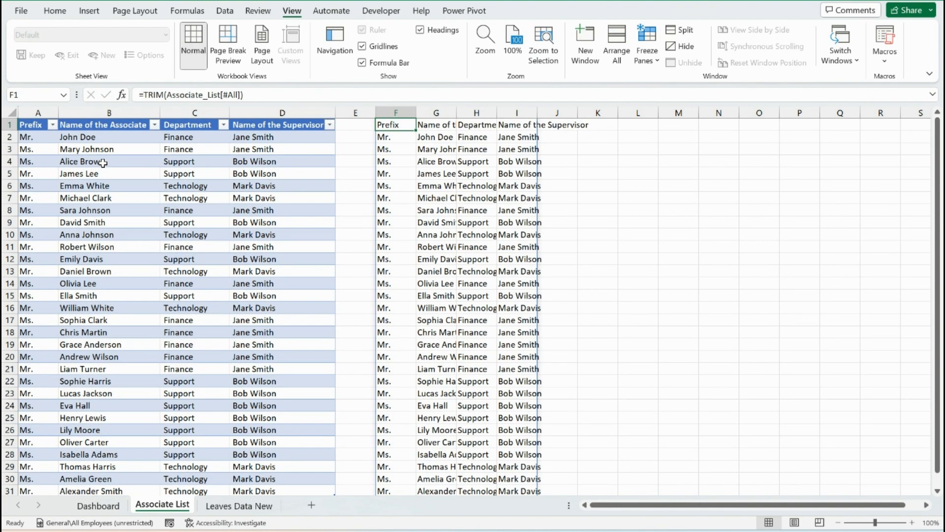
Copy the trimmed associate, department and supervisor columns G:I and paste them as values over the originals from cell B1
key(Right)
key(Down)
key(ctrl+shift+Down)
key(shift+Right)
key(shift+Right)
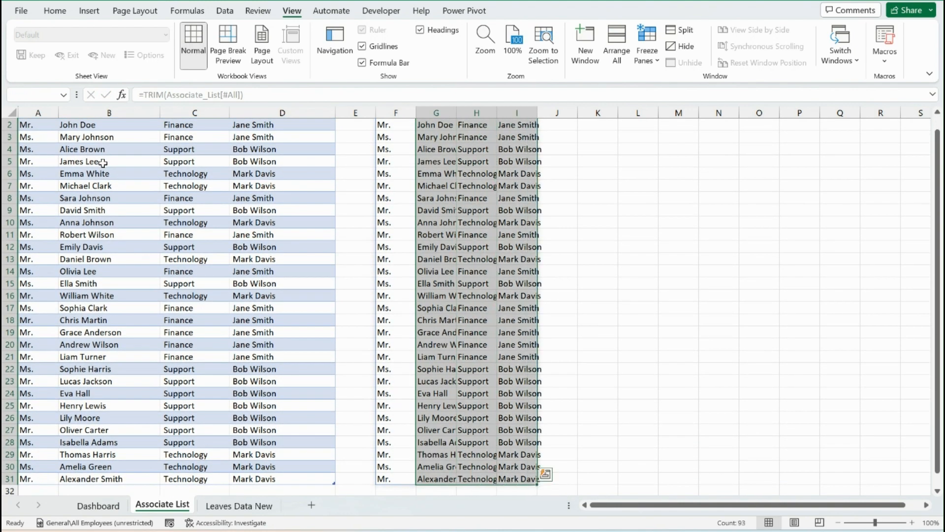
key(ctrl+c)
key(ctrl+Up)
key(Left)
key(Left)
key(Left)
key(Left)
key(Left)
key(Up)
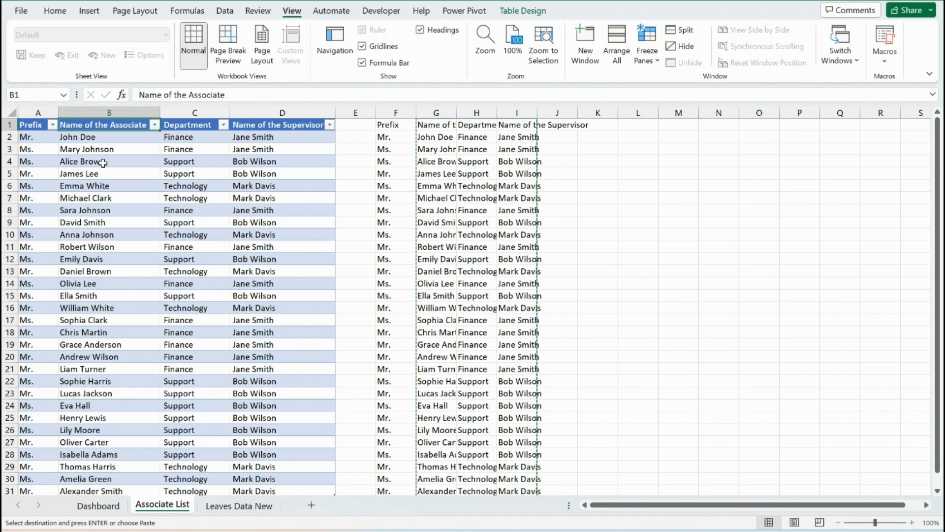
Delete the temporary trimmed copy of the table in columns F:I on the Associate List sheet
key(Down)
key(Right)
key(Right)
key(Right)
key(Right)
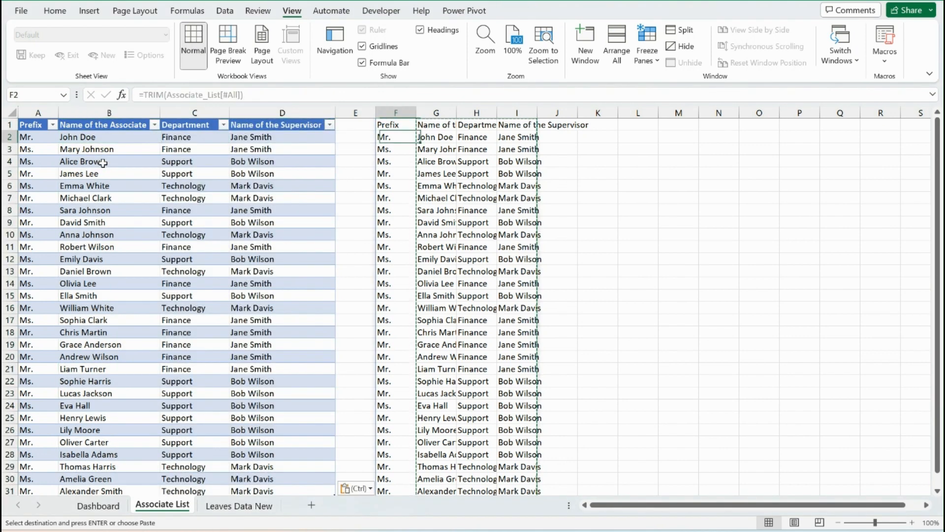
key(ctrl+shift+Down)
key(Escape)
key(Delete)
key(Left)
key(Left)
key(Left)
key(Left)
key(Left)
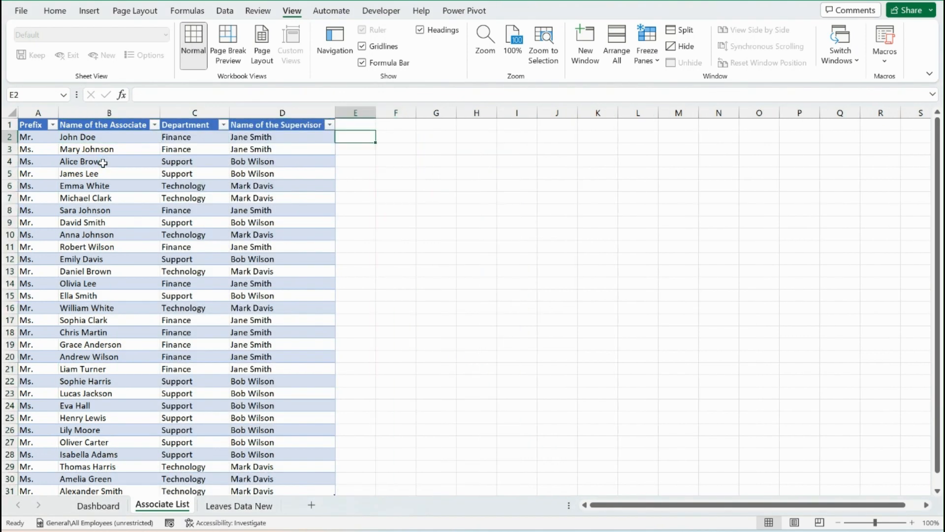
key(Right)
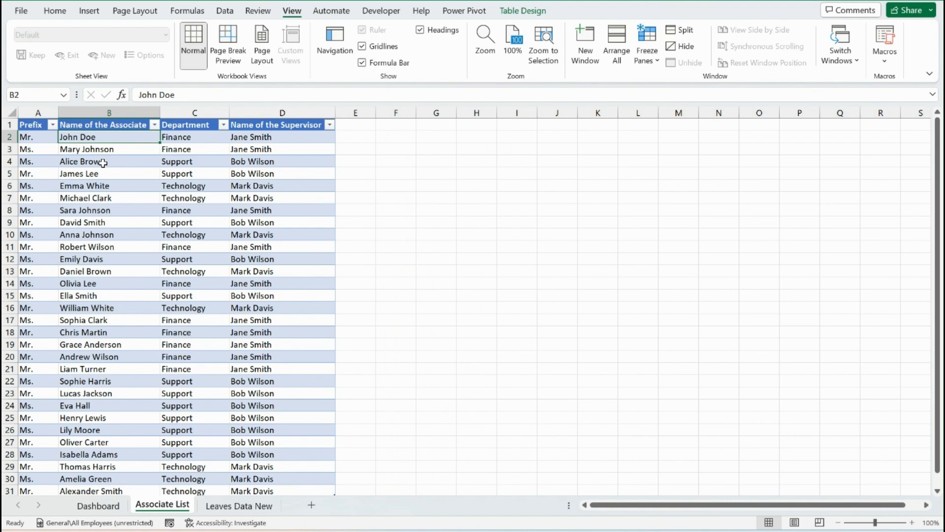
On the Leaves Data New sheet, enter =XLOOKUP(A2,'Associate List'!B:B,'Associate List'!A:A) in cell E2
click(215, 505)
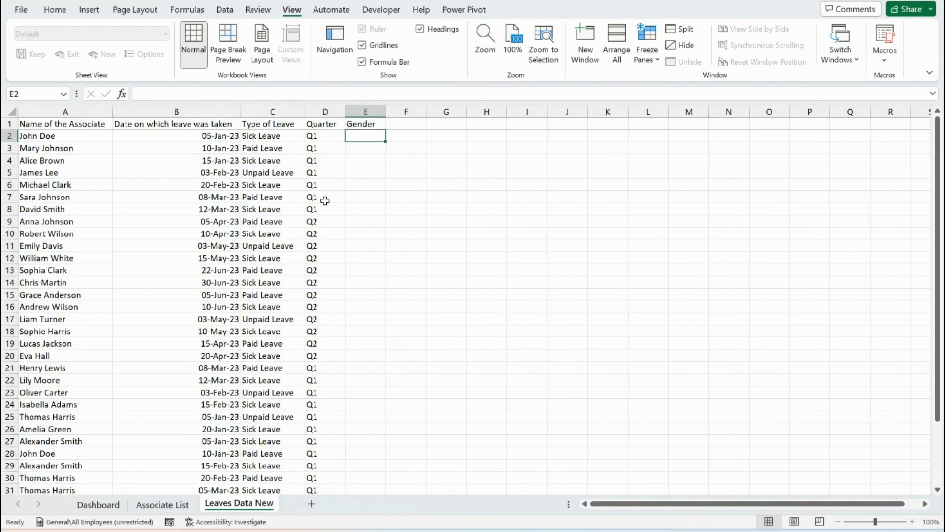
text(=xl)
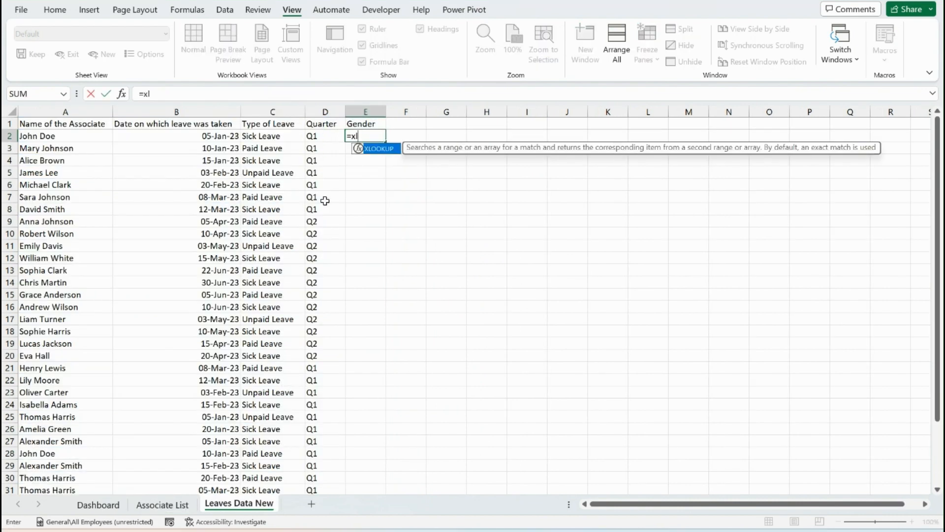
key(Tab)
key(Left)
key(Left)
key(Left)
key(Left)
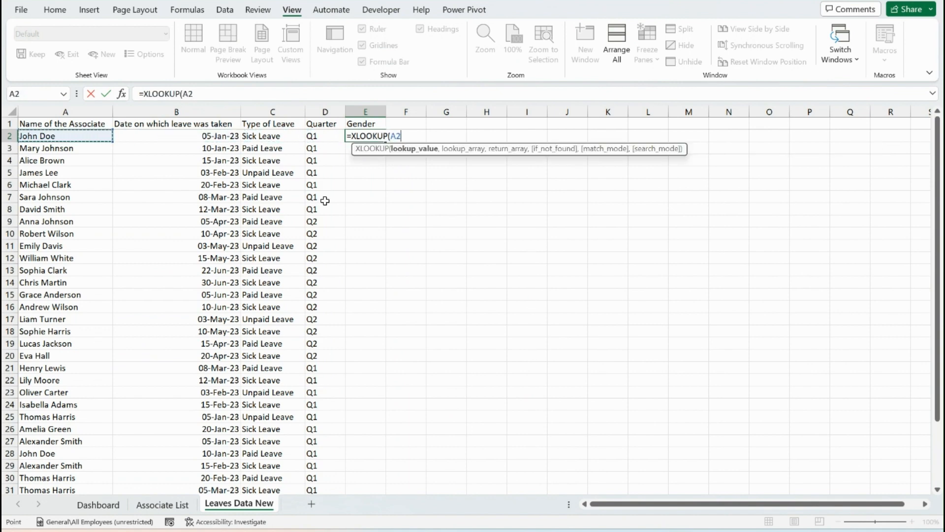
text(,)
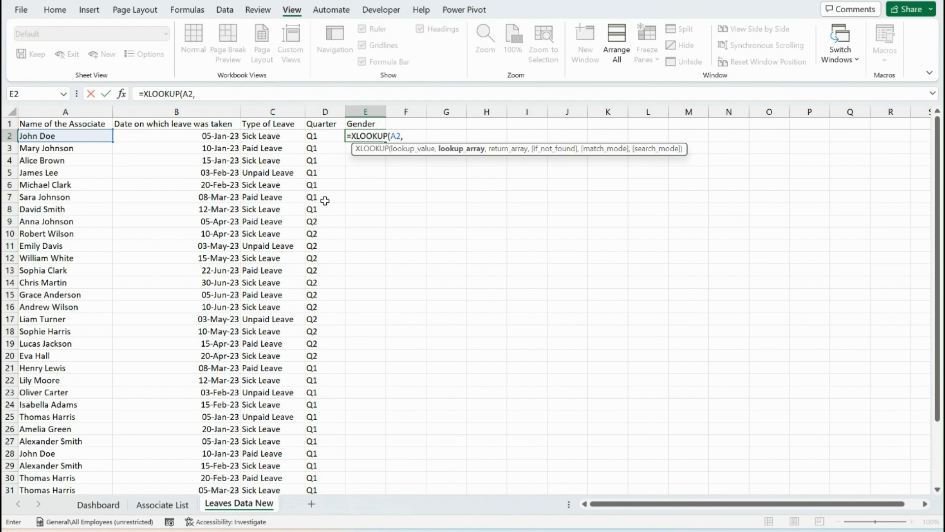
click(173, 507)
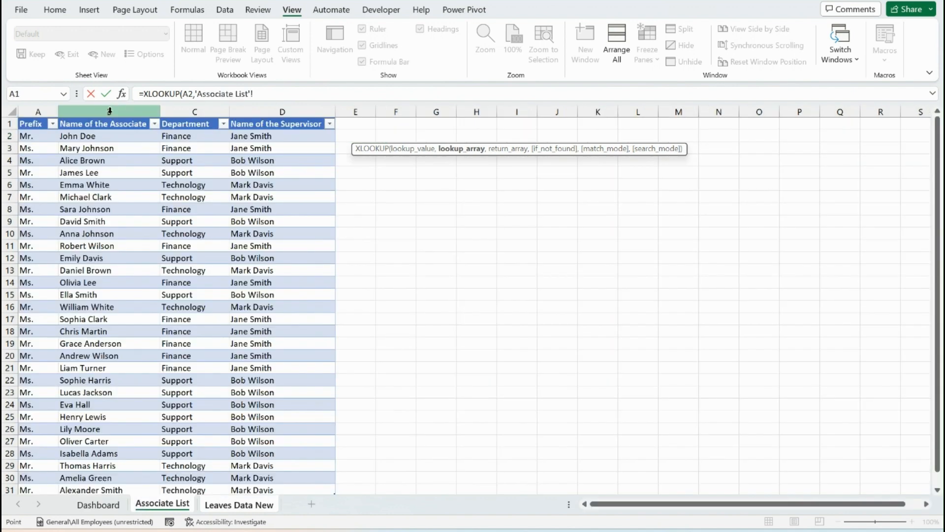
click(109, 111)
text(,)
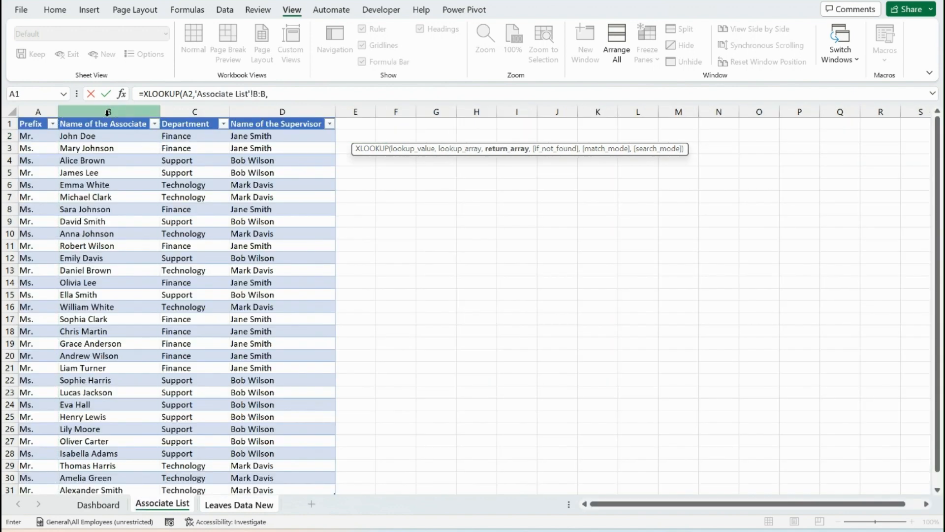
click(40, 110)
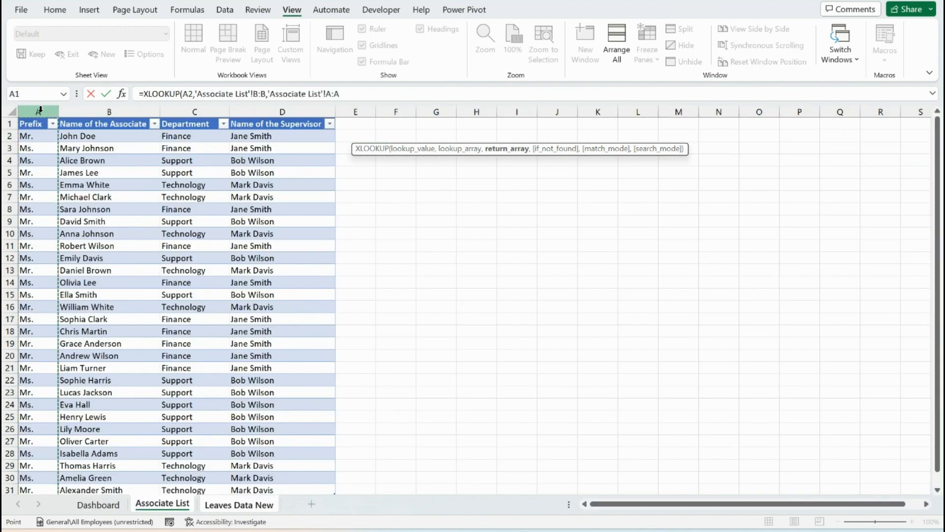
text())
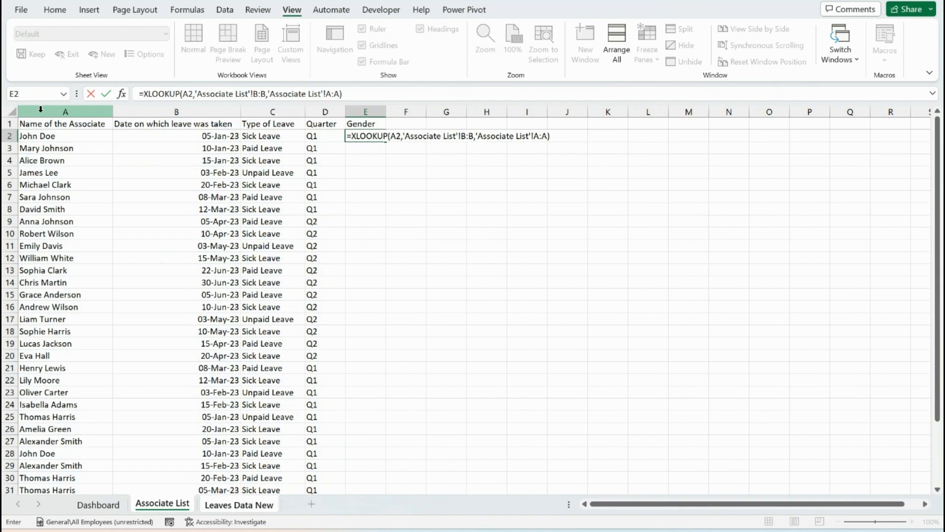
key(Return)
Fill the prefix lookup formula from E2 down the Gender column to row 37
key(Left)
key(ctrl+Down)
key(Right)
key(ctrl+shift+Up)
key(ctrl+d)
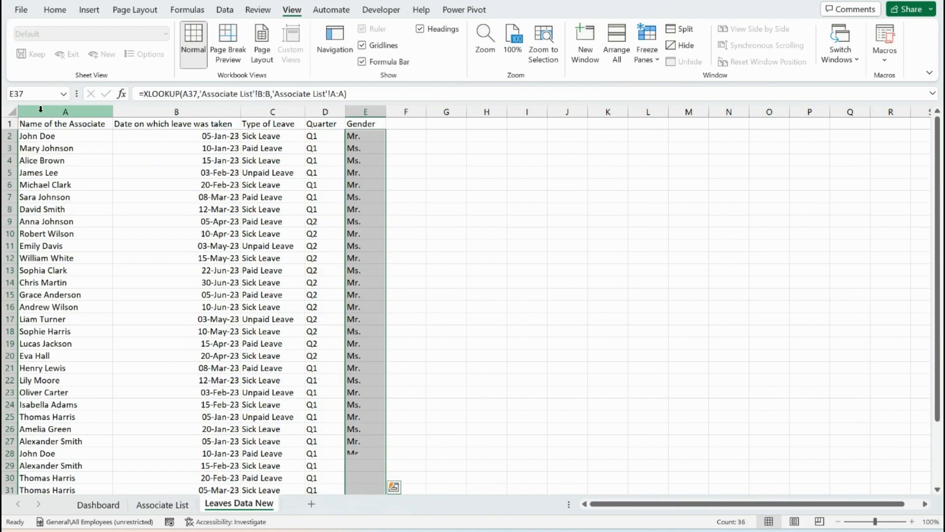
key(Down)
key(ctrl+Up)
key(ctrl+Up)
key(Down)
key(Up)
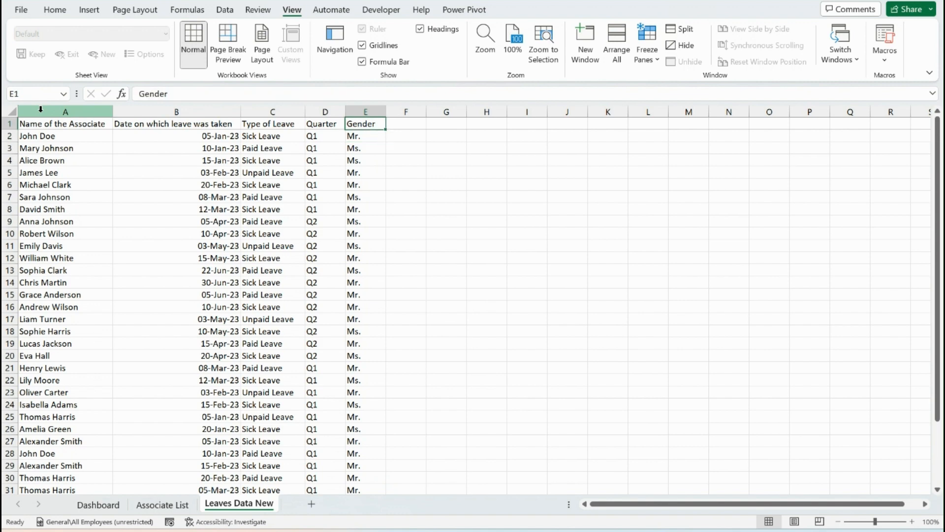
Turn on filters for the header row and check the values listed in the Gender filter
key(Down)
key(Up)
key(ctrl+shift+l)
key(alt+Down)
key(Down)
key(Down)
key(Escape)
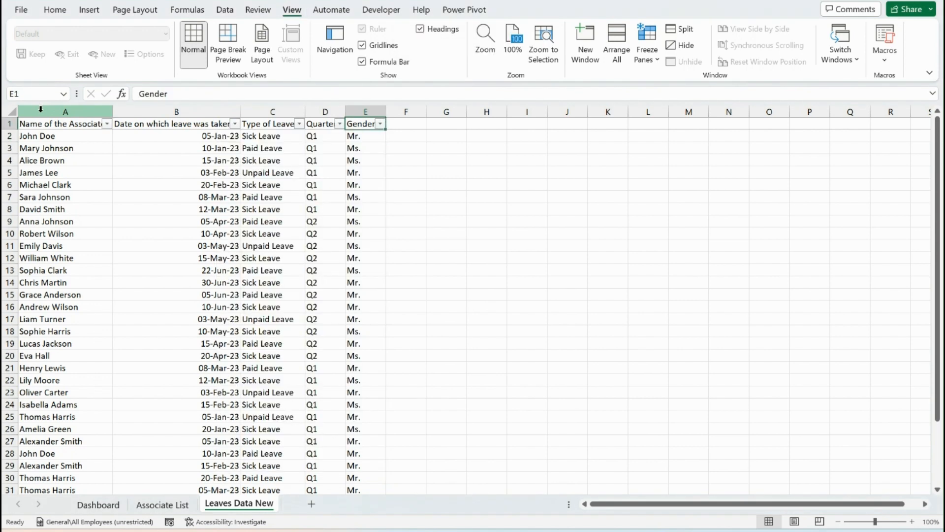
Enter the column header Supervisor in cell F1
key(Right)
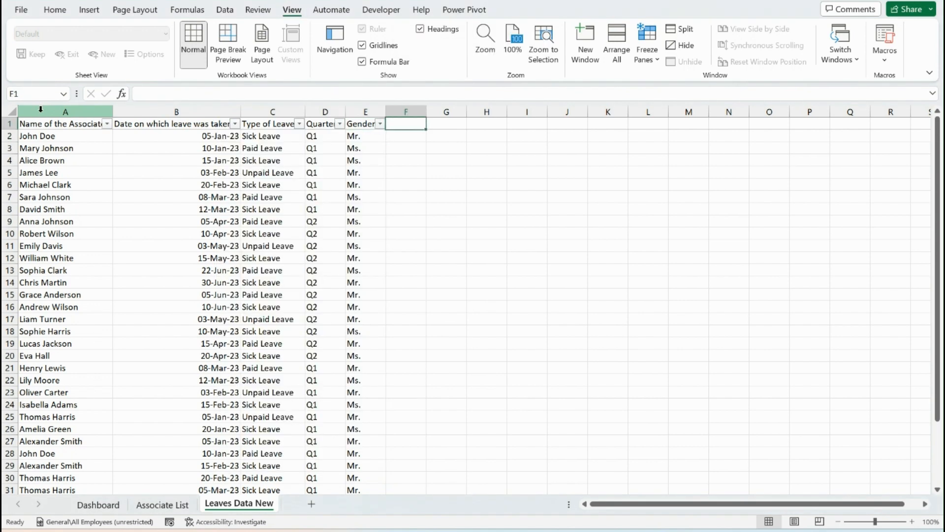
text(Super)
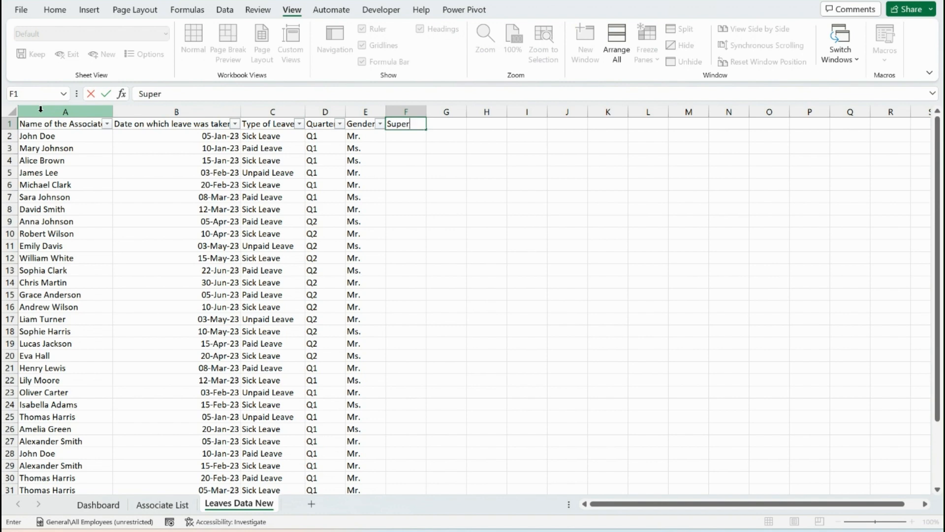
text(visor)
key(Left)
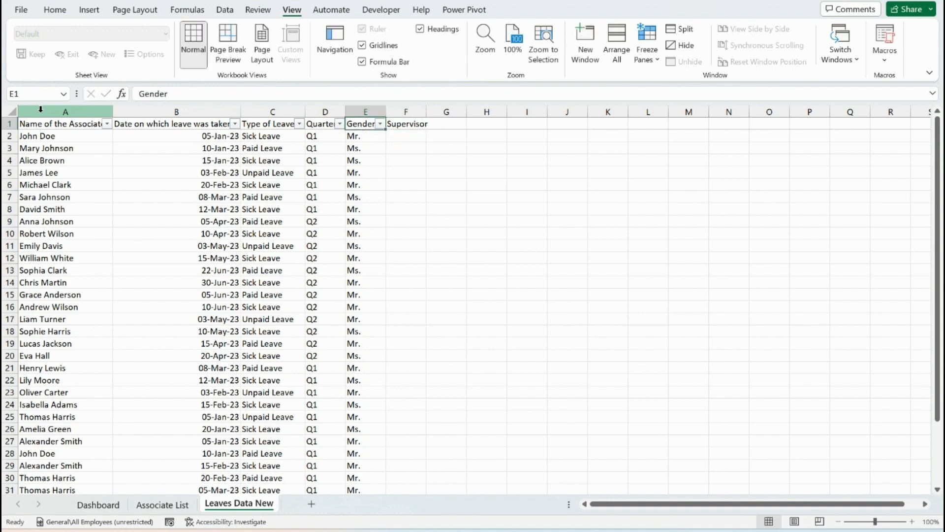
Wrap the XLOOKUP formula in E2 in a SWITCH function, using the lookup as its expression
key(Down)
key(F2)
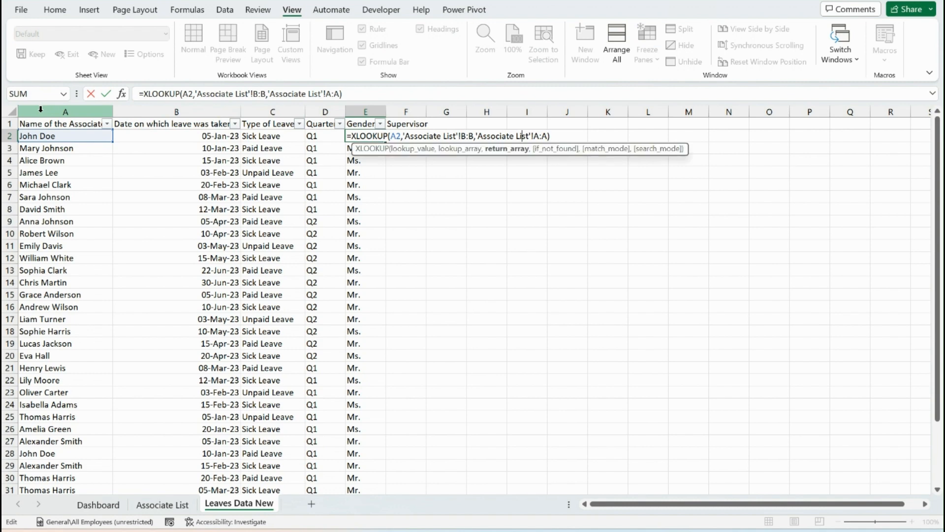
key(Left)
key(Left)
key(Left)
key(Left)
key(Left)
key(Left)
key(Left)
key(Left)
key(Left)
key(Left)
key(Left)
key(Left)
key(Left)
key(Left)
key(Left)
key(Left)
key(Left)
key(Left)
key(Left)
key(Left)
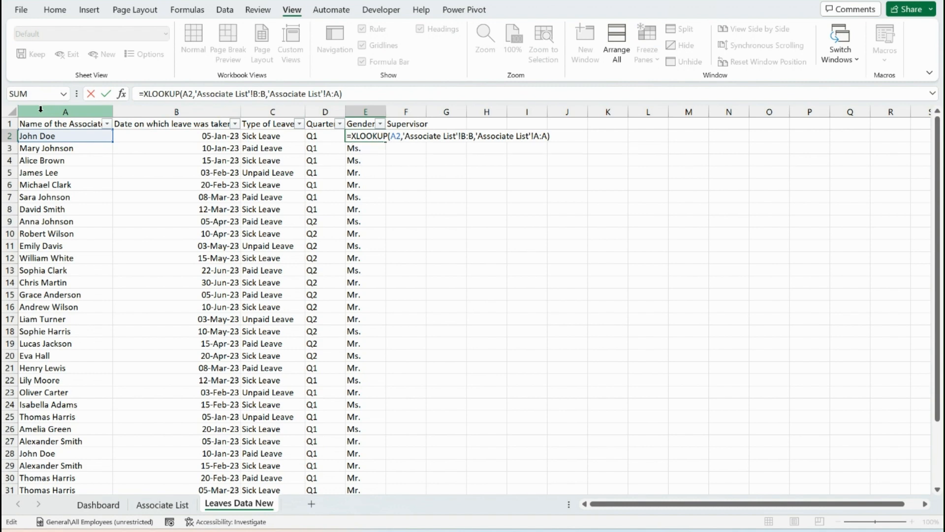
text(SWITCH()
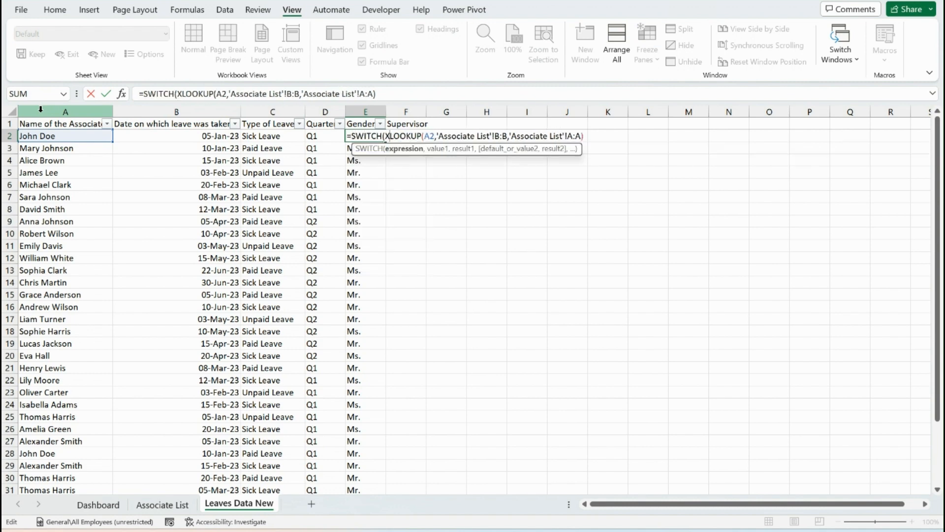
key(Right)
key(Right)
key(Right)
key(Right)
key(Right)
key(Right)
key(Right)
key(Right)
key(Right)
key(Right)
key(Right)
key(Right)
key(Right)
key(Right)
key(Right)
key(Right)
key(Right)
key(Right)
key(Right)
key(Right)
text(,)
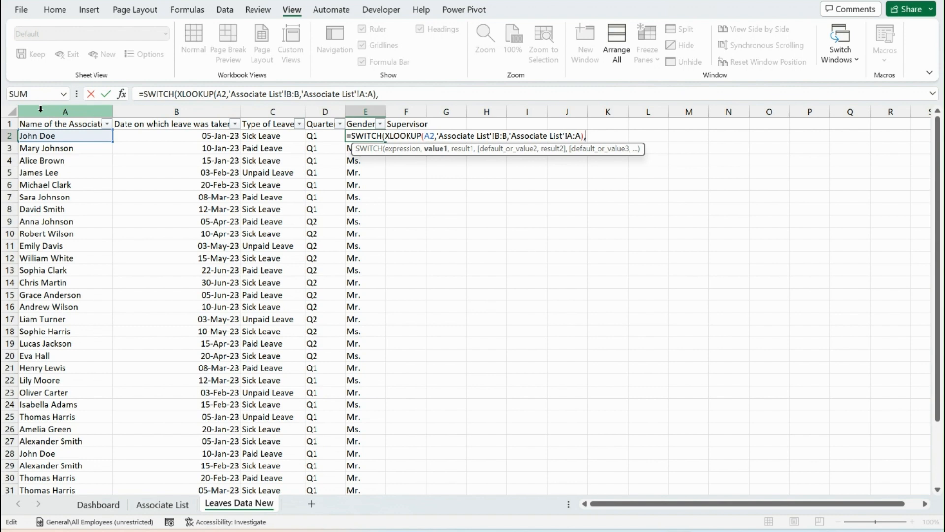
text("Mr.",)
Complete the SWITCH formula in E2 with the arguments "Mr.","M","Ms.","F" to convert prefixes to gender codes
key(Return)
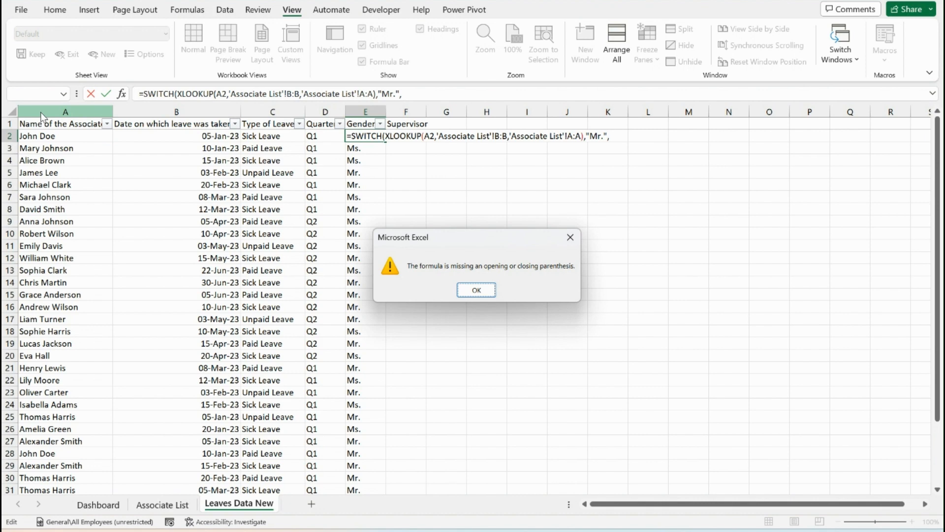
key(Return)
click(424, 93)
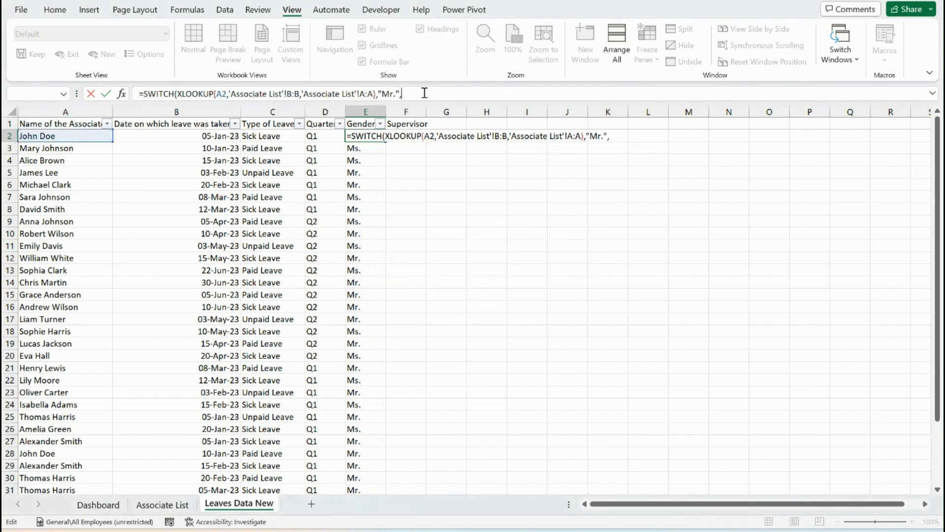
text("M",)
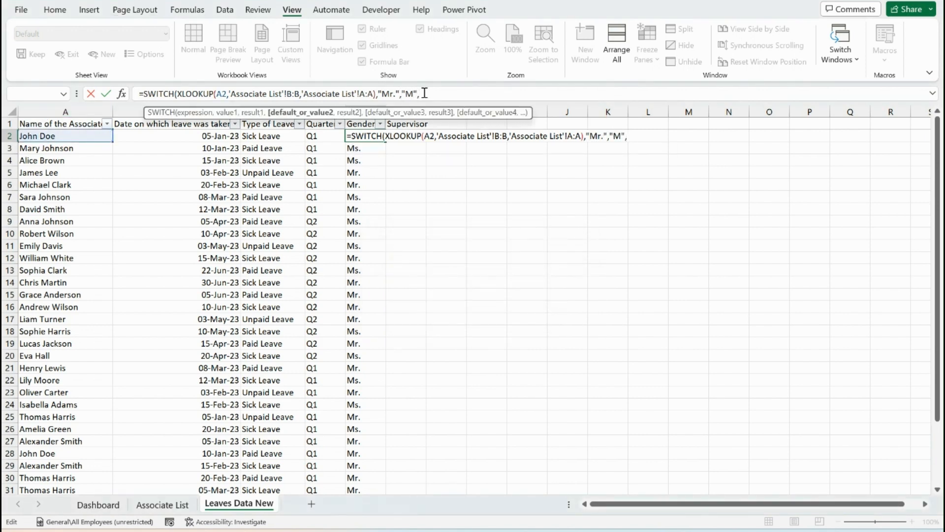
text("Ms.",)
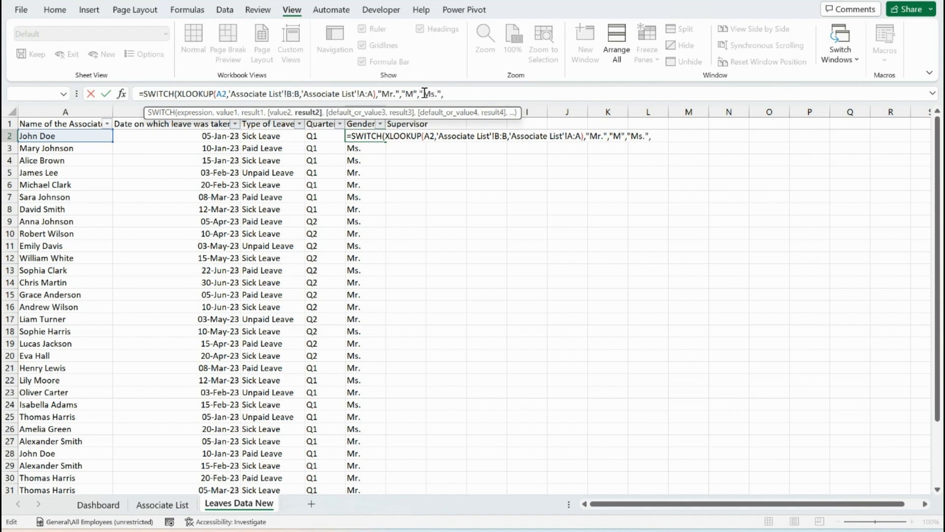
text("F"))
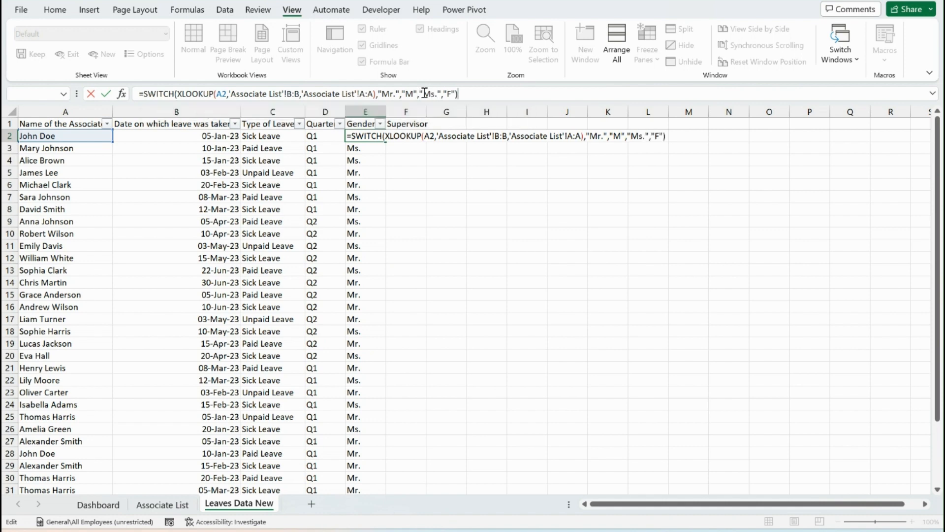
key(Return)
Fill the SWITCH formula down the Gender column to row 37 and check the values in its filter list
key(Up)
key(ctrl+shift+Down)
key(ctrl+d)
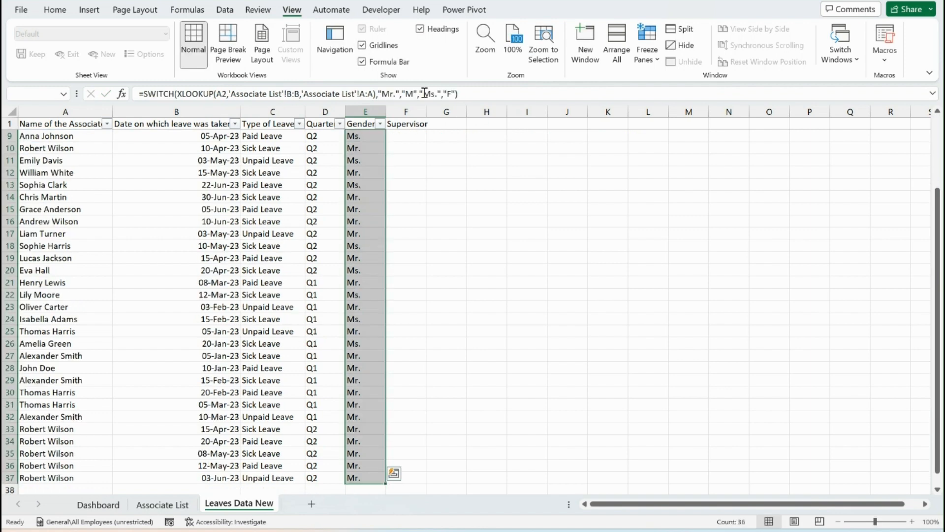
key(Up)
key(alt+Down)
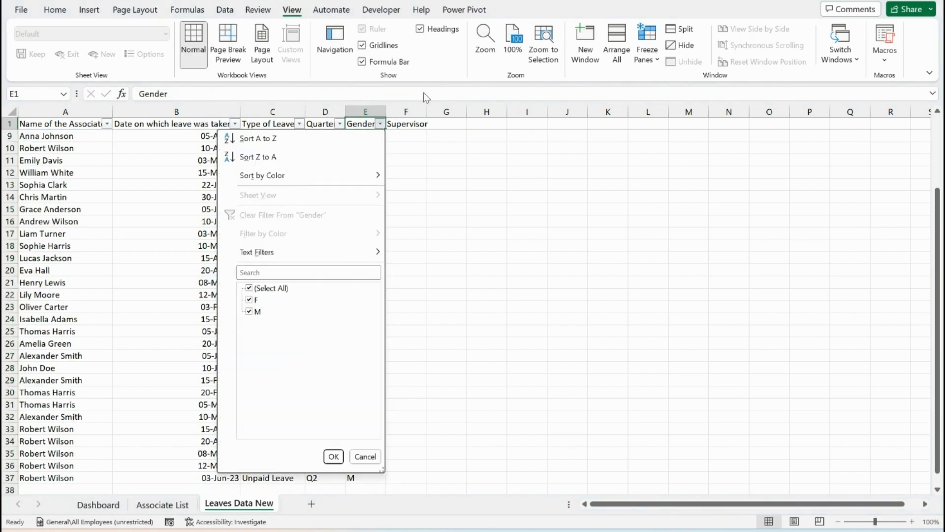
key(Escape)
key(Down)
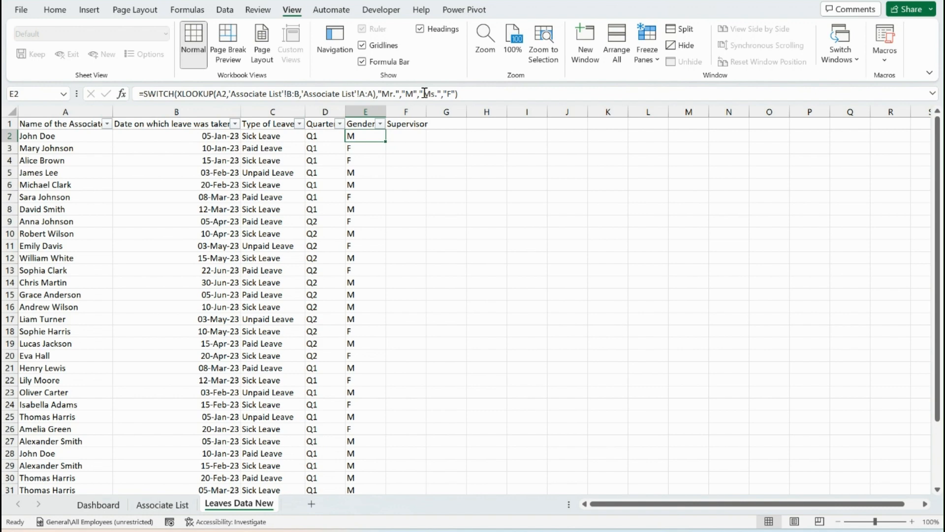
Enter =XLOOKUP(A2,'Associate List'!B:B,'Associate List'!D:D) in F2 to look up the associate's supervisor
key(Right)
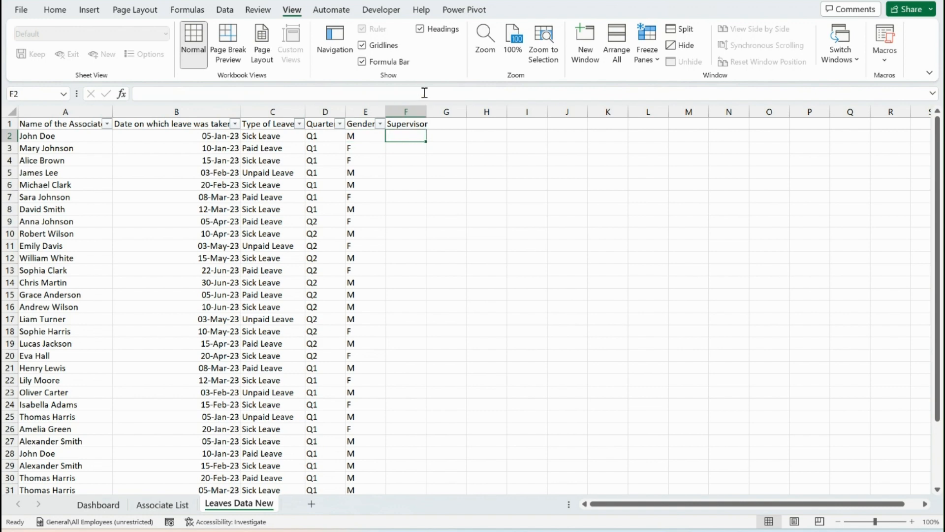
text(=xl)
key(Tab)
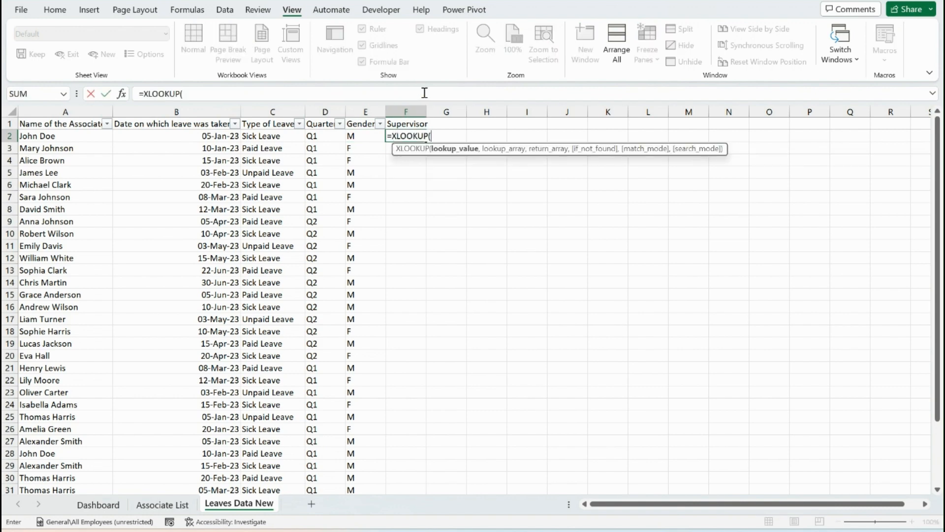
key(Left)
key(Left)
key(Left)
key(Left)
key(Left)
text(,)
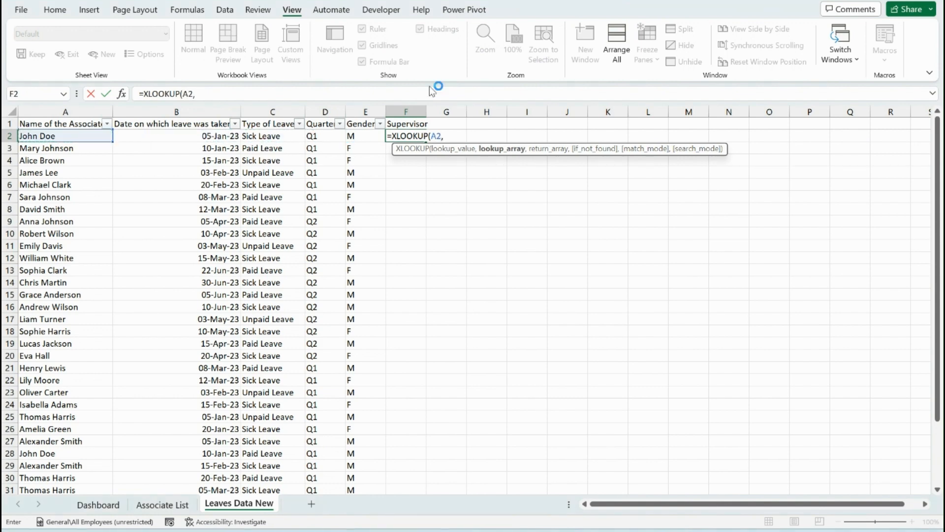
click(186, 504)
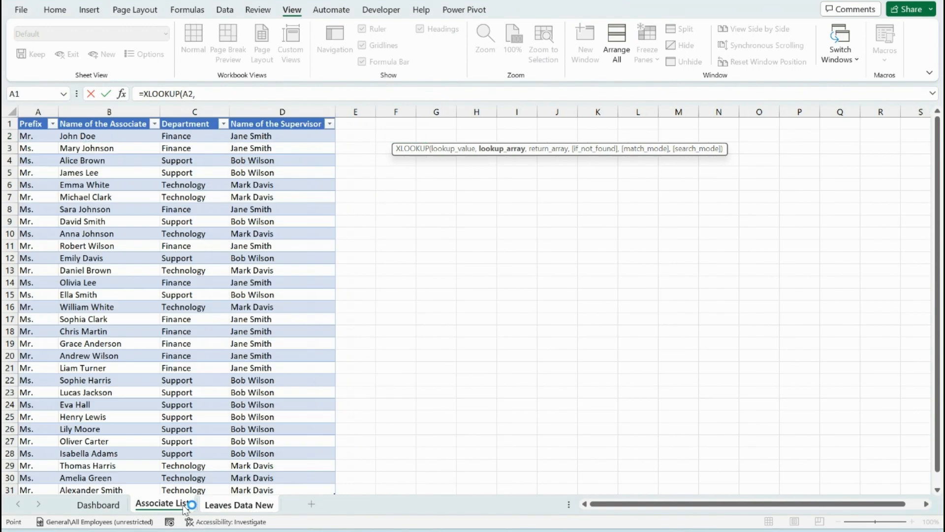
click(146, 114)
text(,)
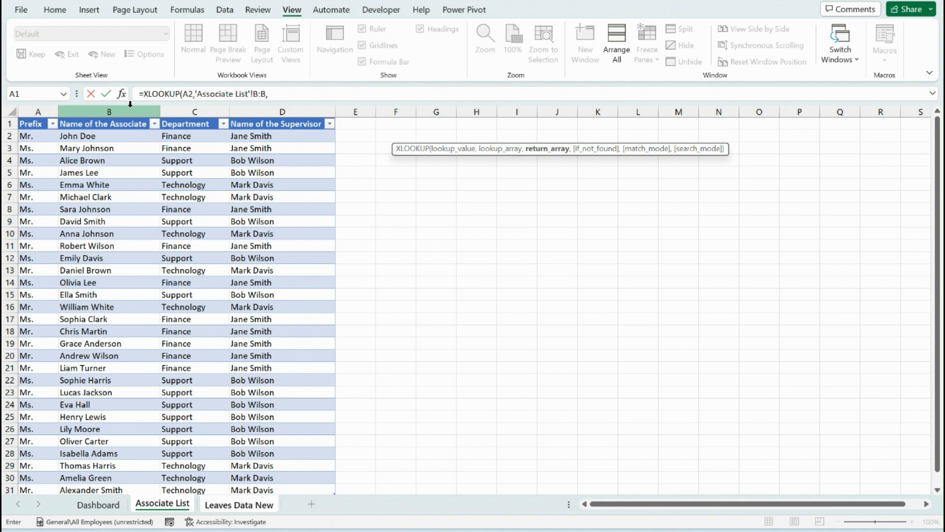
click(263, 109)
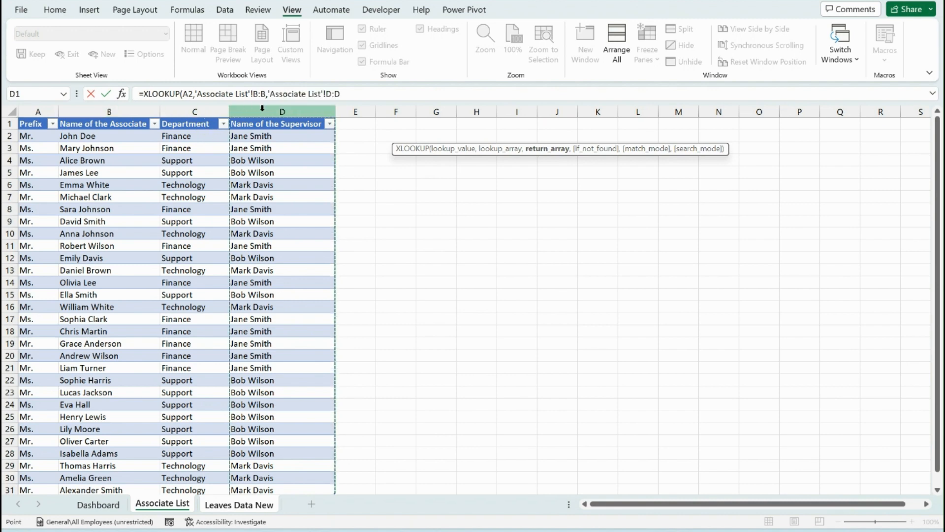
key(Tab)
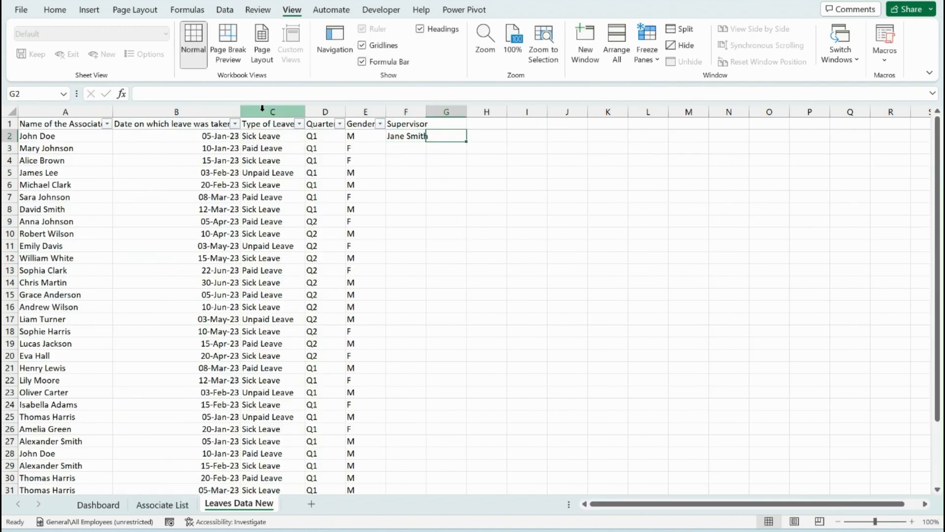
Enter the column header Department in cell G1
key(Up)
text(Departm)
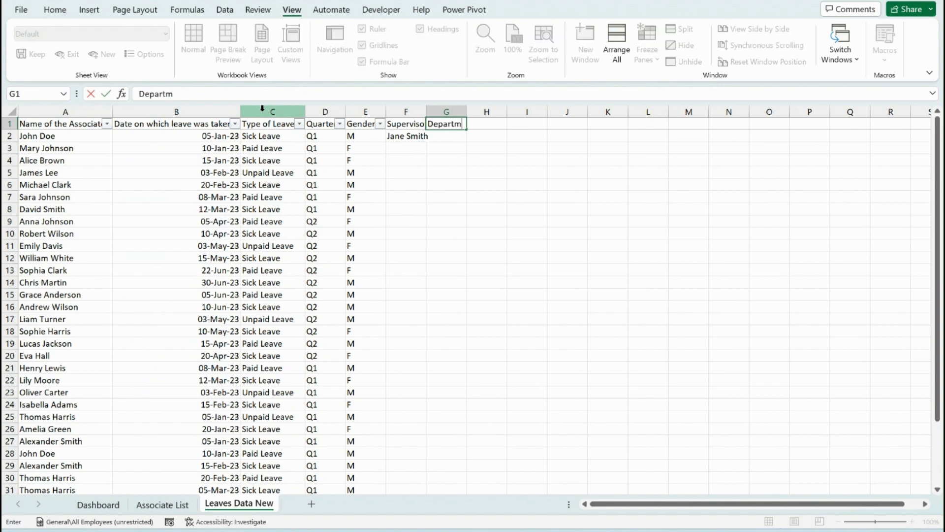
text(ent)
key(Return)
Enter =XLOOKUP(A2,'Associate List'!B:B,'Associate List'!C:C) in G2 to look up the associate's department
text(=XLOOKUP()
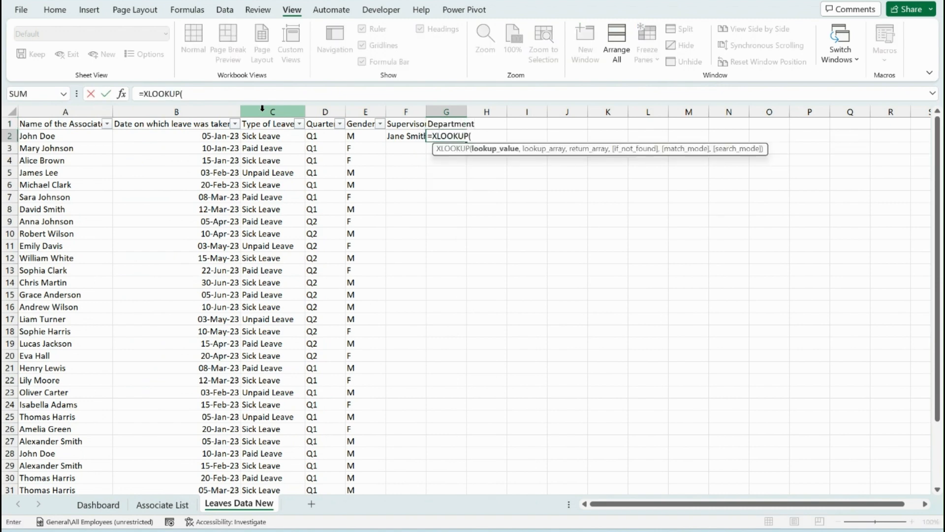
key(Left)
key(Left)
key(Left)
key(Left)
key(Left)
key(Left)
text(,)
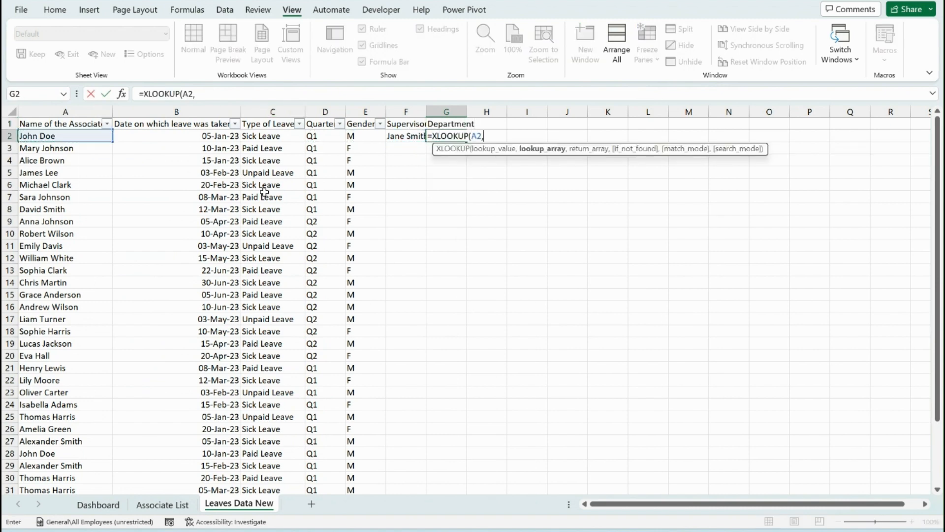
click(166, 500)
click(82, 110)
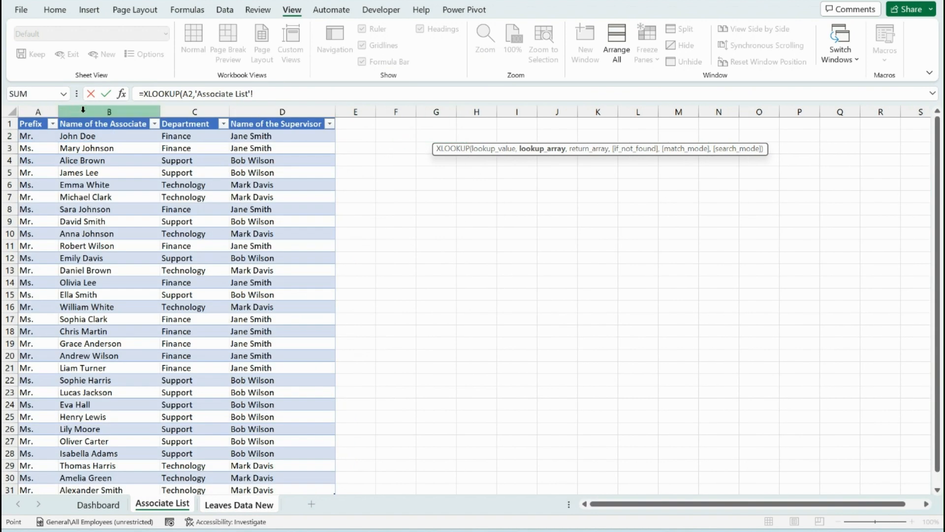
text(,)
click(172, 109)
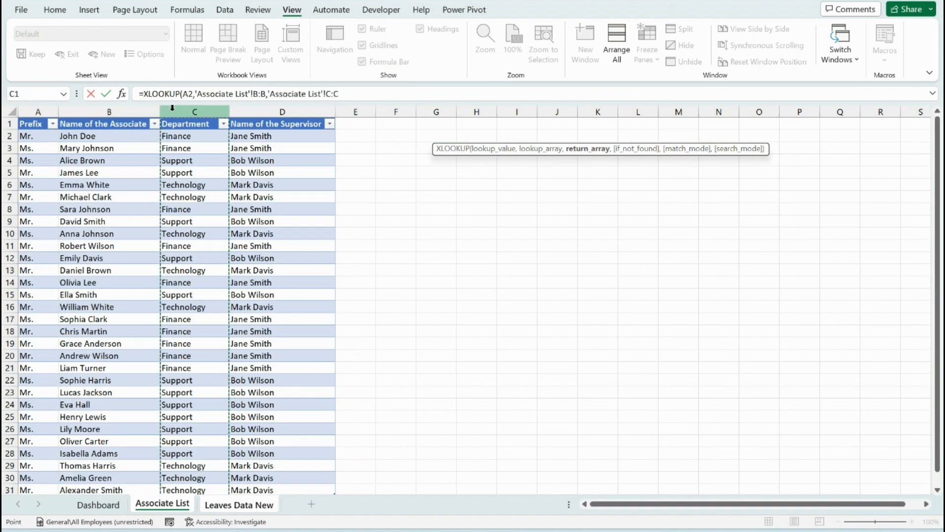
text())
key(Return)
Fill the Supervisor and Department formulas from row 2 down to row 37
key(Left)
key(Left)
key(ctrl+Down)
key(Right)
key(ctrl+shift+Up)
key(shift+Right)
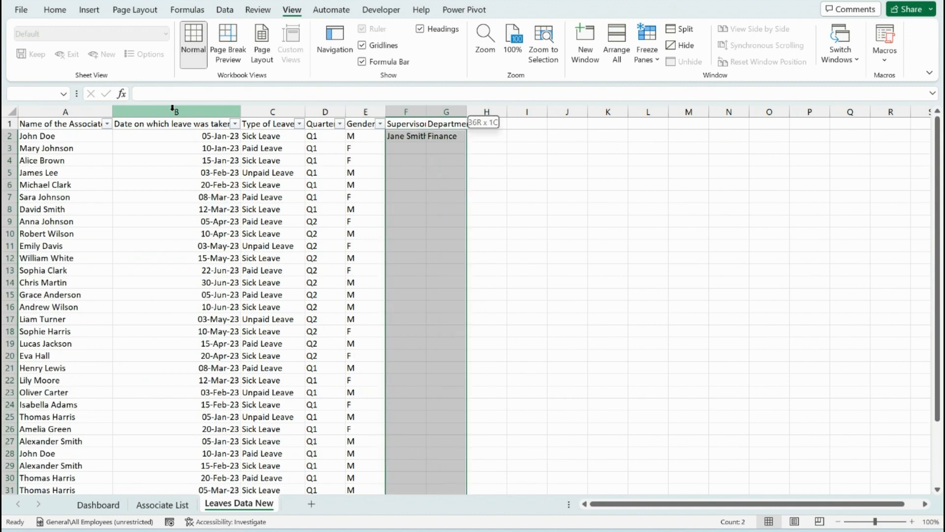
key(ctrl+d)
Remove and reapply the header-row filter so it covers the Supervisor and Department columns
key(ctrl+Up)
key(alt+d)
key(f)
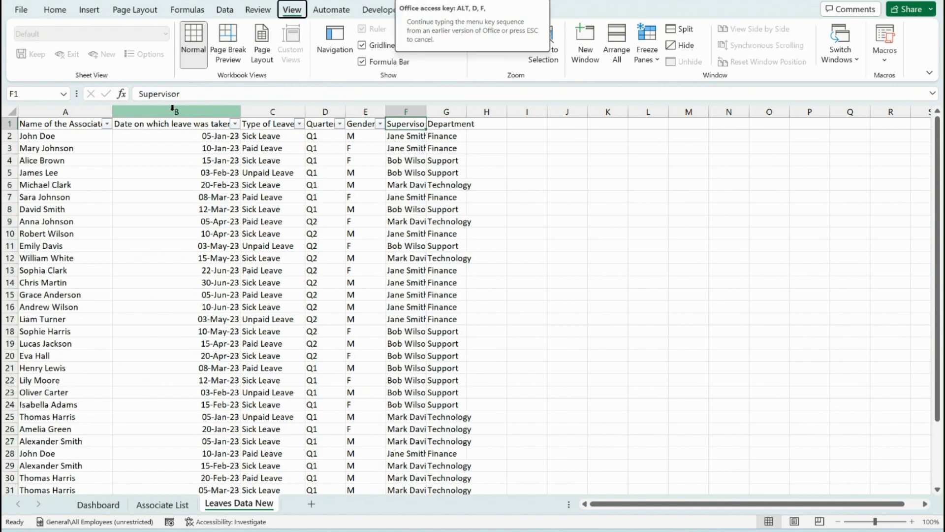
key(f)
key(alt+d)
key(f)
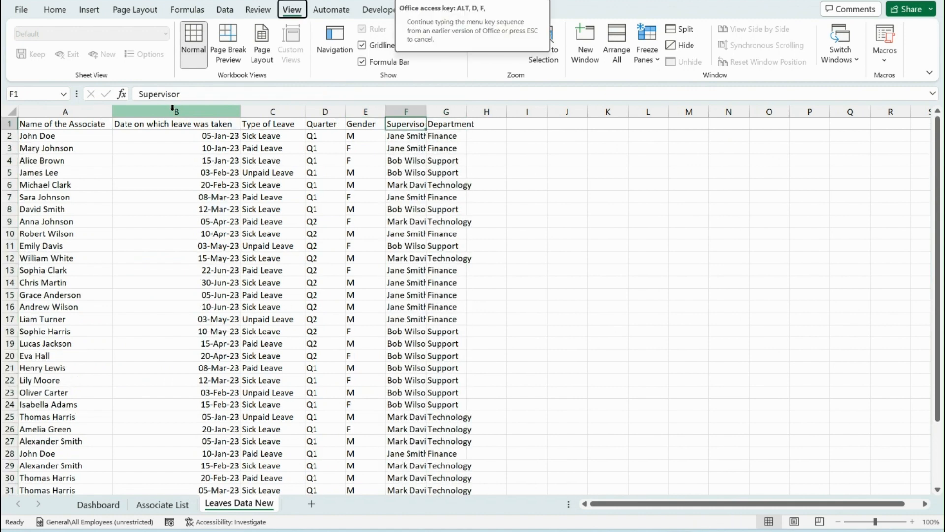
key(f)
AutoFit the column widths of the whole leave data range
key(ctrl+a)
key(alt+o)
key(c)
key(a)
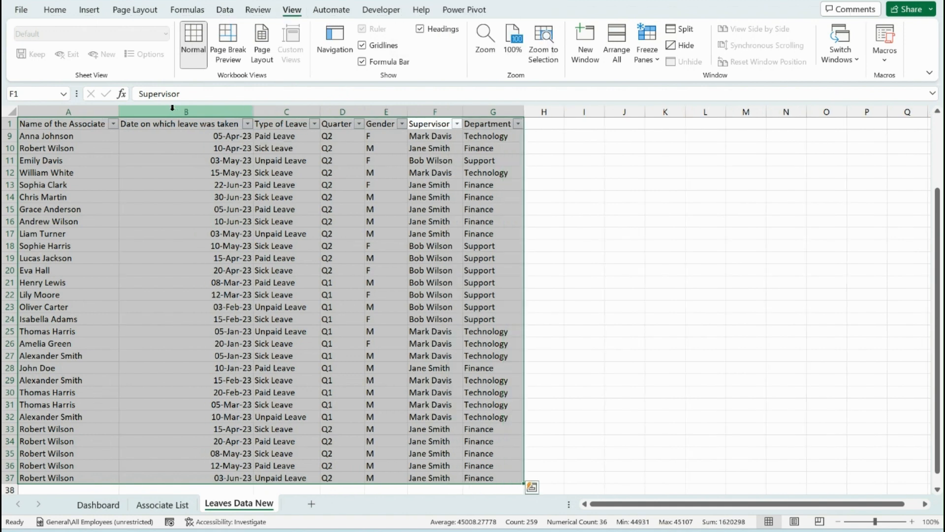
Convert the range A1:G37 to a table with headers and name the table Leaves
key(ctrl+t)
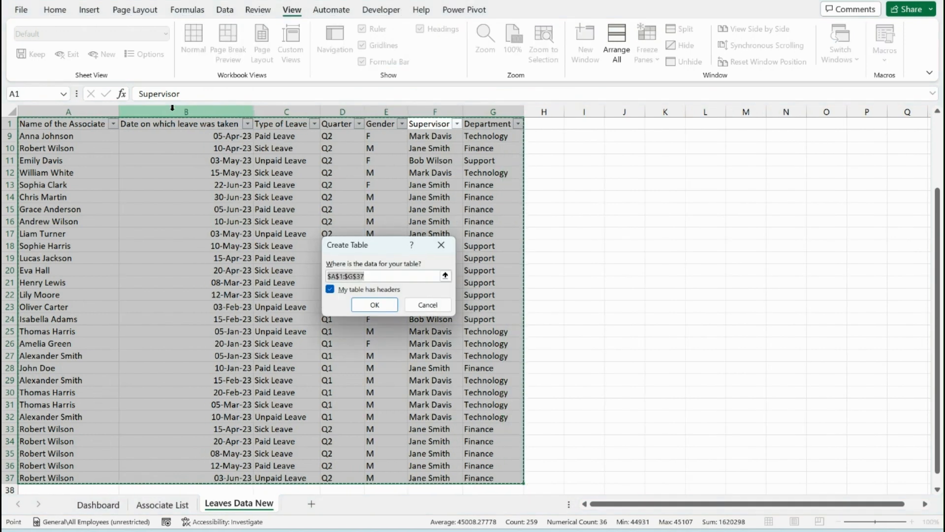
click(386, 305)
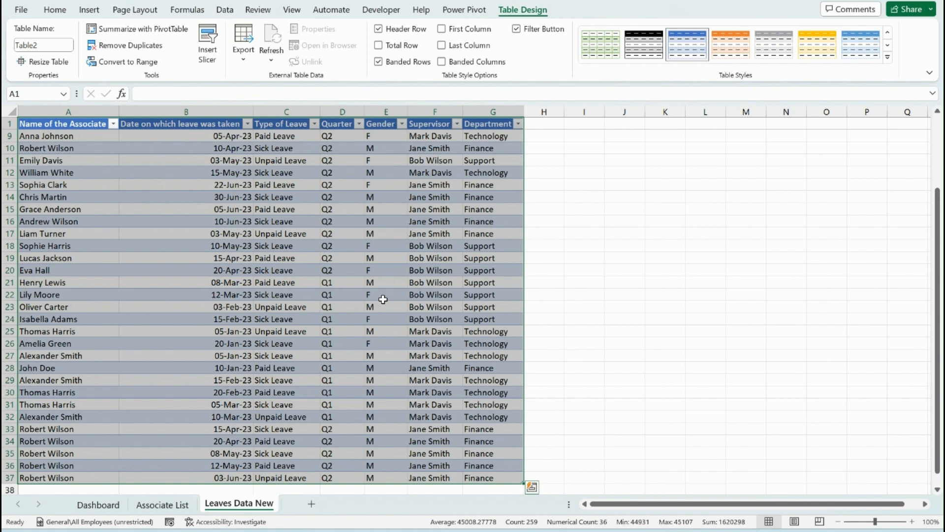
click(49, 44)
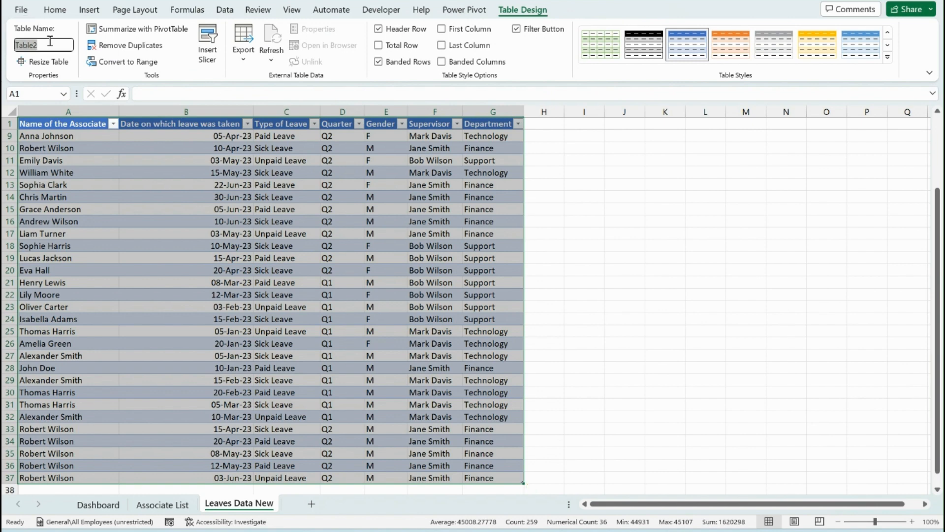
text(Leaves)
key(Return)
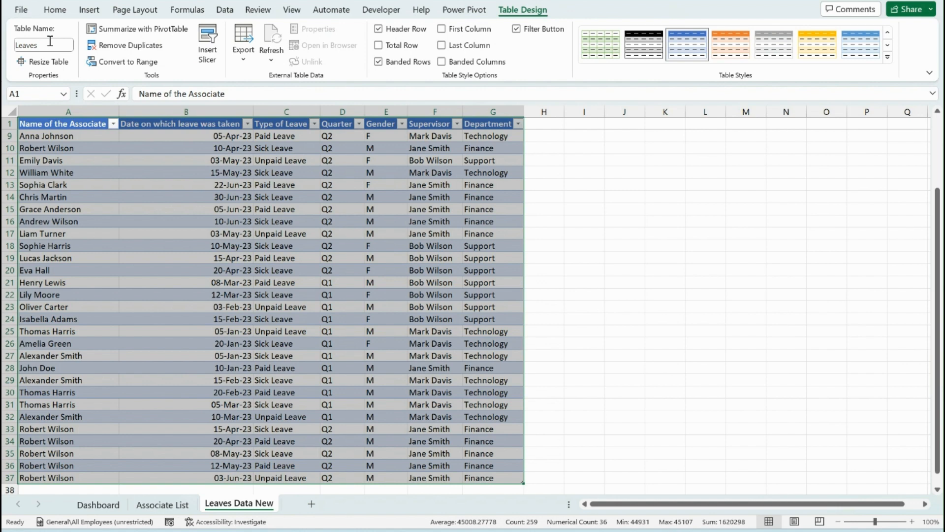
Insert a PivotChart based on the whole Leaves table, placed on a new worksheet
click(164, 234)
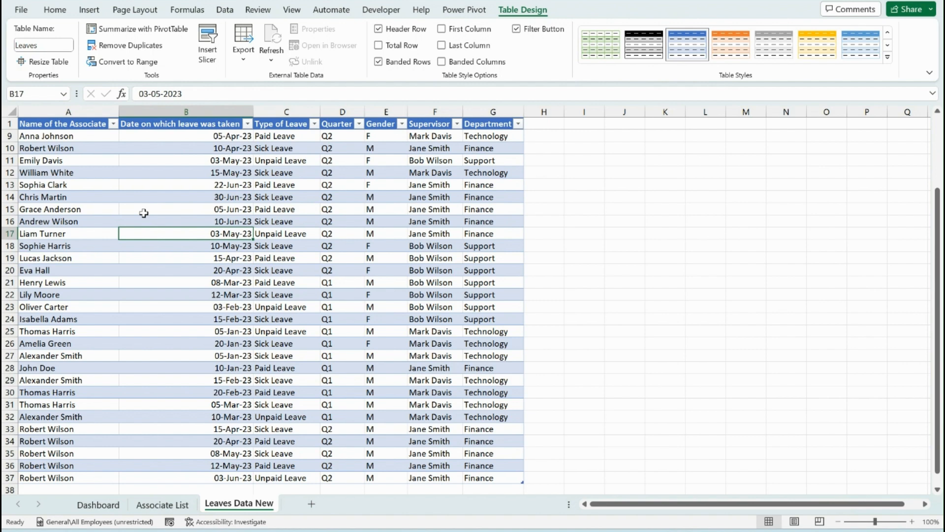
key(ctrl+Up)
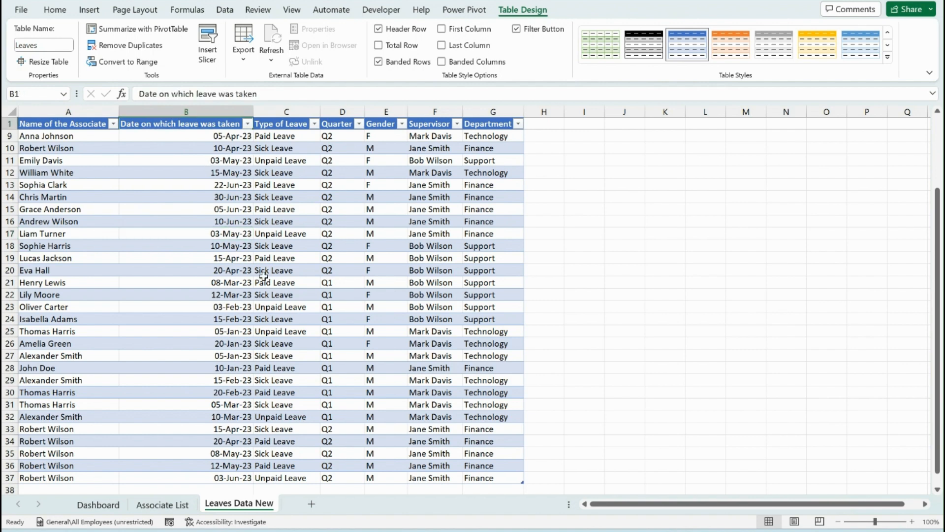
key(ctrl+Left)
key(ctrl+shift+Down)
key(ctrl+shift+Right)
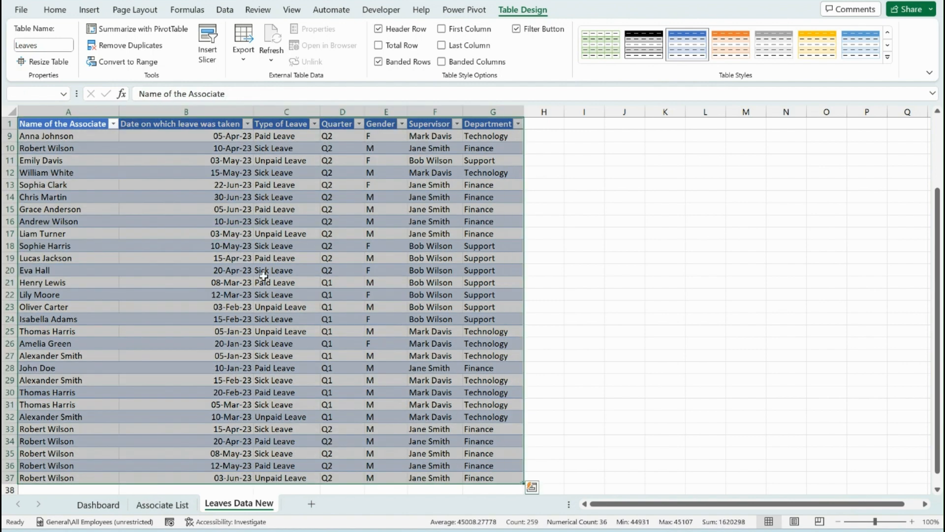
click(90, 10)
click(31, 45)
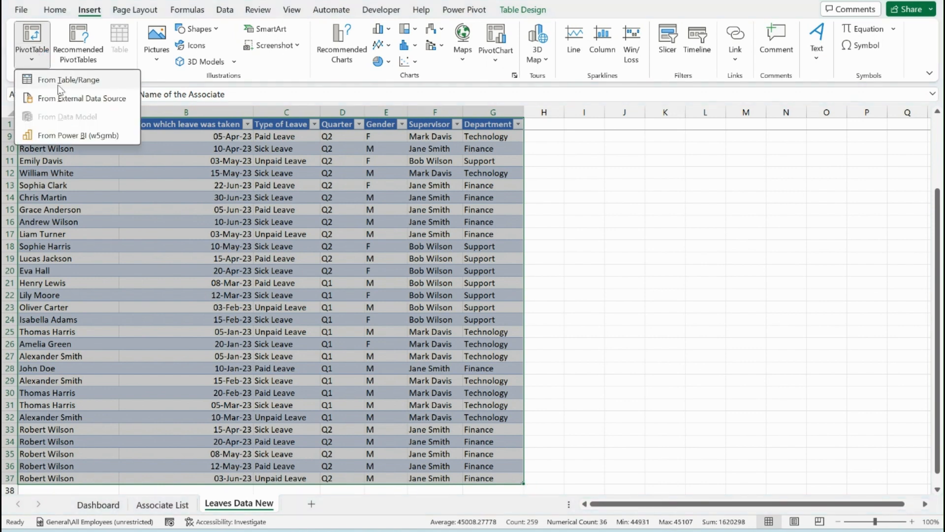
click(506, 63)
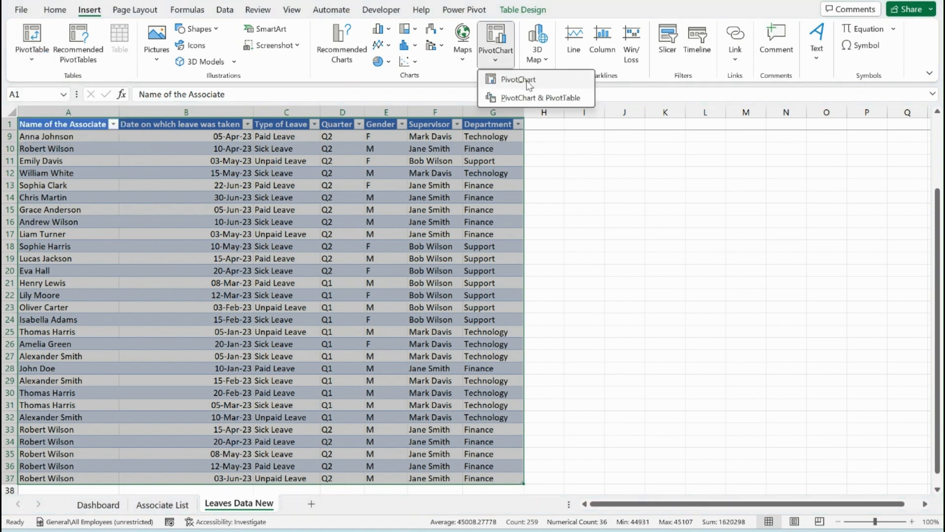
click(519, 79)
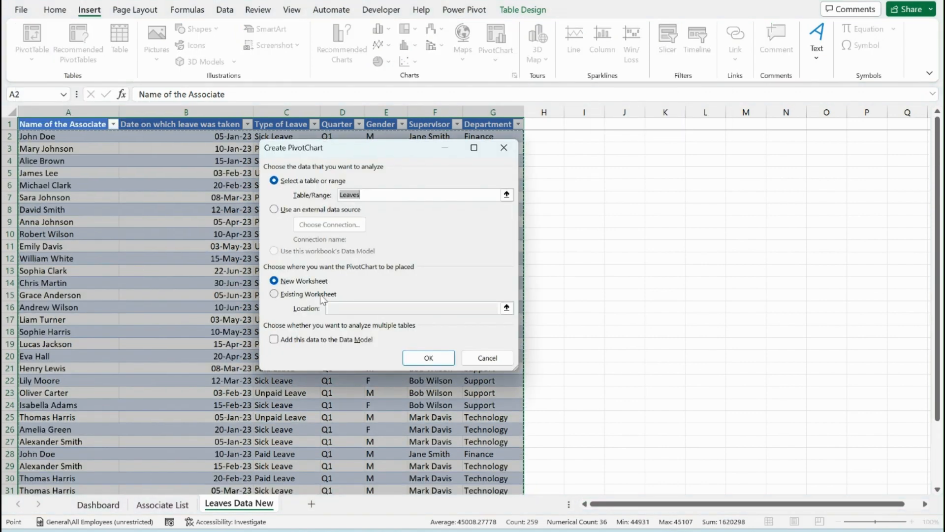
click(429, 358)
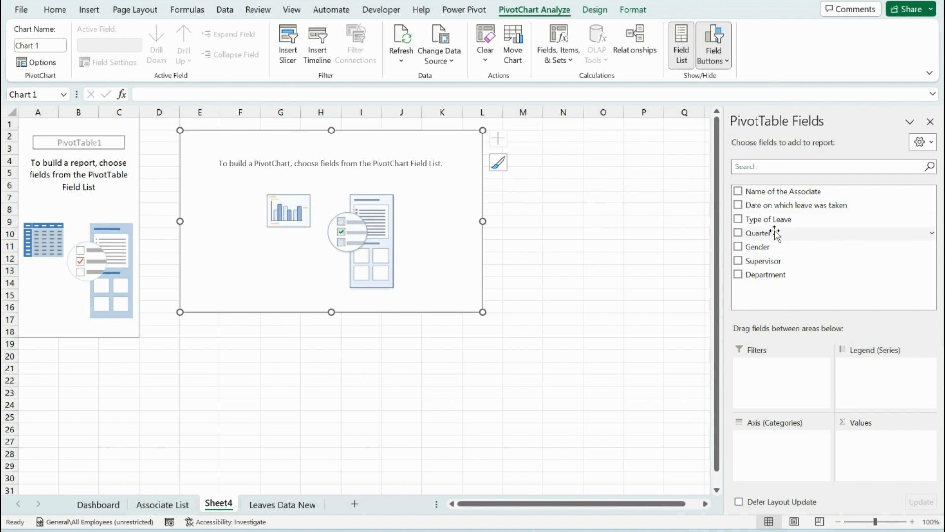
Set Type of Leave as the chart's legend, Department as its axis, and the count of Type of Leave as its values
drag(768, 219, 883, 380)
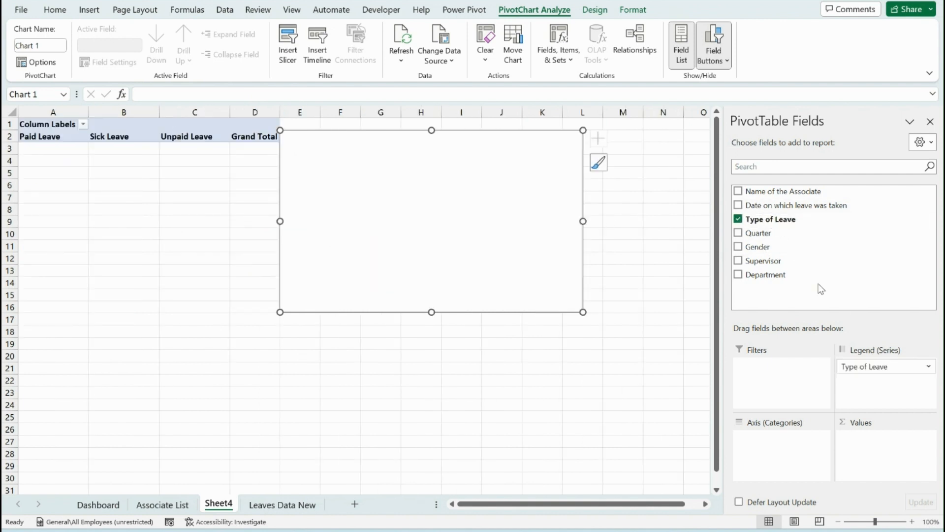
drag(780, 280, 785, 461)
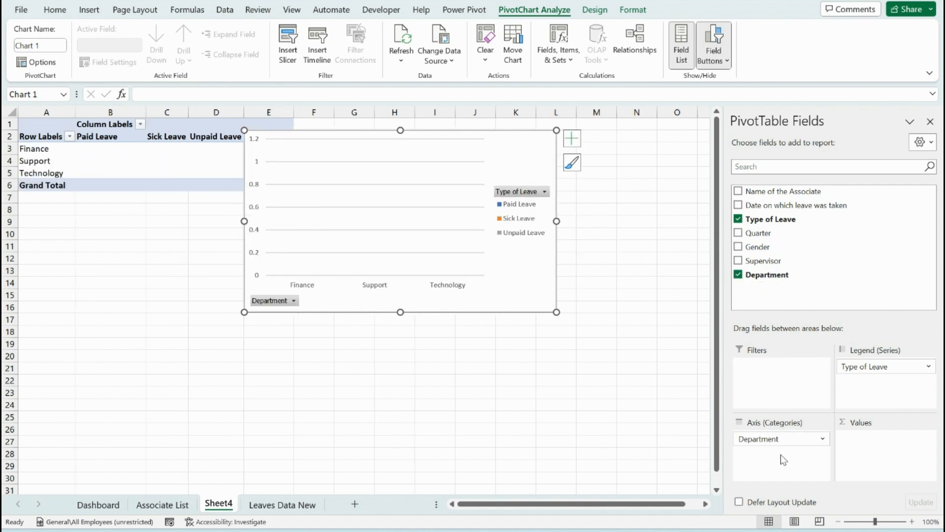
drag(796, 218, 883, 458)
Hide all field buttons on the PivotChart, then shrink it and place it clear of the pivot table
right_click(539, 151)
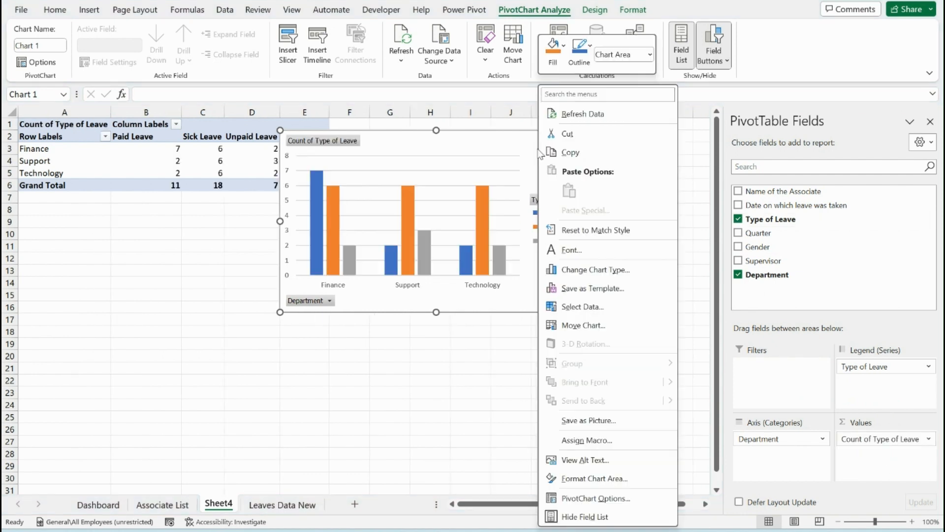
right_click(340, 142)
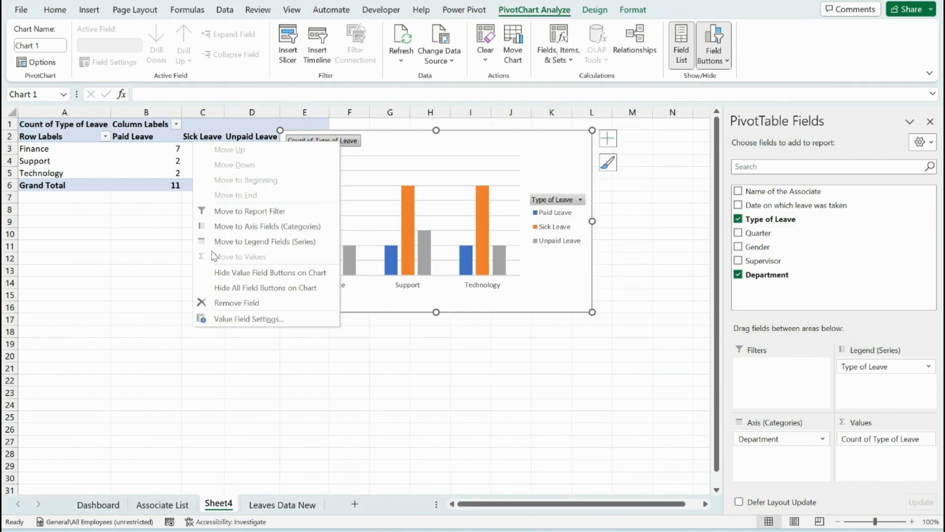
click(273, 288)
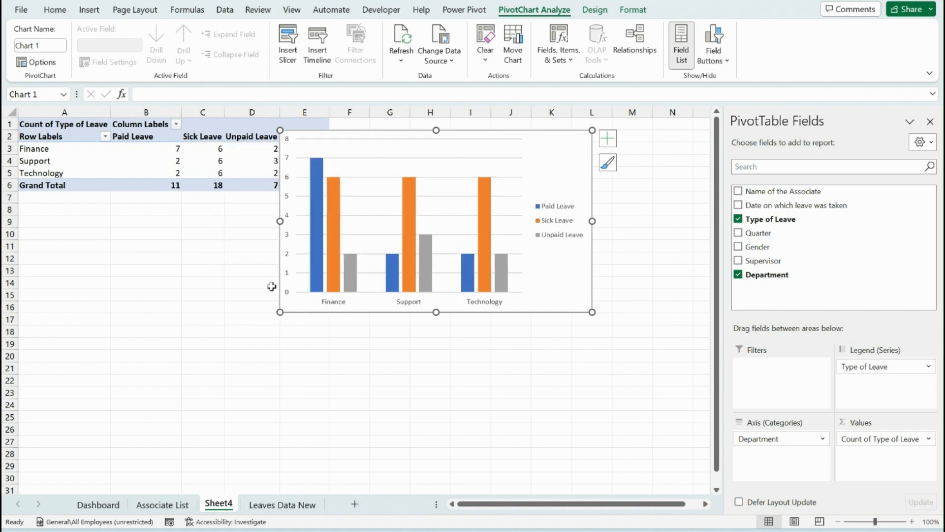
drag(549, 294, 607, 255)
click(52, 225)
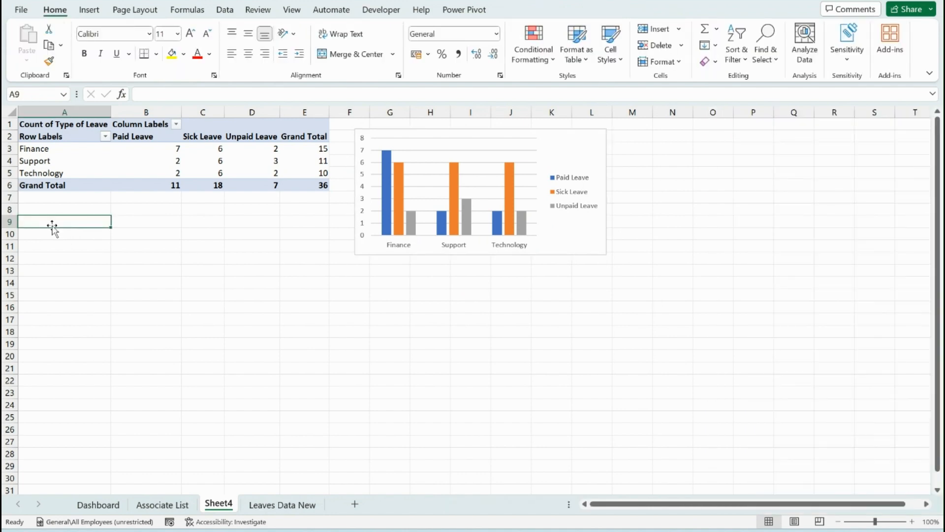
drag(72, 123, 298, 192)
key(ctrl+c)
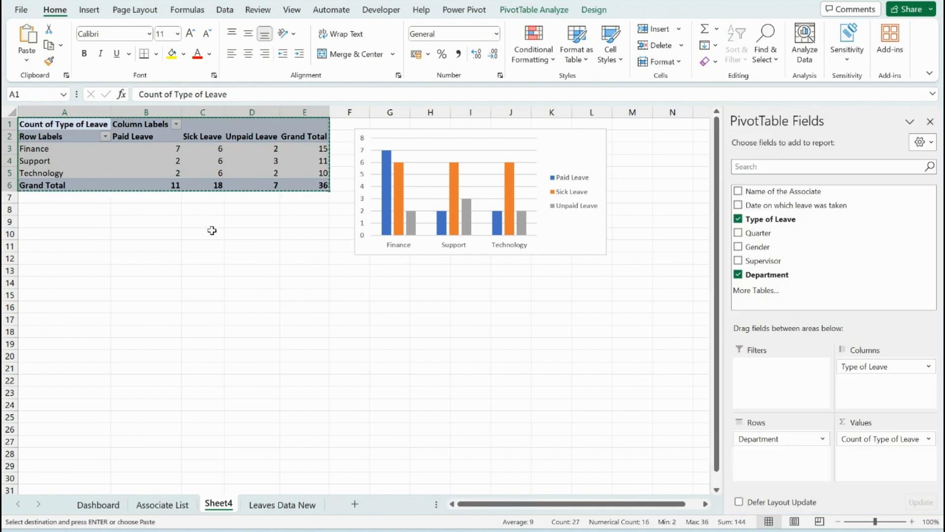
key(Escape)
click(47, 258)
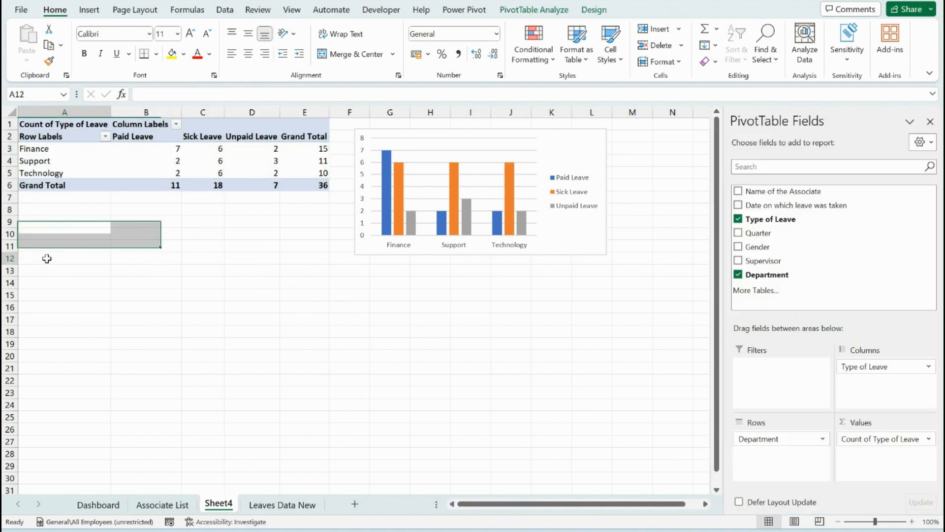
Copy the pivot table in A1:E6 and paste the copy at A13
drag(45, 124, 322, 185)
key(ctrl+c)
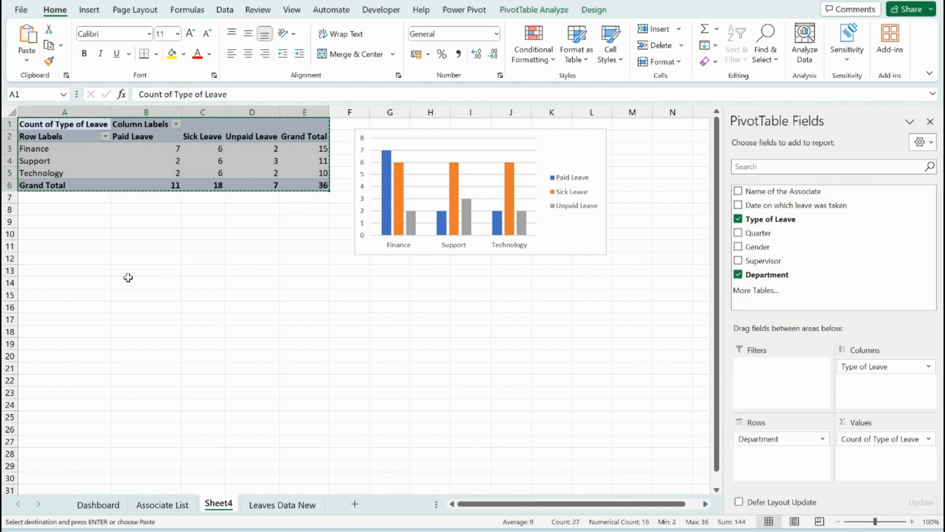
click(64, 274)
key(ctrl+v)
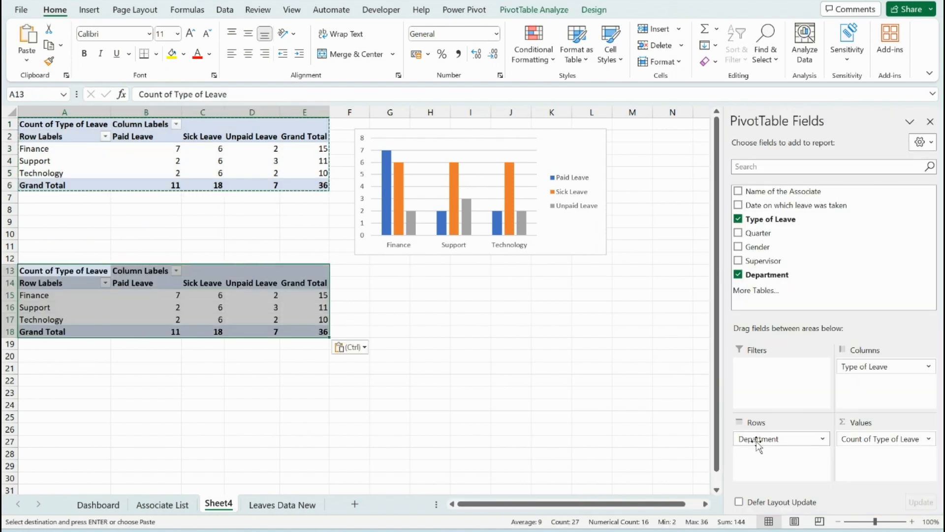
In the copied pivot table, remove Department, make Type of Leave the row field and add Gender as the column field
drag(759, 446, 834, 281)
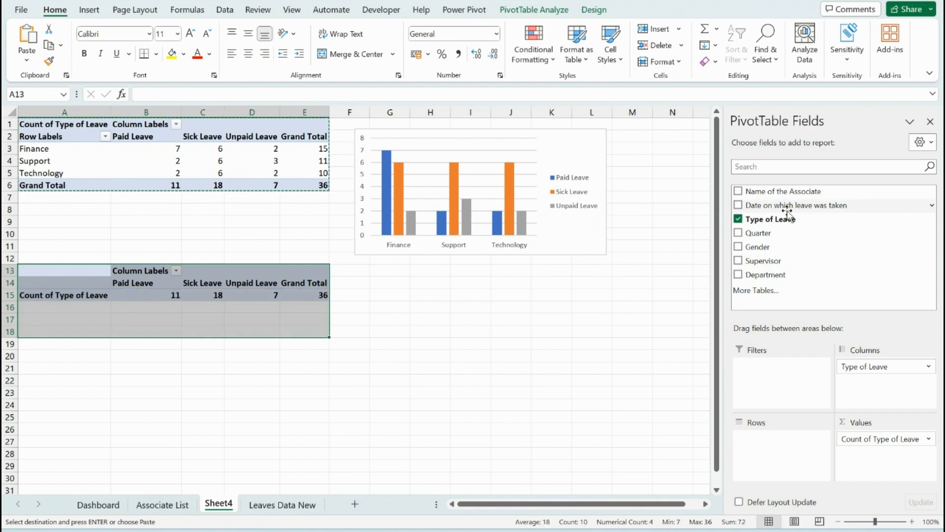
drag(868, 367, 785, 451)
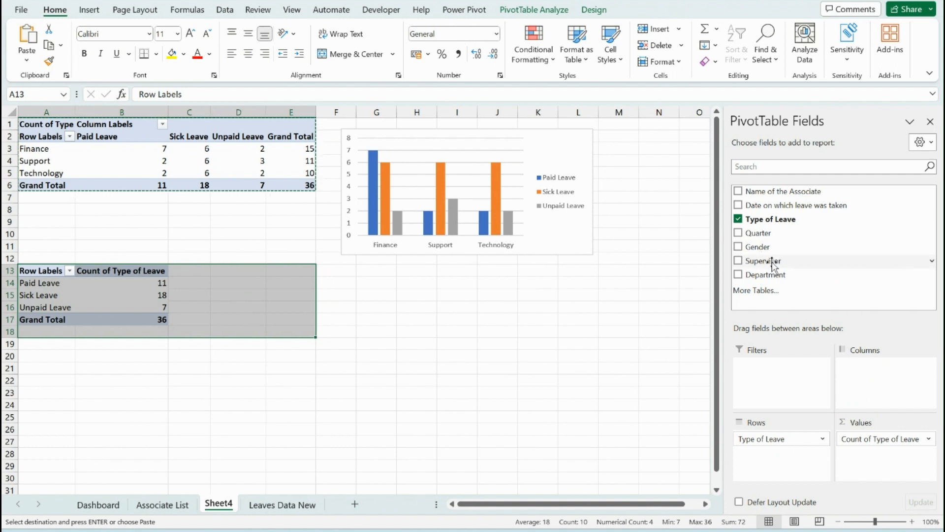
drag(784, 247, 884, 389)
click(159, 278)
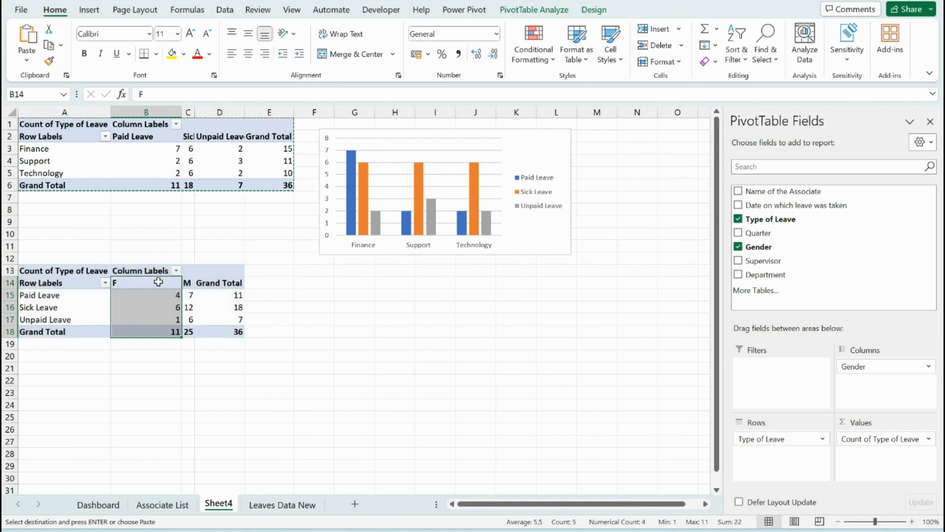
Insert a clustered column PivotChart from the leave-by-gender pivot table and move it clear of that table
click(142, 294)
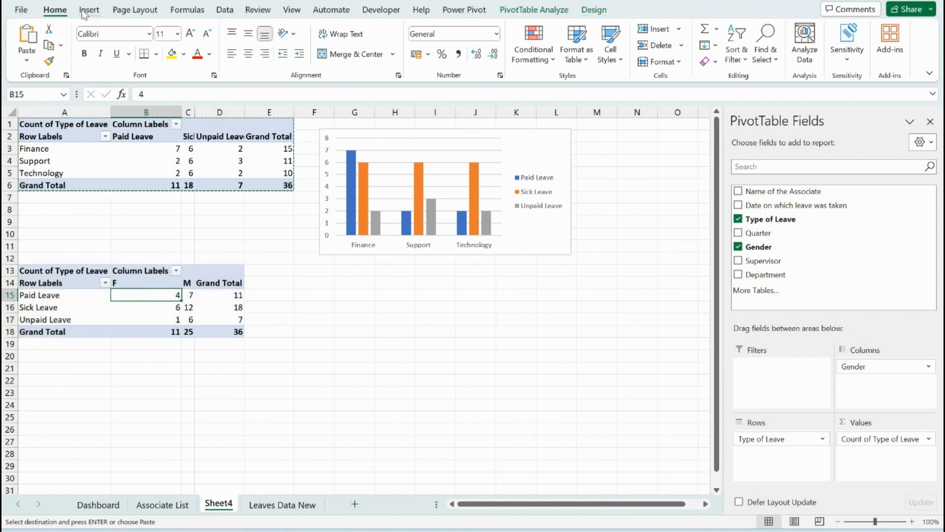
click(89, 10)
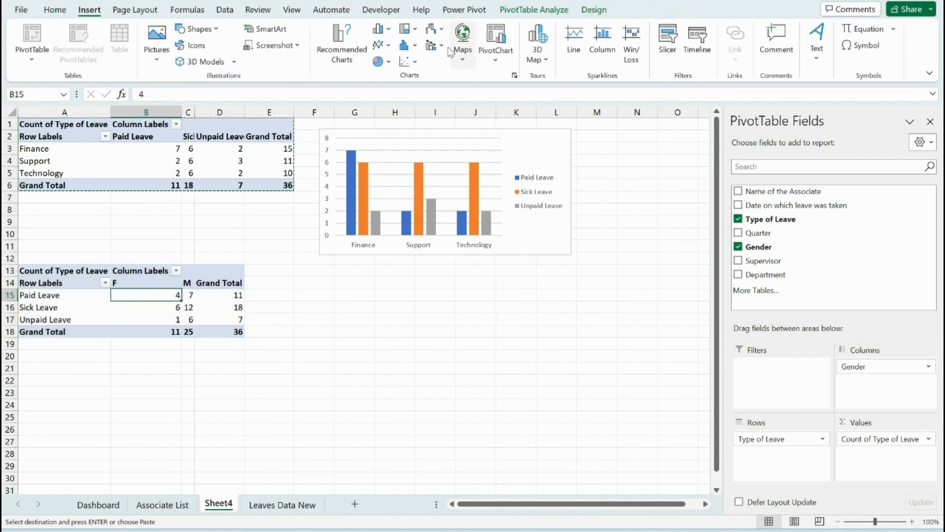
click(496, 54)
click(517, 80)
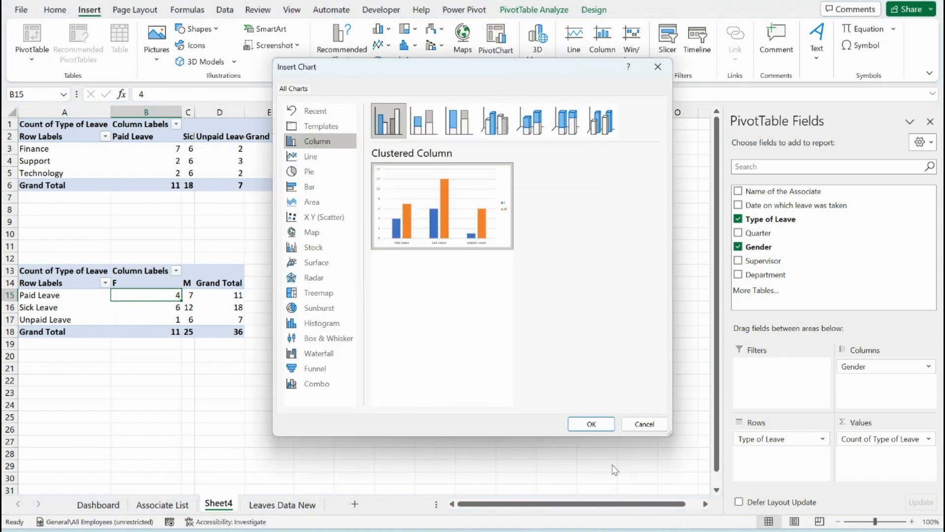
click(605, 426)
drag(500, 359, 579, 374)
Hide all field buttons on the gender PivotChart and shrink it so it sits below the department chart
right_click(354, 245)
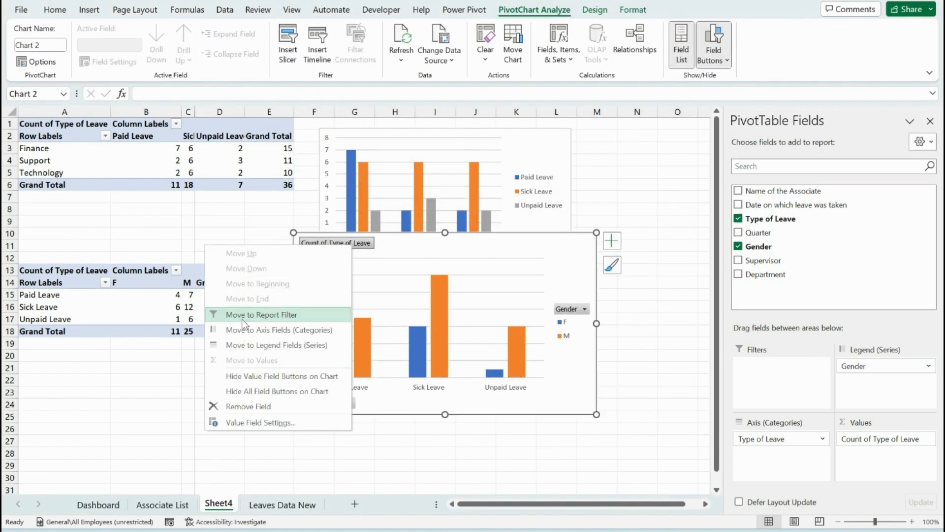
click(281, 379)
right_click(336, 408)
click(276, 363)
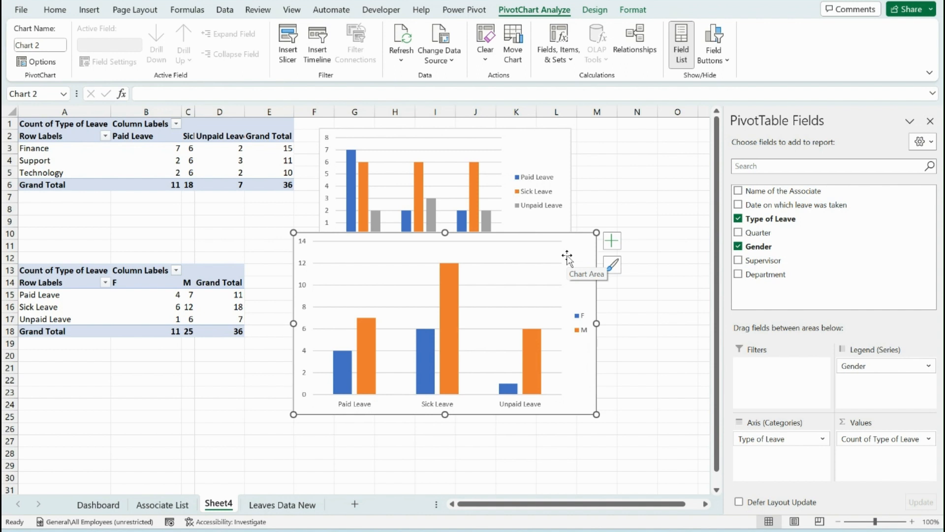
drag(293, 233, 309, 272)
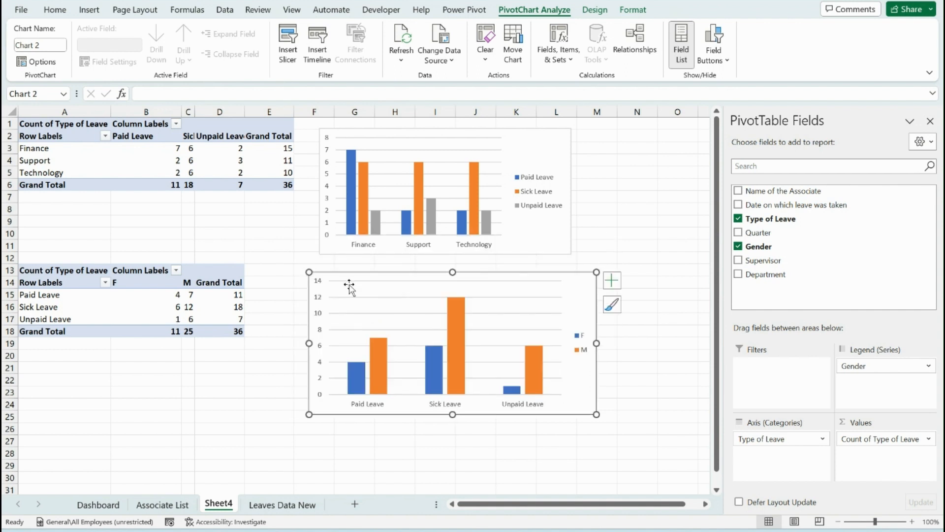
Copy the leave-by-gender pivot table in A13:D18 and paste the copy at A27
scroll(46, 370, down, 3)
click(36, 161)
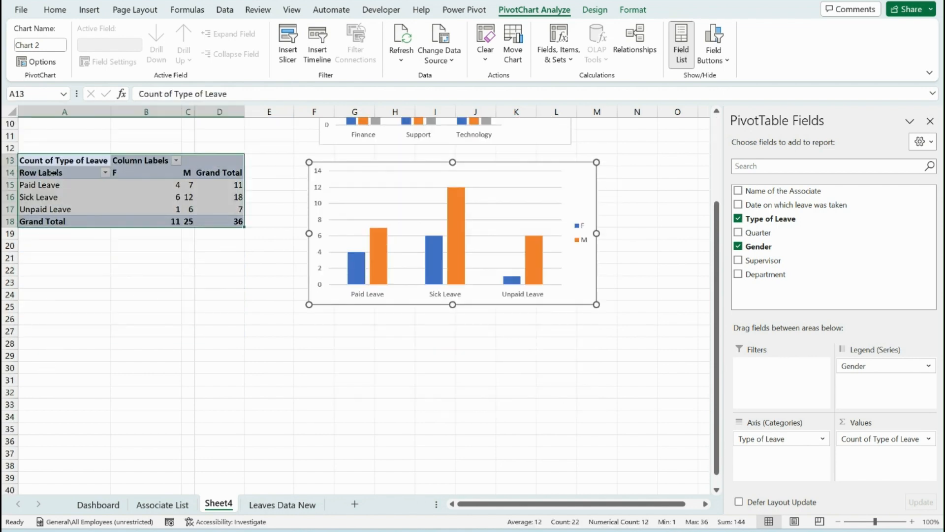
key(ctrl+c)
scroll(37, 293, down, 2)
click(42, 257)
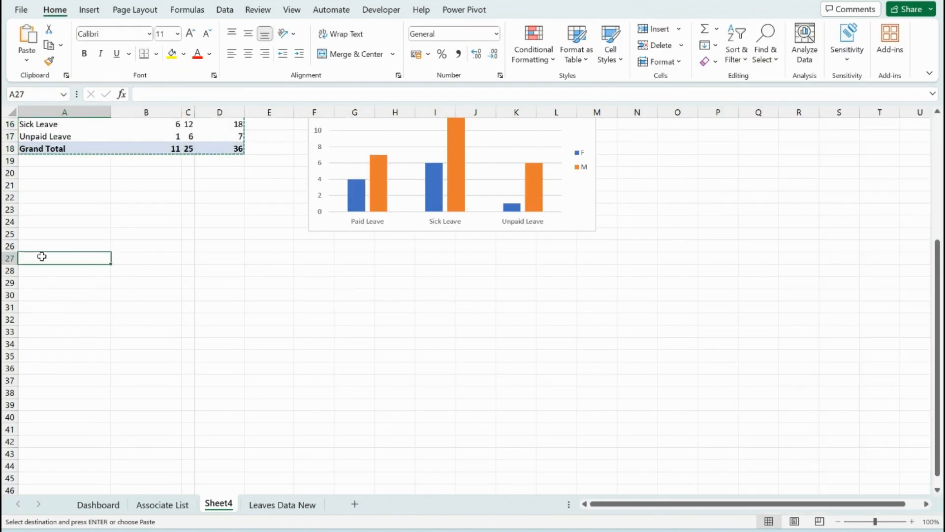
key(ctrl+v)
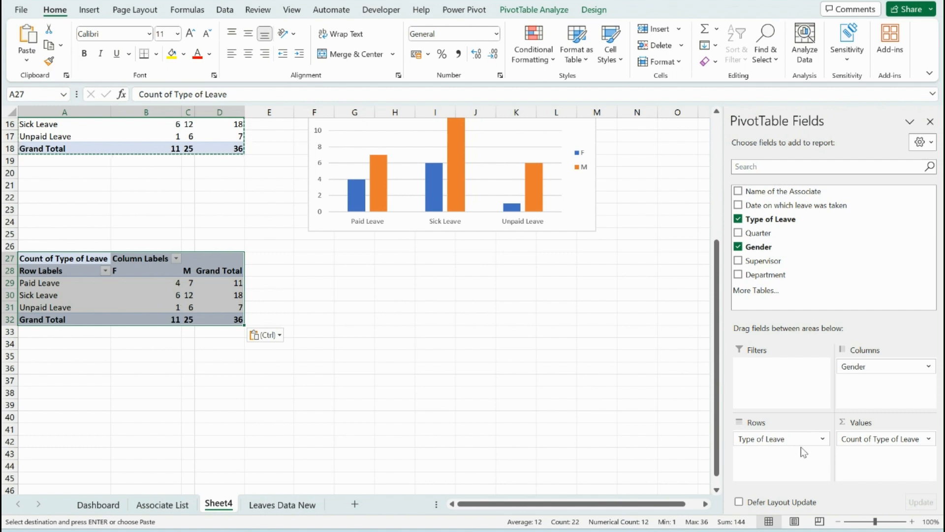
In the pivot table at A27, remove Gender and replace Type of Leave in the rows with Name of the Associate
drag(803, 441, 824, 319)
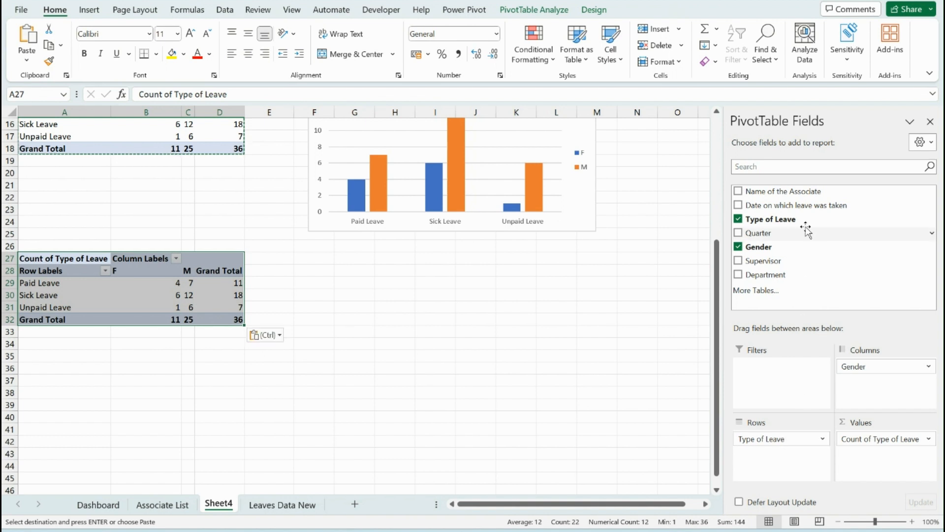
mouse_move(776, 438)
mouse_down()
mouse_move(806, 192)
mouse_move(778, 433)
mouse_up()
drag(867, 366, 808, 229)
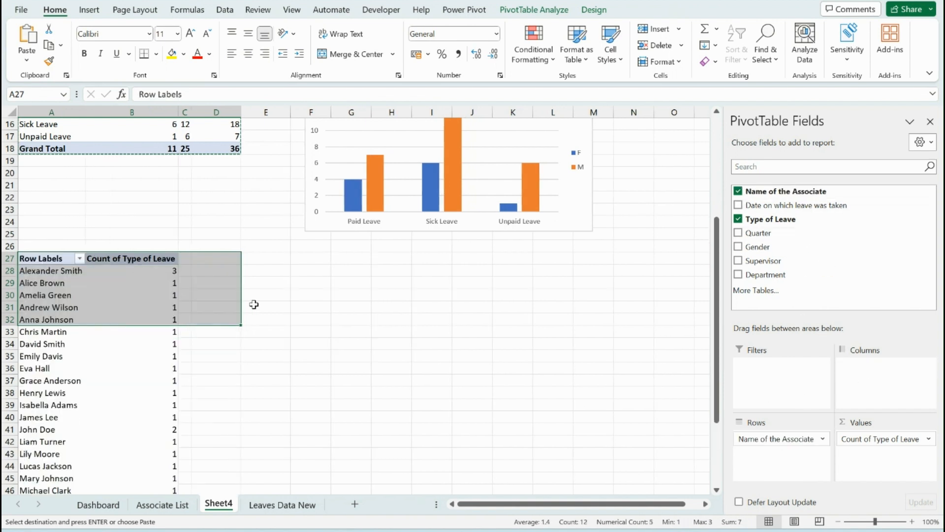
Sort the associates' pivot table by Count of Type of Leave from largest to smallest
click(132, 270)
right_click(132, 270)
mouse_move(261, 376)
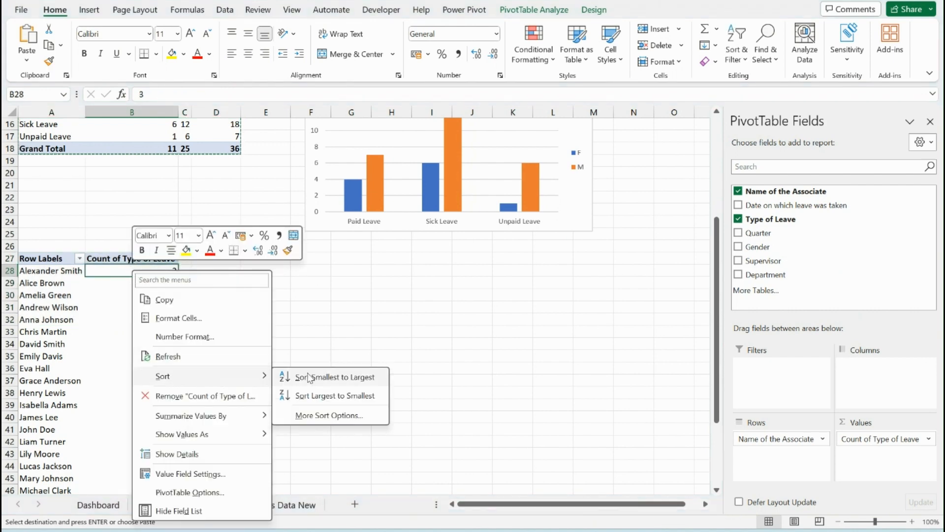
click(318, 395)
Enter =A28:B53 in cell D28 to mirror the associates and their leave counts without the grand total
click(220, 273)
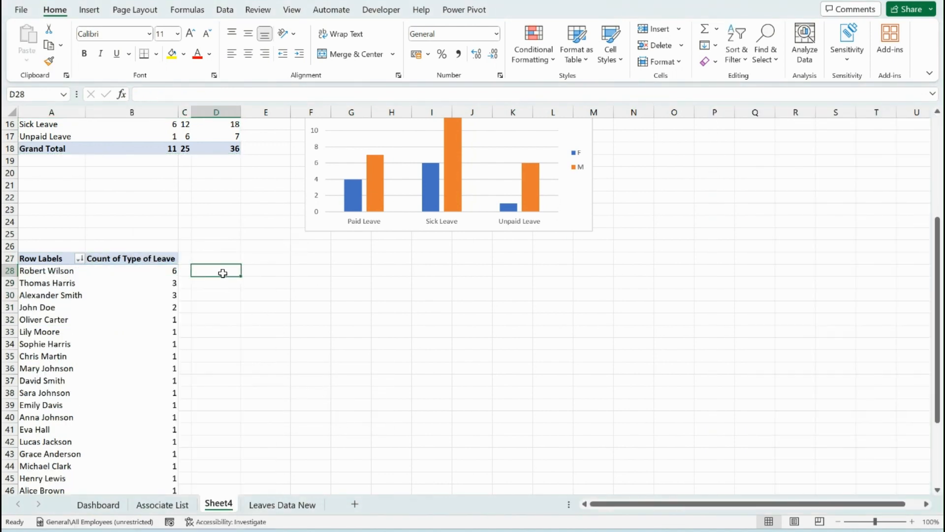
scroll(220, 161, down, 3)
text(=)
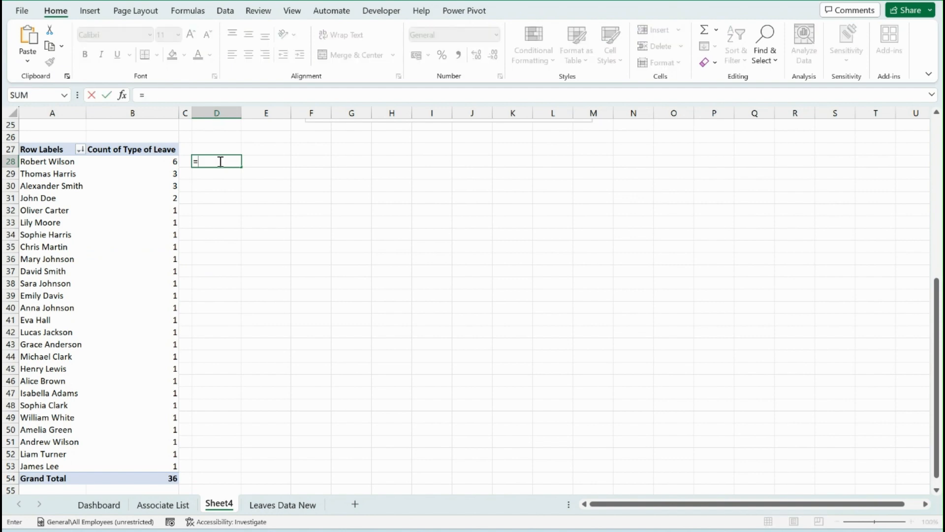
key(Left)
key(Left)
key(Left)
key(ctrl+shift+Down)
key(shift+Right)
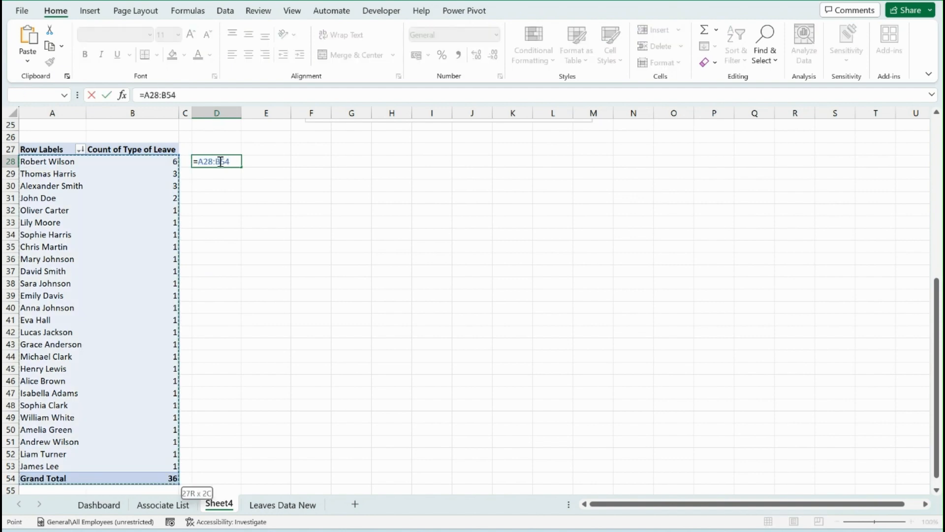
key(shift+Up)
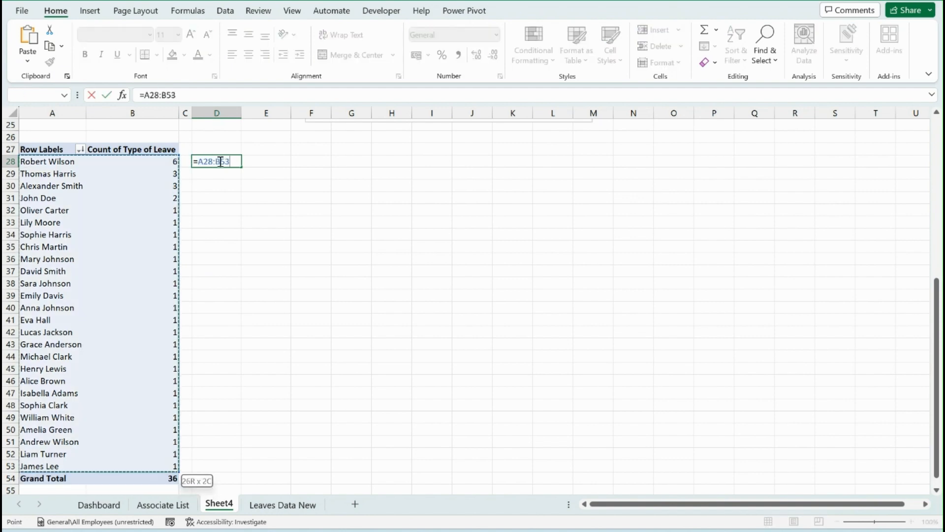
key(Return)
Enter =COUNTIF(E28:E53,E28) in cell H28 to count how many associates share the highest leave count
key(Right)
key(Right)
key(Right)
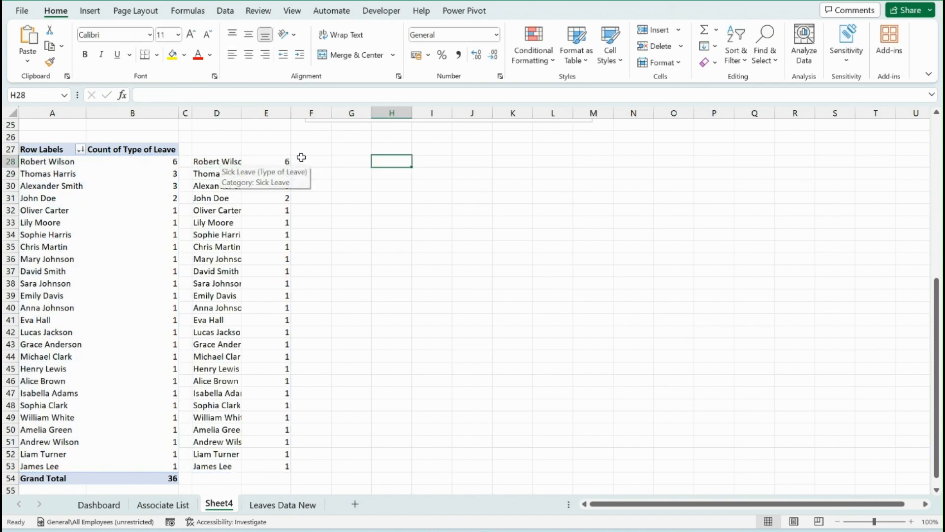
click(266, 161)
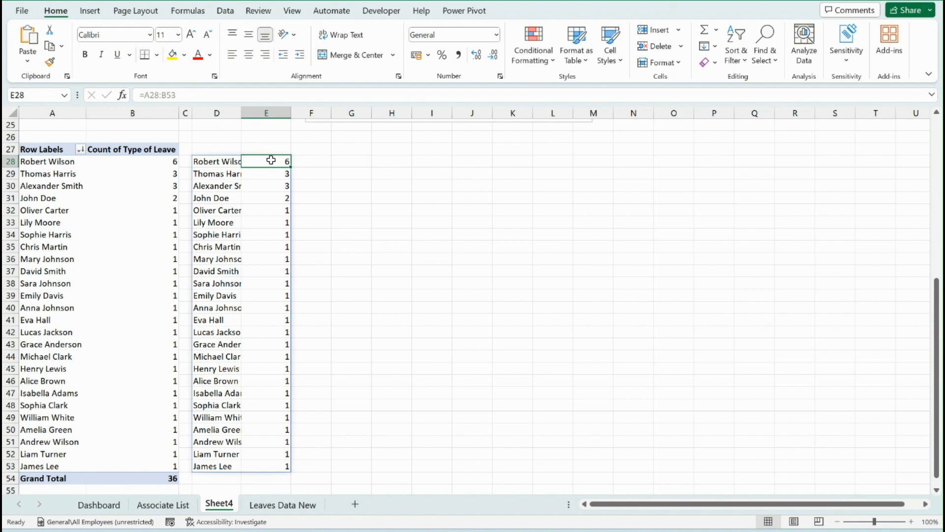
click(374, 167)
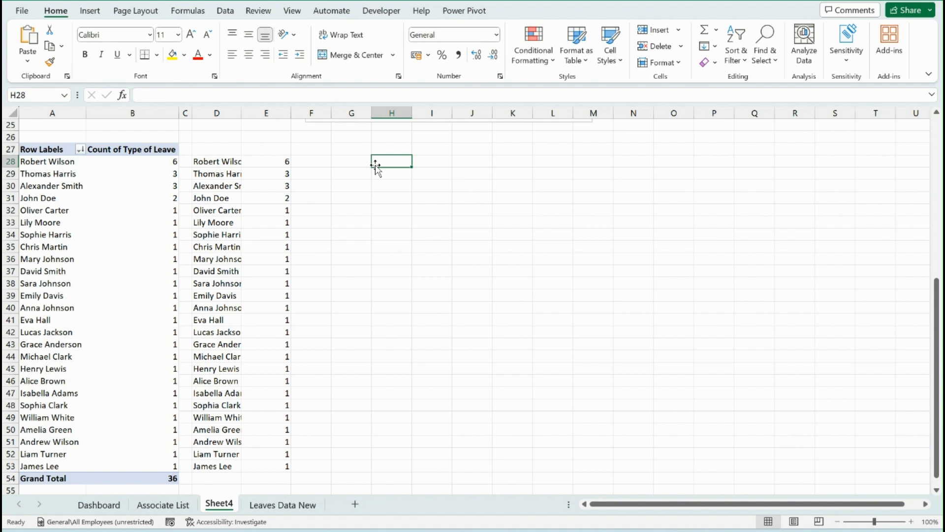
text(=counif)
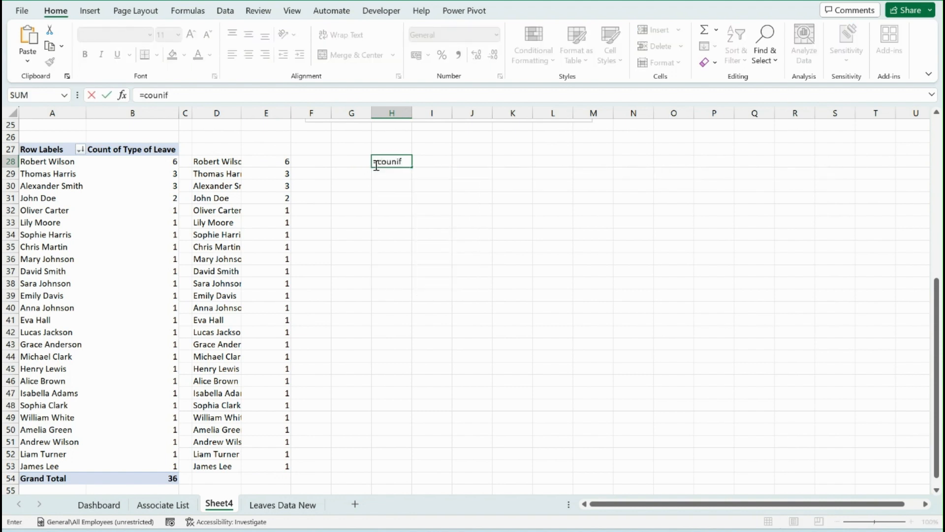
key(BackSpace)
key(BackSpace)
text(ti)
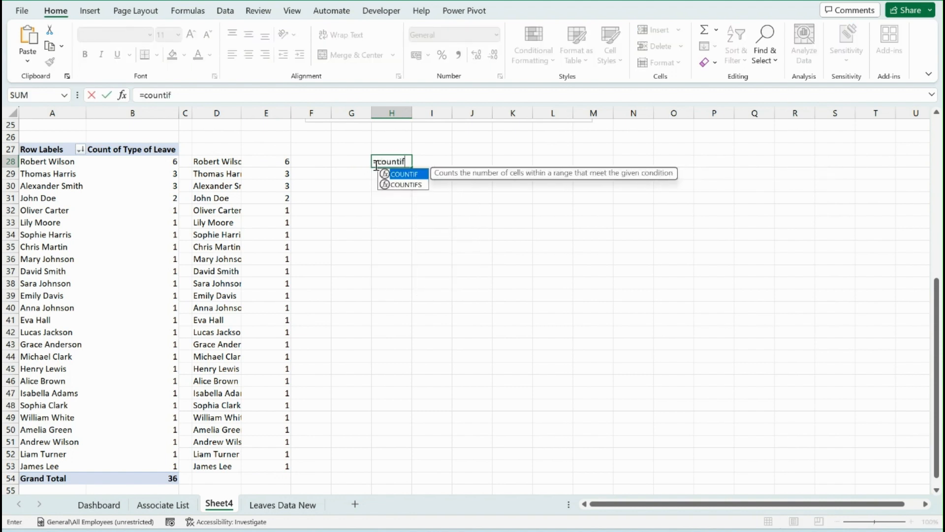
key(Tab)
drag(275, 164, 270, 470)
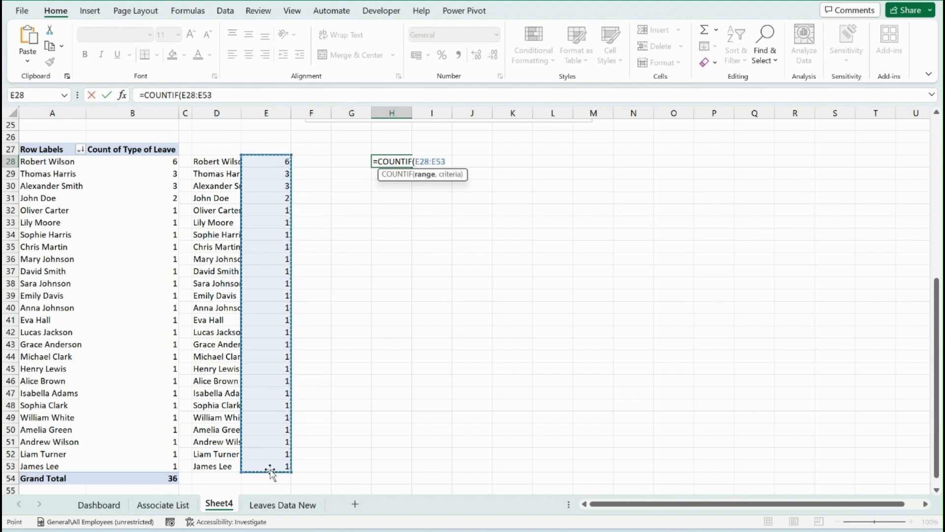
text(,)
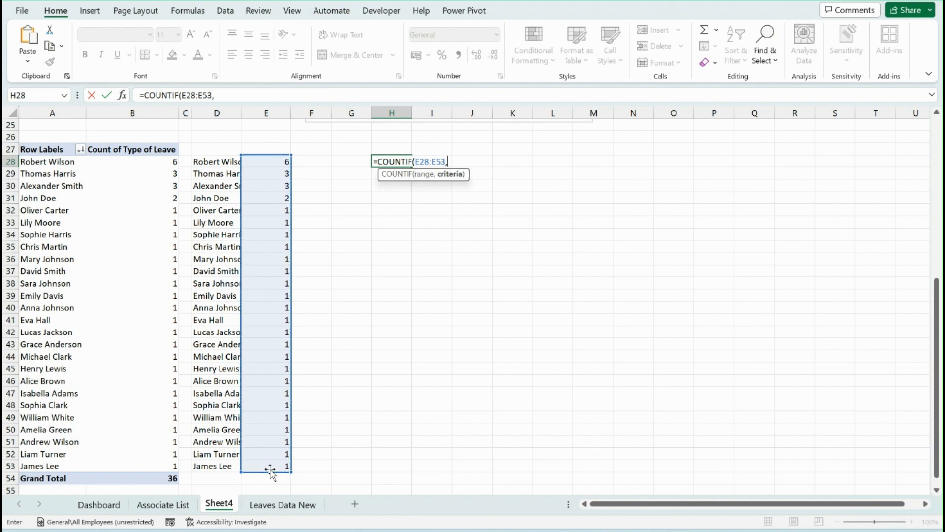
click(281, 161)
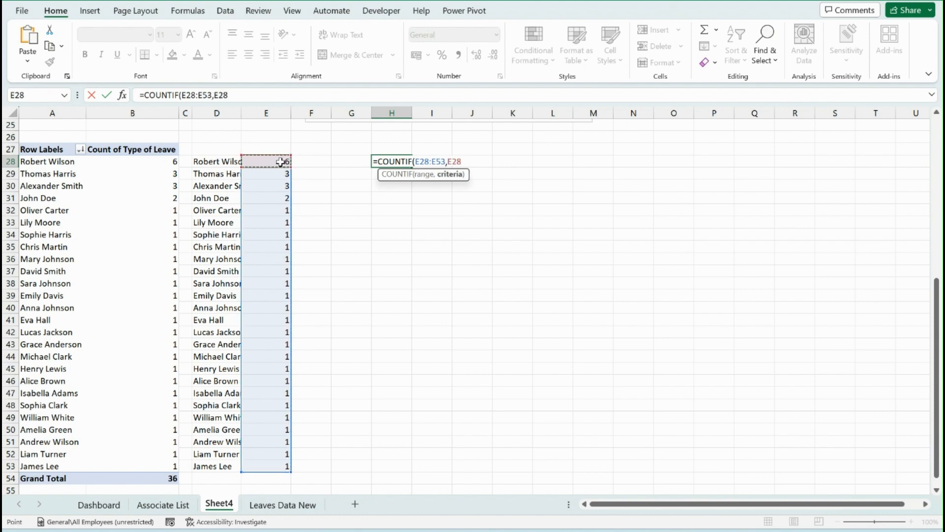
key(Return)
key(Up)
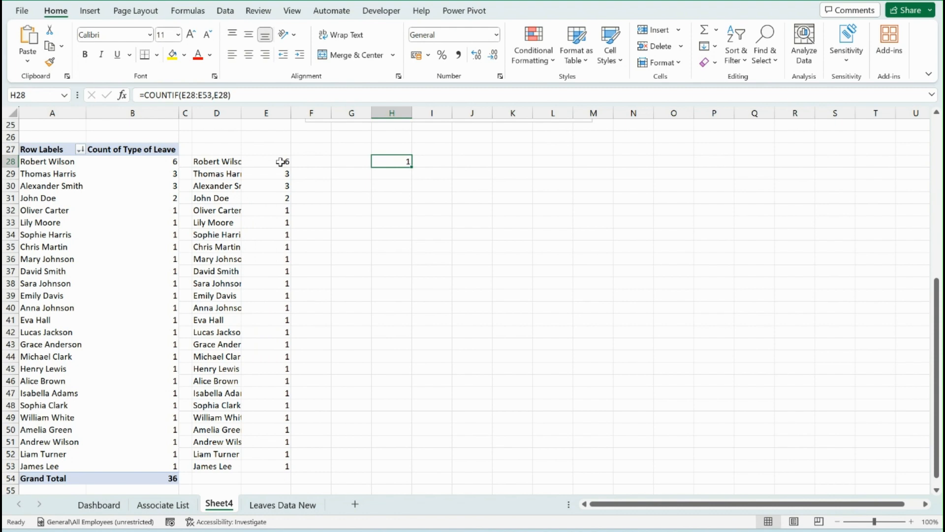
click(281, 162)
key(Right)
key(Right)
key(Right)
key(Left)
key(Left)
key(Left)
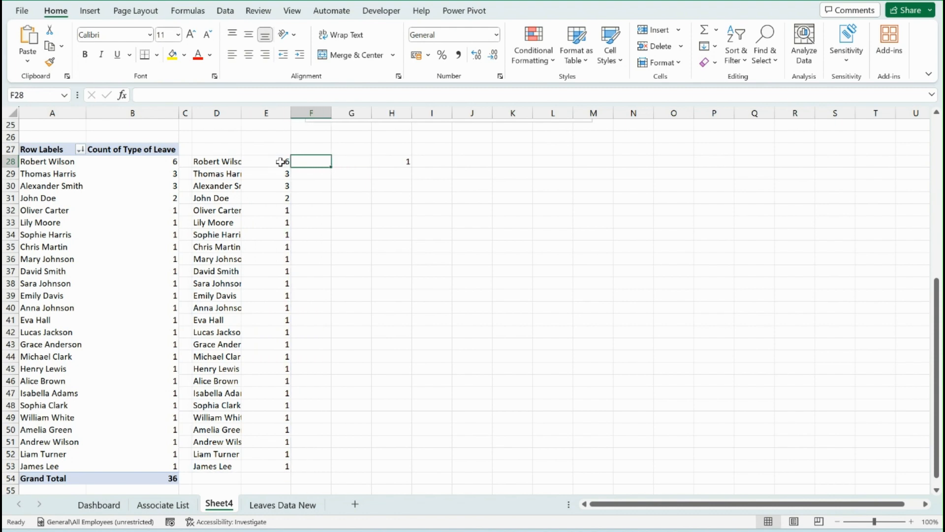
Start an IF formula in cell F28 that tests H28>1 and returns "Multiple Employees" when true
click(325, 163)
text(=IF()
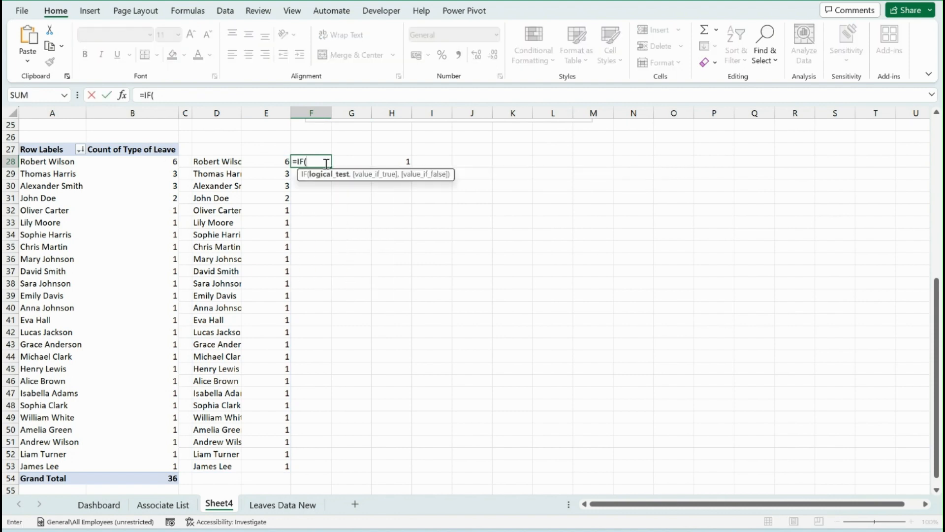
key(Right)
key(Right)
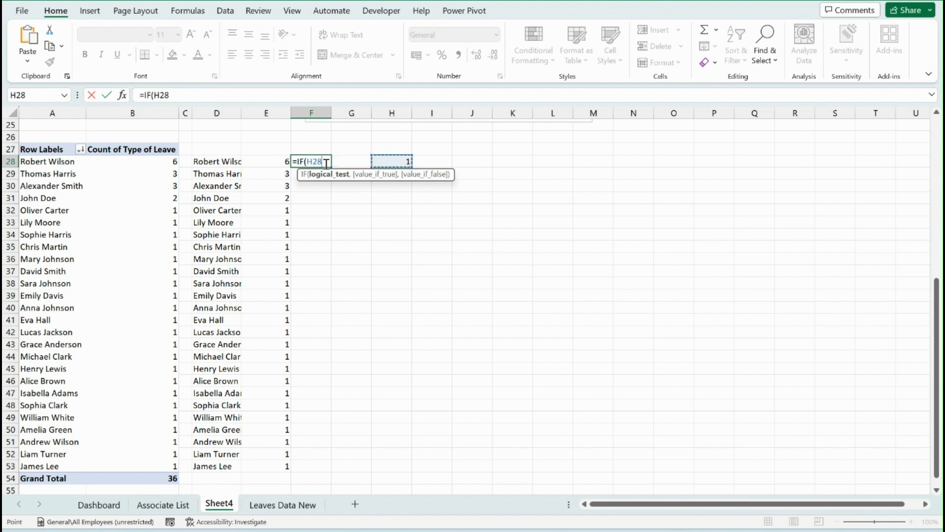
text(>1,)
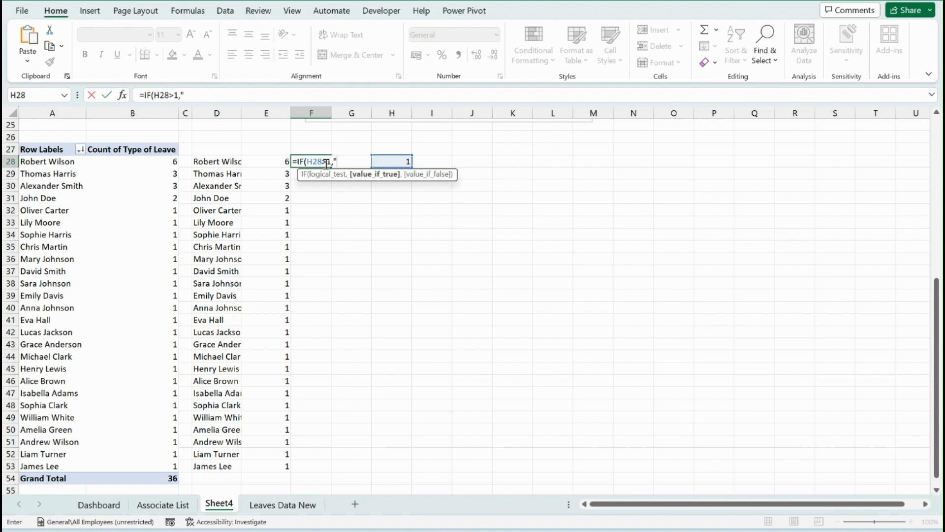
text("Multiple )
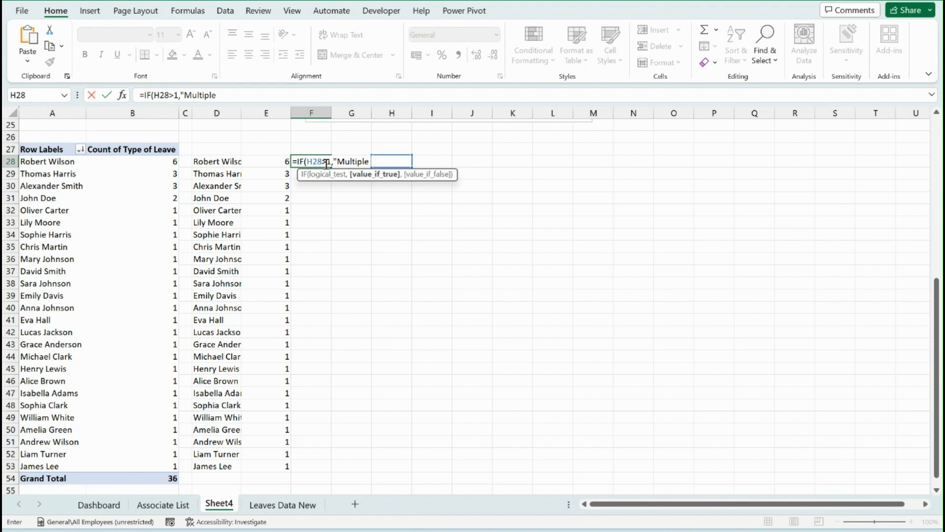
text(Employees"&" "&"["&)
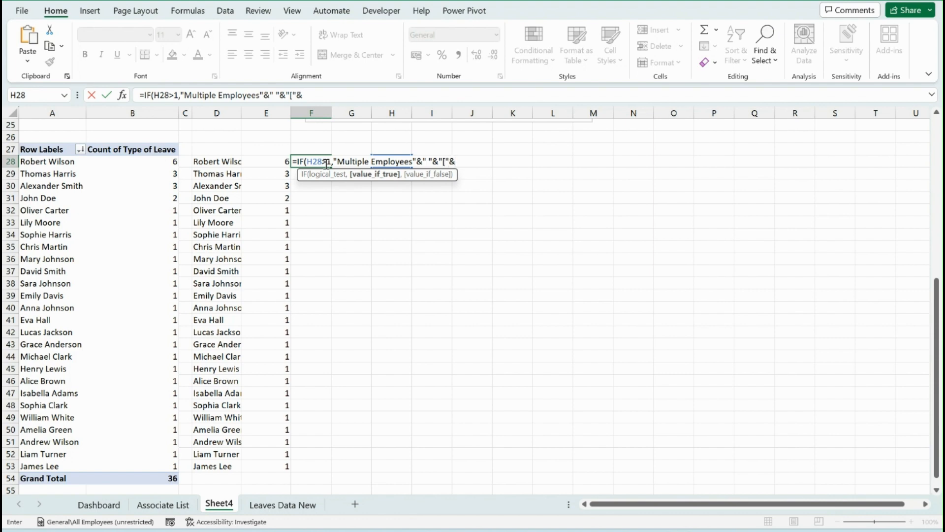
Complete the value-if-true part of the F28 formula by appending cell E28 and a closing "]"
click(269, 160)
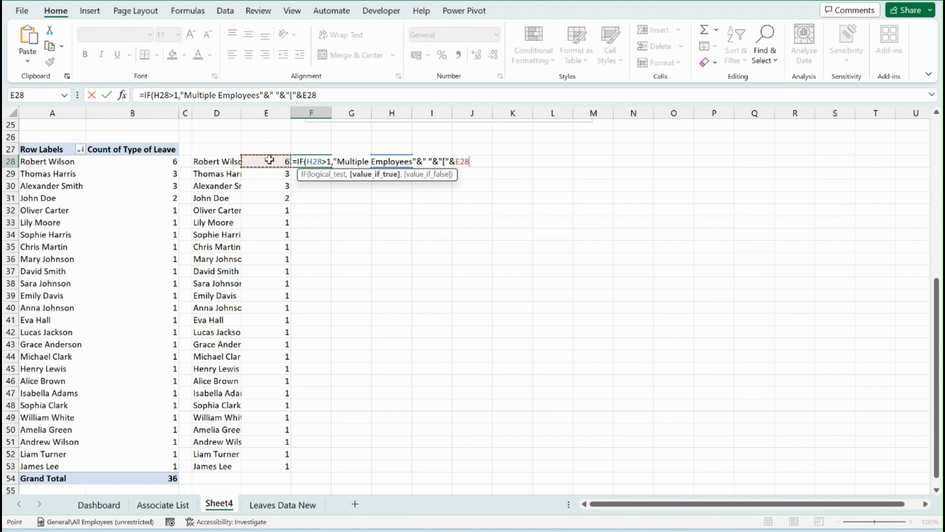
text(&"]",)
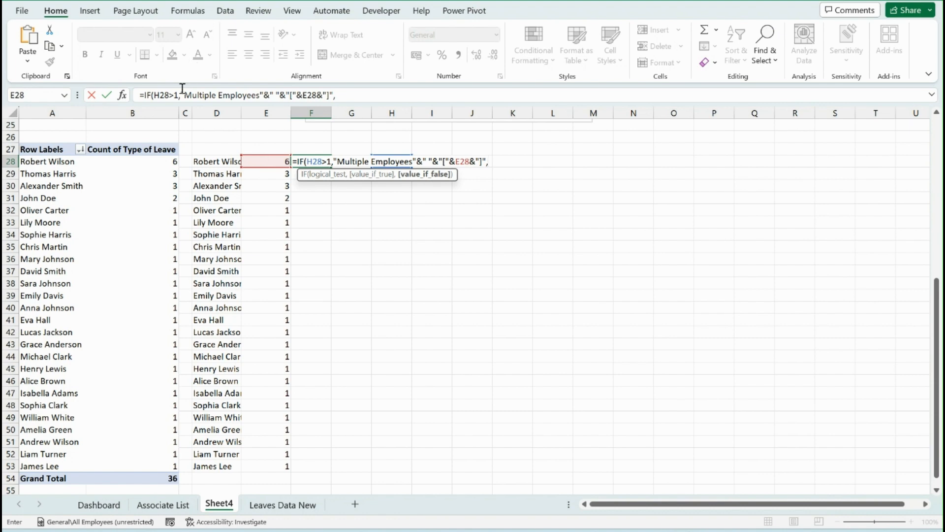
Reuse the value-if-true expression as value-if-false, replace "Multiple Employees" with D28, and commit the F28 formula
drag(181, 94, 356, 92)
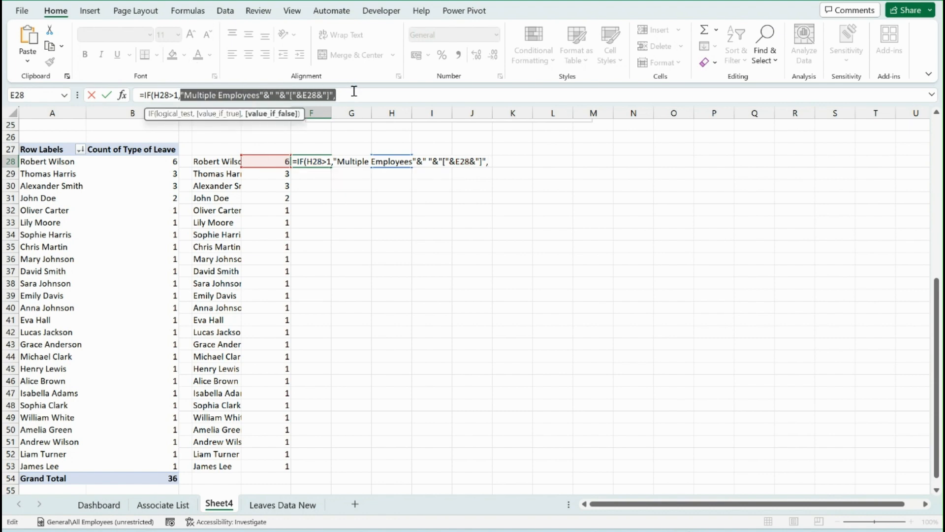
key(ctrl+c)
click(354, 91)
key(ctrl+v)
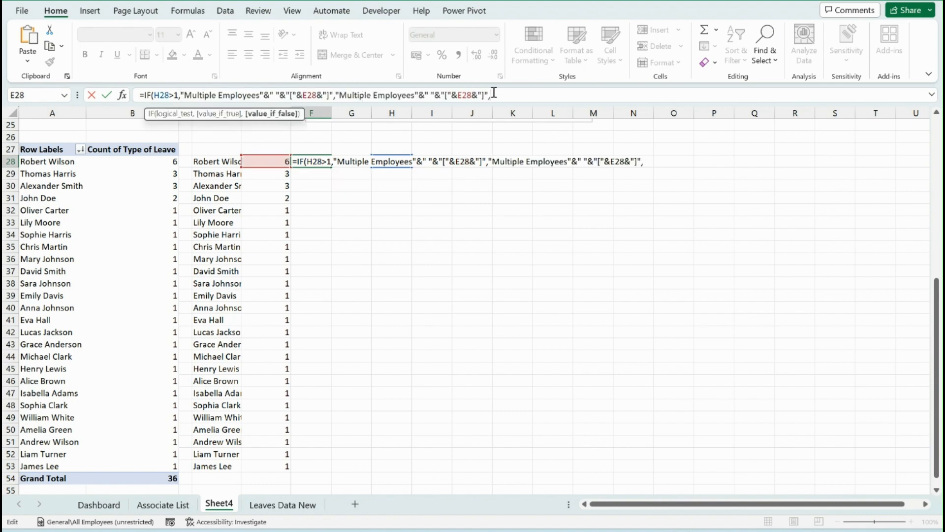
text())
click(419, 94)
key(BackSpace)
key(BackSpace)
key(BackSpace)
key(BackSpace)
key(BackSpace)
key(BackSpace)
key(BackSpace)
key(BackSpace)
key(BackSpace)
key(BackSpace)
key(BackSpace)
key(BackSpace)
key(BackSpace)
key(BackSpace)
key(BackSpace)
key(BackSpace)
key(BackSpace)
key(BackSpace)
key(BackSpace)
key(BackSpace)
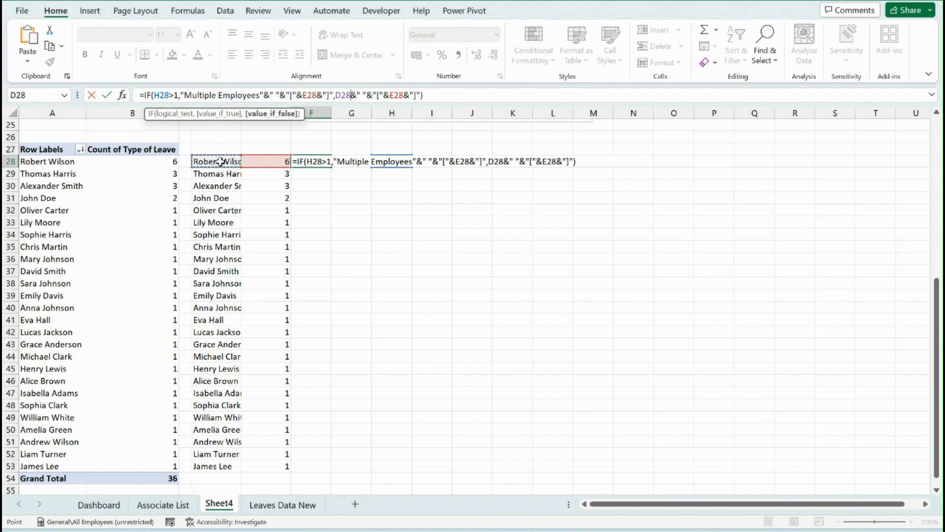
key(Return)
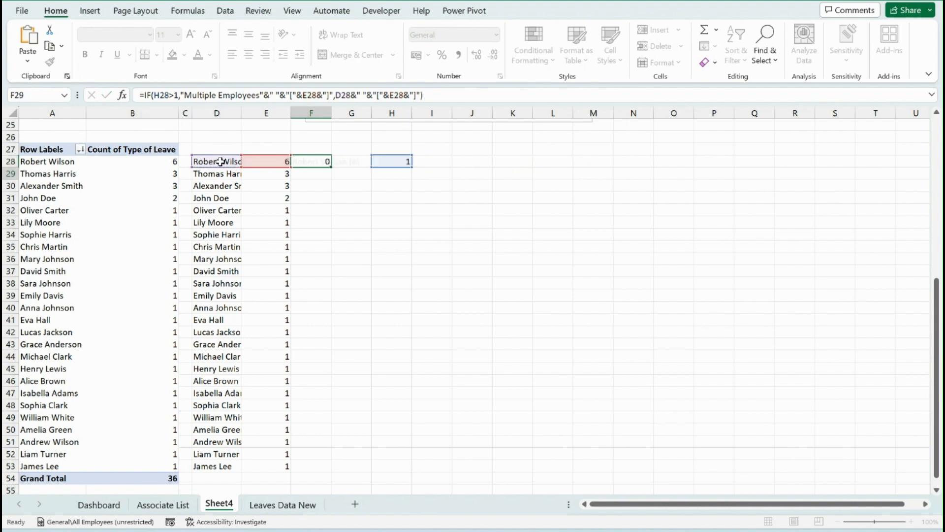
Insert "Days " before the closing bracket in both the true and false results of the F28 formula
key(Up)
click(220, 161)
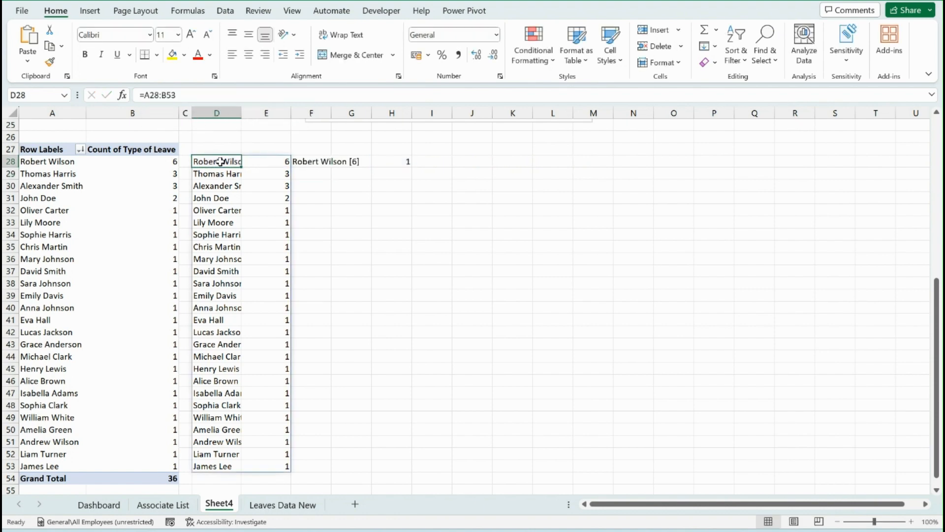
key(Right)
key(Right)
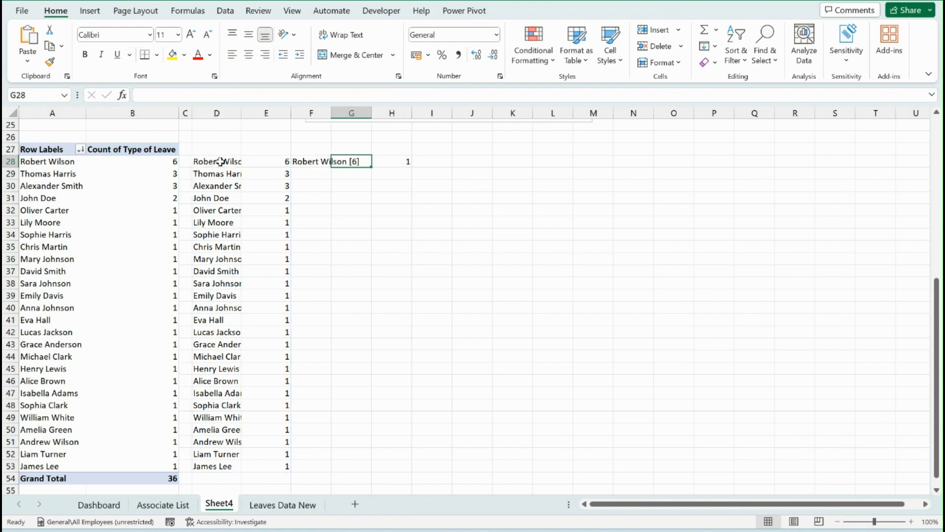
click(419, 92)
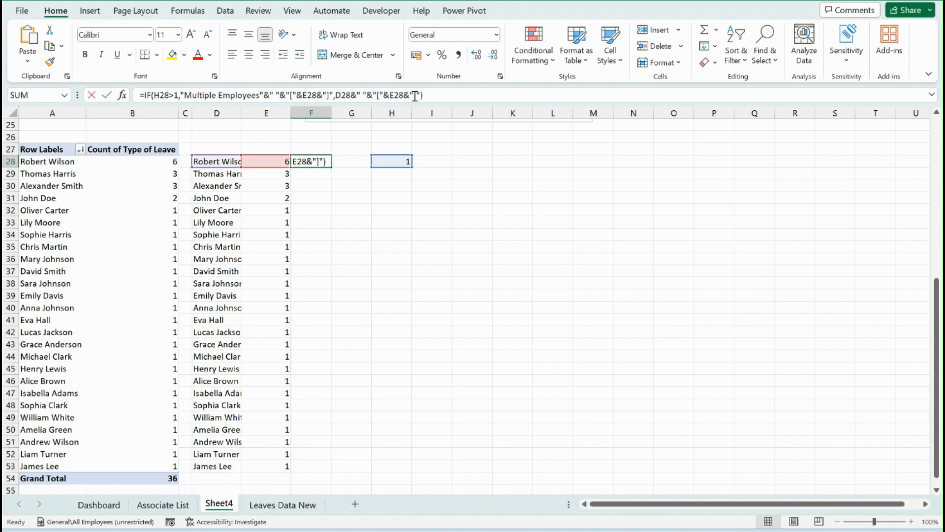
text(Days)
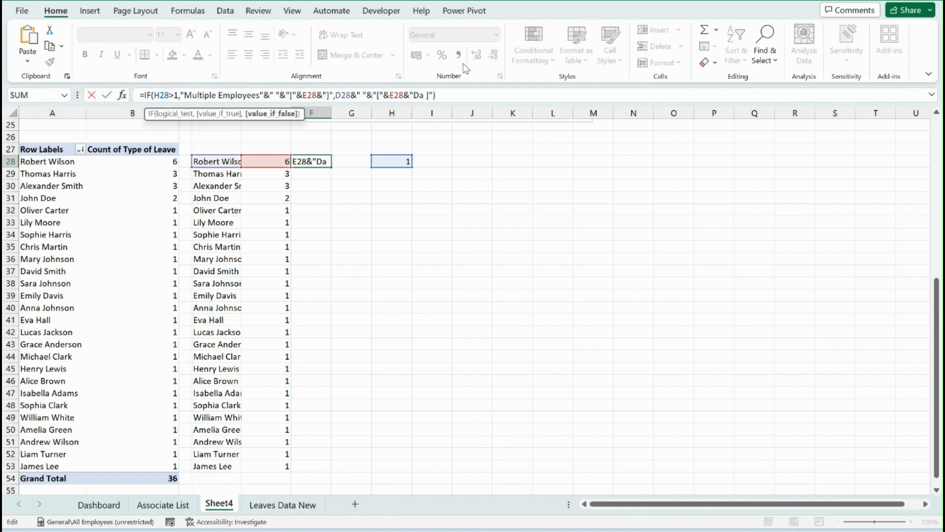
key(Left)
key(Left)
key(Left)
key(Left)
key(Left)
key(Left)
key(Left)
key(Left)
key(Left)
key(Left)
key(Left)
key(Left)
key(Left)
key(Left)
key(Left)
key(Left)
key(Left)
key(Left)
key(Left)
key(Left)
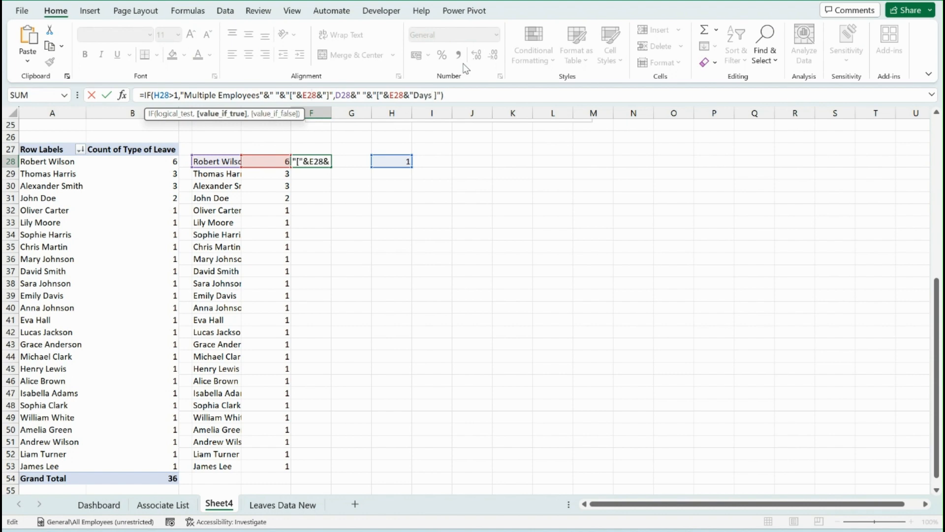
key(Right)
key(Right)
key(Right)
key(Right)
key(Right)
key(Right)
key(Right)
key(Right)
key(Right)
key(Right)
key(Right)
key(Right)
text(Days)
key(Return)
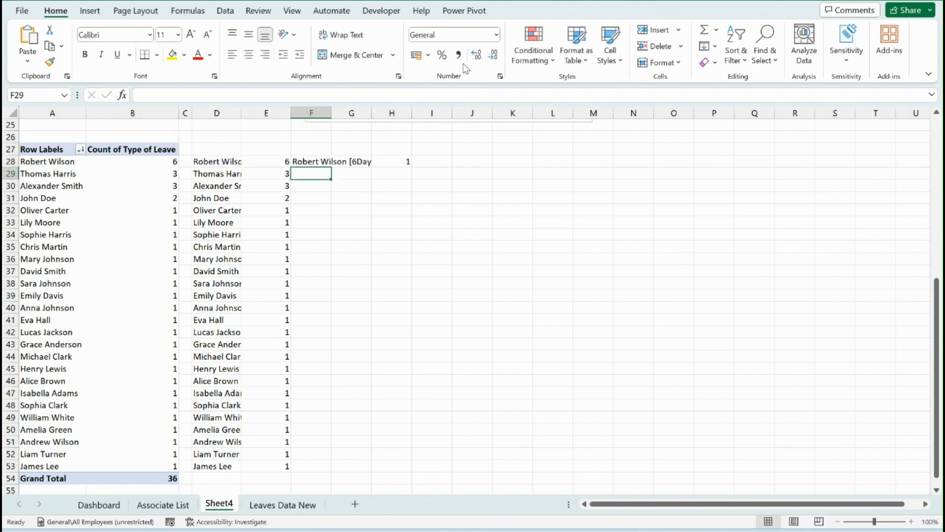
key(Up)
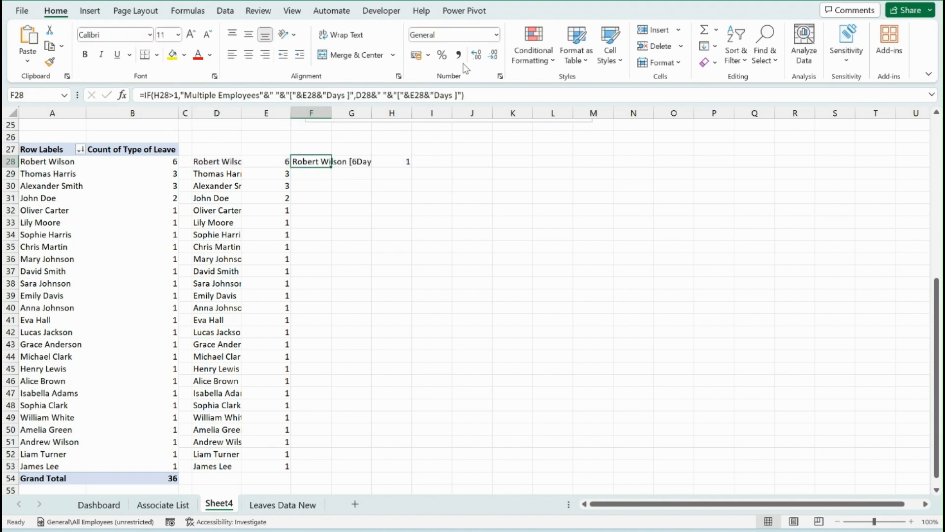
Add a space after the opening bracket in both results of the F28 formula
click(402, 95)
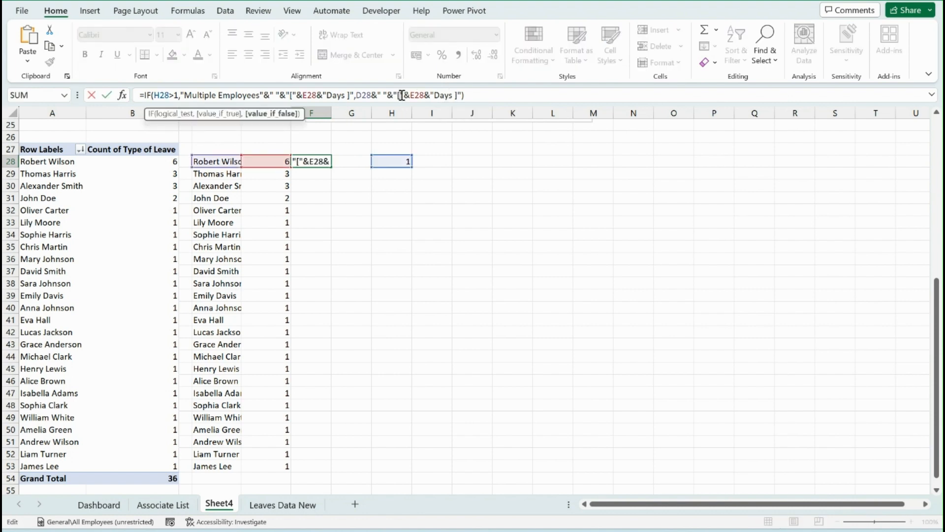
click(293, 95)
key(Return)
key(Up)
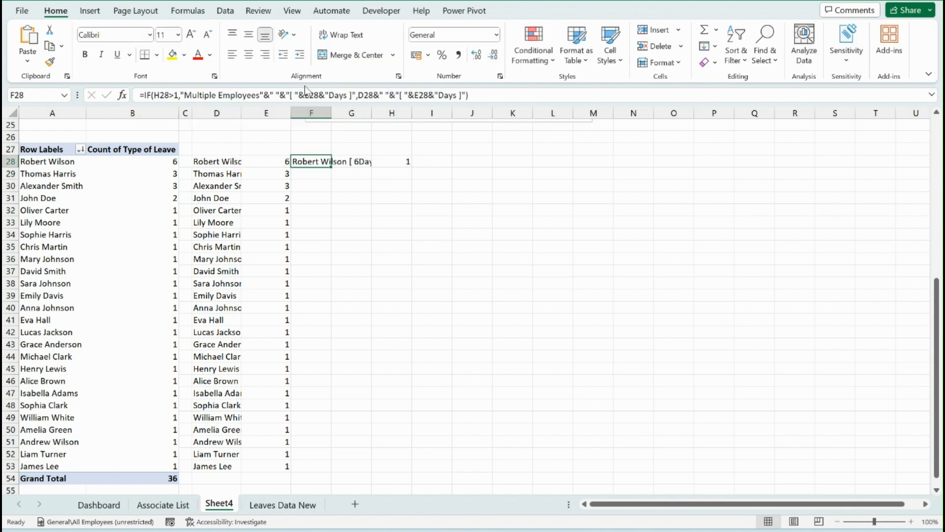
Move the COUNTIF cell from H28 to J28 and check the label in F28
click(394, 164)
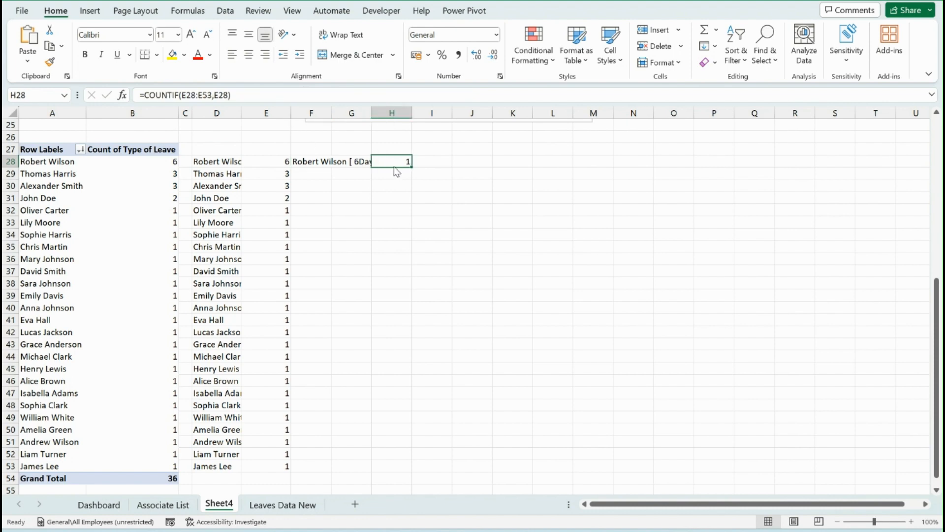
drag(396, 170, 480, 173)
click(318, 164)
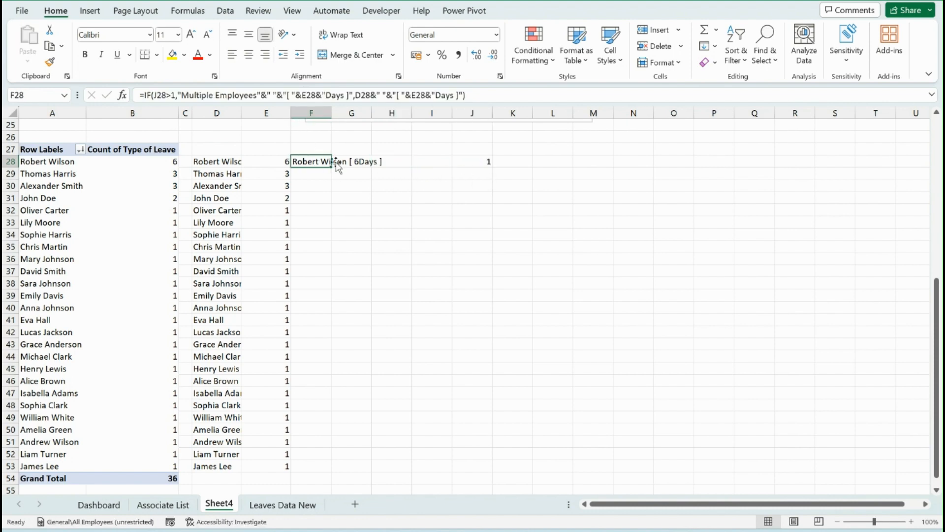
click(375, 163)
click(303, 162)
Copy the department leave pivot table at A1 and paste it at N2
scroll(465, 253, up, 8)
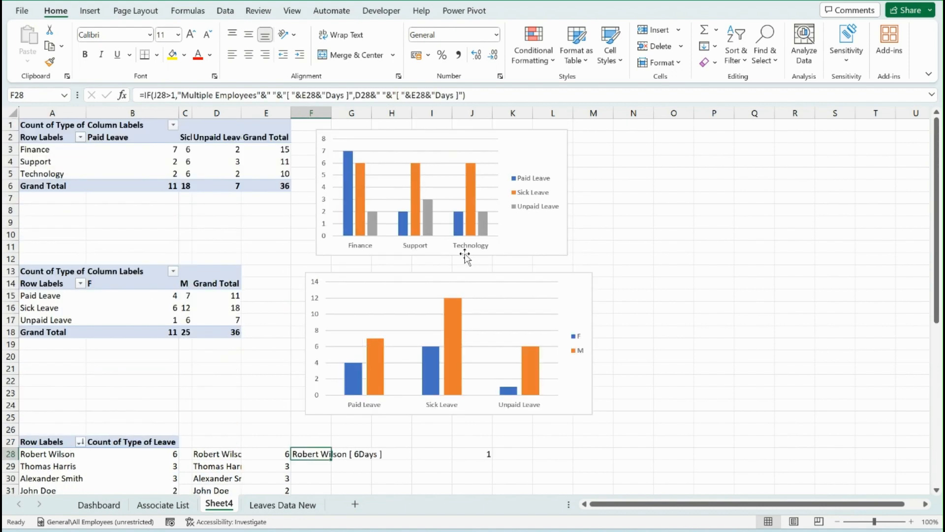
click(636, 140)
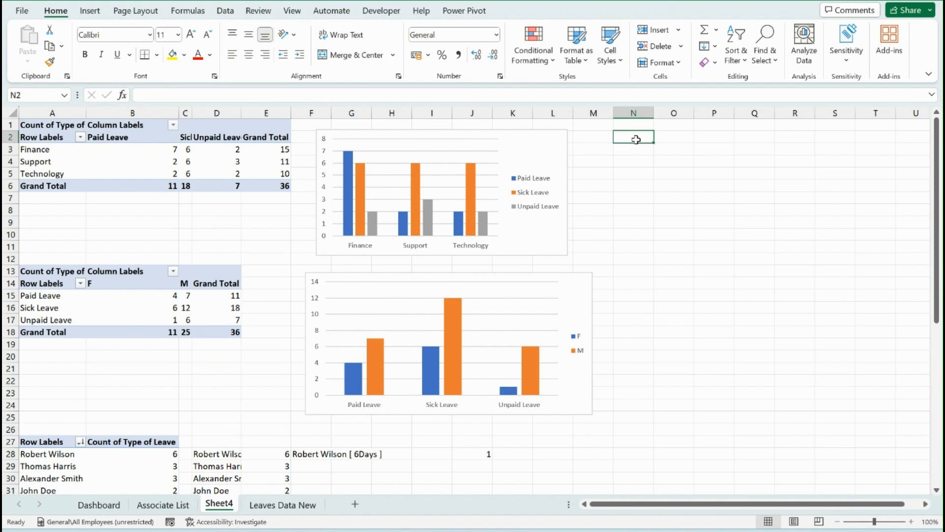
click(47, 121)
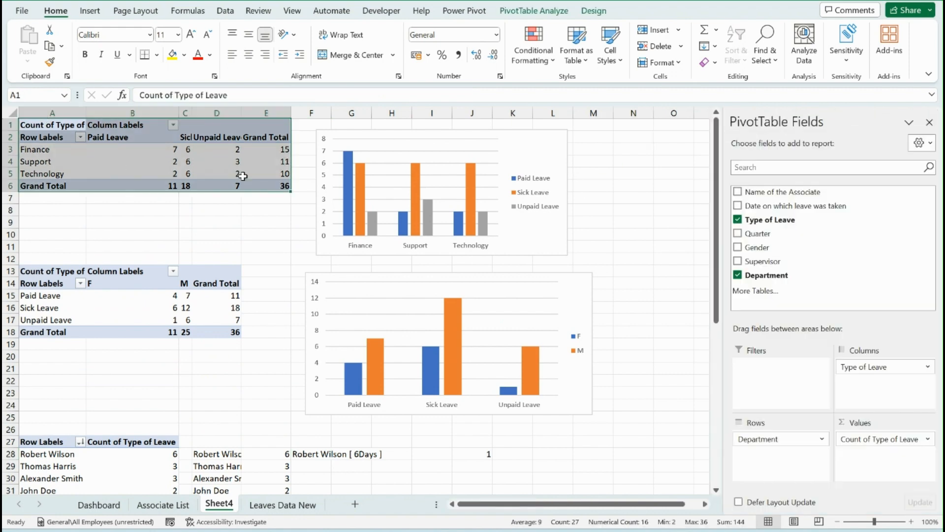
key(ctrl+c)
click(626, 140)
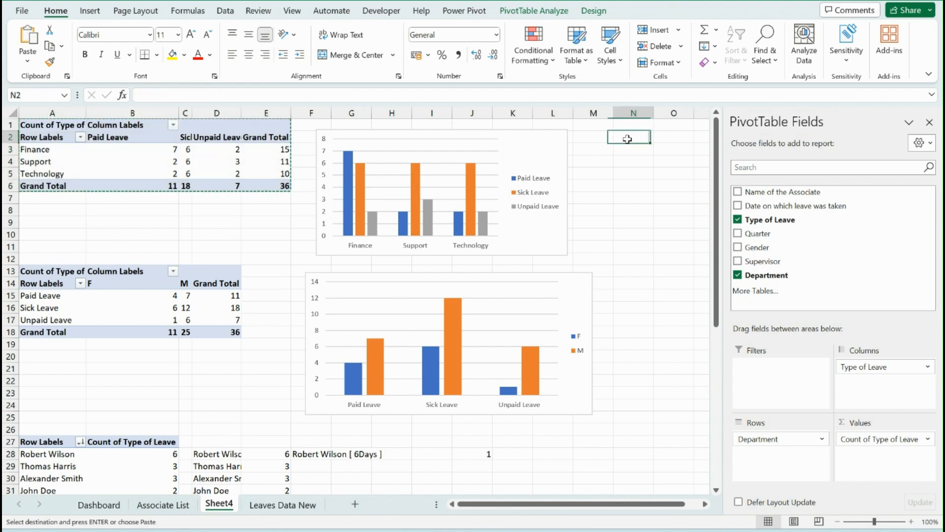
key(ctrl+v)
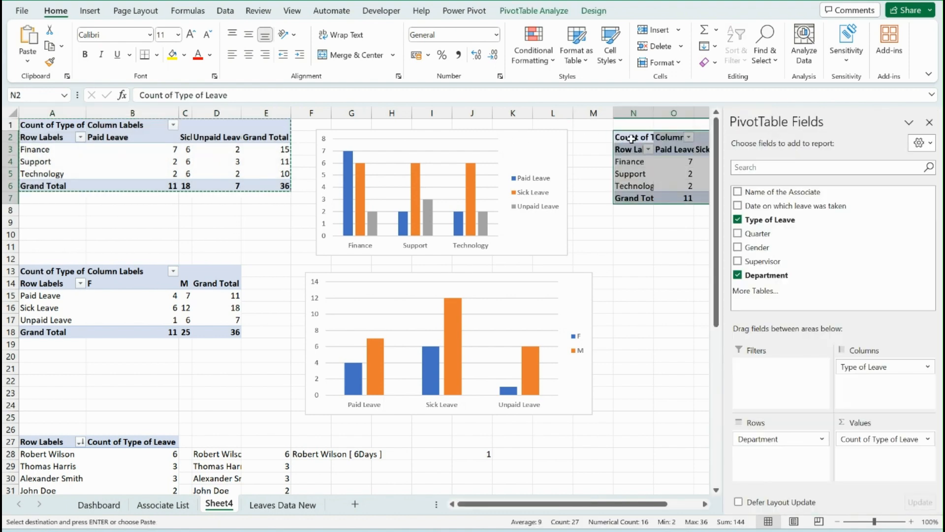
Rearrange the pivot table at N2 with Quarter in the columns and Type of Leave instead of Department in the rows
drag(881, 367, 891, 387)
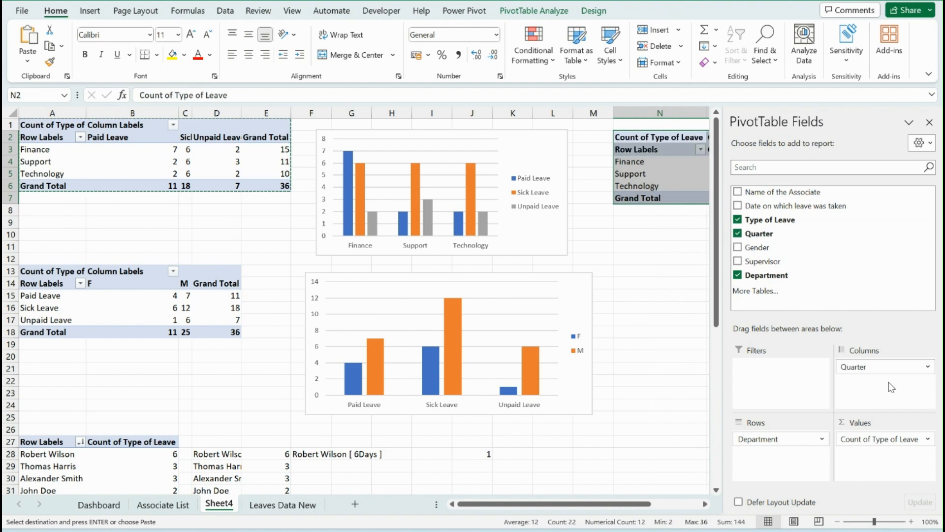
drag(764, 438, 780, 315)
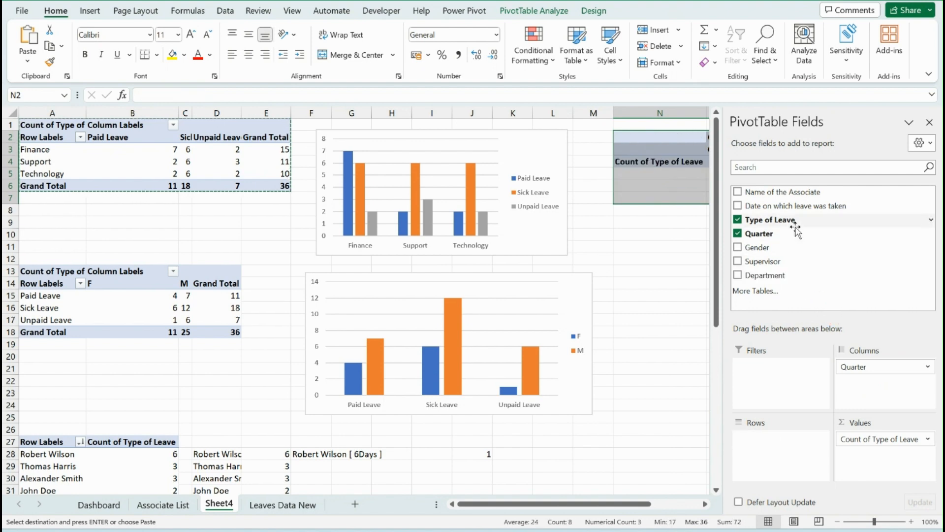
drag(769, 219, 803, 473)
click(673, 268)
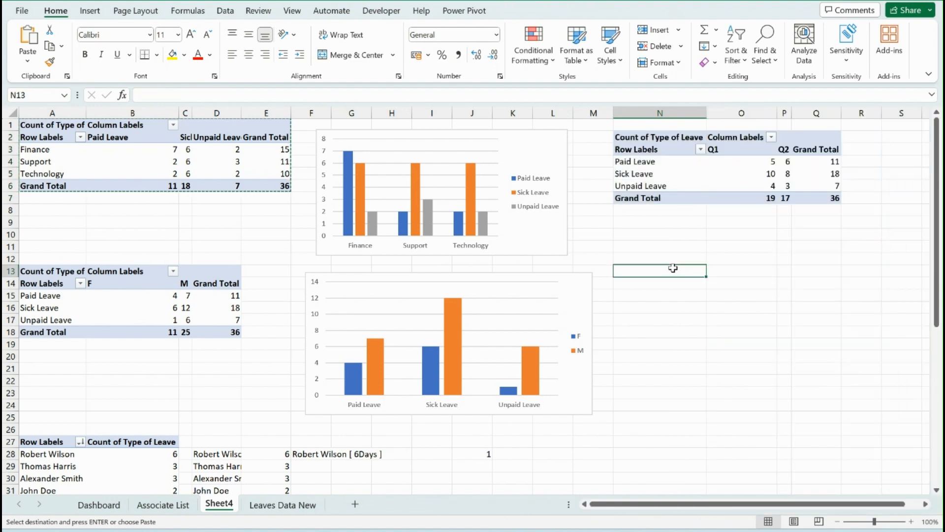
Insert a Clustered Column PivotChart from the quarterly leave pivot table
click(667, 174)
click(534, 10)
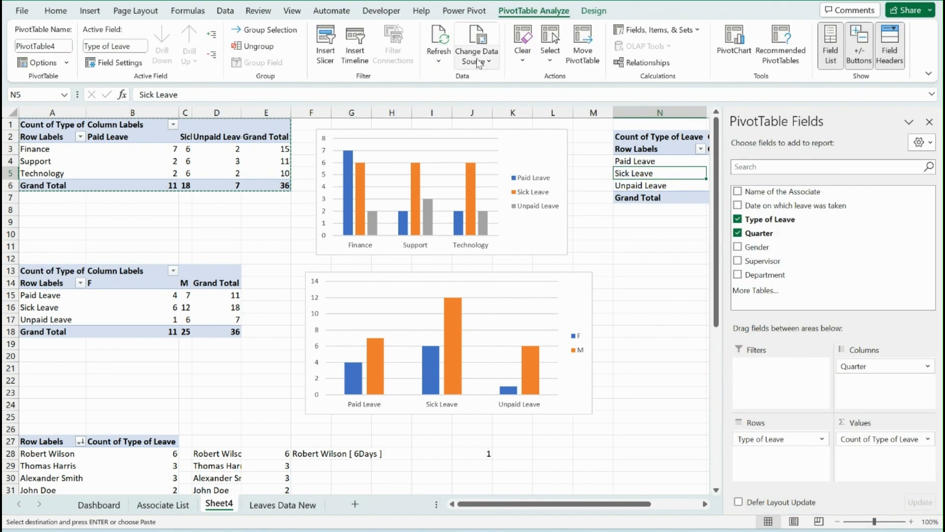
click(476, 55)
click(480, 65)
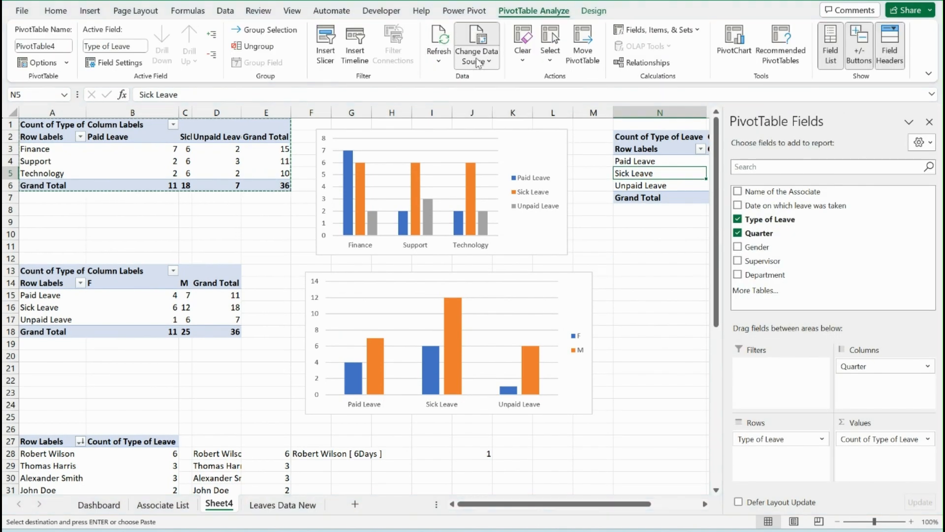
click(90, 11)
click(511, 60)
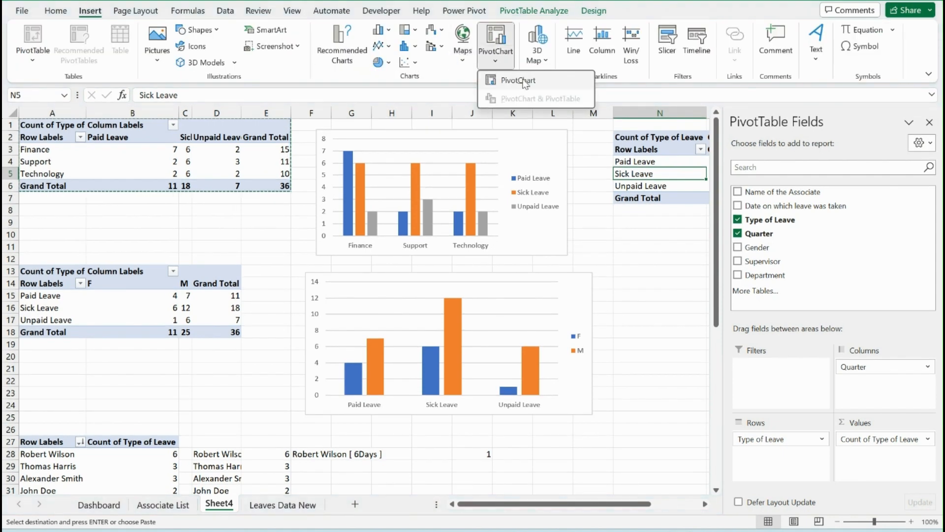
click(517, 80)
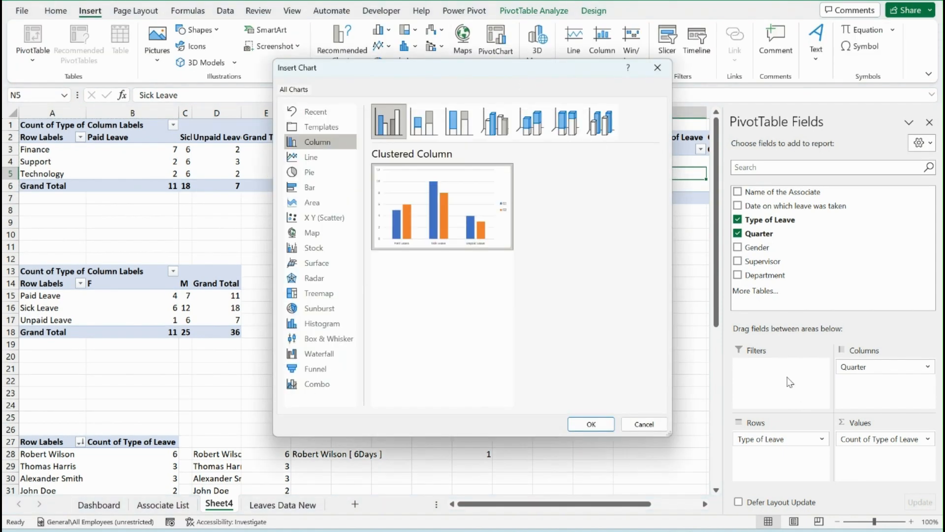
click(591, 424)
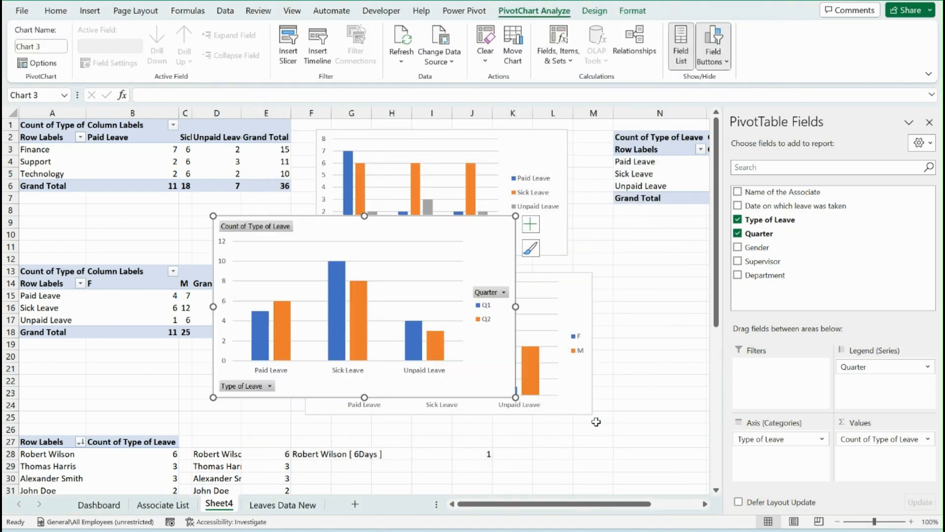
Hide all field buttons on the quarterly chart and place it directly beneath its pivot table
right_click(274, 231)
click(205, 374)
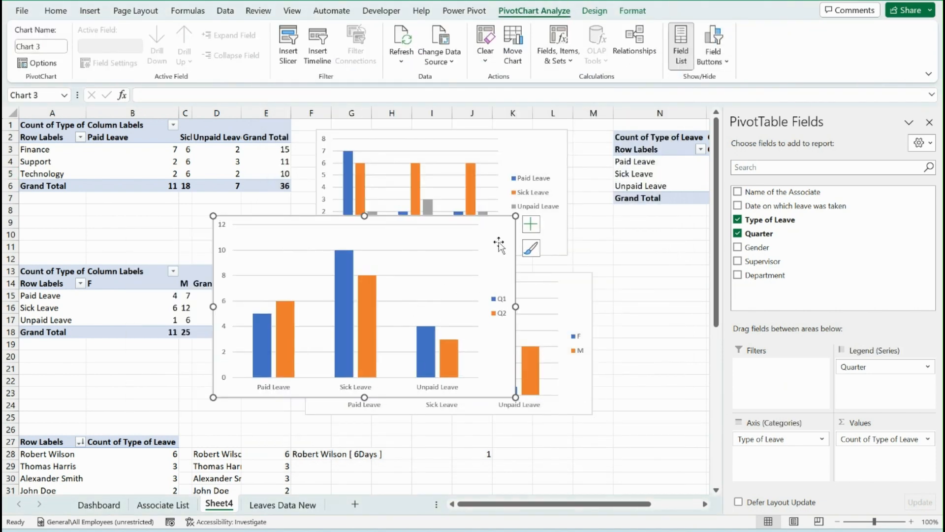
drag(501, 244, 692, 241)
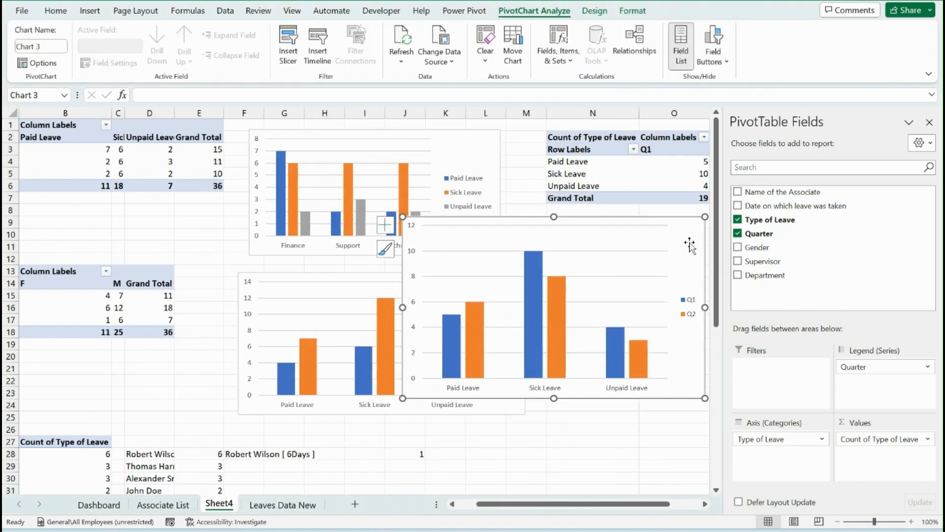
drag(644, 505, 710, 506)
drag(590, 253, 668, 249)
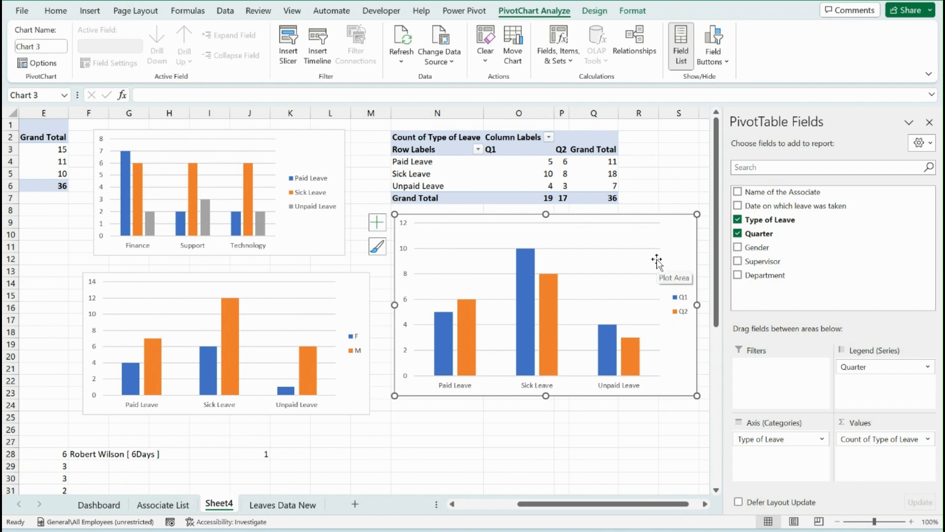
Copy the quarterly pivot table to N27 and add Gender below Type of Leave in the copy's rows
drag(437, 142, 589, 206)
key(ctrl+c)
scroll(589, 207, down, 4)
click(428, 295)
key(ctrl+v)
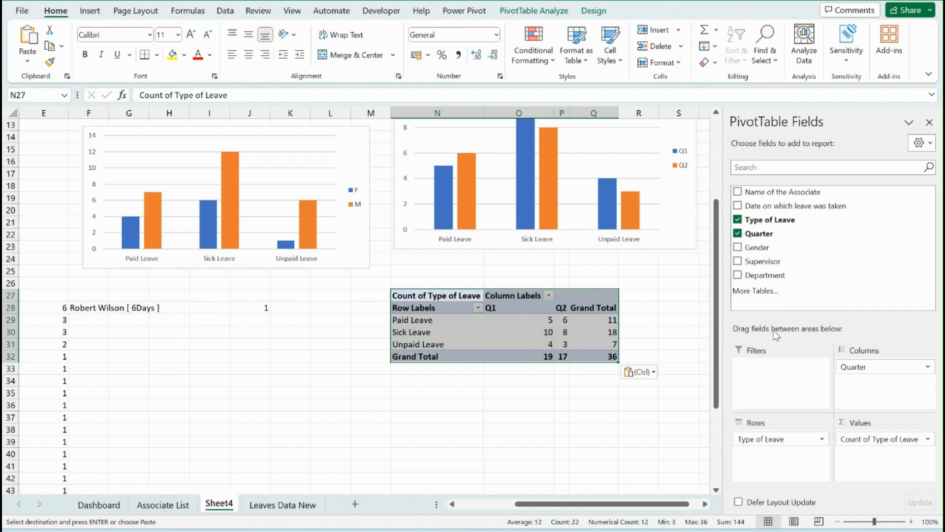
drag(776, 247, 797, 468)
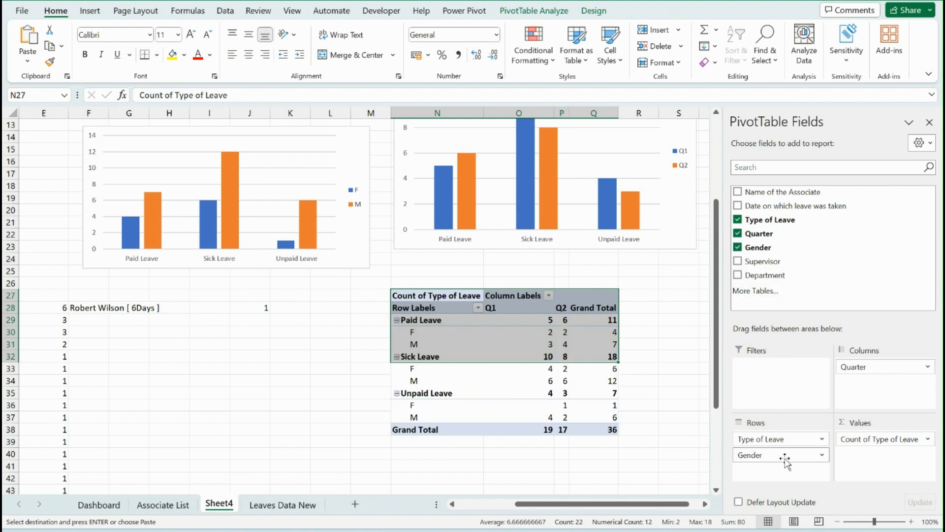
Reorder the genders in the pivot table at N27 so that M comes before F under each leave type
click(583, 354)
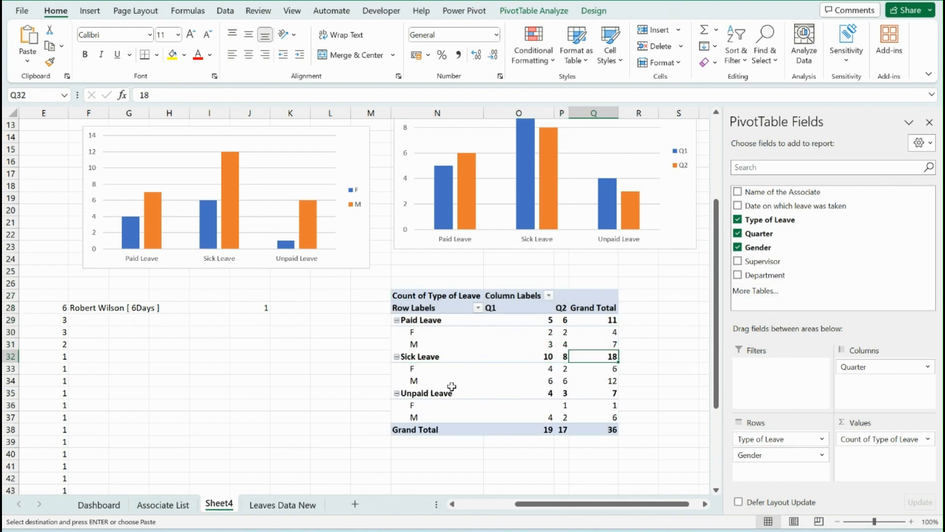
click(438, 346)
drag(438, 346, 444, 331)
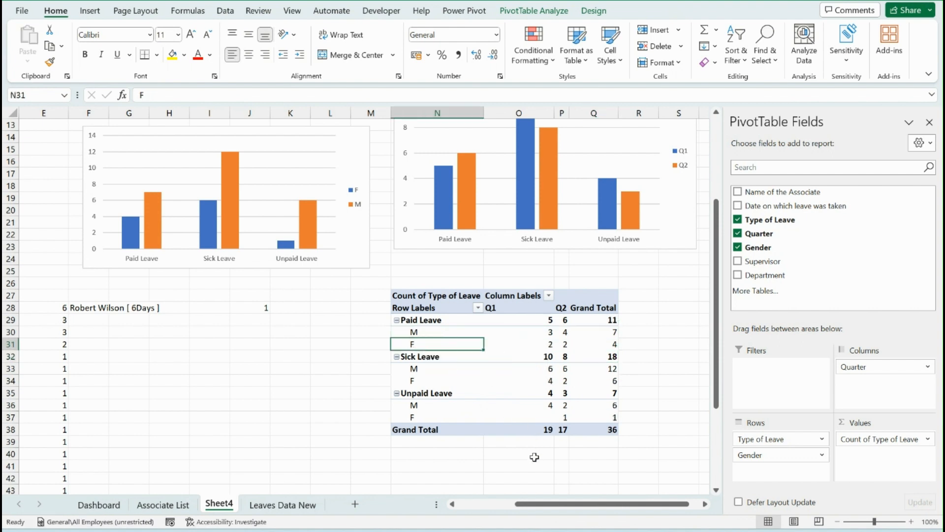
Insert a Clustered Bar PivotChart from the pivot table at N27
click(90, 11)
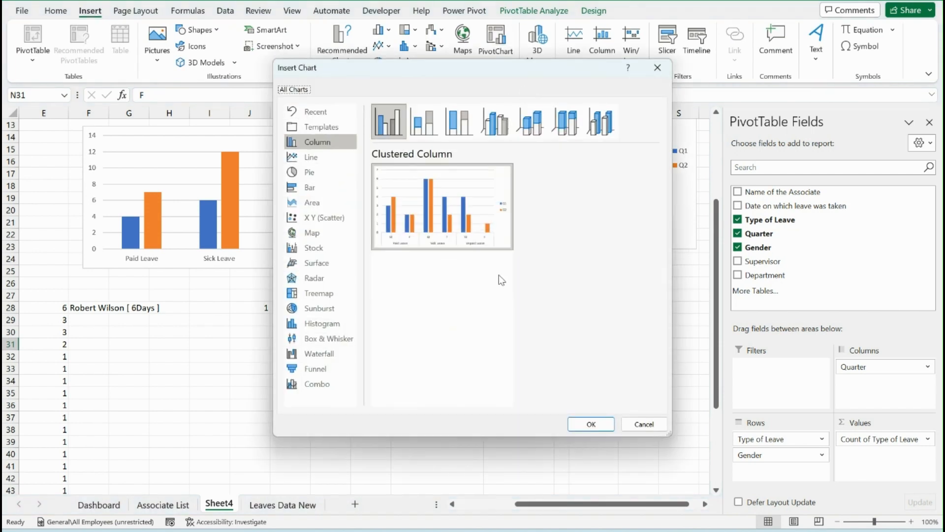
click(324, 387)
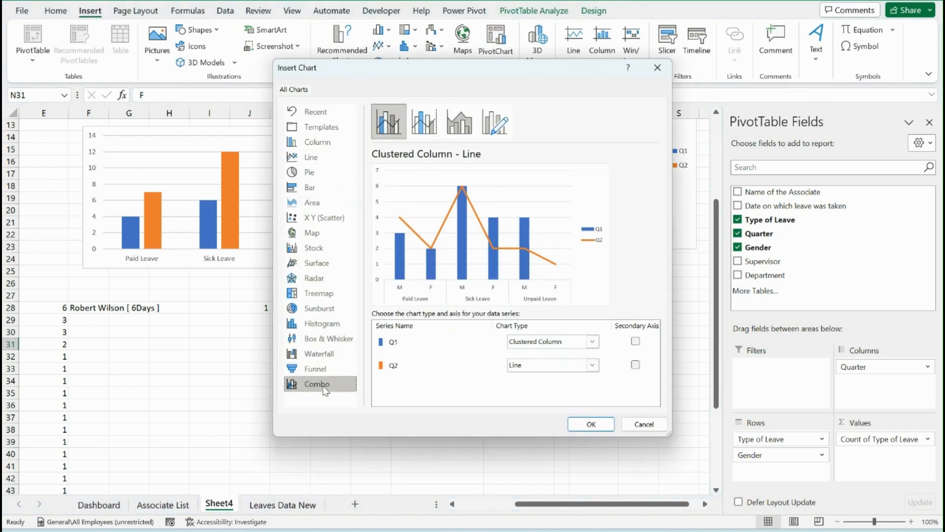
click(314, 183)
mouse_move(457, 217)
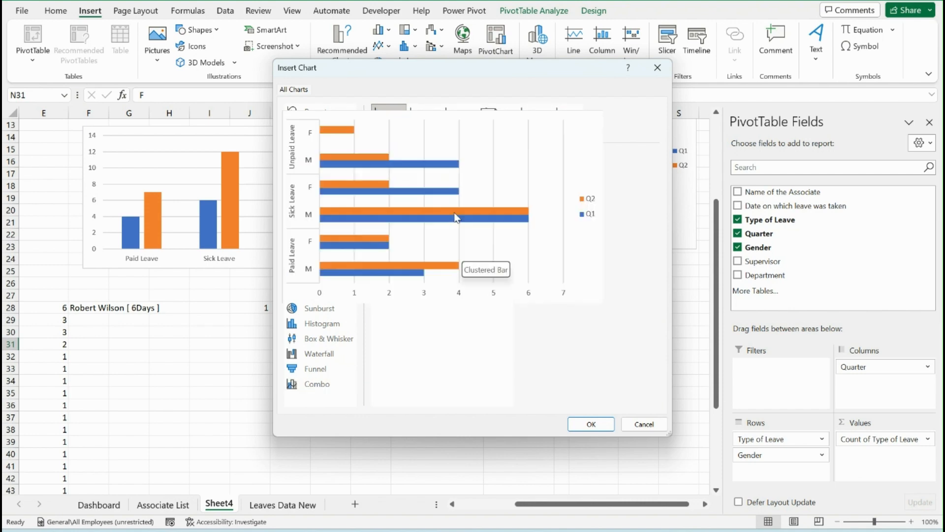
click(597, 426)
Place the new bar chart directly beneath the pivot table at N27 and hide all its field buttons
scroll(550, 302, down, 4)
drag(507, 234, 684, 461)
right_click(434, 307)
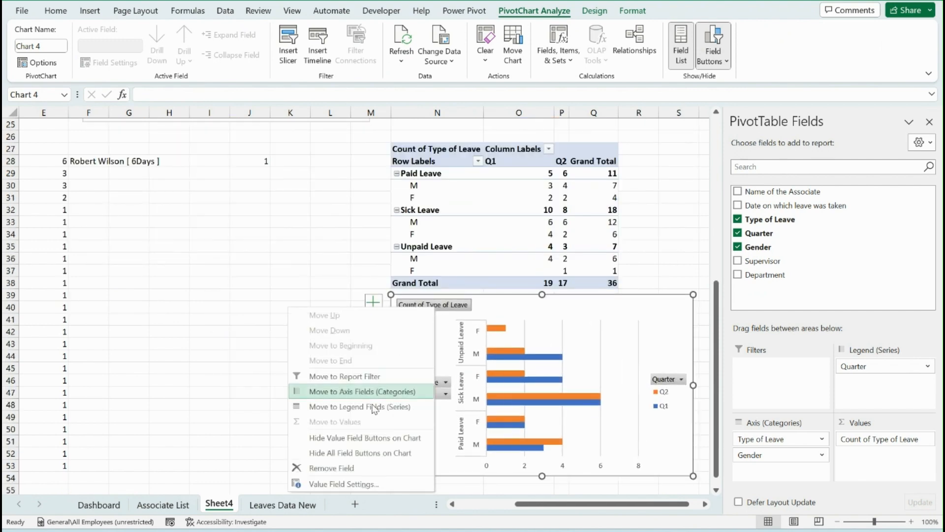
click(361, 453)
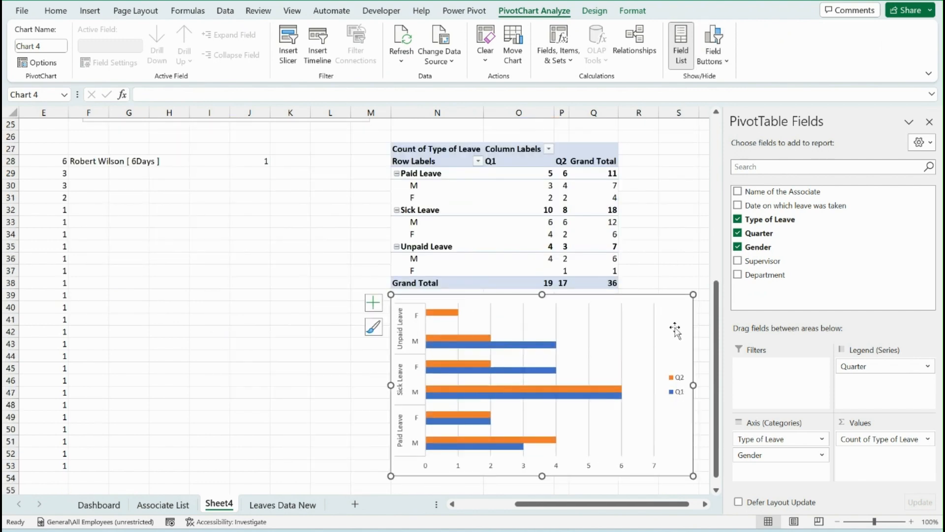
click(169, 318)
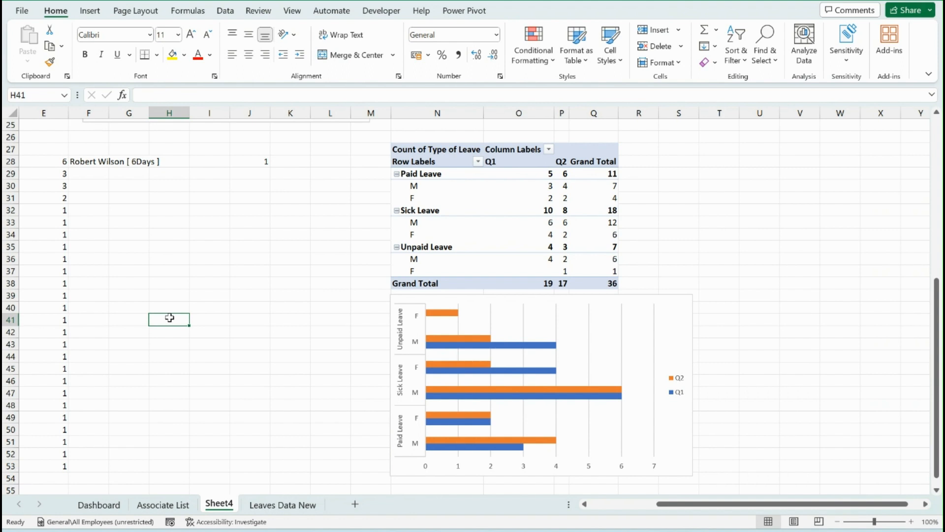
Rename Sheet4 as Calculation
double_click(219, 503)
text(Cal)
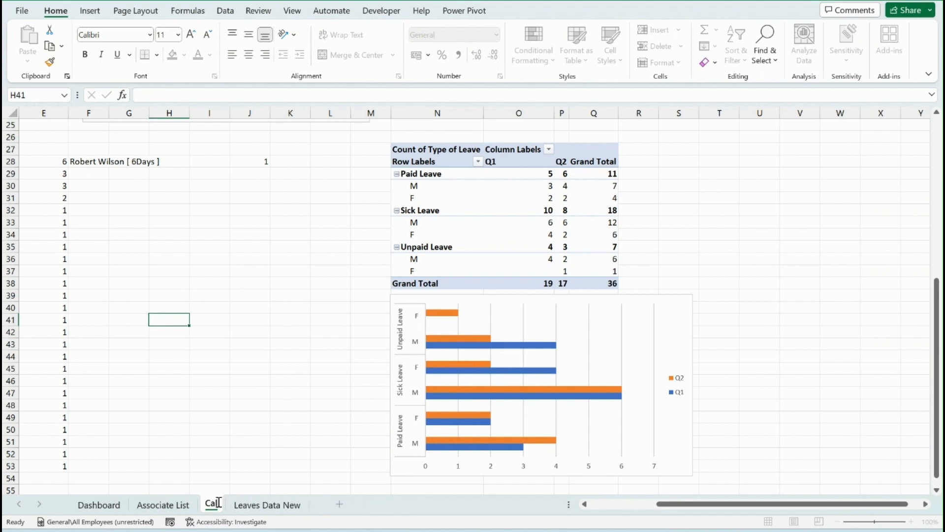
text(culation)
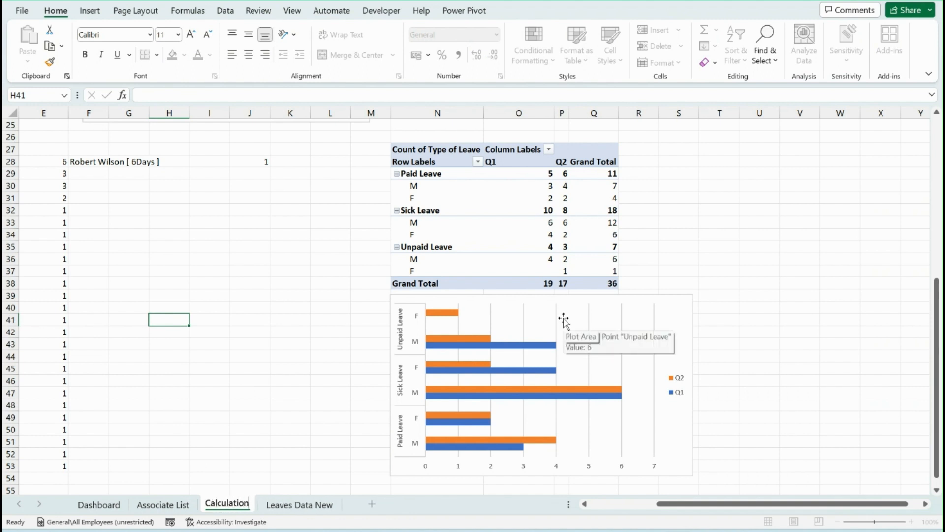
key(Return)
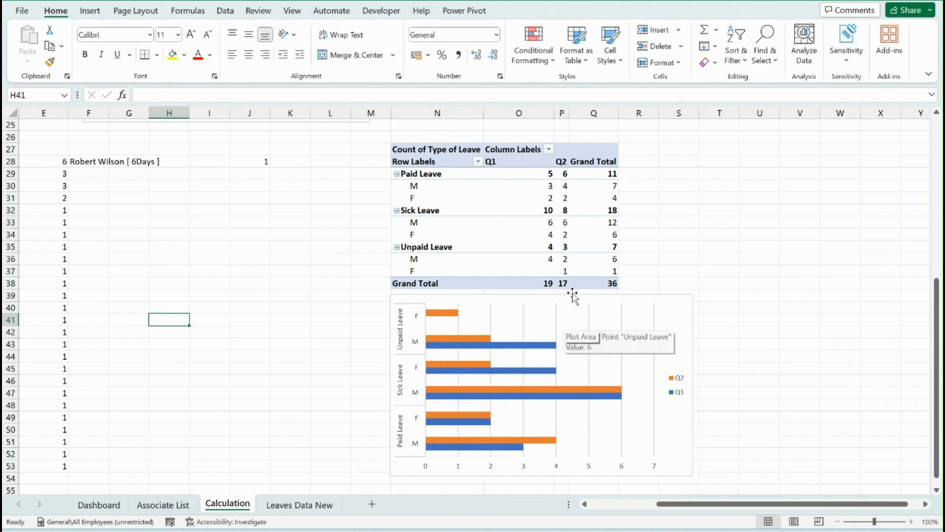
Create a PivotTable from the Associate_List table at cell H30 of the Calculation sheet, counting Name of the Associate in the values
click(162, 504)
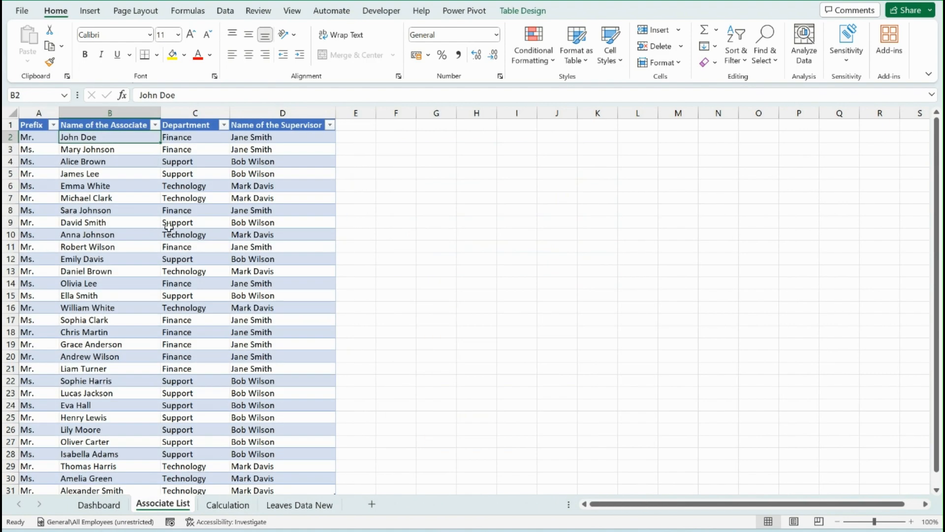
click(168, 224)
key(ctrl+Up)
key(ctrl+Left)
key(ctrl+shift+End)
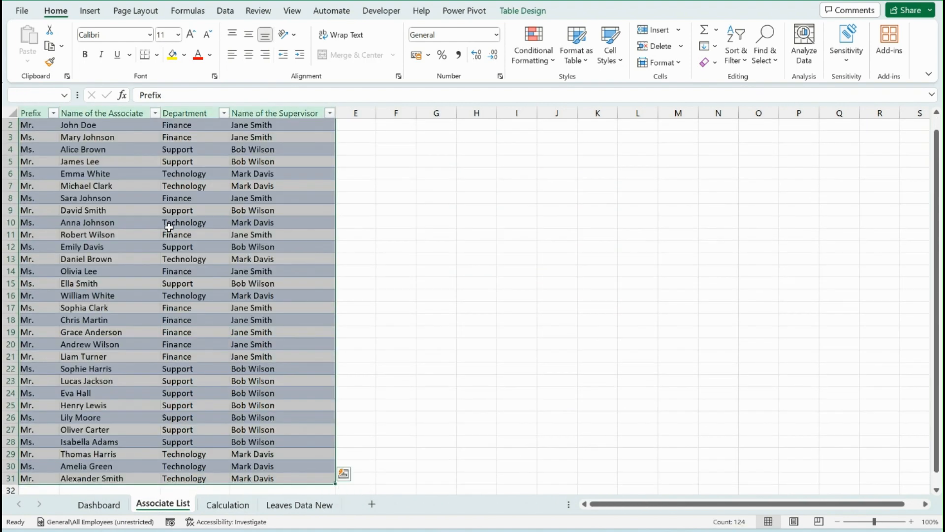
click(90, 11)
click(33, 51)
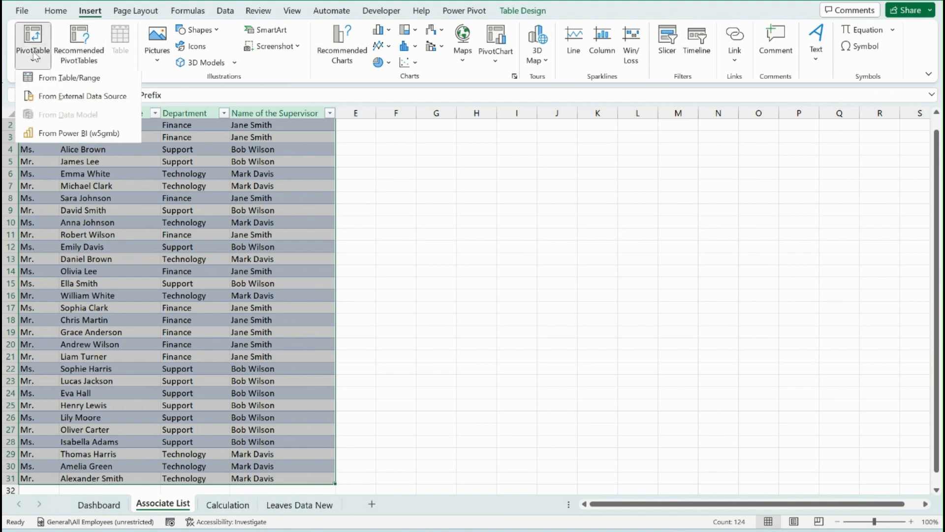
click(62, 79)
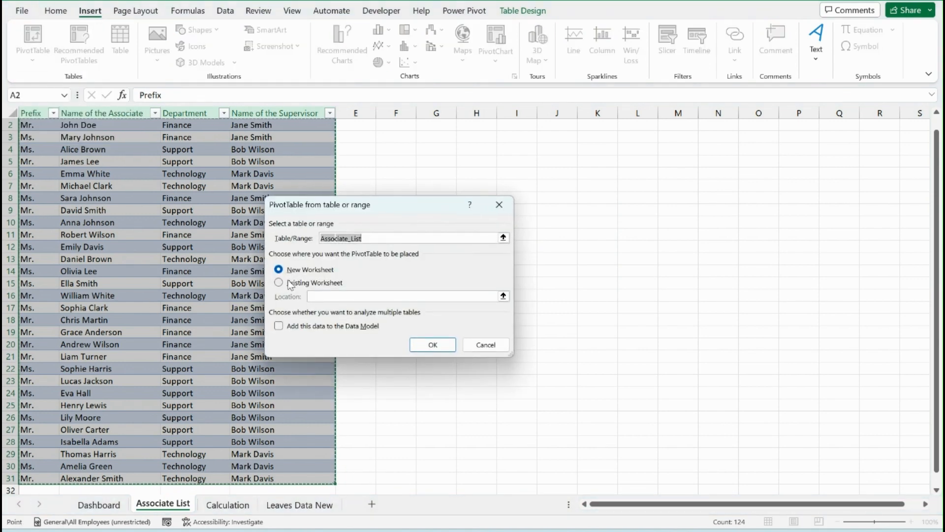
click(290, 284)
click(503, 296)
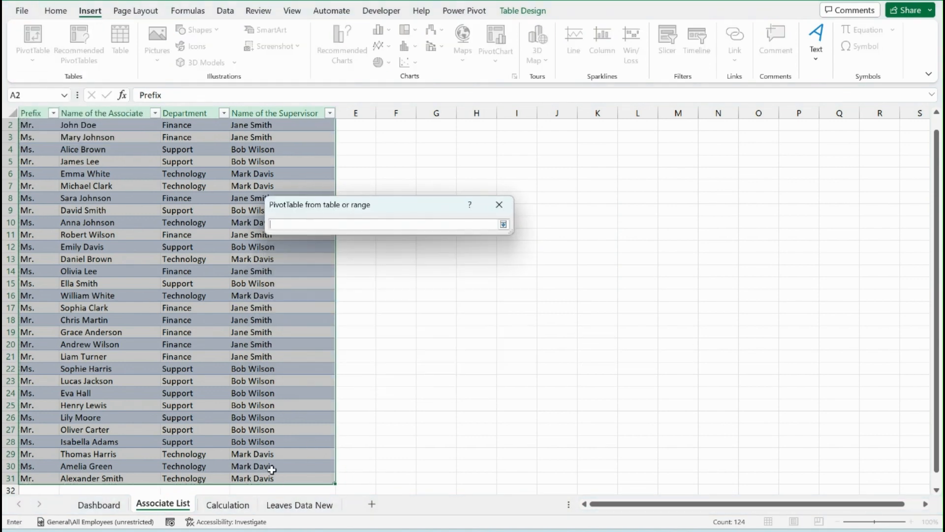
click(227, 505)
click(169, 186)
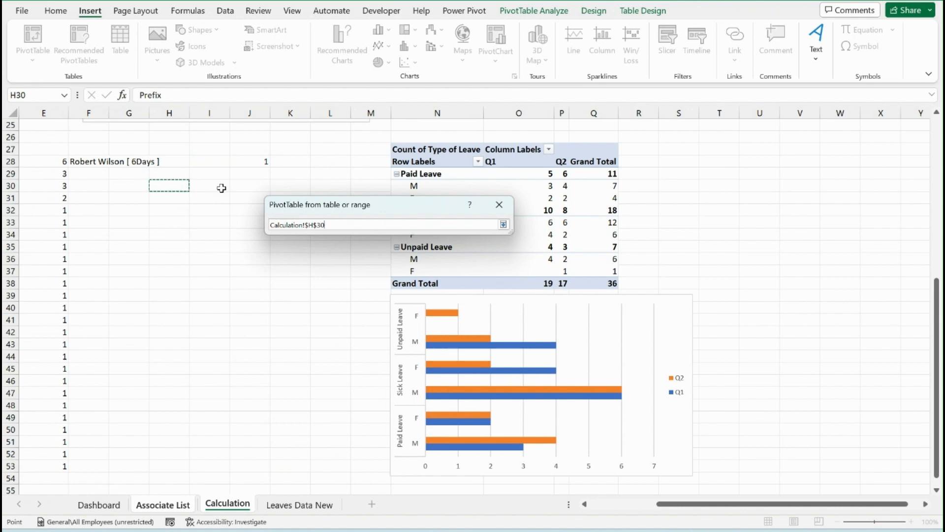
click(503, 224)
click(449, 349)
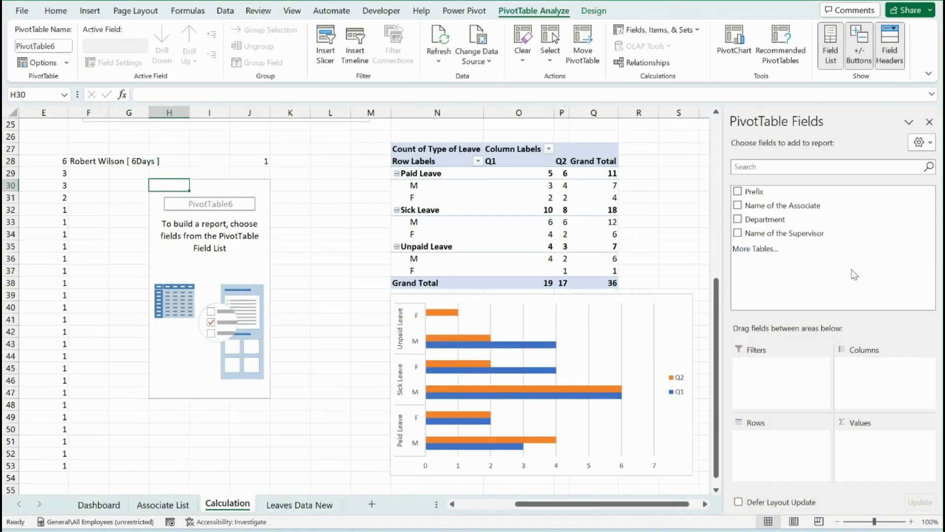
drag(788, 205, 882, 438)
click(253, 199)
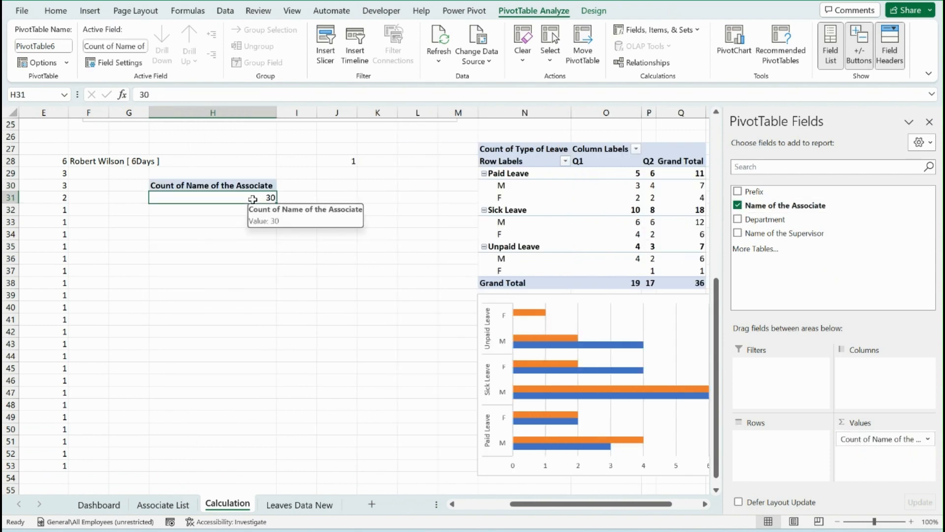
Enter the label "Count of Leaves" in I31 beside the associate count
click(302, 186)
key(Down)
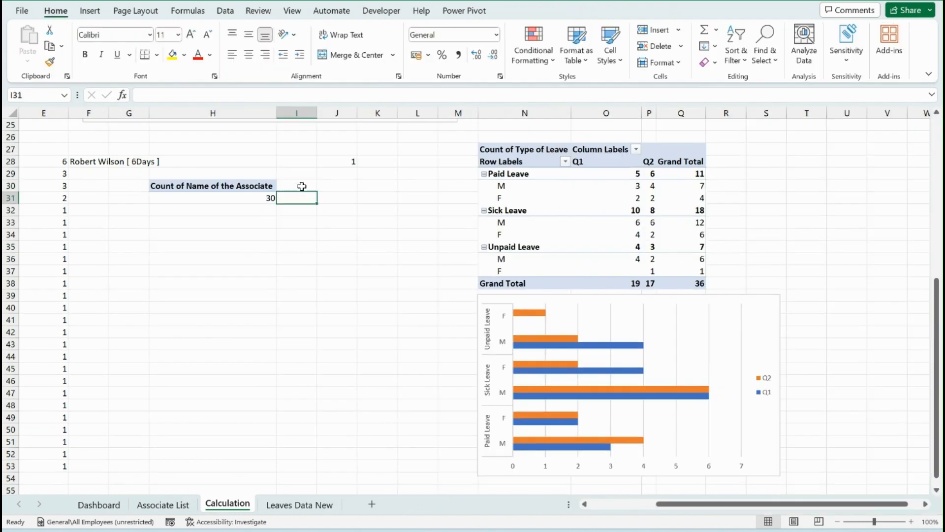
text(Count of Leaves)
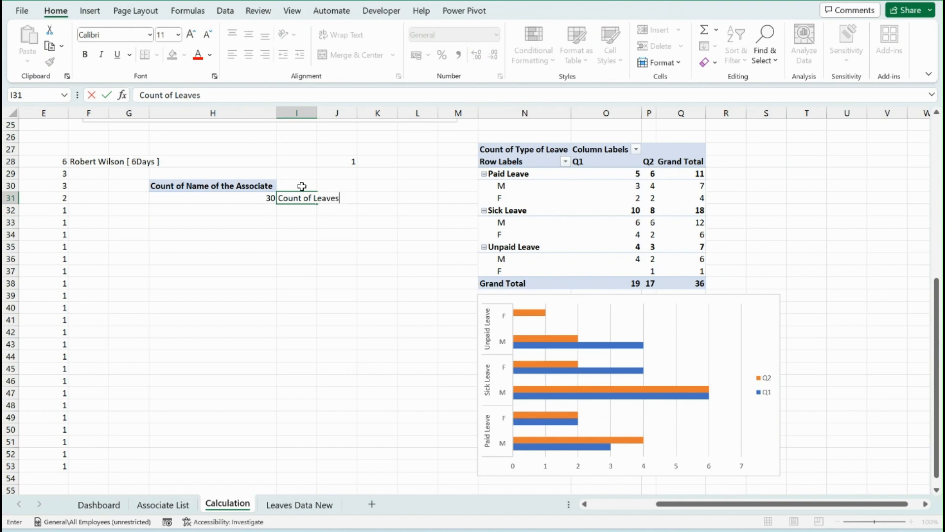
key(Return)
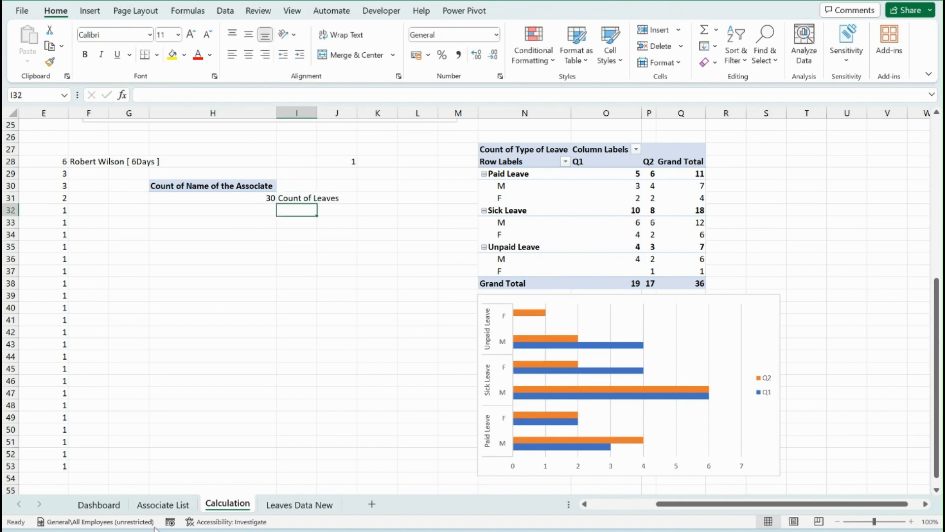
click(108, 506)
click(184, 503)
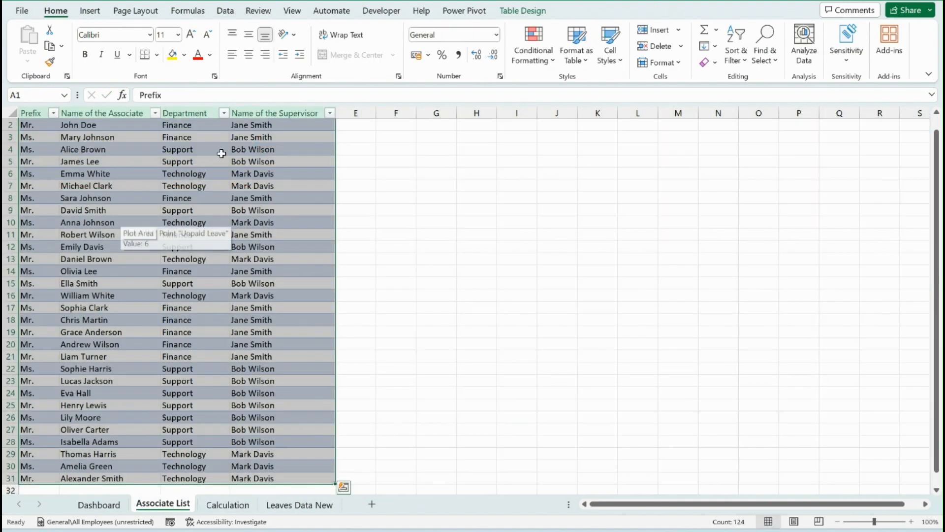
click(92, 11)
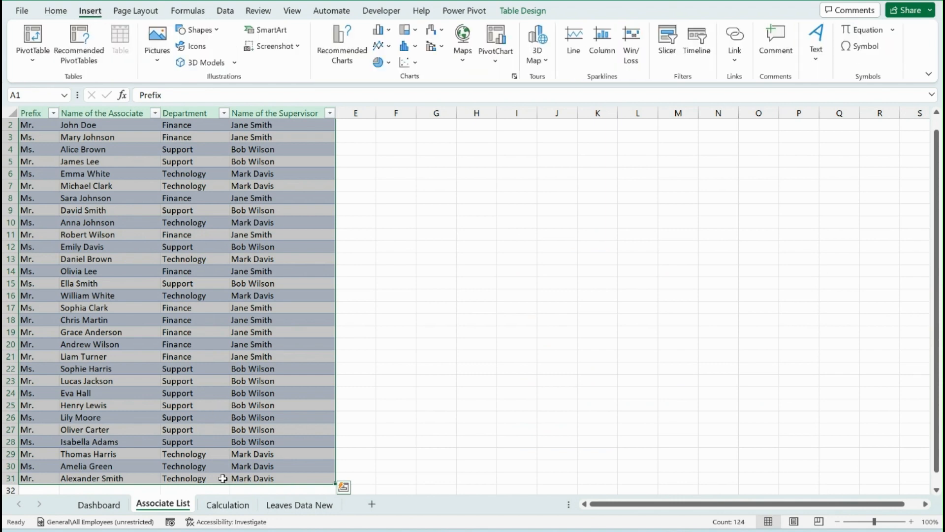
click(224, 506)
click(272, 198)
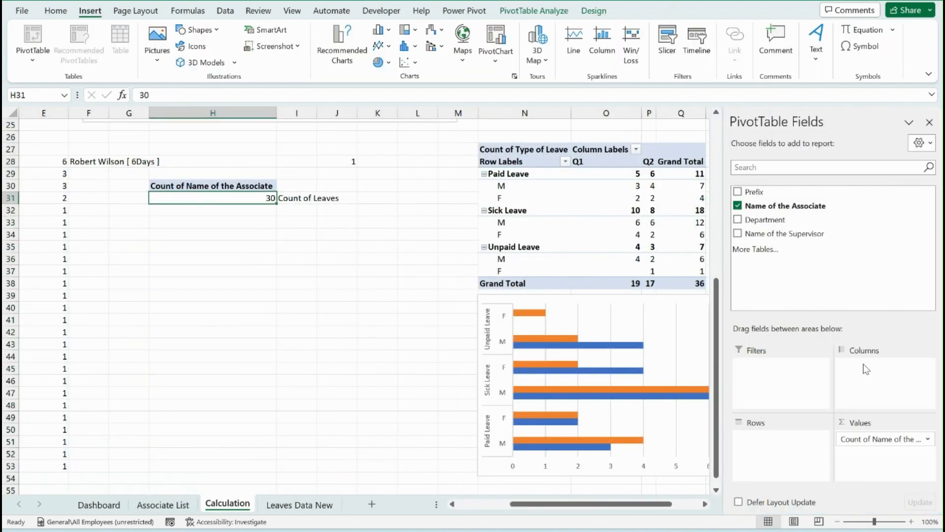
Change the label in I31 to "Count of Employees"
double_click(298, 203)
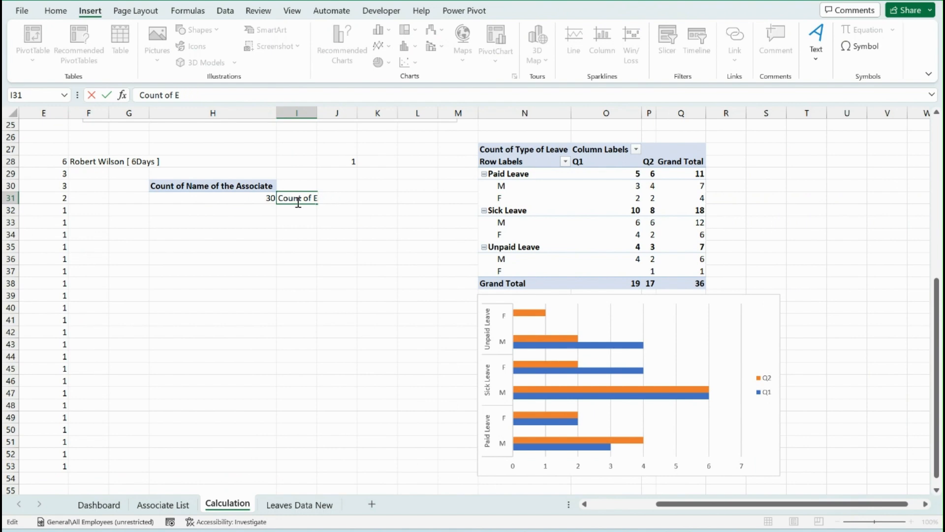
text(s)
key(Return)
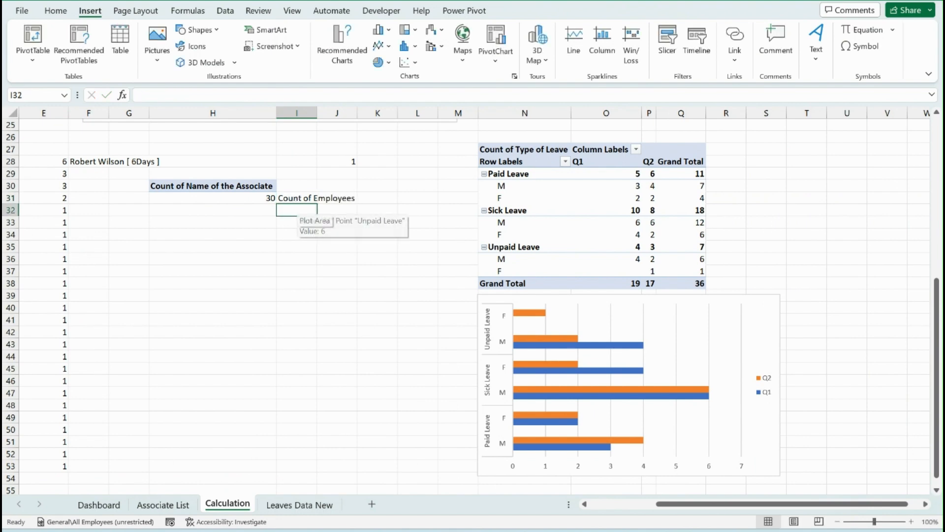
Create a PivotTable from the Leaves table at cell H33 of the Calculation sheet, counting Name of the Associate in the values
click(301, 503)
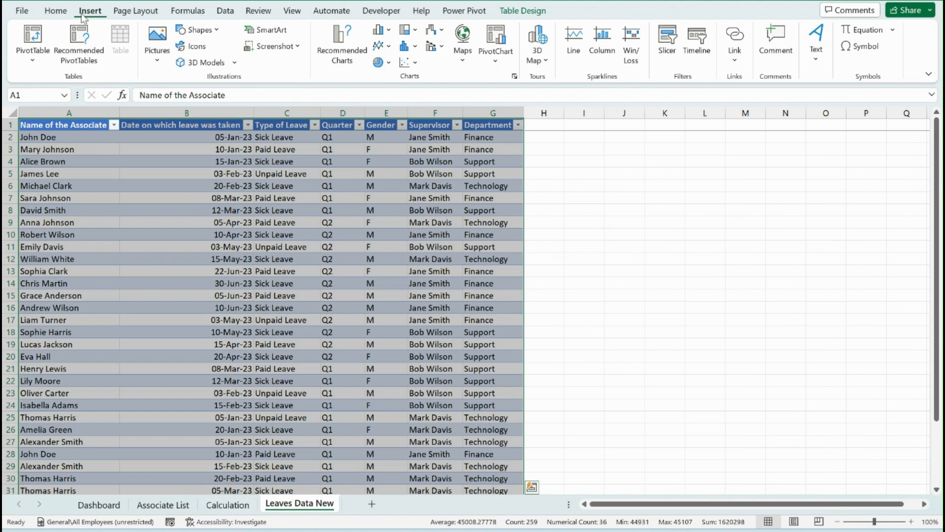
click(33, 44)
click(59, 81)
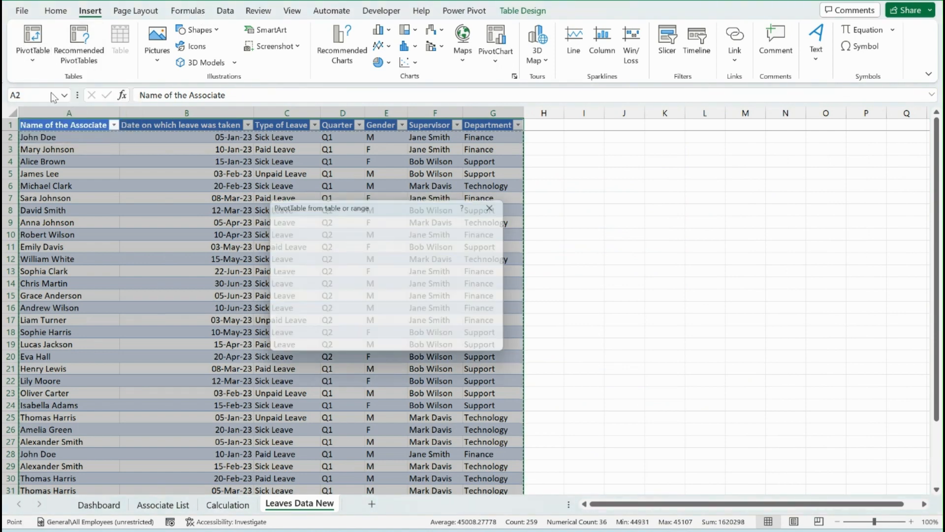
click(292, 283)
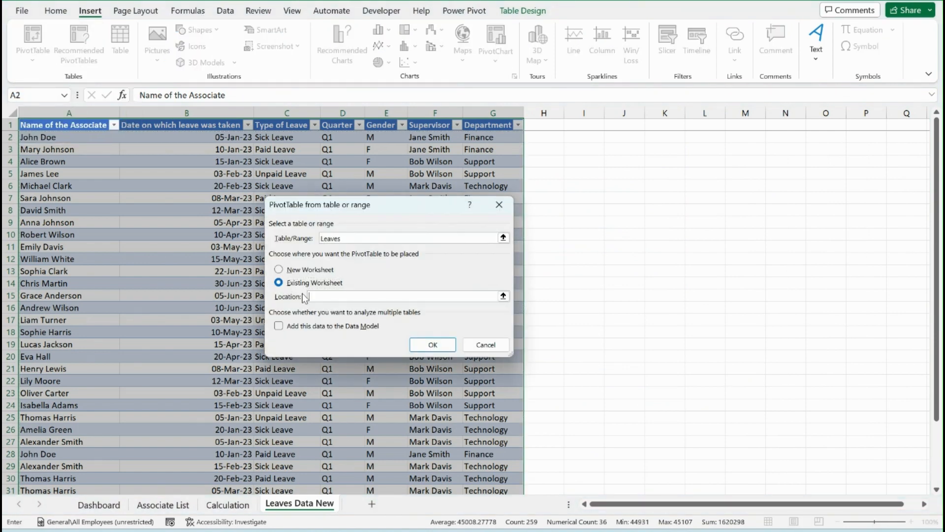
click(503, 296)
click(228, 503)
click(195, 221)
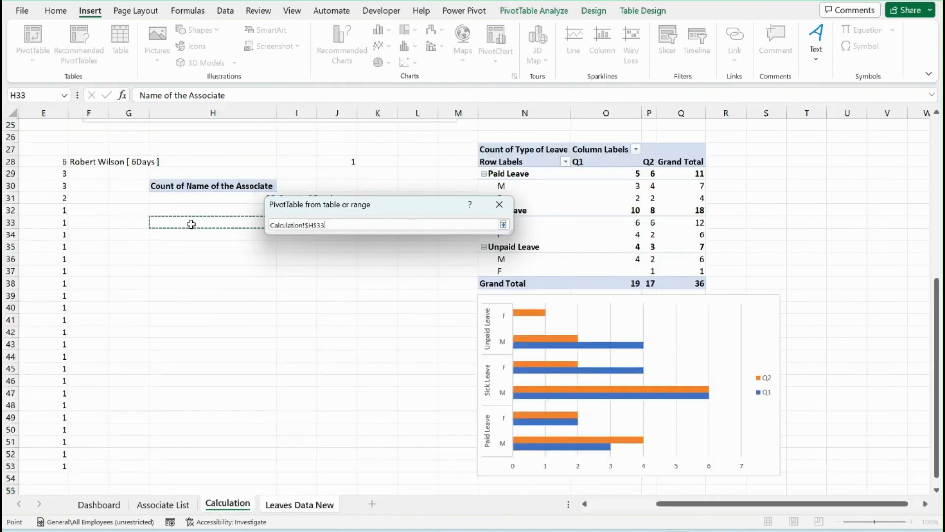
click(503, 224)
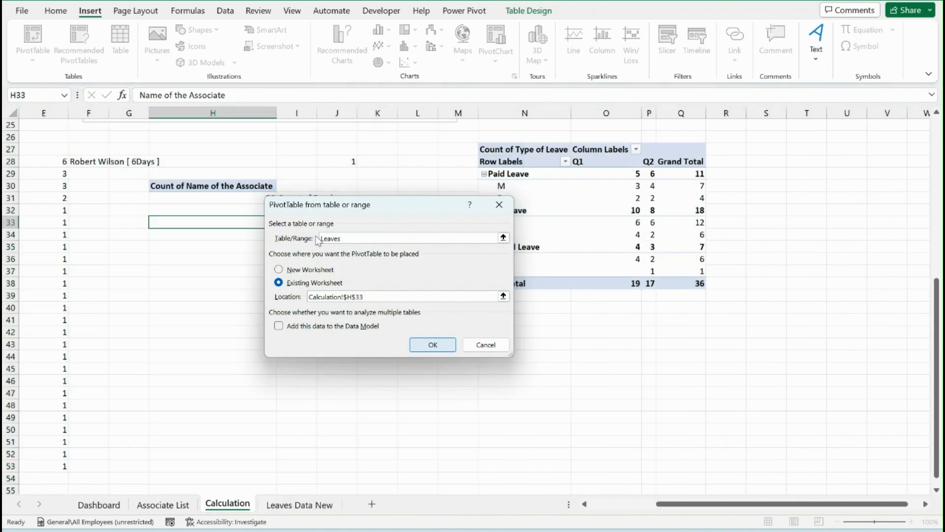
click(410, 344)
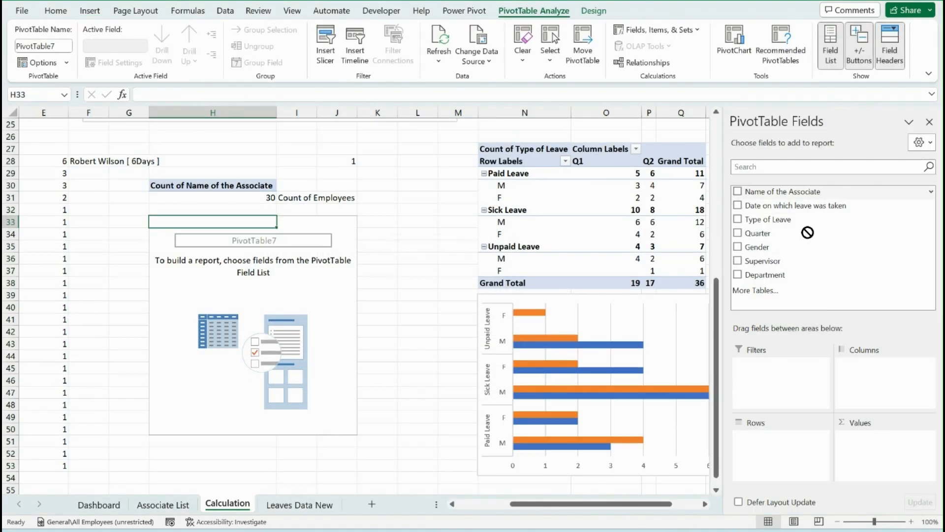
drag(808, 192, 865, 445)
Enter the label "Count of Leaves" in I34 beside the leave count
click(300, 238)
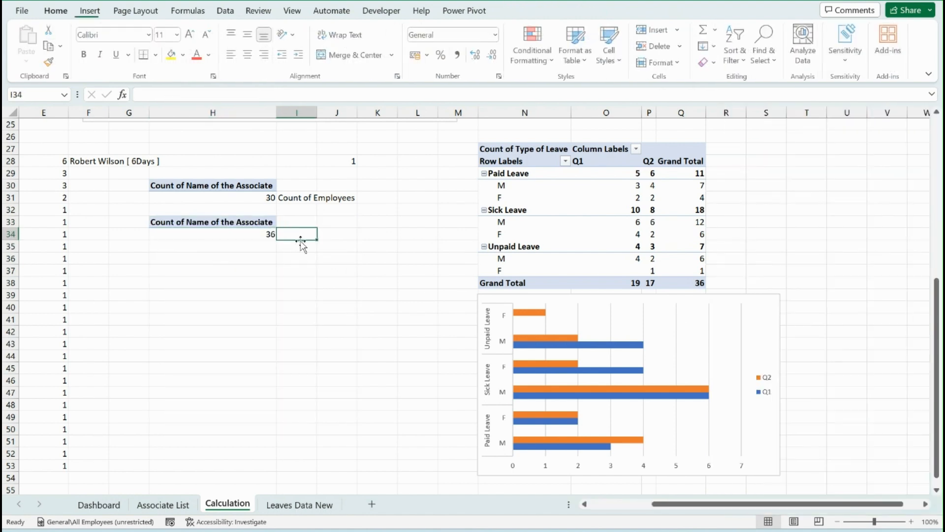
text(C)
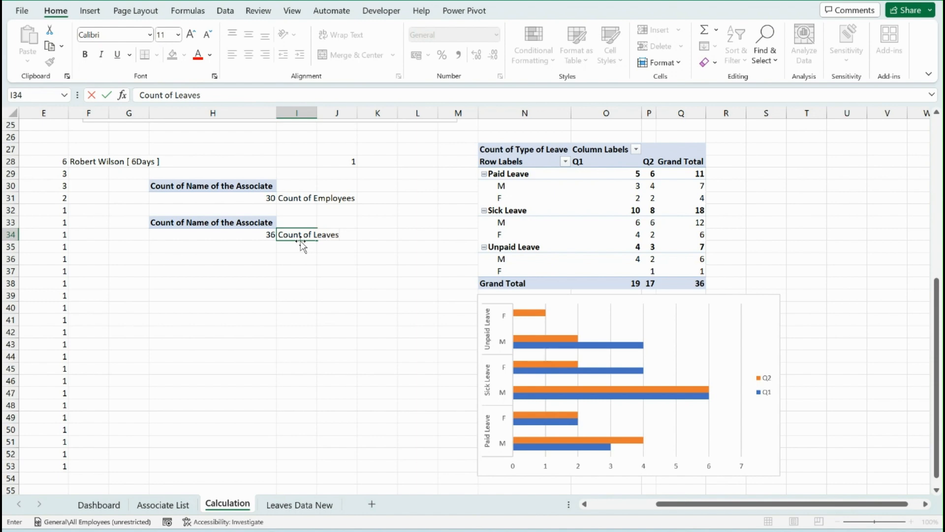
text(ount of Leaves)
key(Return)
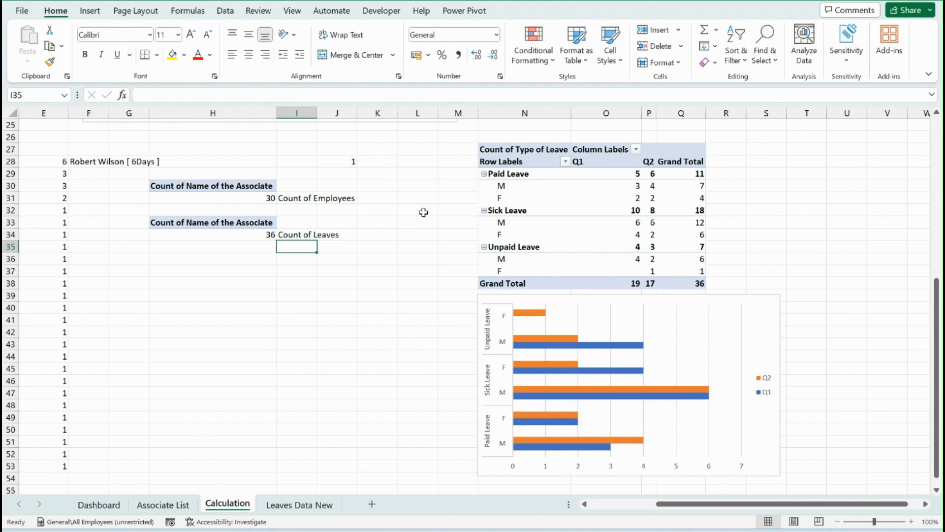
Enter the date 01/01/2023 in K30 and format it as day-month abbreviation-year
click(384, 186)
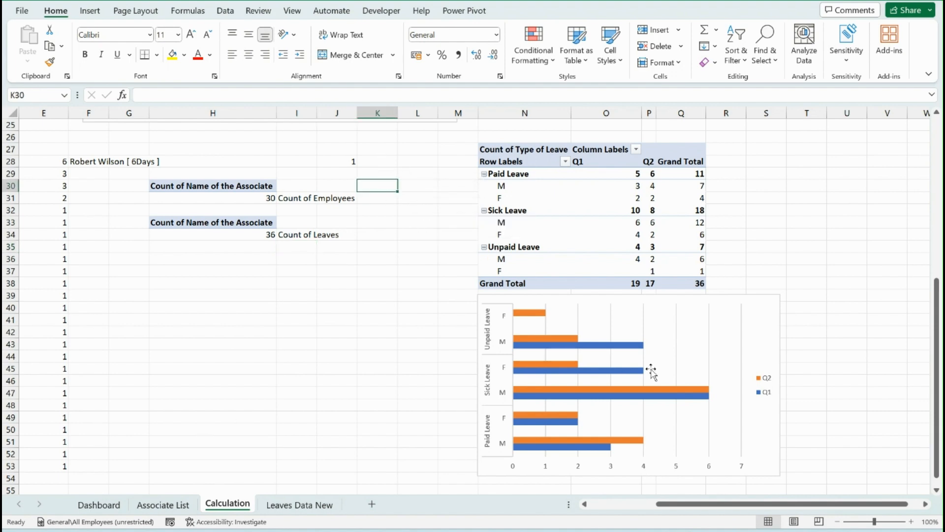
text(01/01/2023)
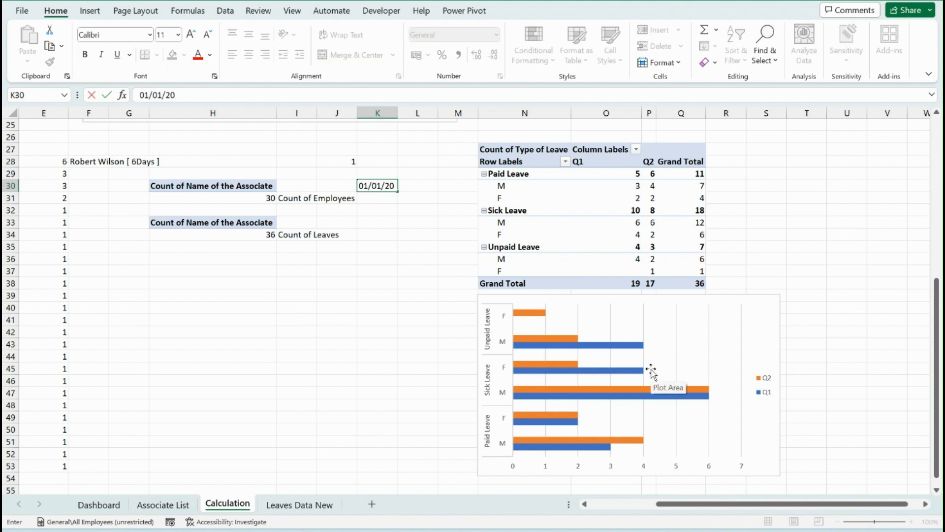
key(ctrl+Return)
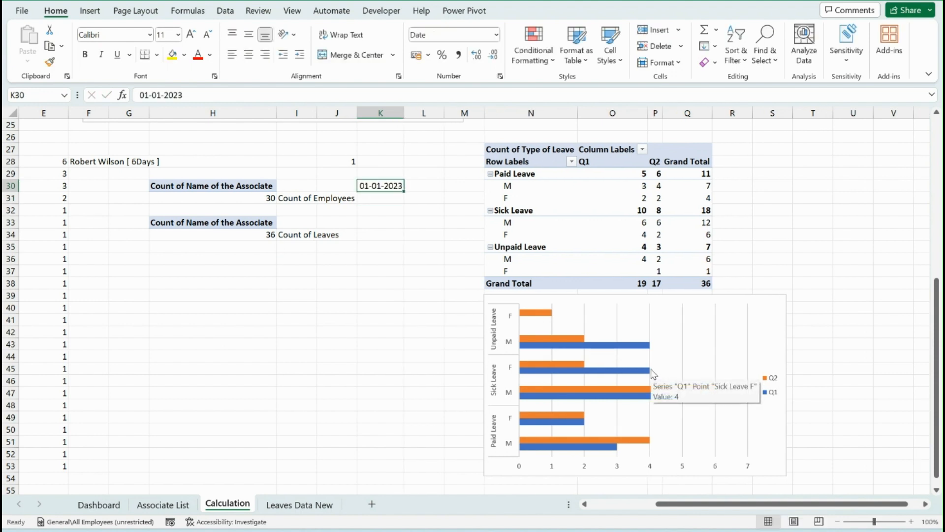
key(ctrl+shift+3)
Enter the formula =EDATE(K30,1) in K31 to calculate the following month's date
key(Down)
text(=eo)
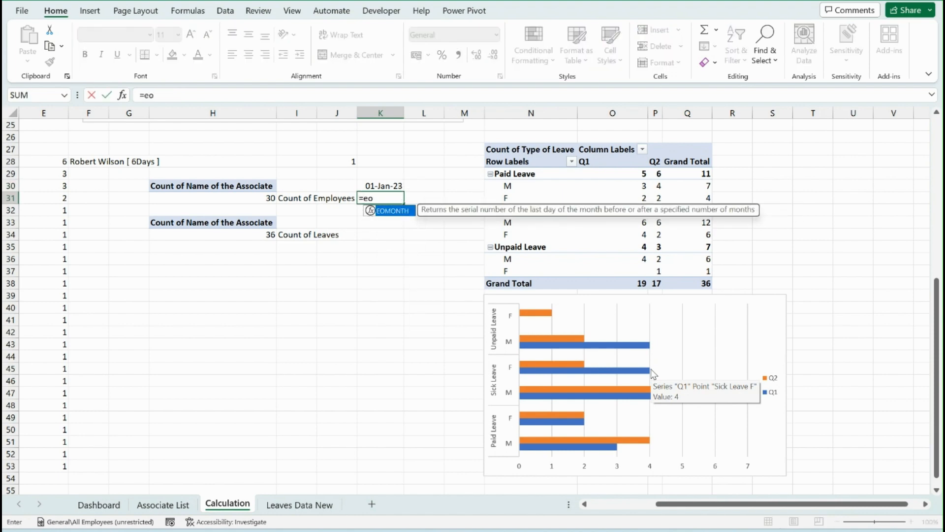
key(BackSpace)
text(da)
key(Tab)
key(Up)
text(,)
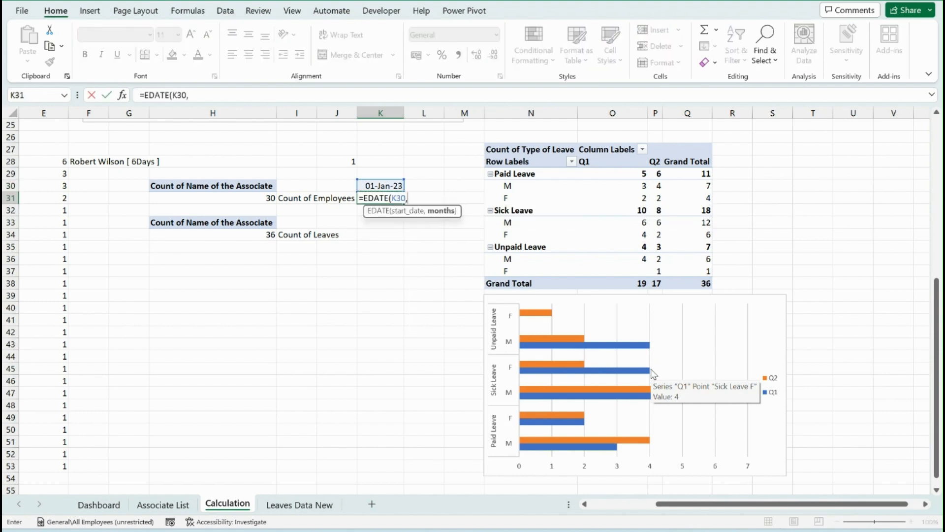
text(1))
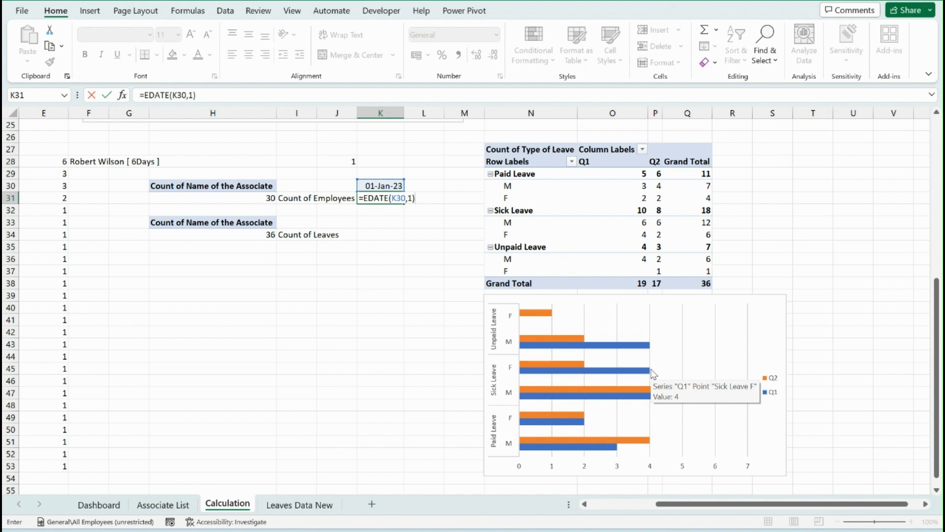
key(Return)
Apply the day-month abbreviation-year date format to K30:K35
key(Up)
key(Up)
key(shift+Down)
key(shift+Down)
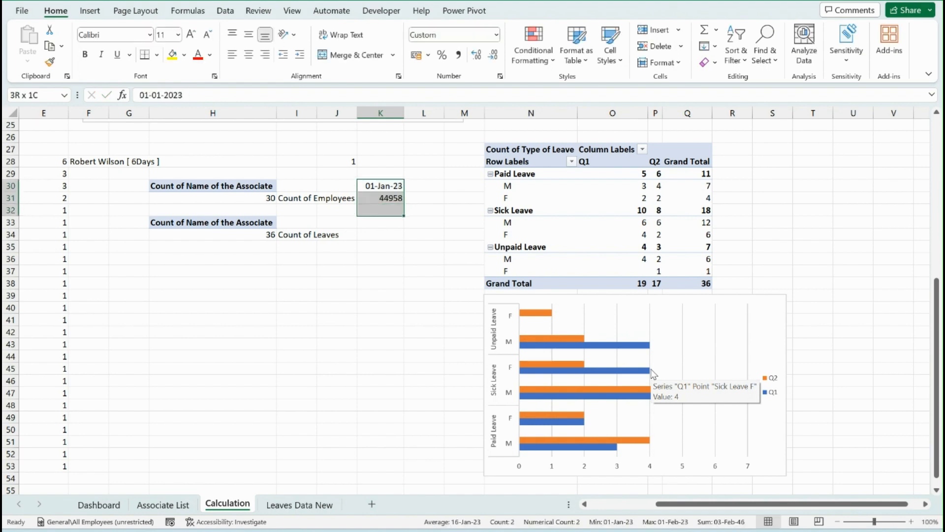
key(shift+Down)
key(shift+Down)
key(shift+Down)
key(ctrl+shift+3)
Fill the EDATE formula down from K31 through K35 to list the months up to June 2023
key(Down)
key(Down)
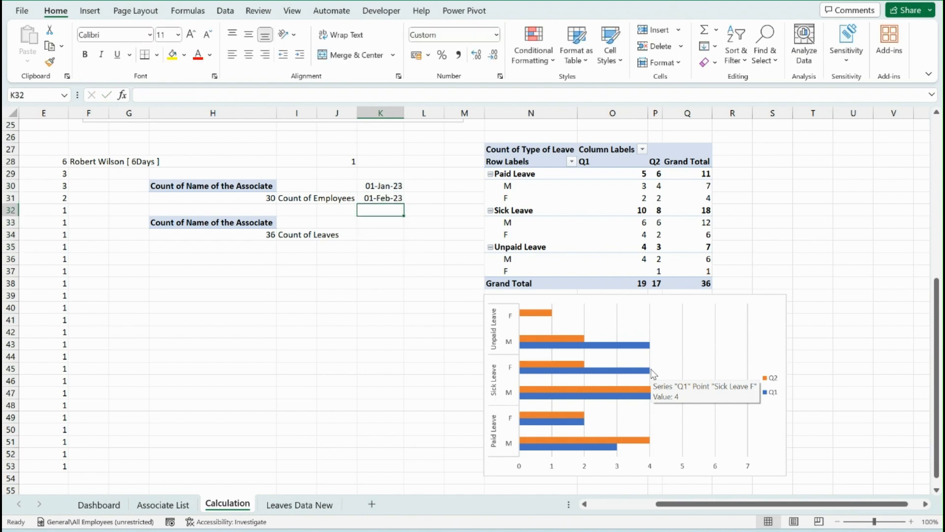
key(ctrl+d)
key(Down)
key(ctrl+d)
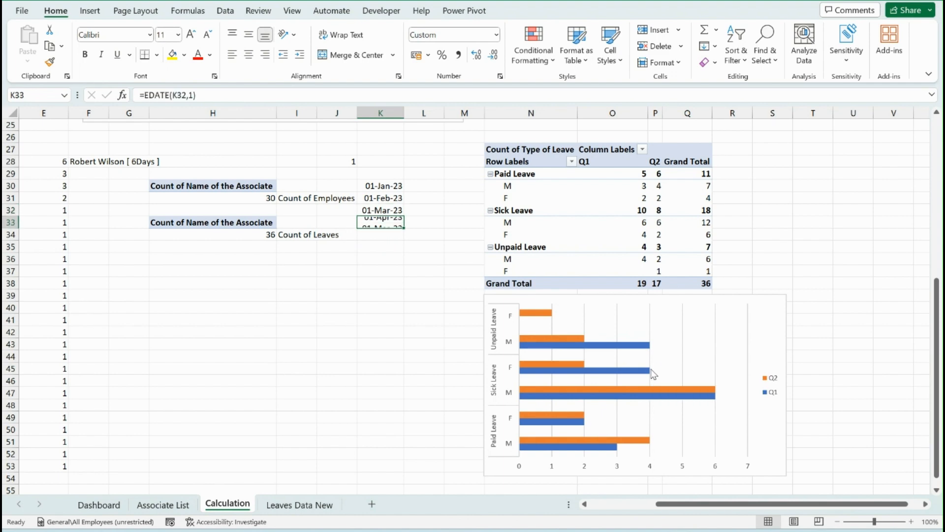
key(Down)
key(ctrl+d)
key(Down)
key(ctrl+d)
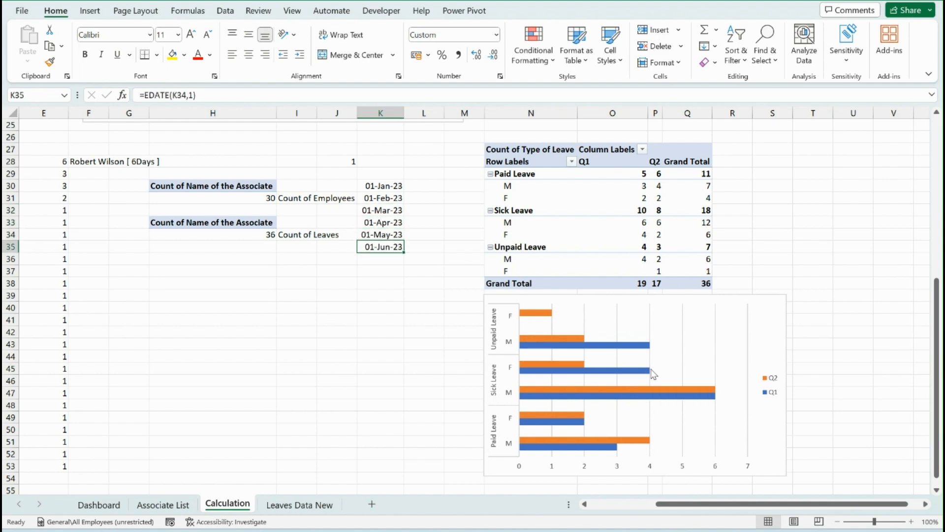
Apply the custom number format mm-yyyy to the dates in K30:K35
drag(384, 186, 386, 248)
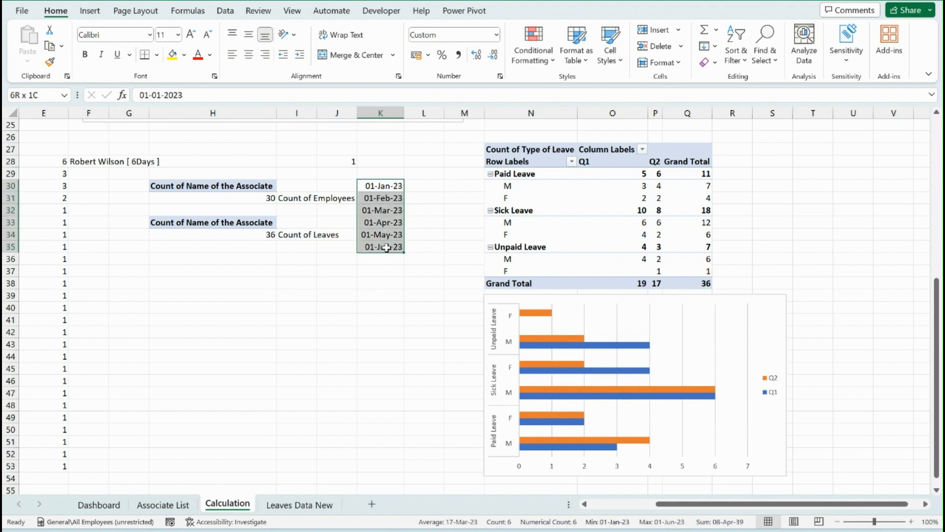
right_click(390, 185)
click(438, 440)
click(318, 296)
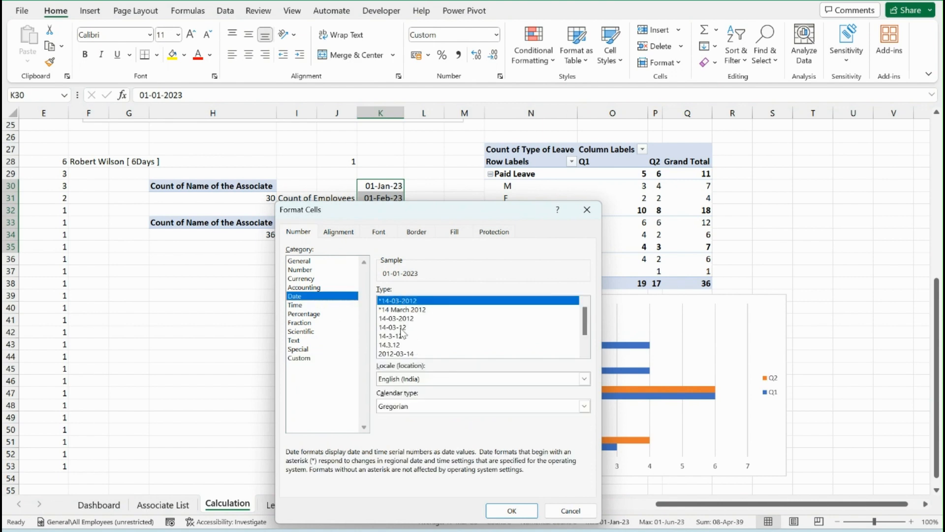
click(334, 358)
click(389, 302)
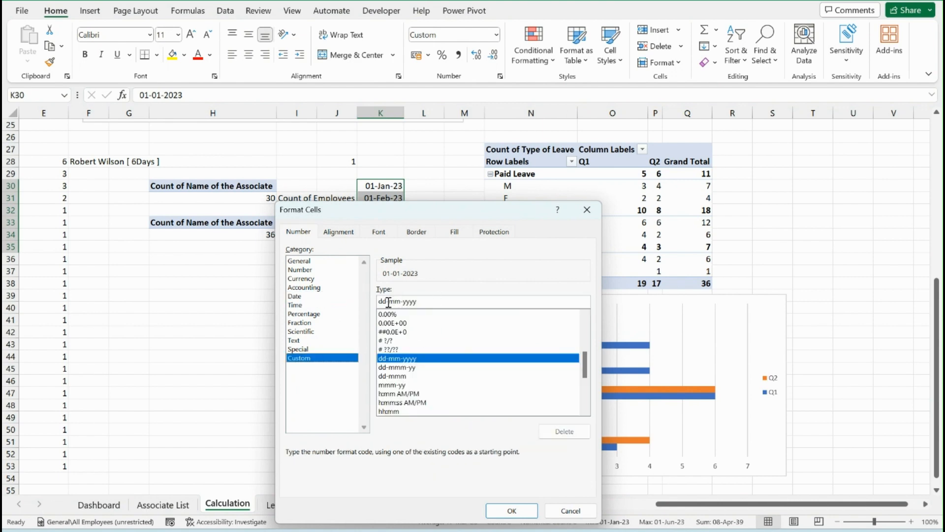
key(BackSpace)
key(BackSpace)
key(BackSpace)
key(Return)
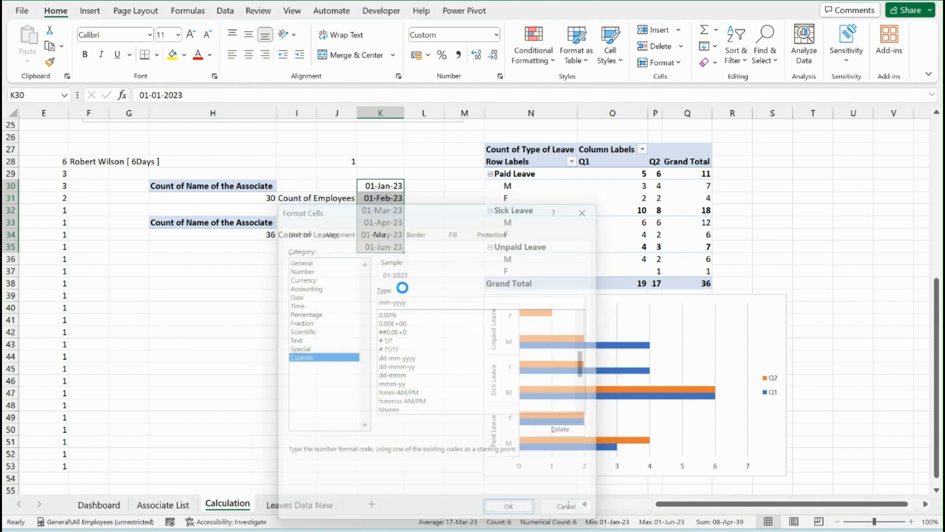
Set the custom number format of the dates in K30:K35 to mmm-yy
right_click(380, 185)
click(397, 436)
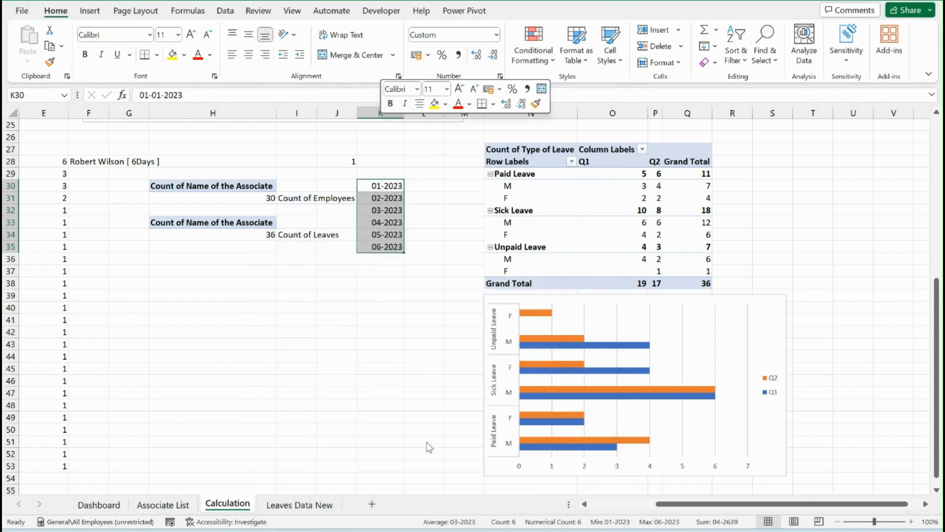
click(379, 301)
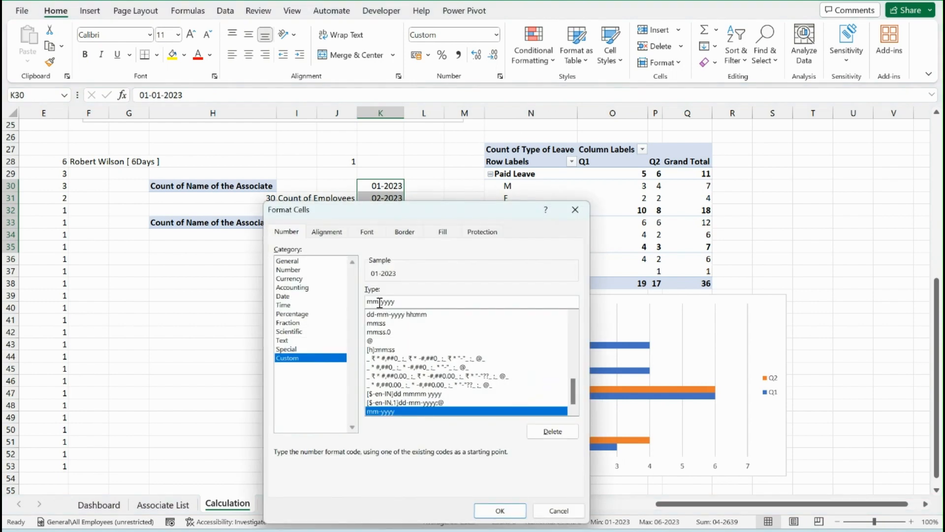
text(m)
key(BackSpace)
key(BackSpace)
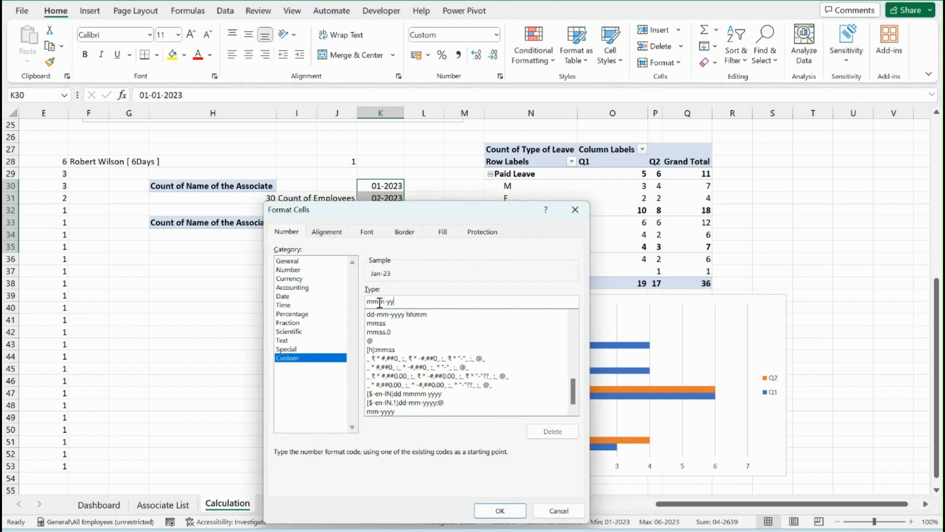
key(Return)
Add the headers "Month" in K29 and "working Days" in L29 above the date list
key(Right)
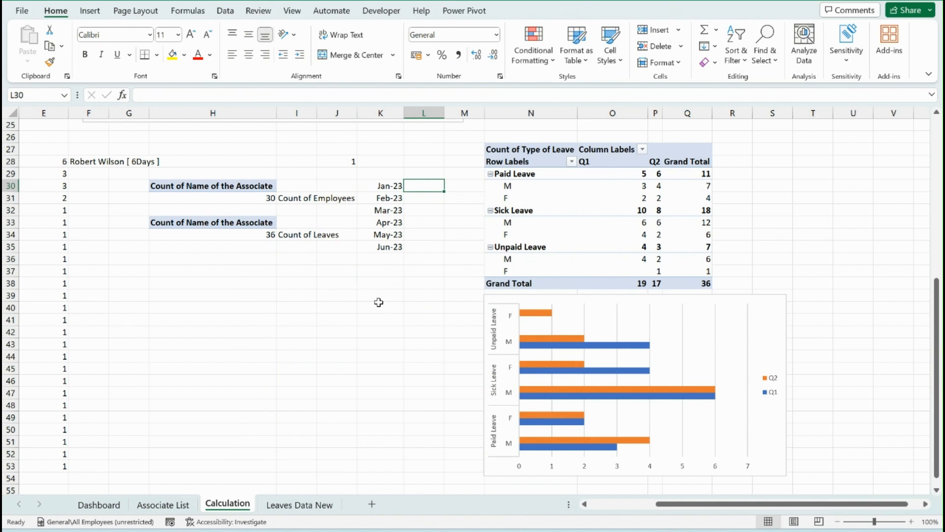
key(Left)
key(Up)
text(Month)
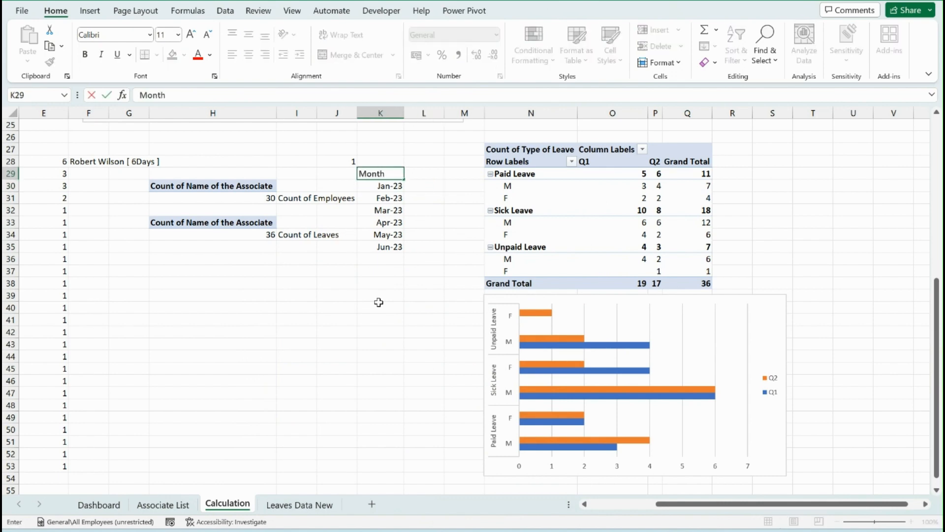
key(Right)
text(working)
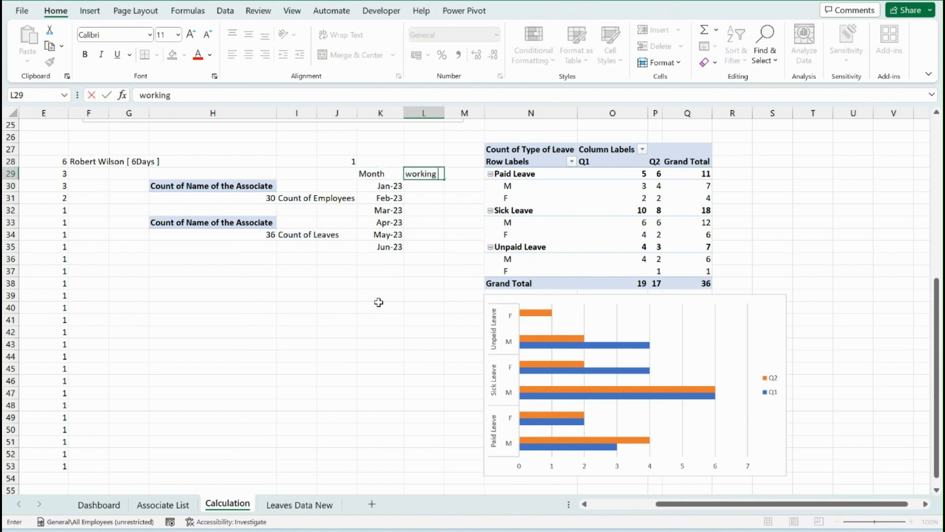
text( Days)
key(Return)
Enter the formula =NETWORKDAYS(K30,EOMONTH(K30,0)) in L30 to calculate January's working days
text(=)
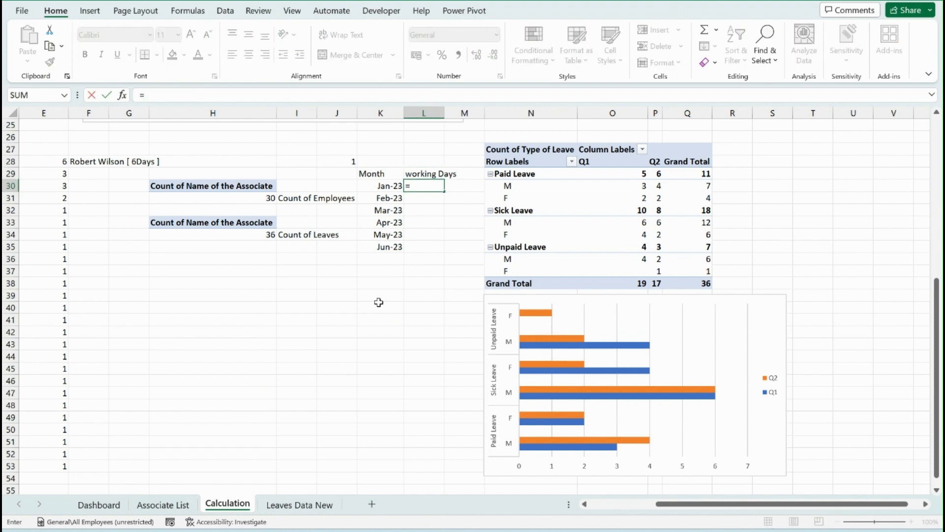
text(net)
key(Tab)
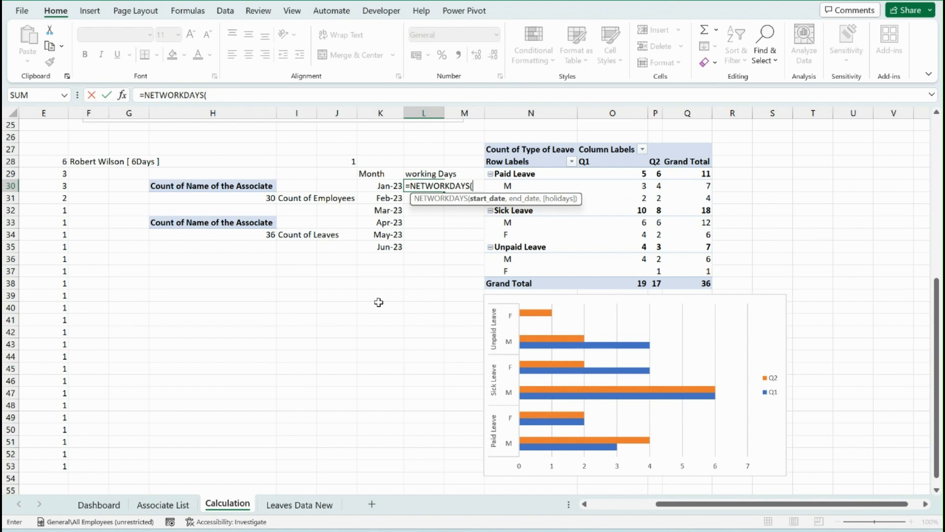
key(Left)
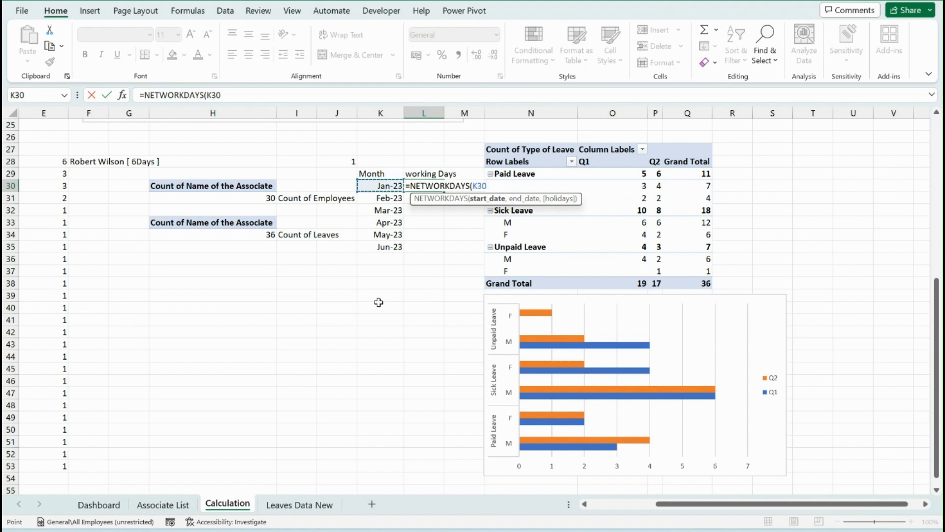
text(,)
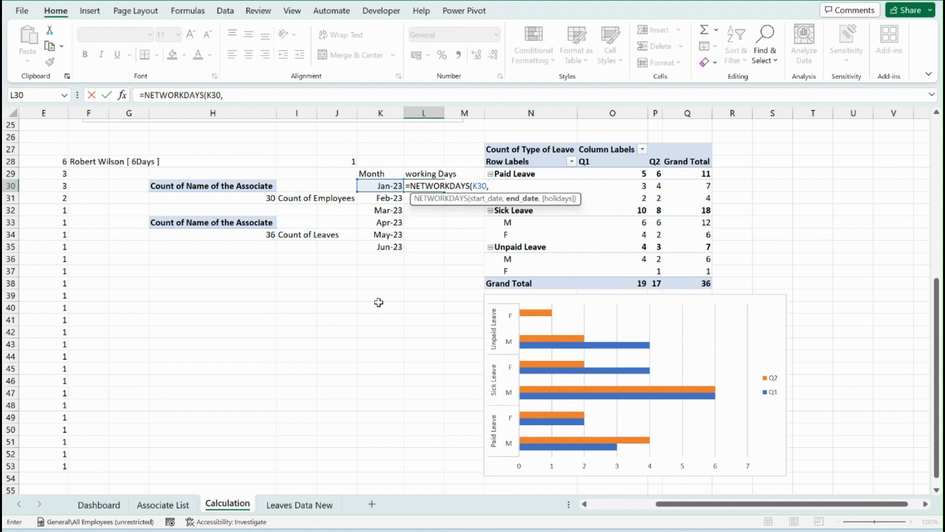
text(eo)
key(Tab)
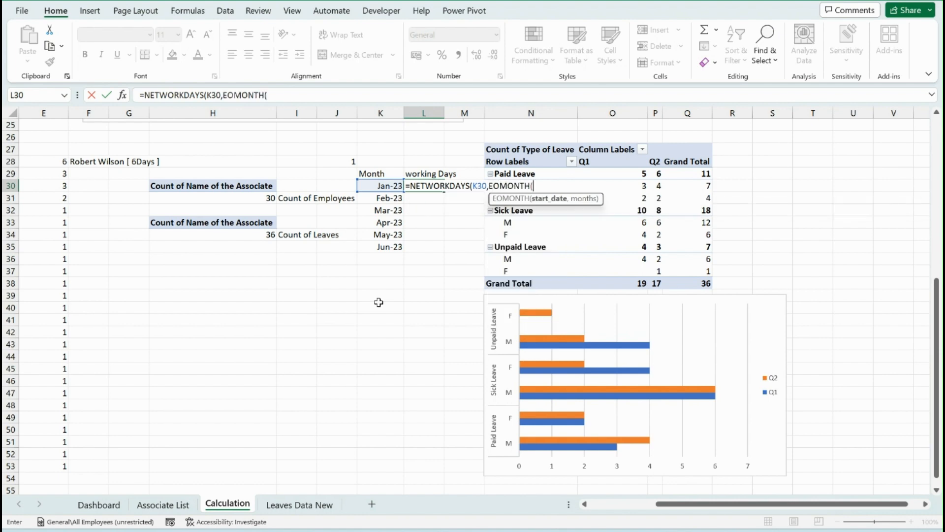
click(383, 185)
text(,)
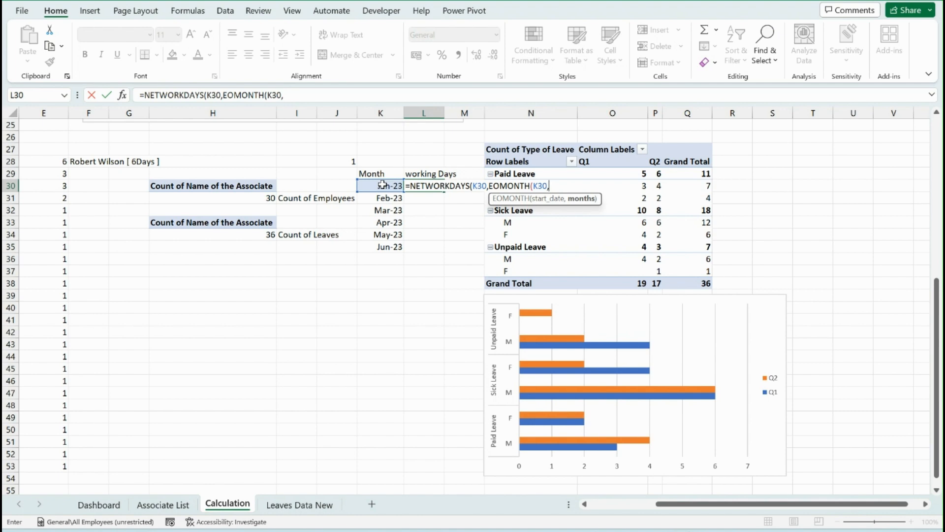
text(0)
text())
key(Return)
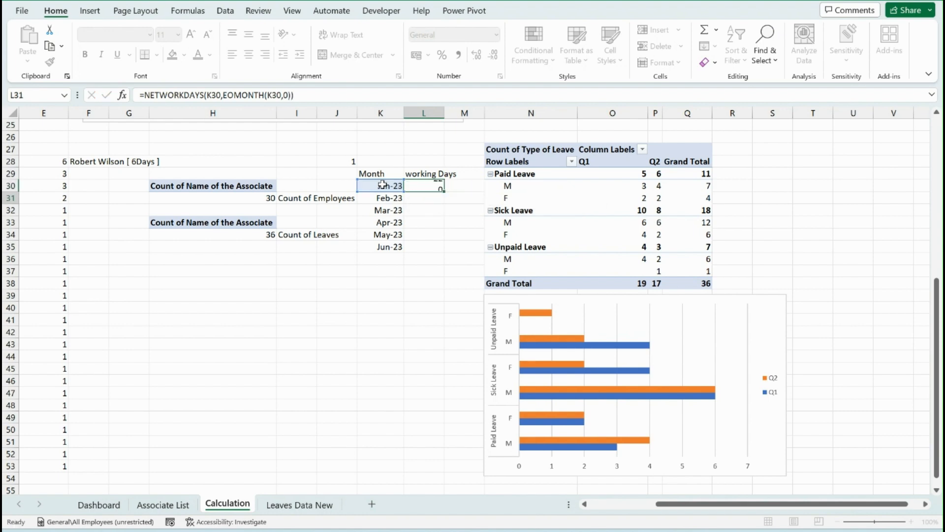
Fill the NETWORKDAYS formula down from L30 through L35 for the remaining months
key(Left)
key(ctrl+Down)
key(Right)
key(ctrl+shift+Up)
key(ctrl+d)
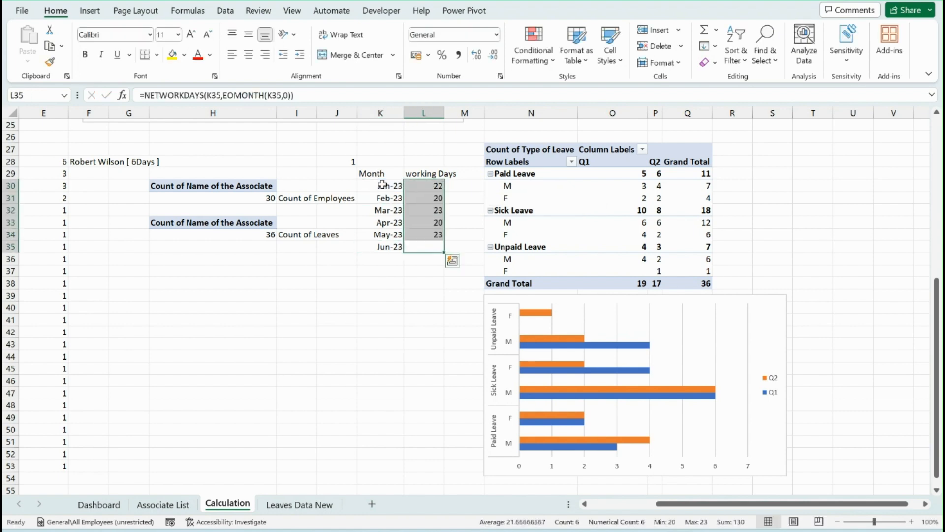
key(Up)
key(Up)
key(Up)
key(Up)
key(Up)
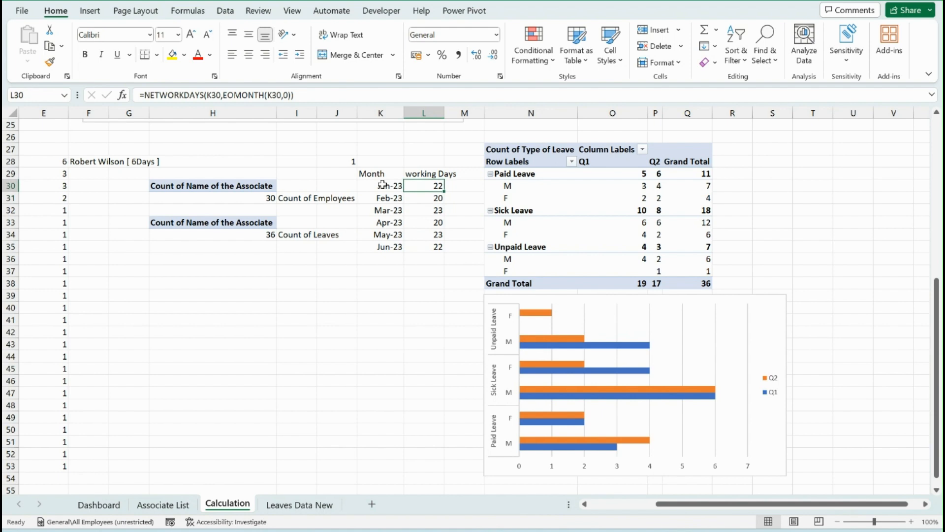
Move the Month and working Days table from K29:L35 to the range starting at U2
scroll(616, 221, up, 3)
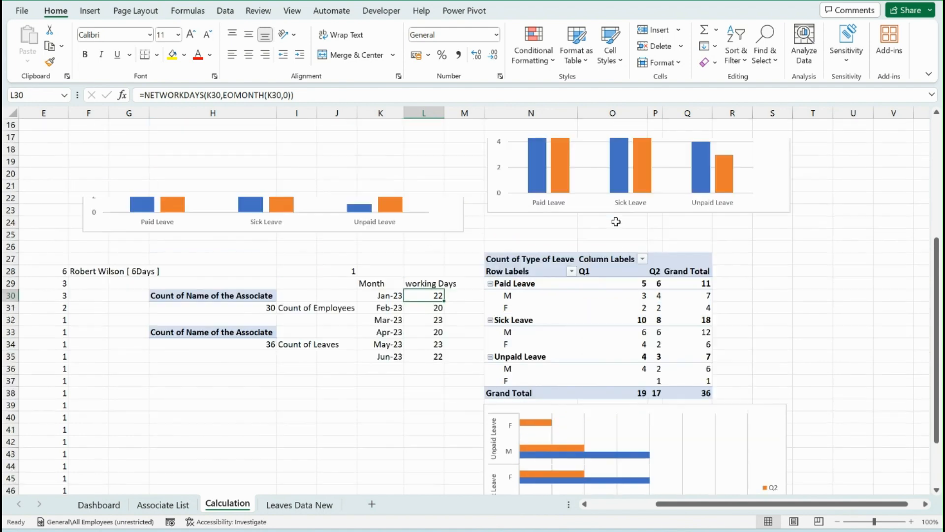
drag(365, 284, 416, 367)
key(ctrl+c)
scroll(416, 367, up, 5)
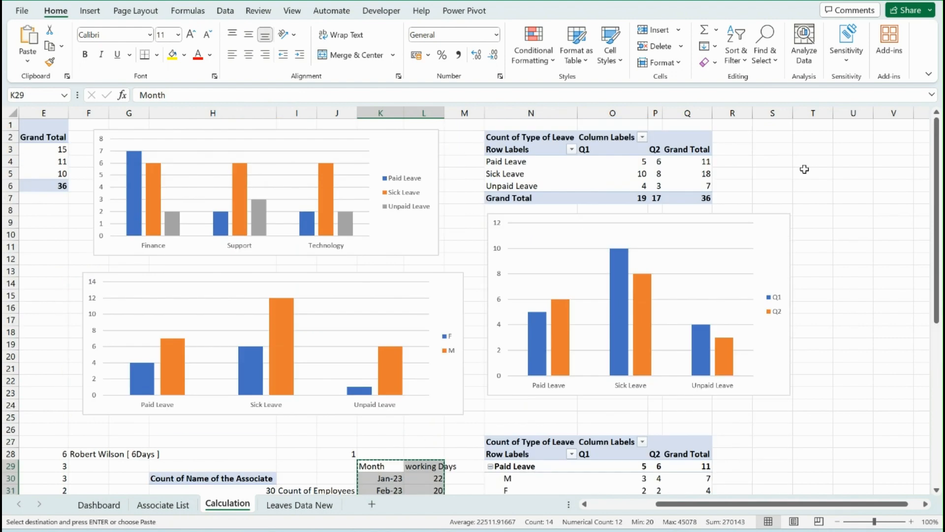
click(838, 137)
key(Return)
click(894, 232)
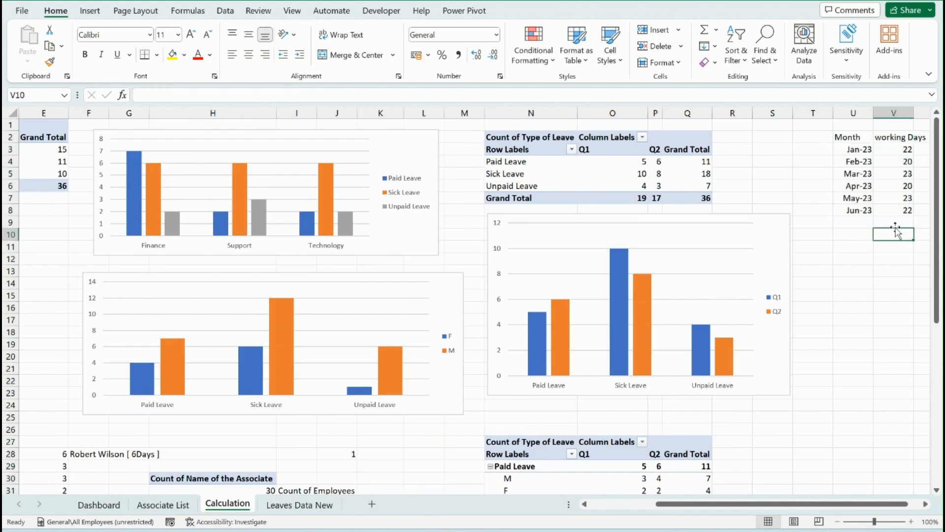
Add the header "holiday List" in X1, beside the working Days table
scroll(872, 165, right, 3)
click(863, 139)
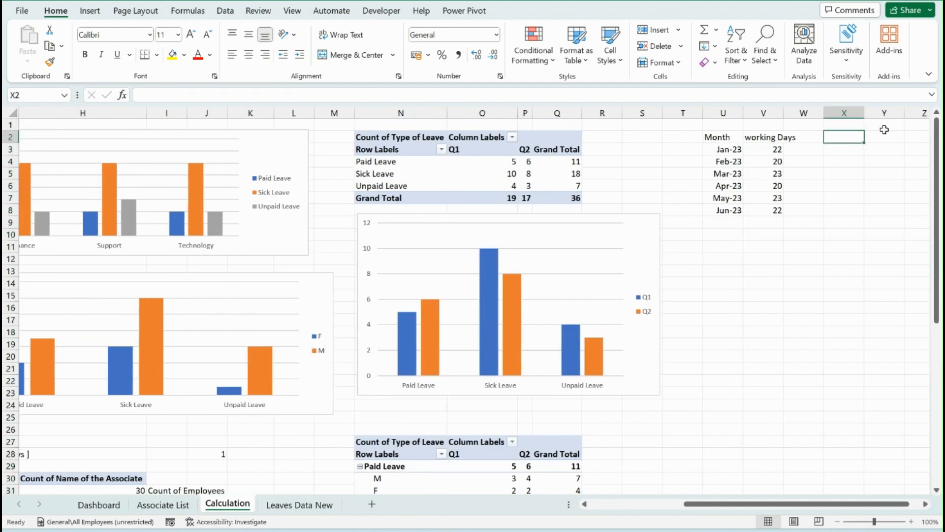
key(Up)
text(holiday Lis)
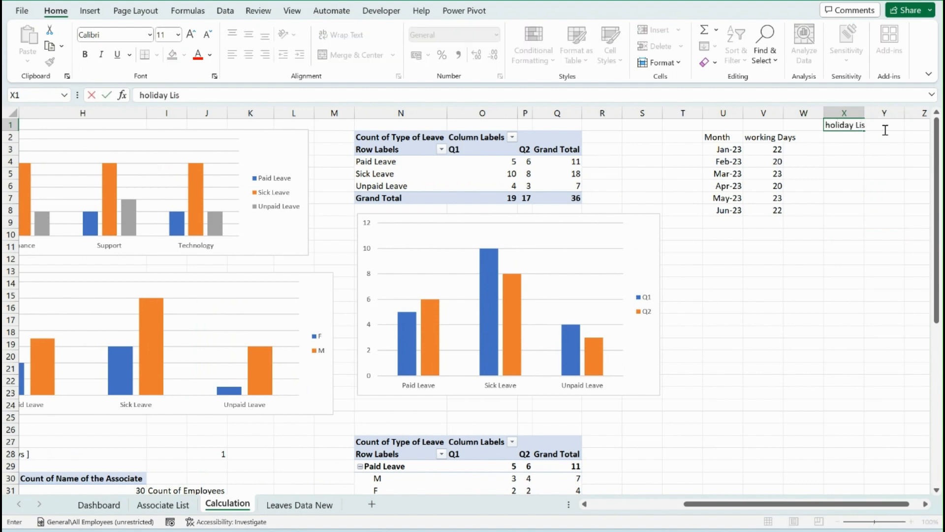
text(t)
key(Return)
List the holiday dates 01/01/2023, 17/01/2023, 21/2/2023, 30/05/2023 and 04/07/2023 in X2:X6
text(01)
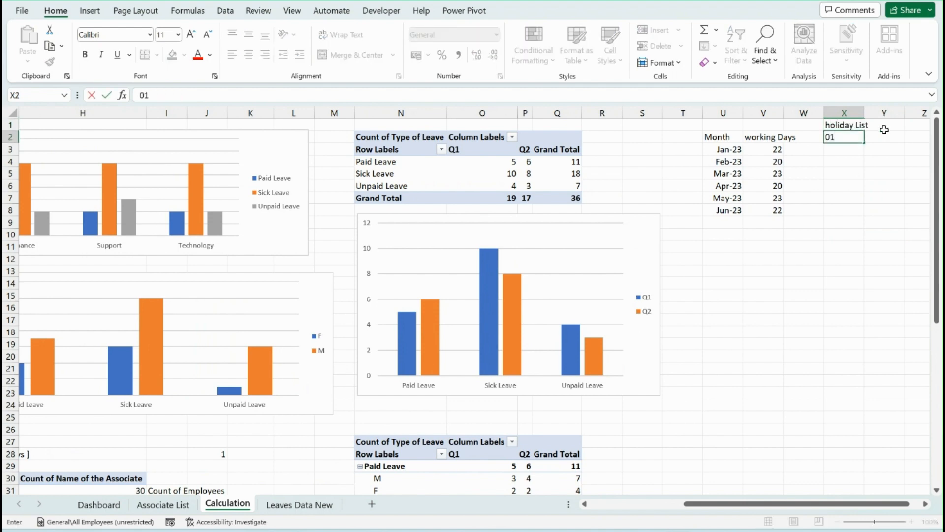
text(/01/2023)
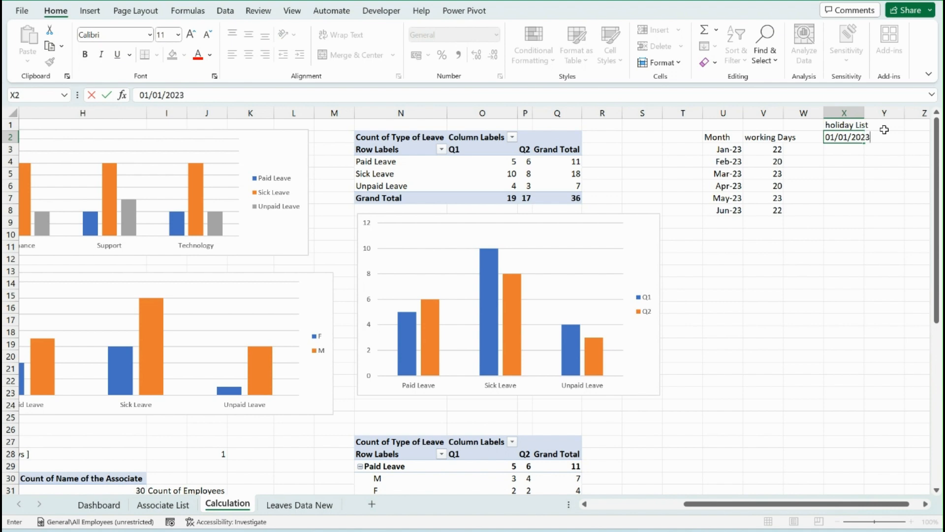
key(Return)
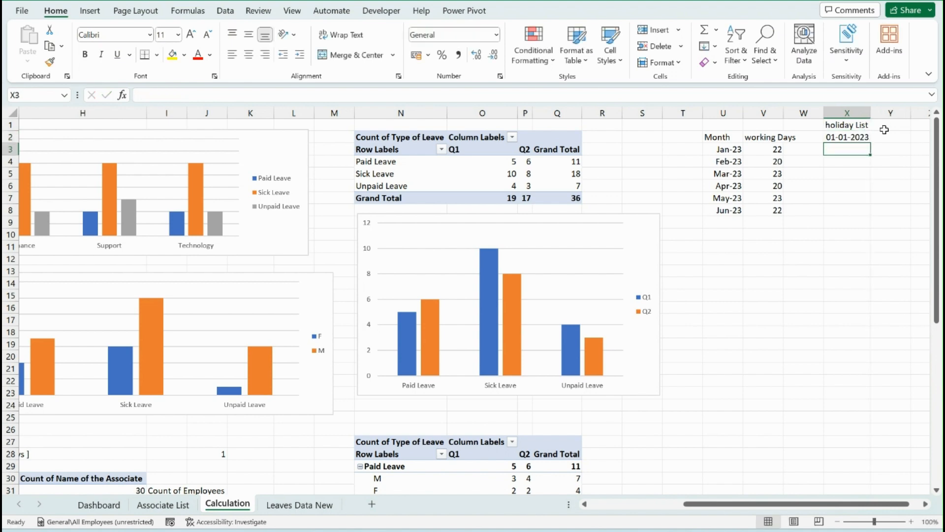
text(17/01/)
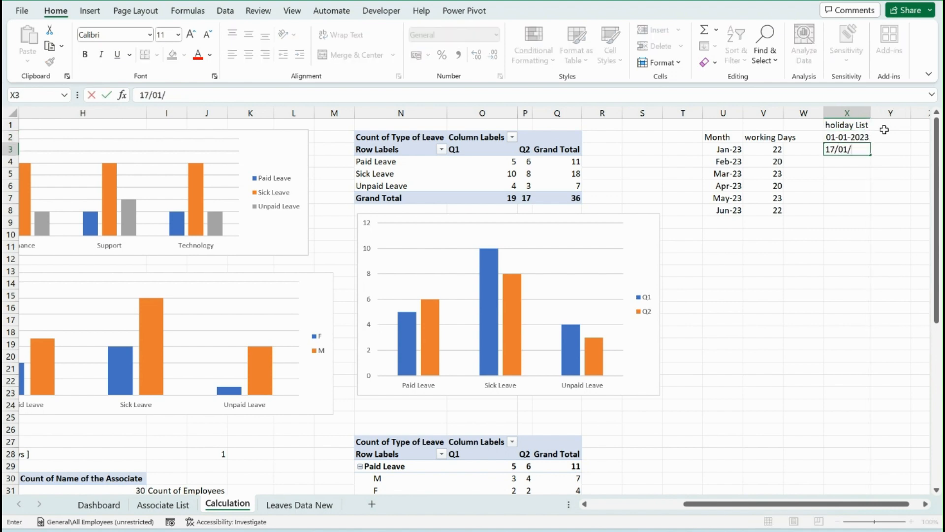
text(2023)
key(Return)
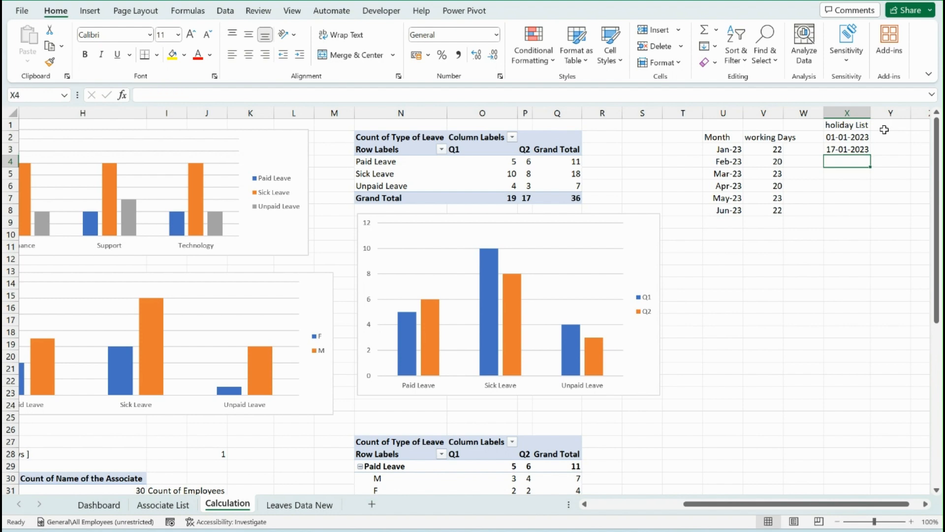
text(21/2/2023)
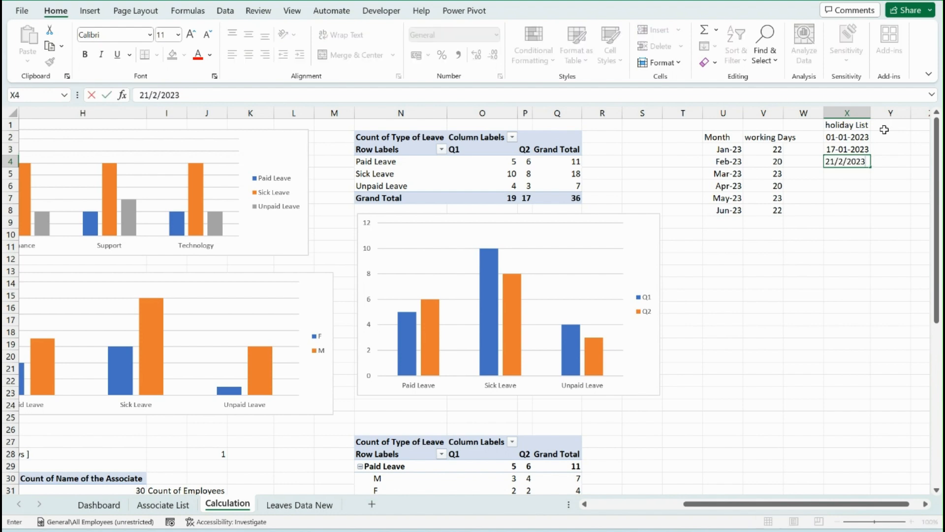
key(Return)
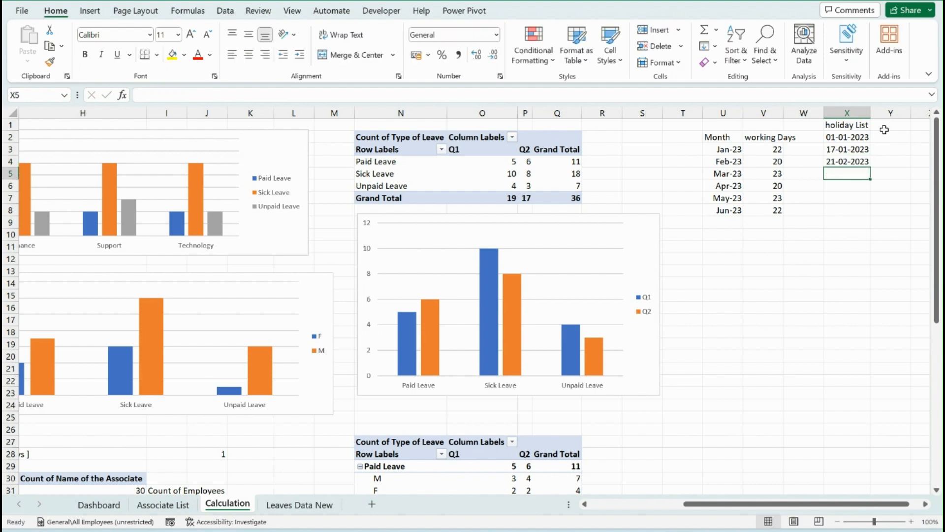
text(30/05/)
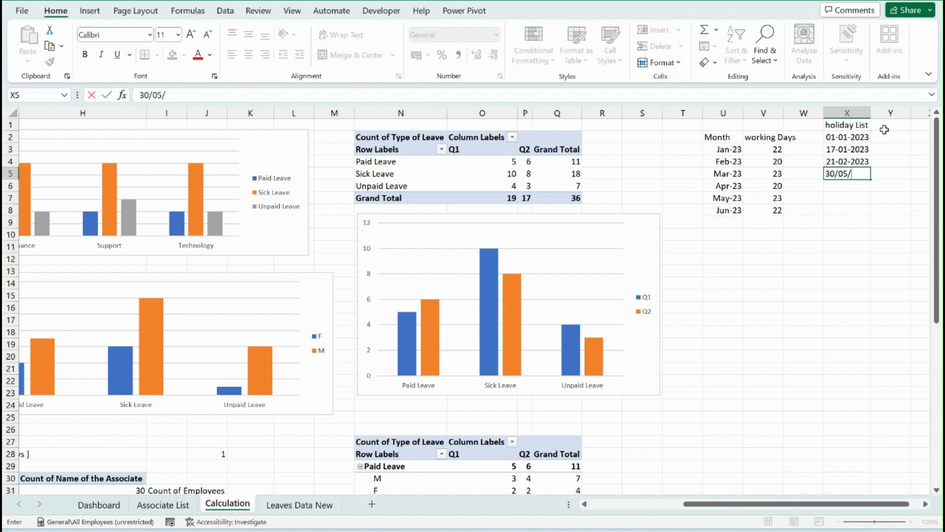
text(2023)
key(Return)
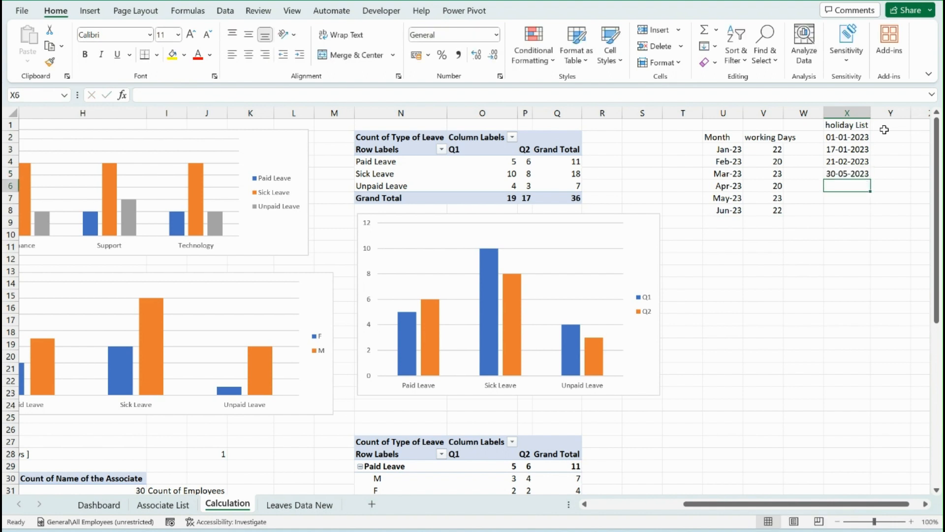
text(04/)
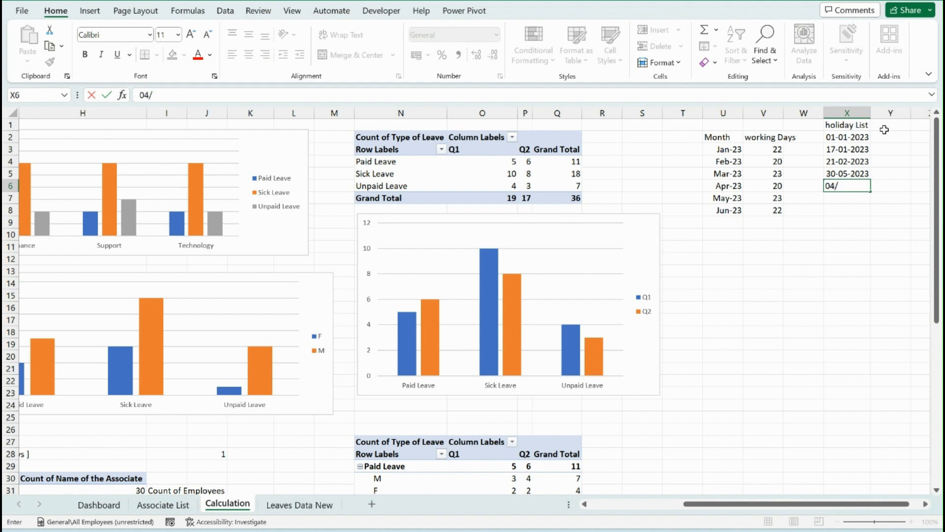
text(07/2023)
key(Return)
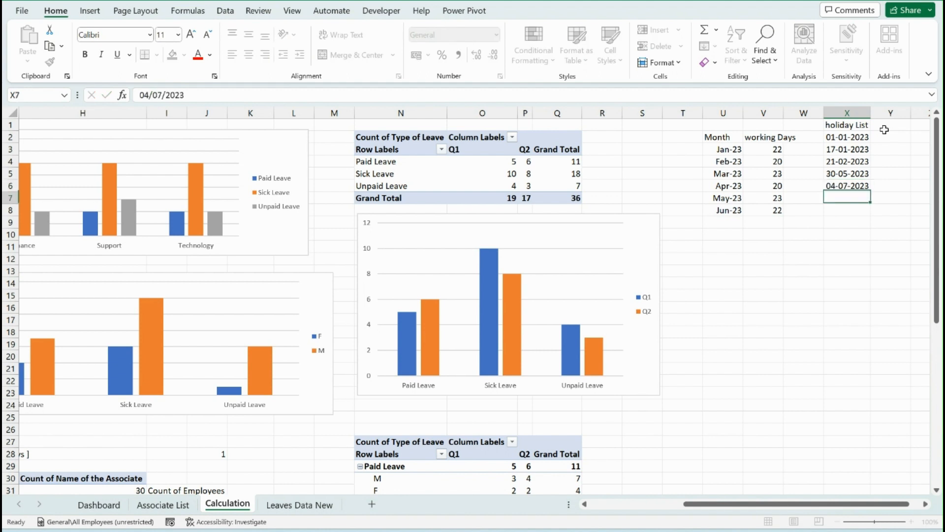
Format the holiday dates in X2:X6 in the day-month-year style, such as 01-Jan-23
key(Up)
key(ctrl+Up)
key(Down)
key(ctrl+shift+Down)
key(ctrl+shift+3)
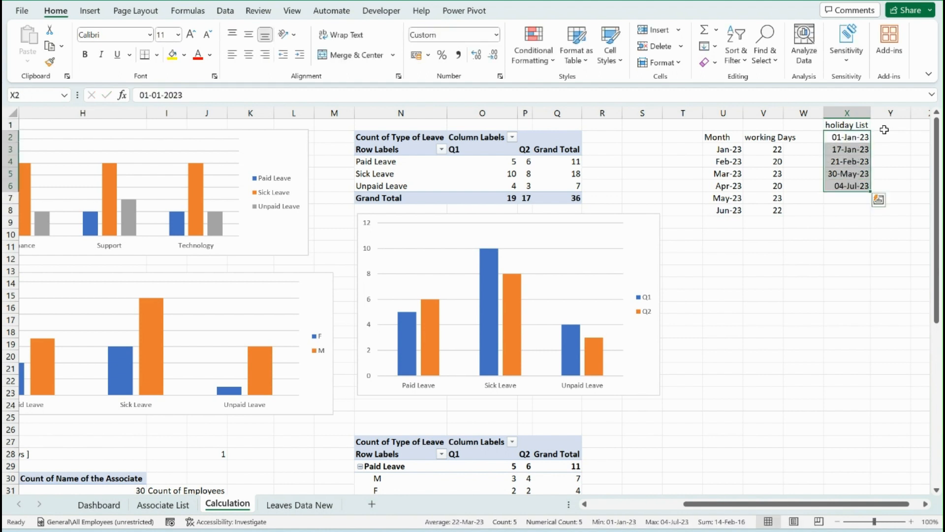
Add X2:X6 as the holidays argument, making the V3 formula =NETWORKDAYS(U3,EOMONTH(U3,0),X2:X6)
click(771, 151)
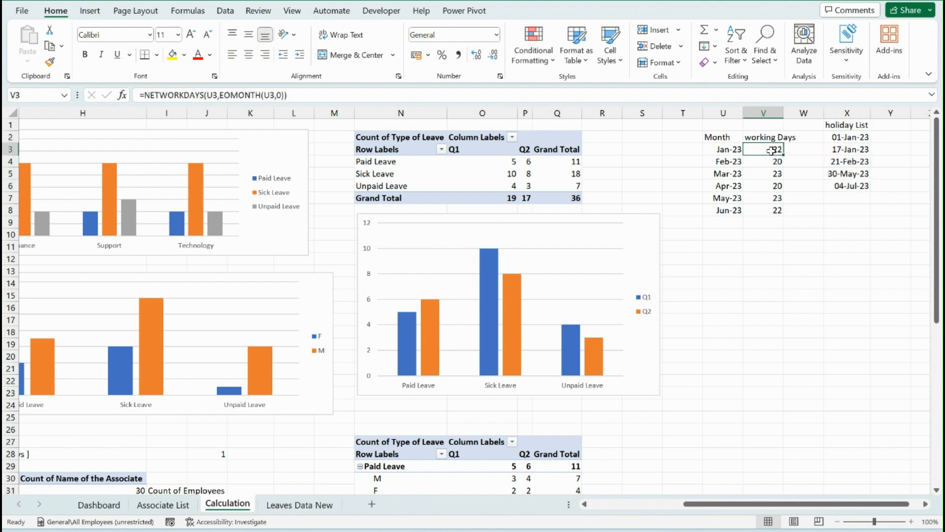
double_click(771, 150)
key(BackSpace)
key(BackSpace)
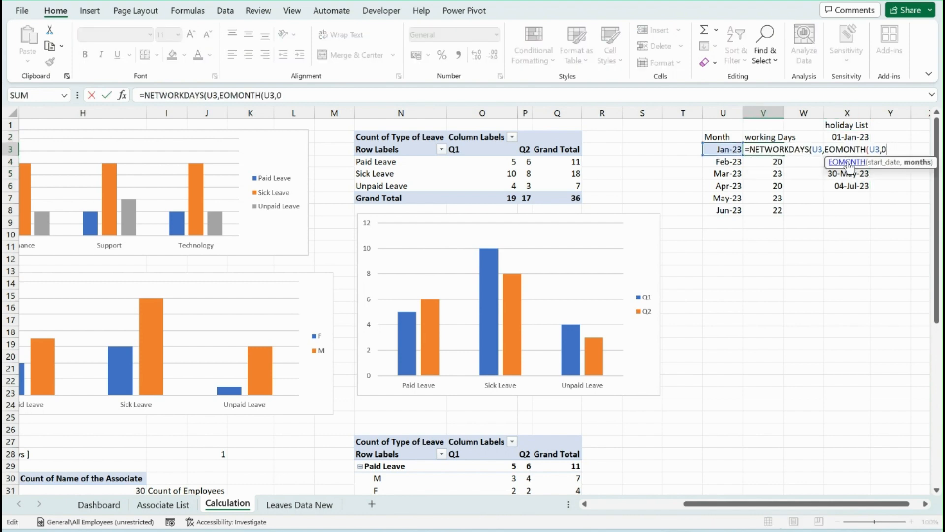
text(),)
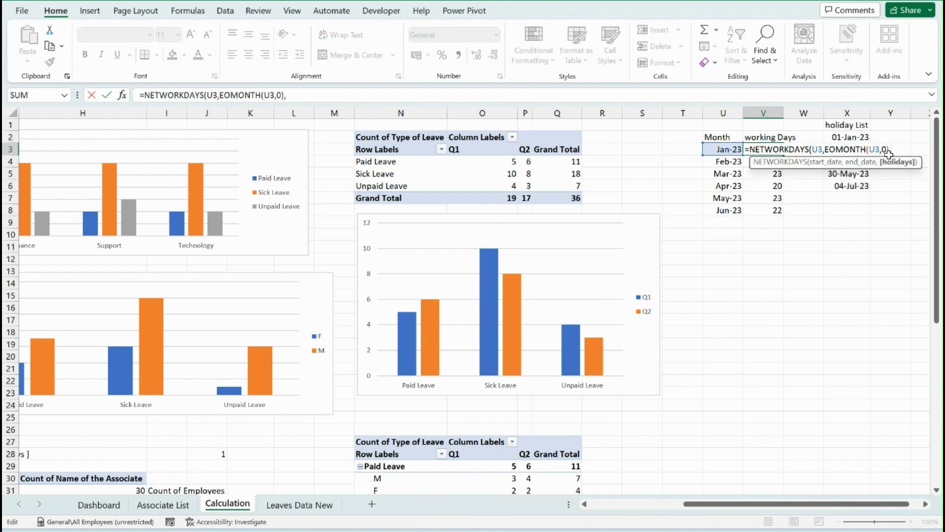
drag(849, 138, 857, 185)
text())
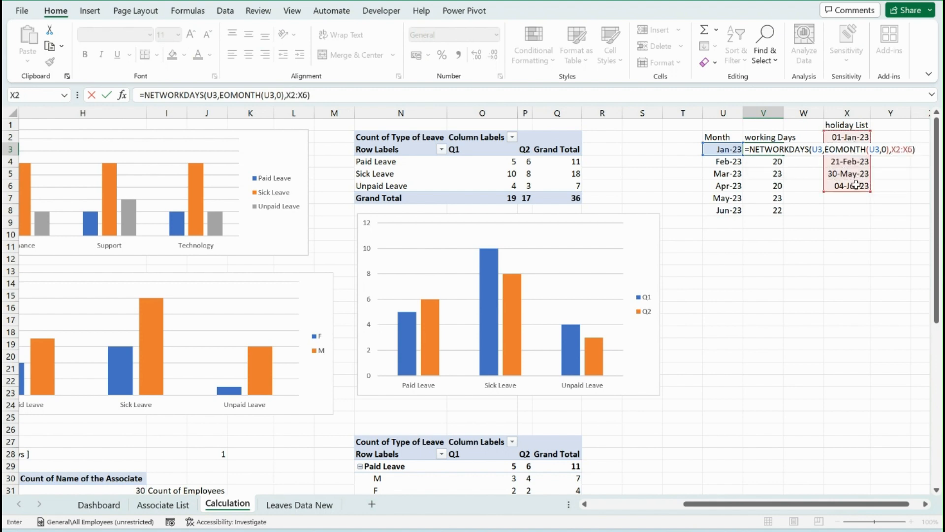
key(Return)
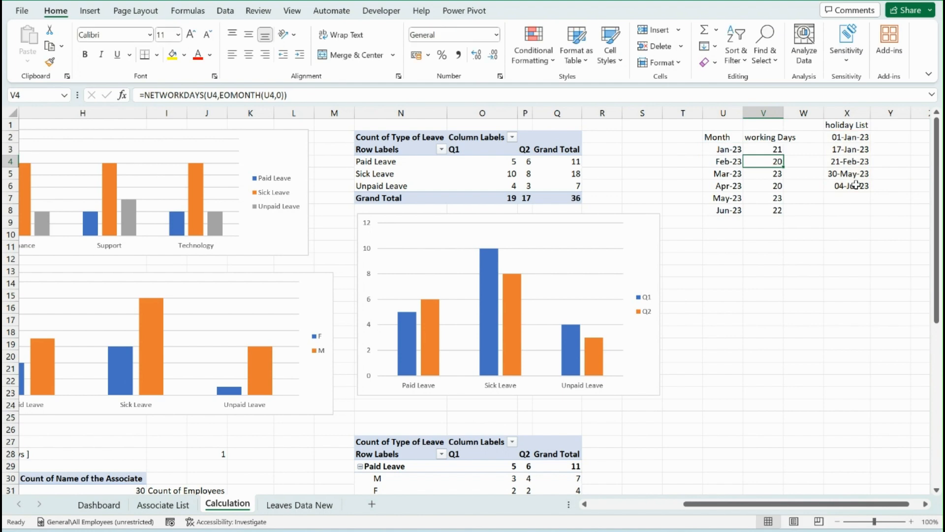
key(Up)
key(ctrl+shift+Down)
key(ctrl+q)
key(Escape)
key(F2)
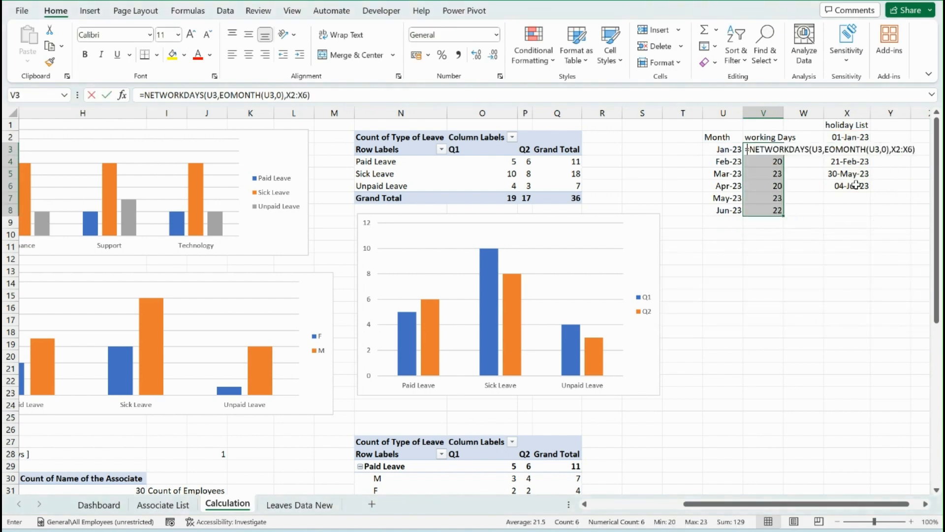
key(Escape)
text(`)
key(Up)
key(ctrl+z)
key(Down)
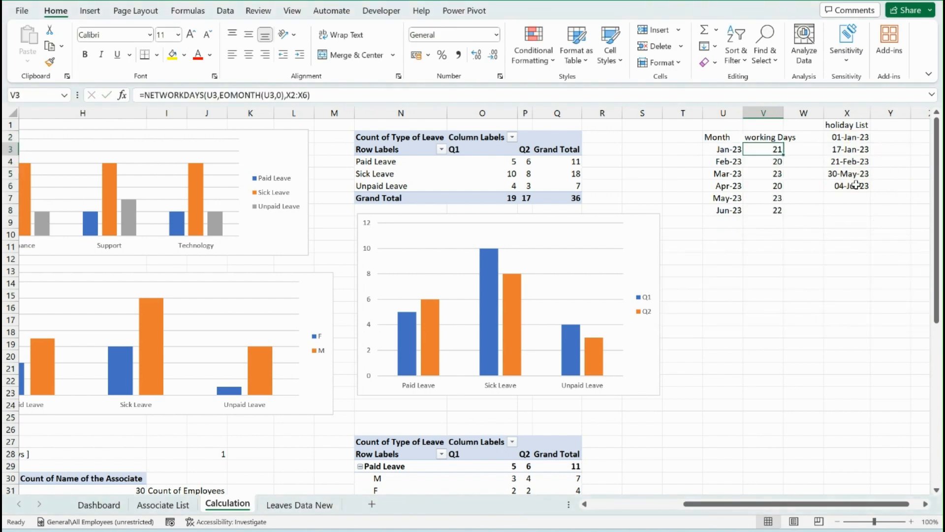
Make the holiday range in the V3 formula absolute as $X$2:$X$6
key(F2)
drag(892, 150, 913, 149)
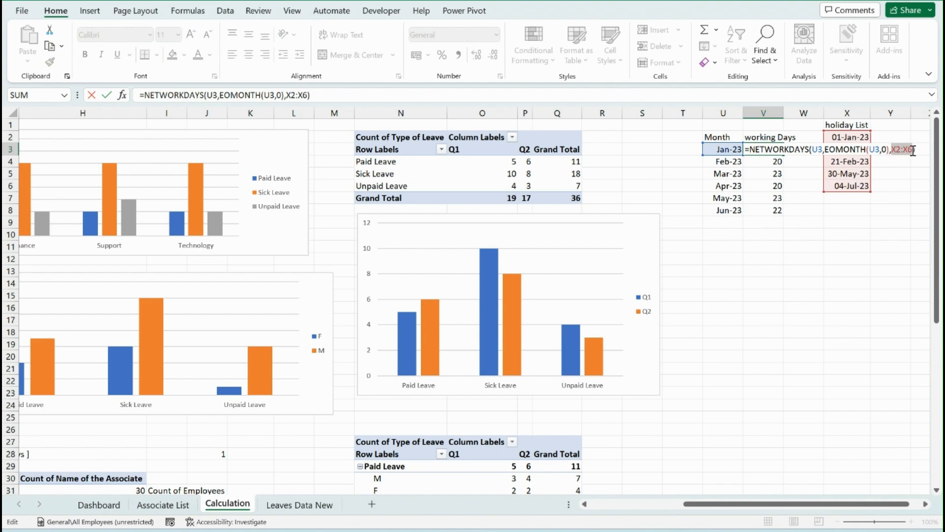
key(F4)
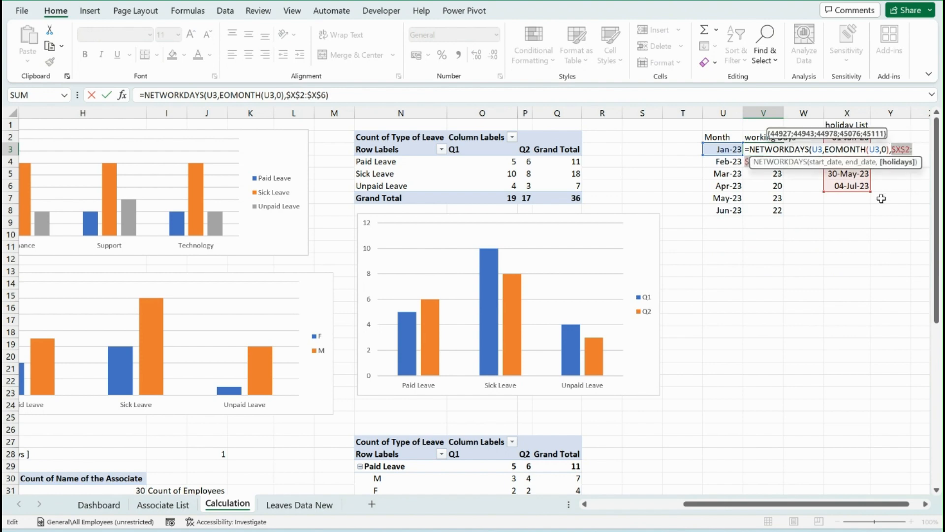
key(ctrl+Return)
Fill the holiday-adjusted NETWORKDAYS formula down from V3 through V8
key(ctrl+shift+Down)
key(ctrl+d)
key(ctrl+q)
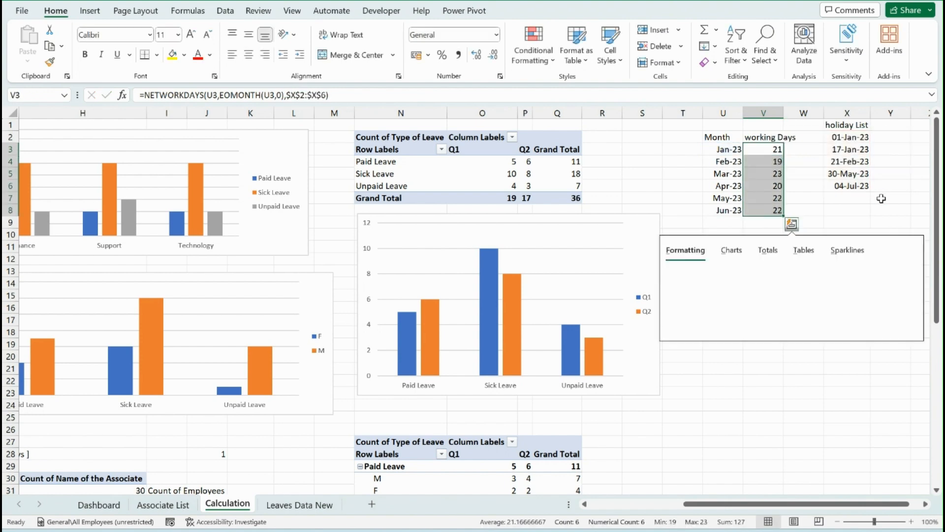
click(761, 161)
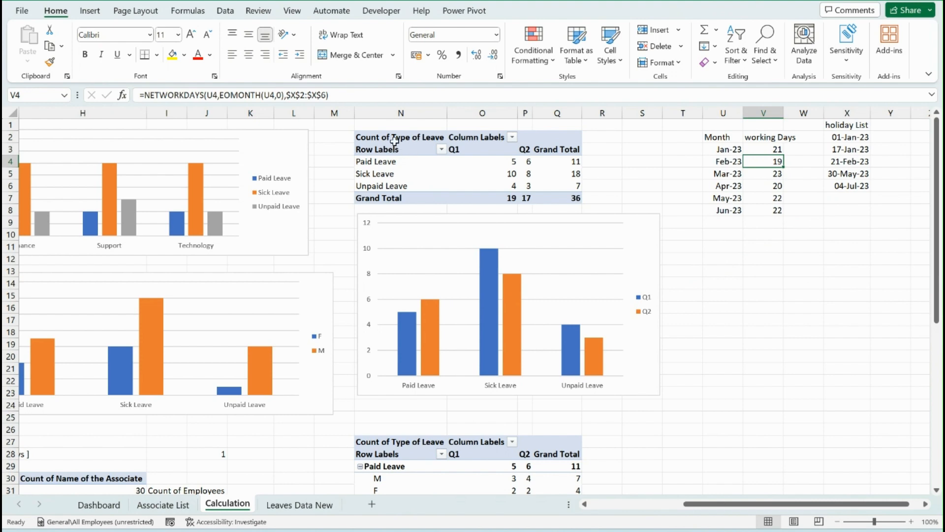
Copy the leave type by quarter pivot table from N2:Q7 to U11 and close the field list
drag(395, 138, 555, 203)
key(ctrl+c)
click(687, 210)
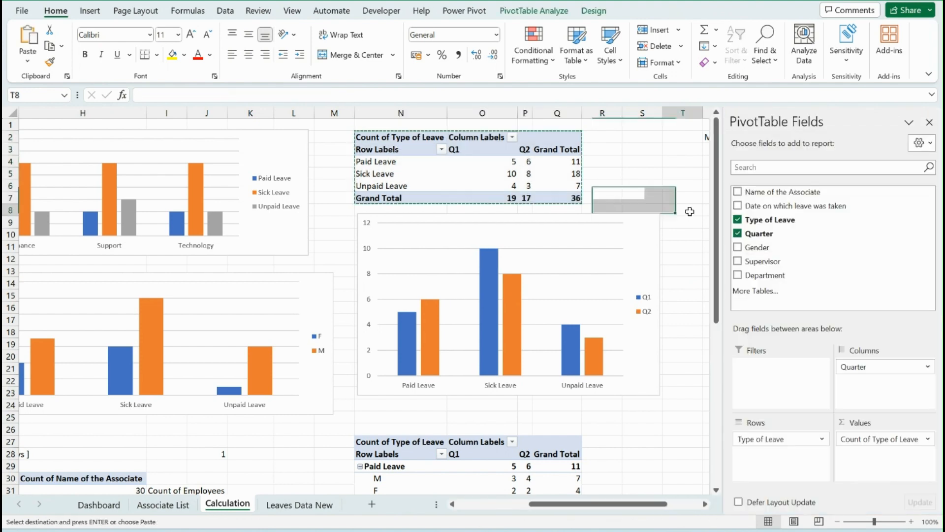
click(727, 250)
key(ctrl+v)
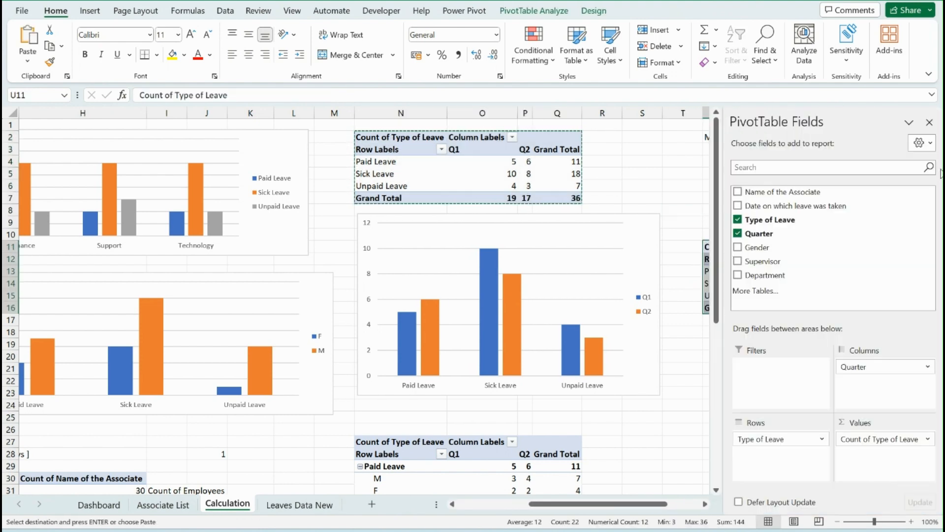
click(930, 127)
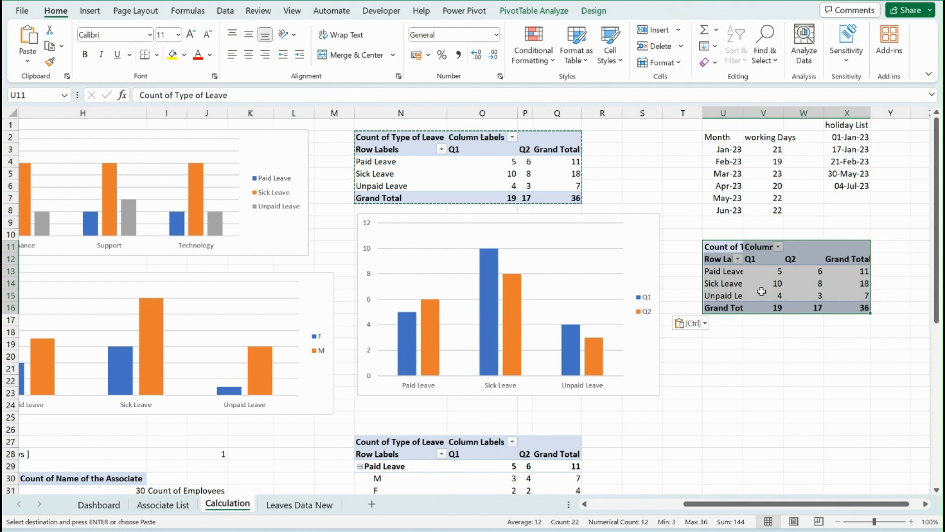
Reduce the copied pivot table to Quarter in the rows, removing Type of Leave and its count from the layout
click(767, 272)
right_click(767, 272)
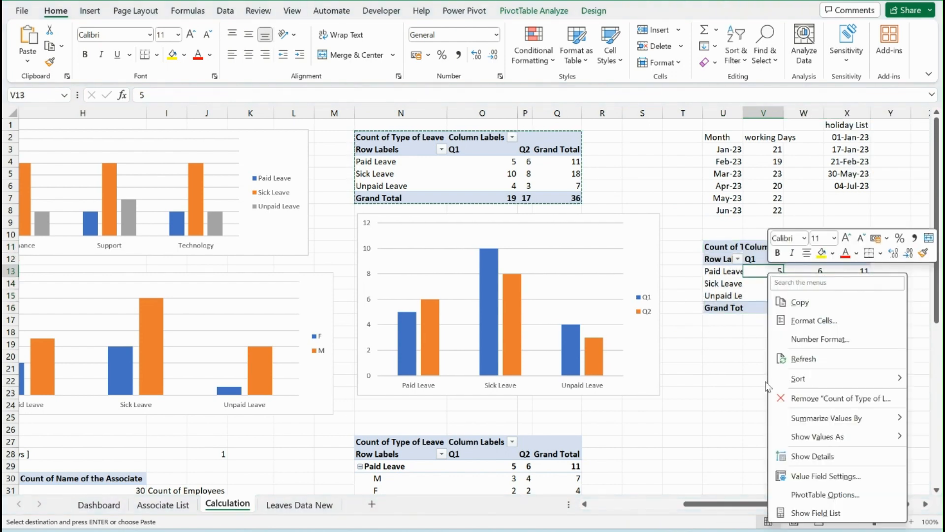
click(806, 513)
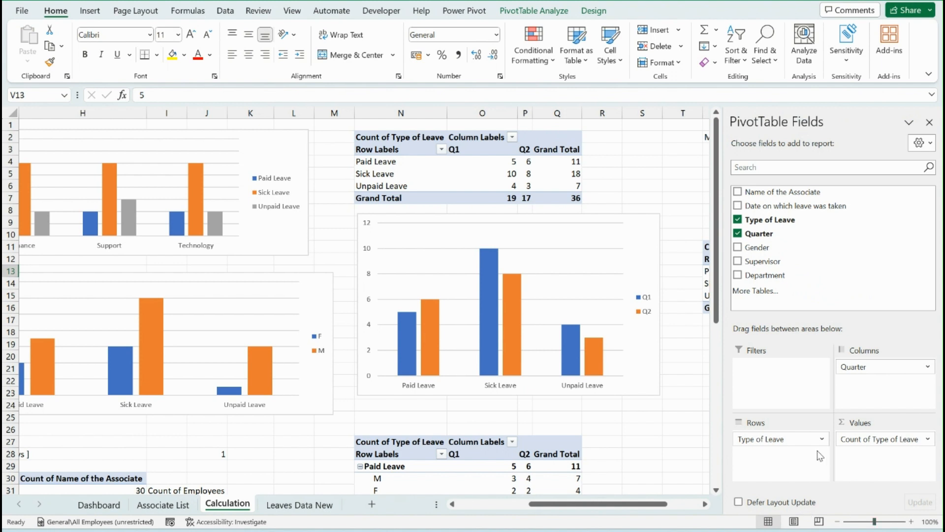
drag(781, 438, 804, 312)
drag(872, 365, 781, 439)
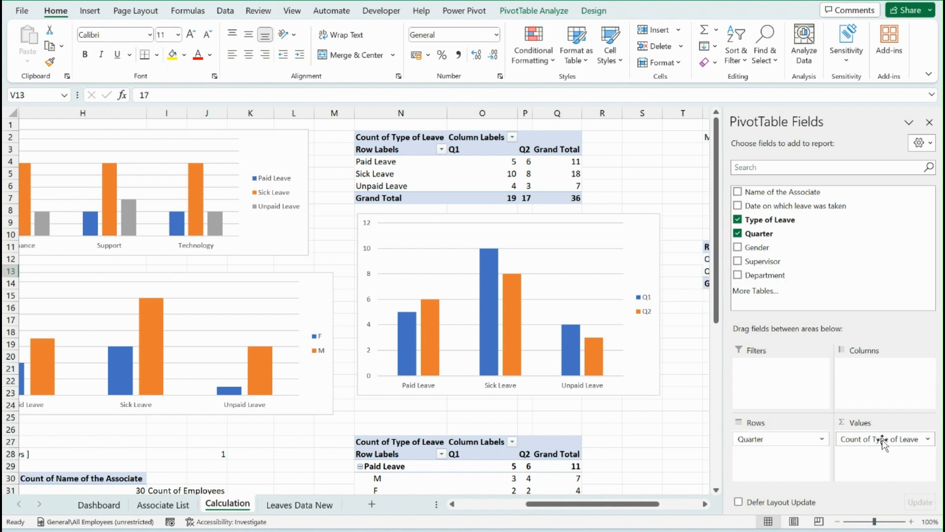
drag(882, 439, 843, 256)
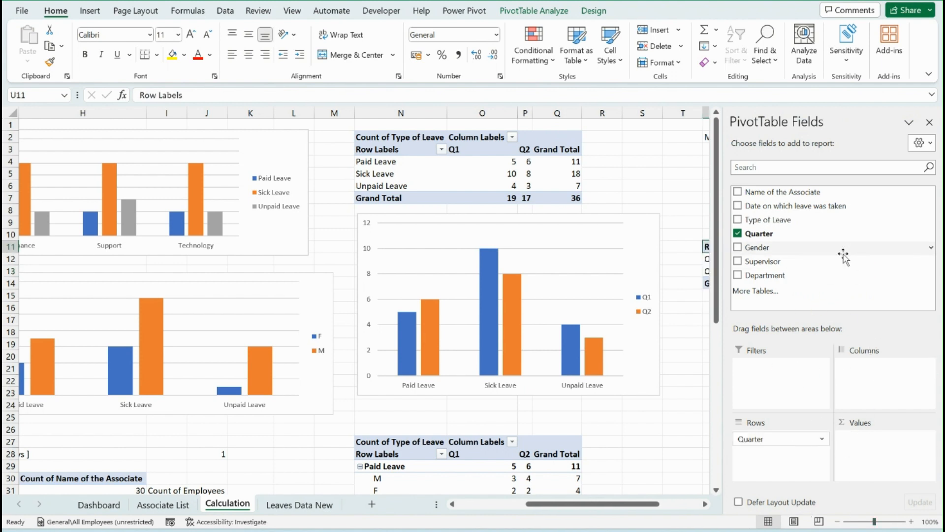
click(930, 123)
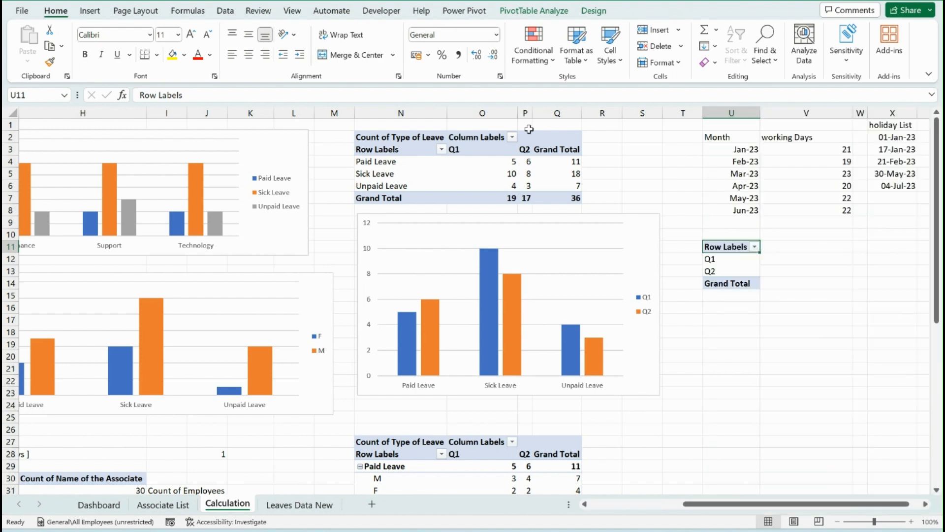
Turn off the grand totals for rows and columns in the quarter pivot table at U11
click(534, 10)
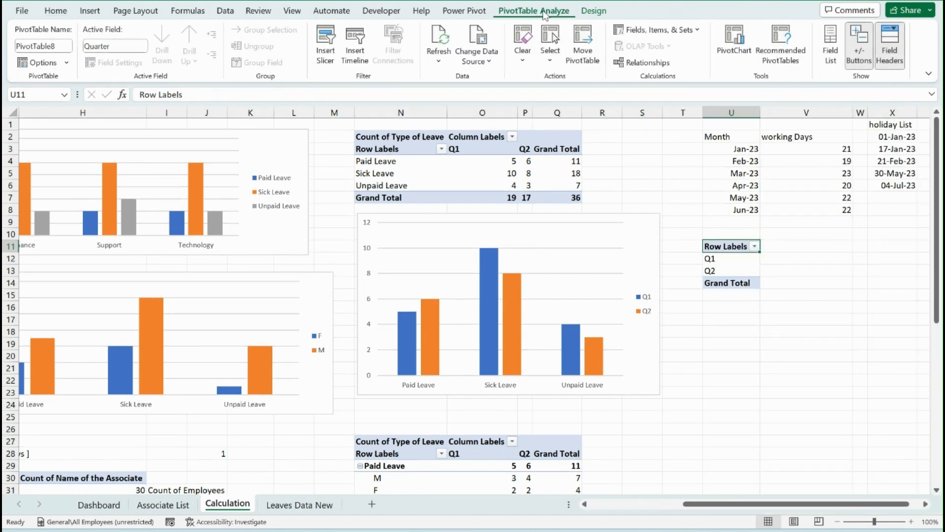
click(593, 10)
click(32, 46)
click(63, 83)
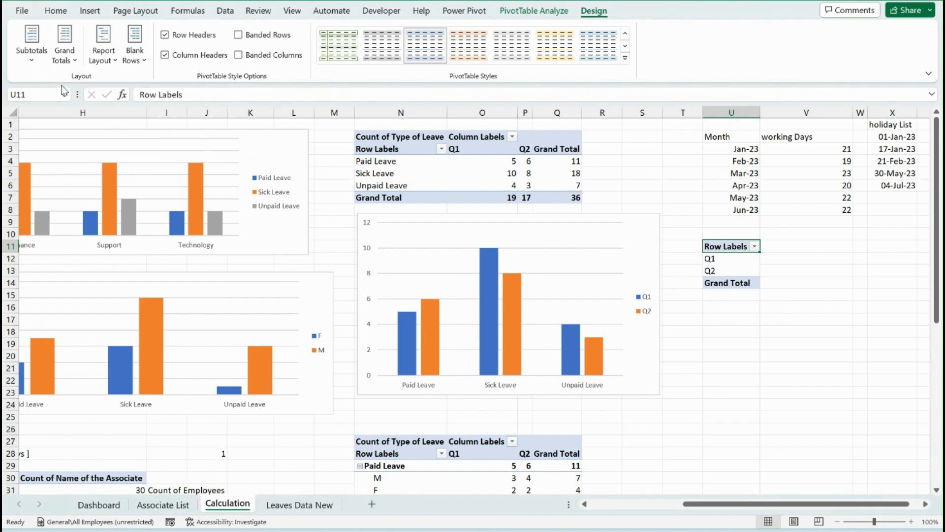
click(65, 51)
click(86, 78)
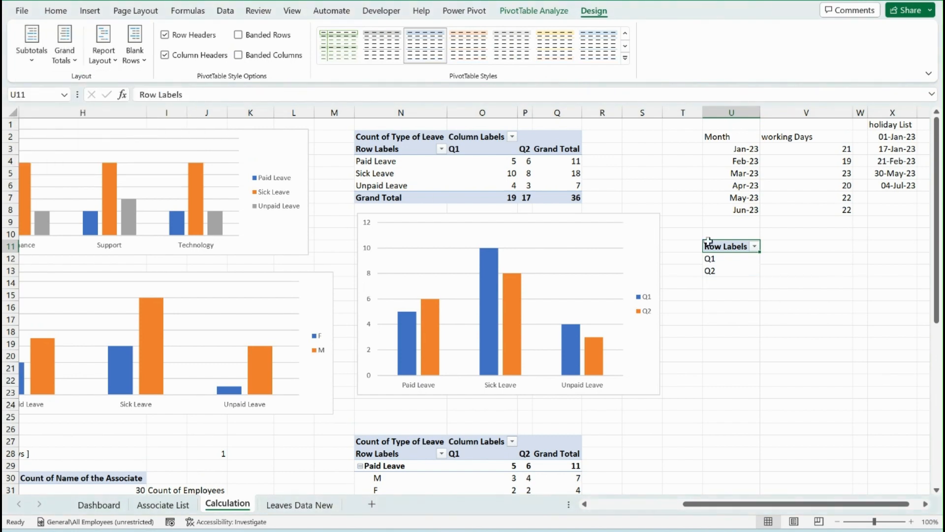
click(782, 258)
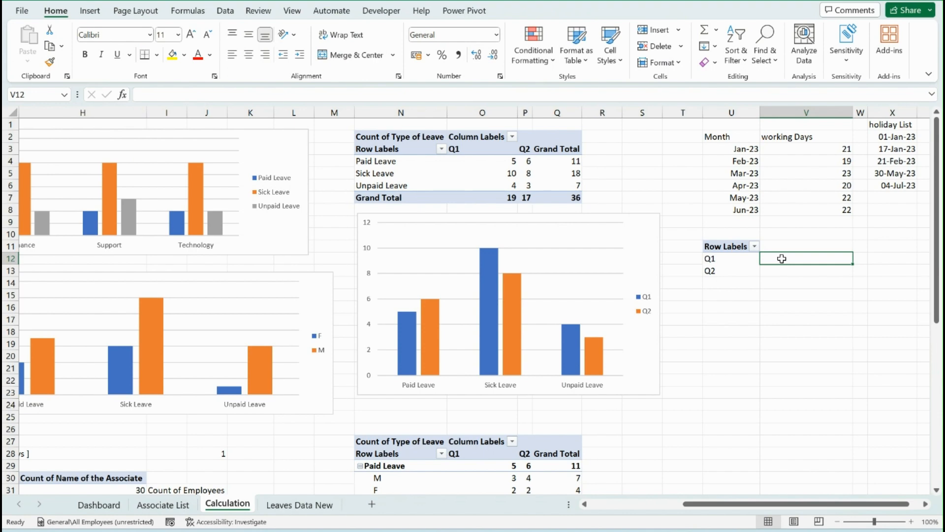
text(=sum)
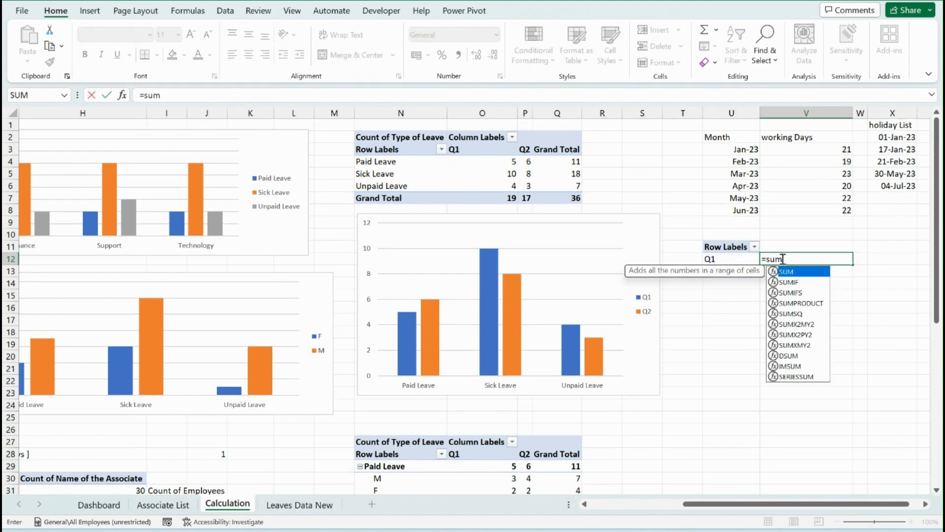
text(i)
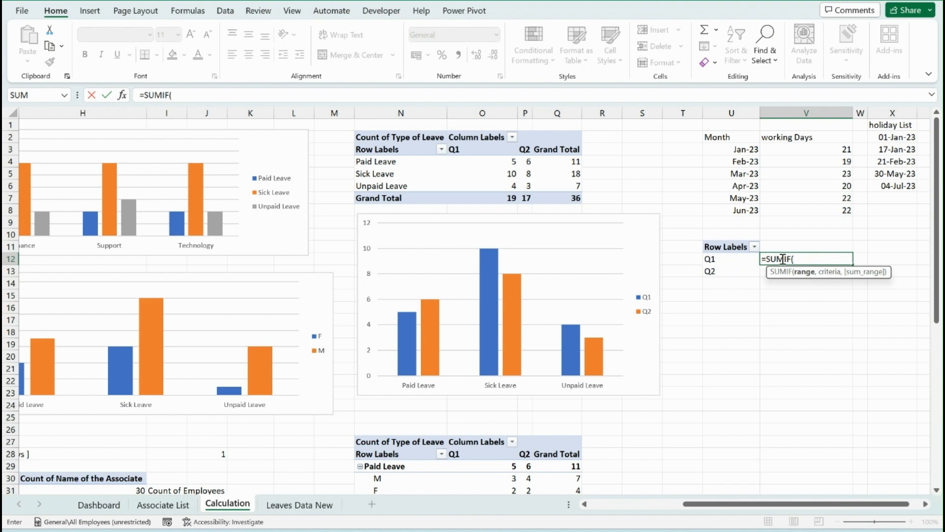
drag(812, 149, 819, 209)
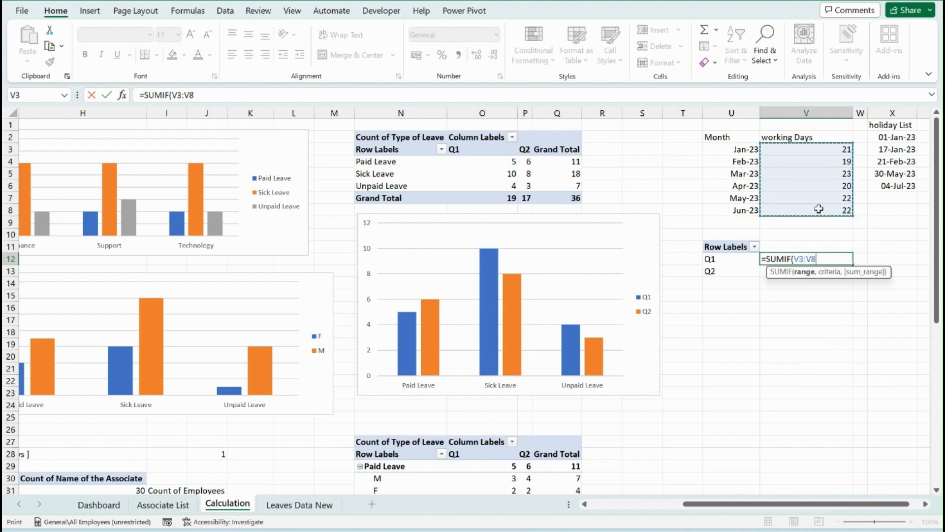
text(,)
click(727, 258)
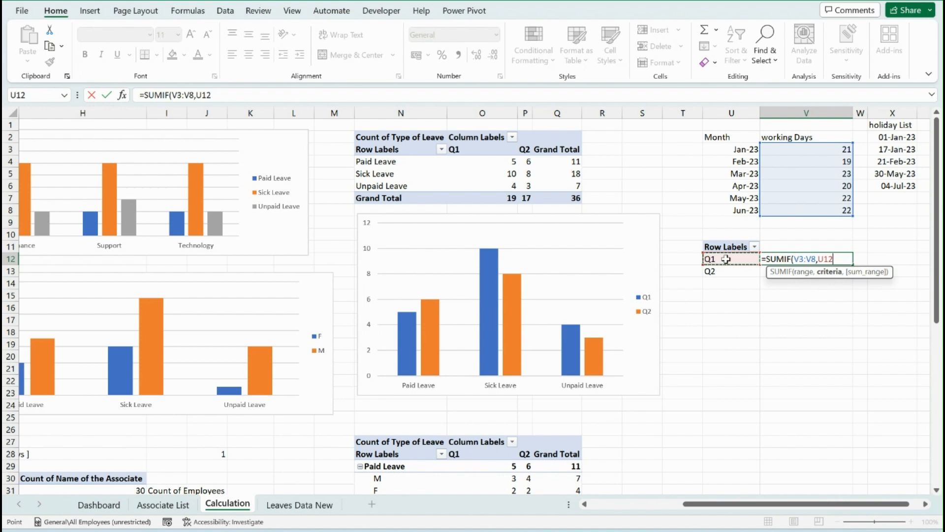
text(,)
key(Escape)
text(=)
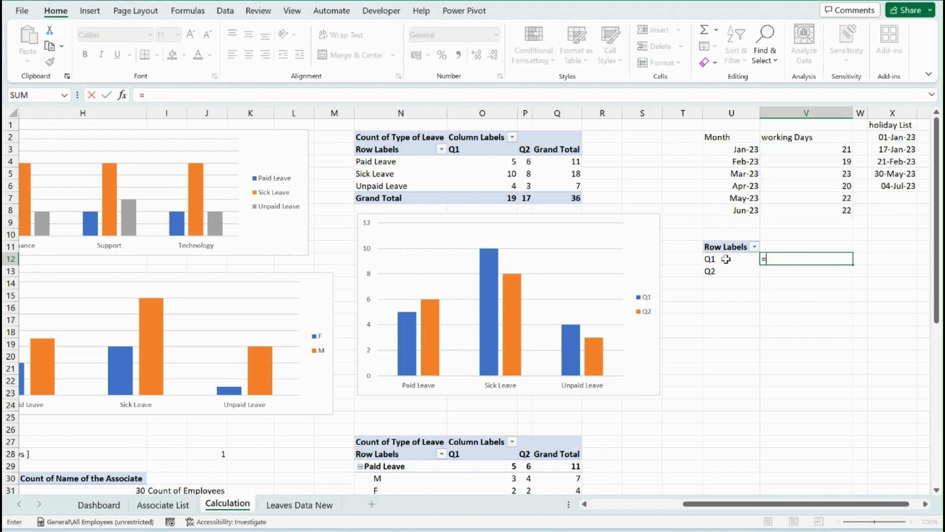
text(sumif)
key(Tab)
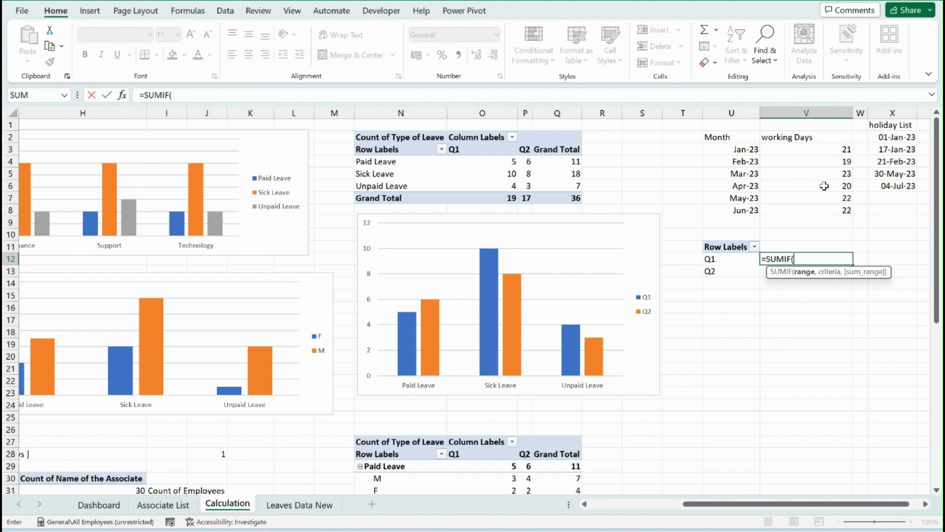
key(Escape)
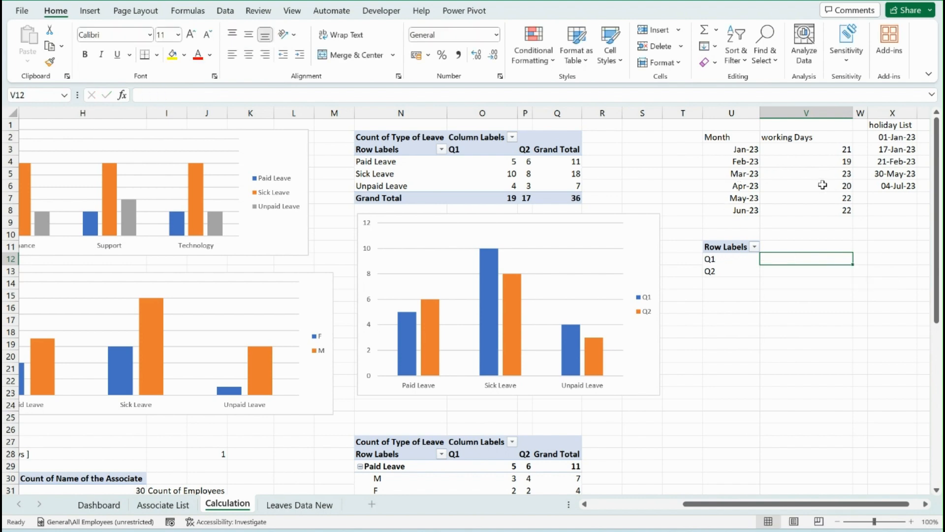
Insert a blank column W between the working days and the holiday list, and head it Q in W2
click(865, 137)
key(ctrl+space)
key(ctrl+shift+plus)
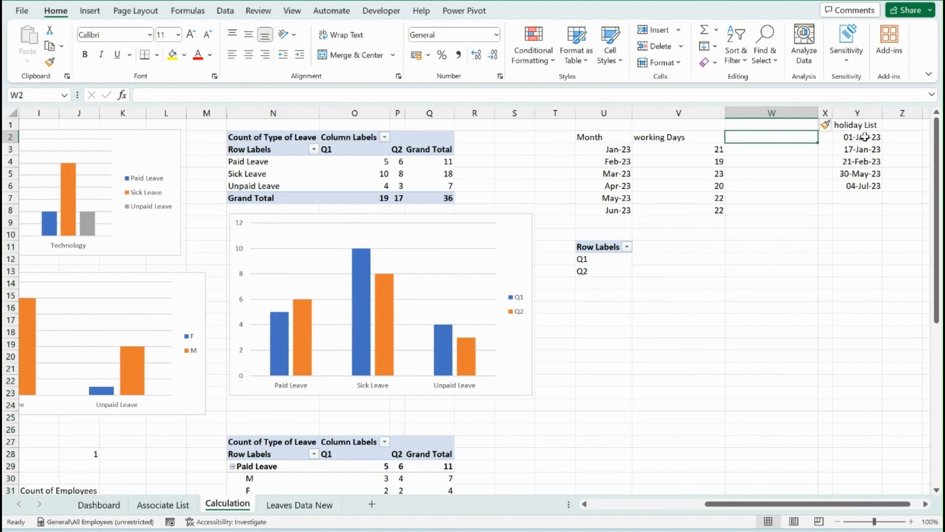
text(Q)
key(Return)
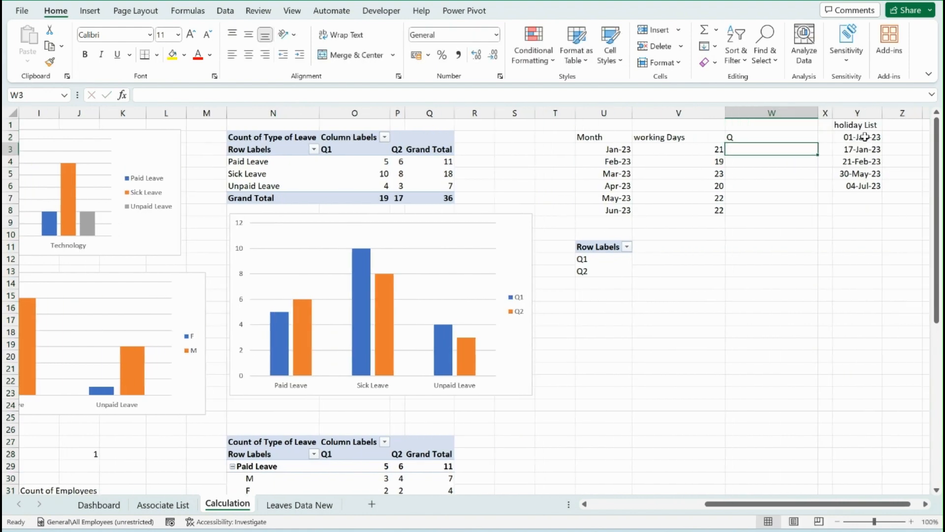
Label the months by quarter in column W, with Q1 in W3:W5 and Q2 in W6:W8
text(Q1)
key(Return)
text(Q1)
key(Return)
text(Q1)
key(Return)
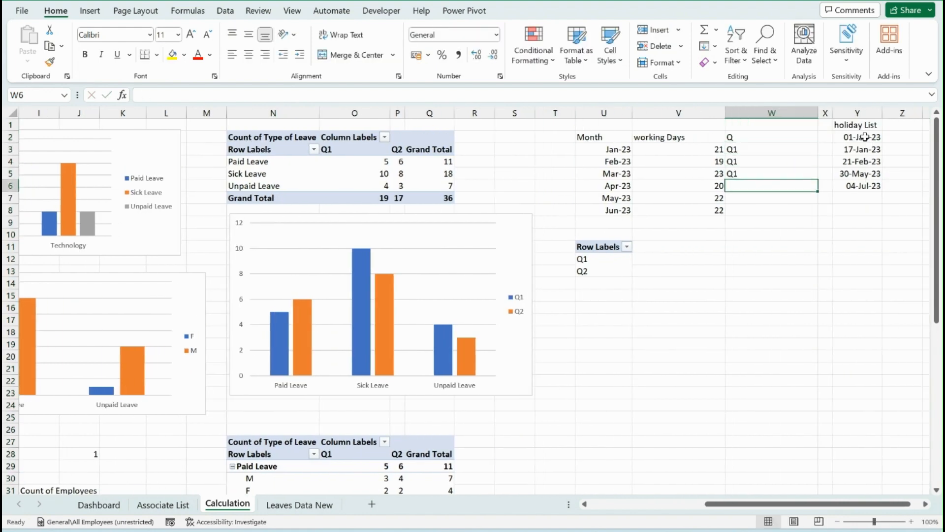
text(Q2)
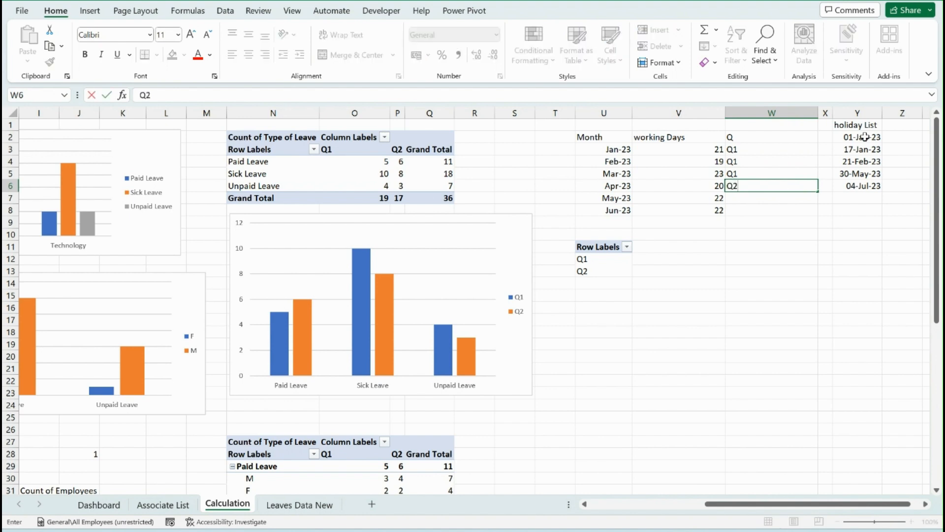
key(Return)
text(Q2)
key(Return)
text(Q2)
key(Return)
key(Return)
Total the Q1 working days in V12 with =SUMIF(W3:W8,U12,V3:V8)
key(Down)
key(Down)
key(Left)
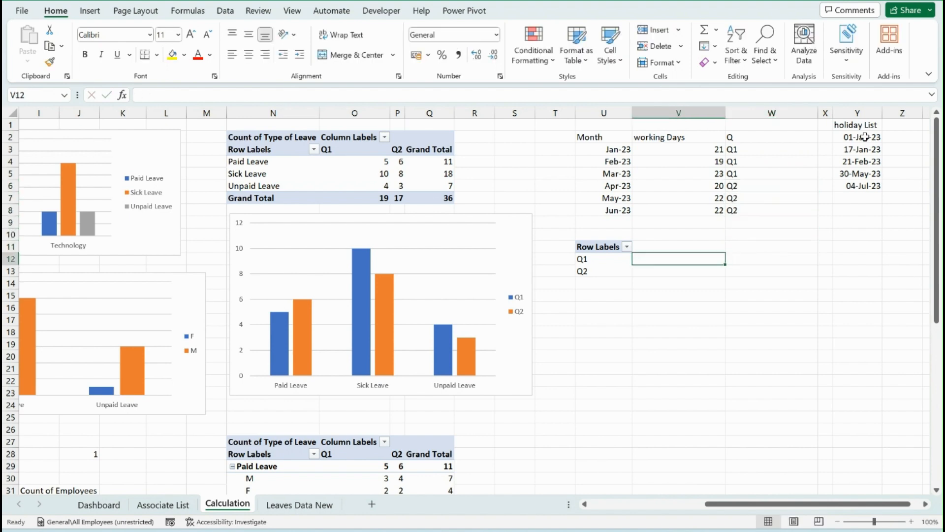
text(=sumif)
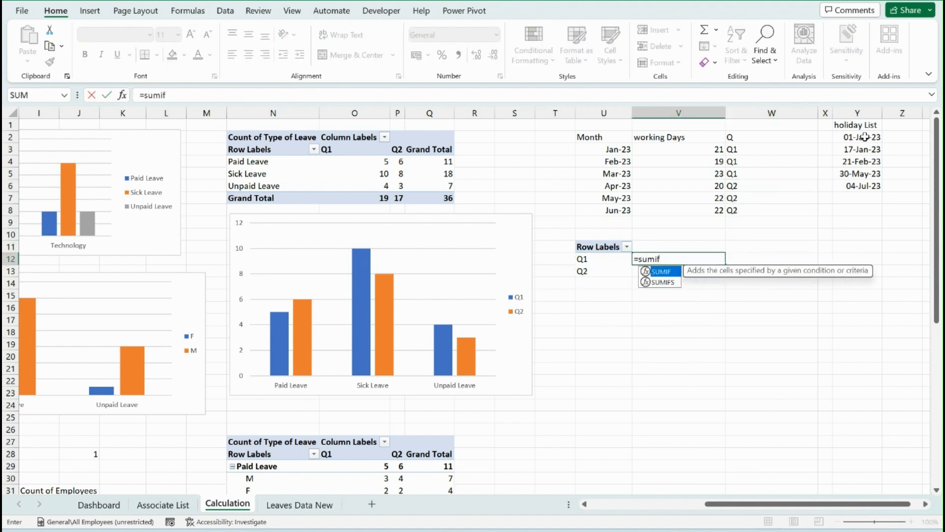
key(Tab)
drag(764, 149, 766, 211)
text(,)
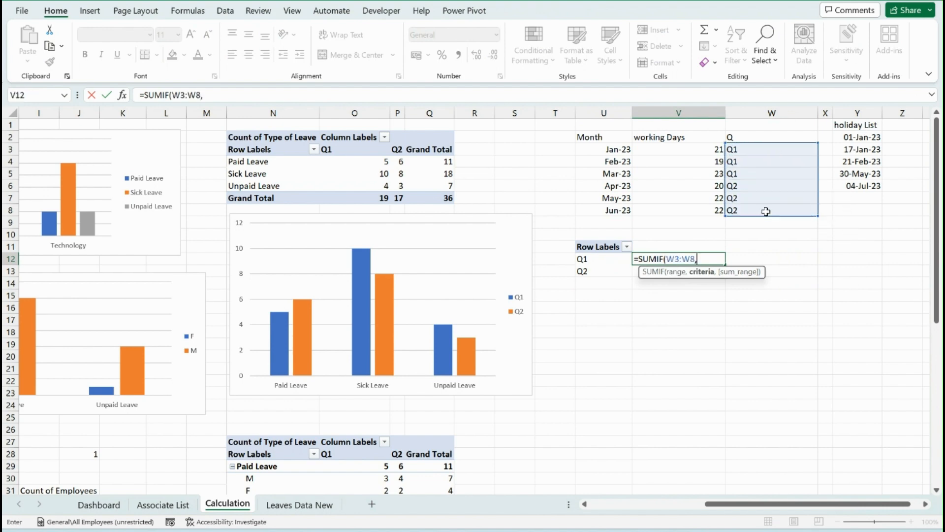
click(588, 259)
text(,)
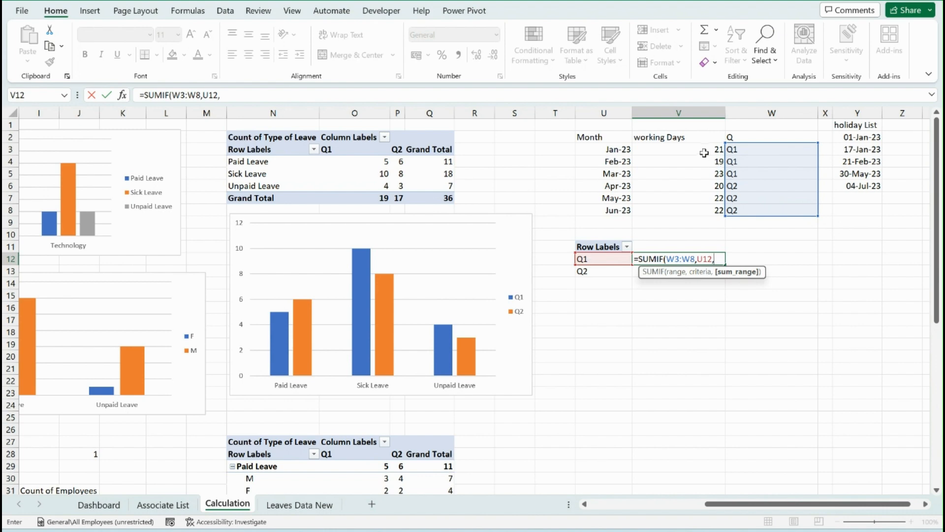
drag(705, 151, 707, 210)
text())
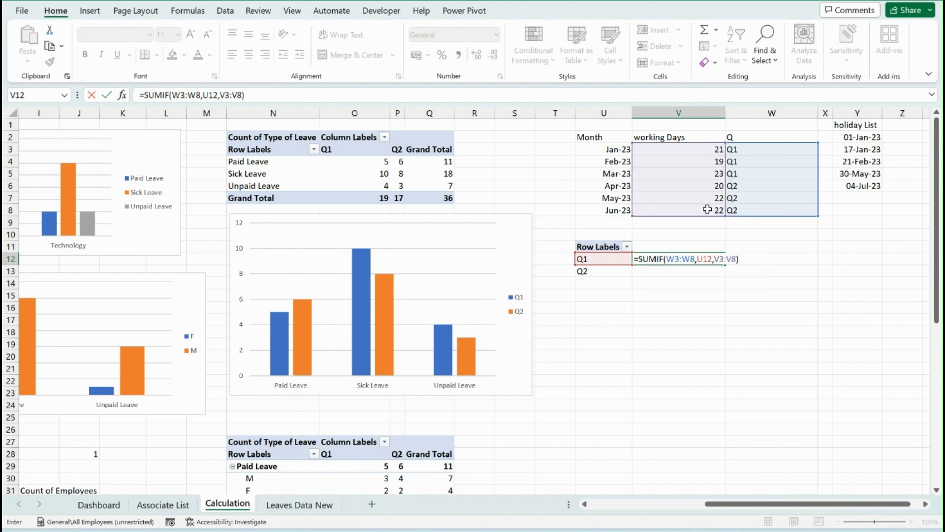
key(Return)
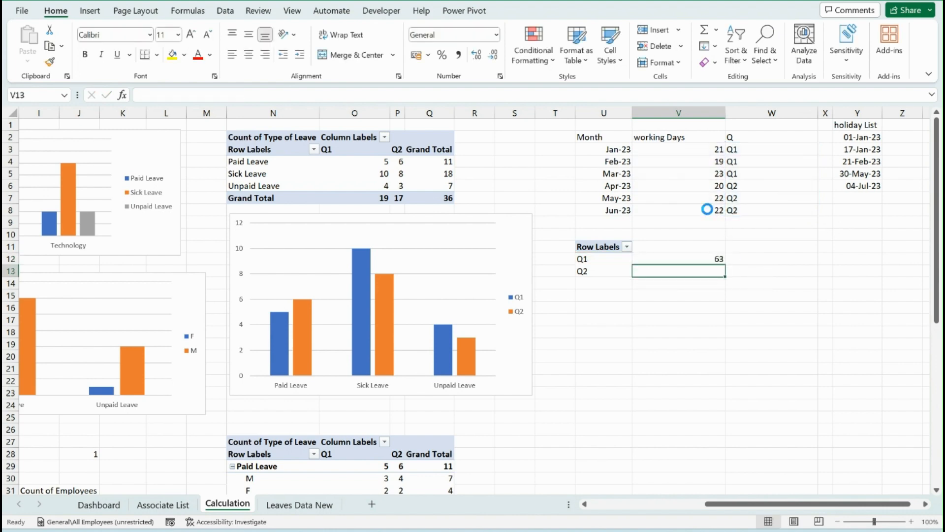
Copy the SUMIF formula down to V13 and correct its ranges to =SUMIF(W3:W8,U13,V3:V8)
key(ctrl+d)
key(F2)
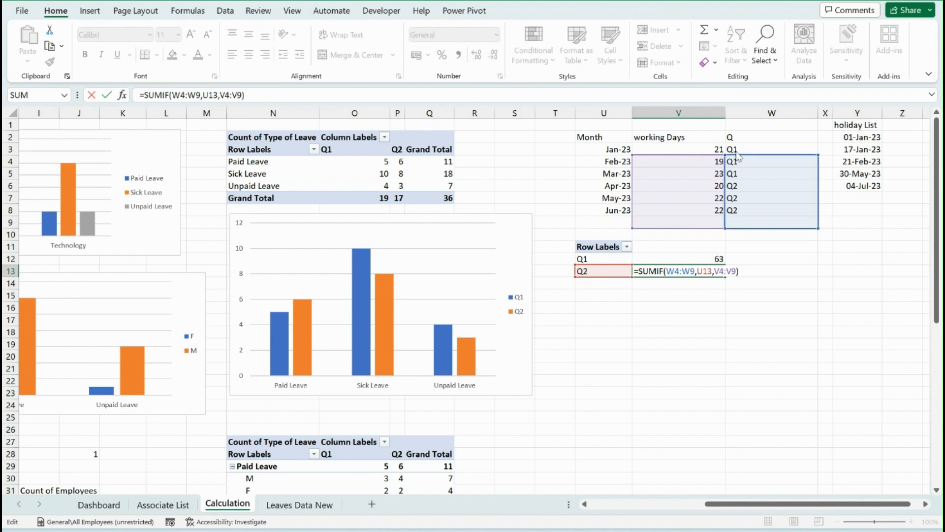
drag(738, 155, 703, 144)
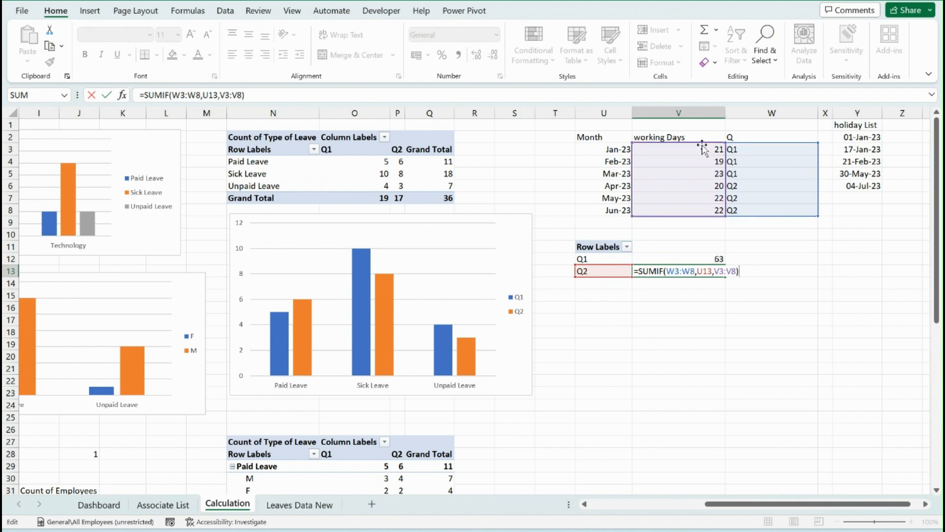
key(Return)
key(Up)
key(Up)
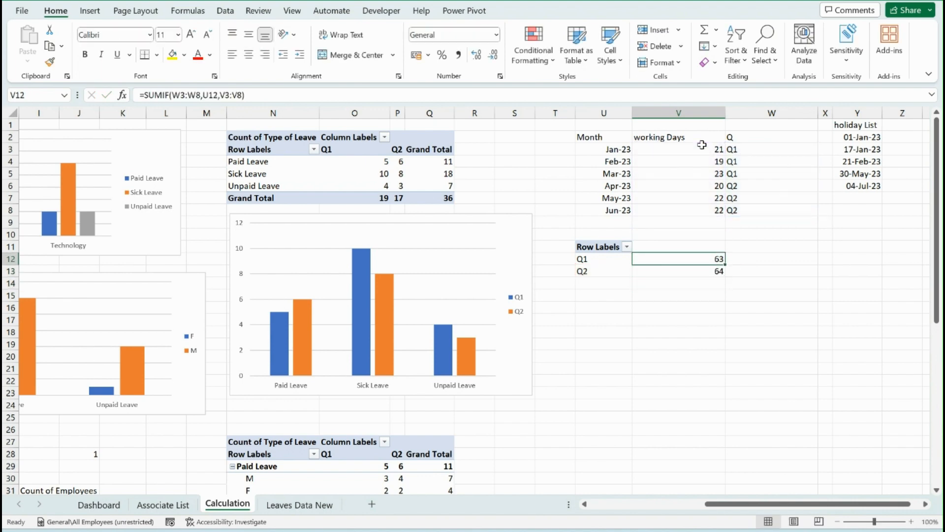
key(Down)
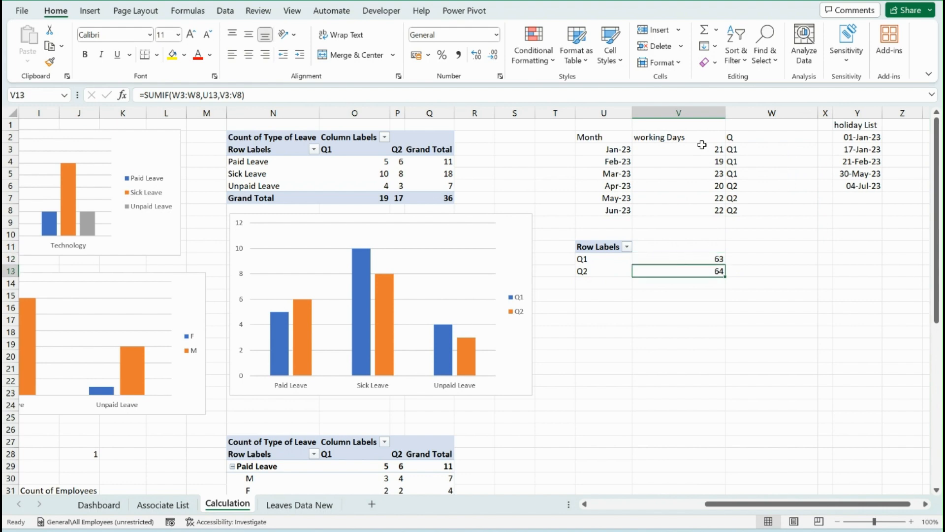
Move the employee and leave count pivot tables with their labels from H30:I34 to U17
scroll(702, 332, down, 3)
drag(784, 504, 691, 518)
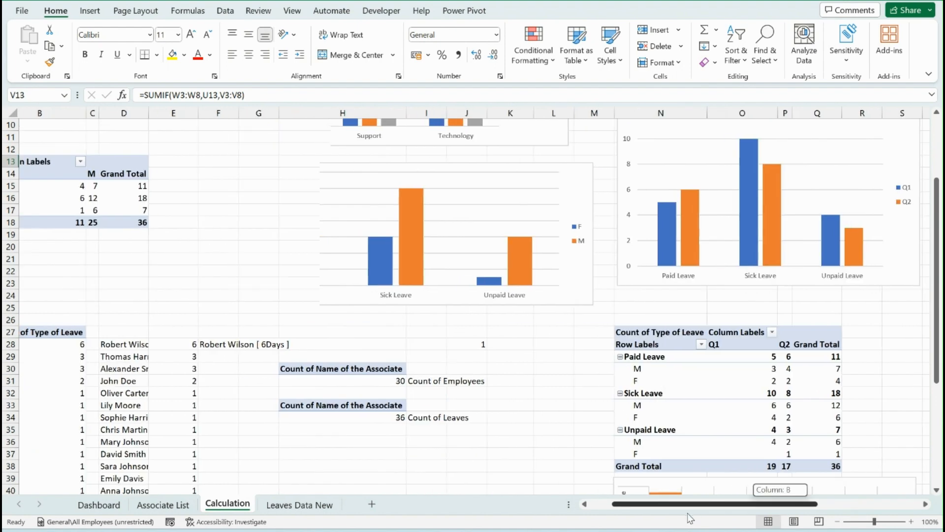
drag(327, 372, 443, 417)
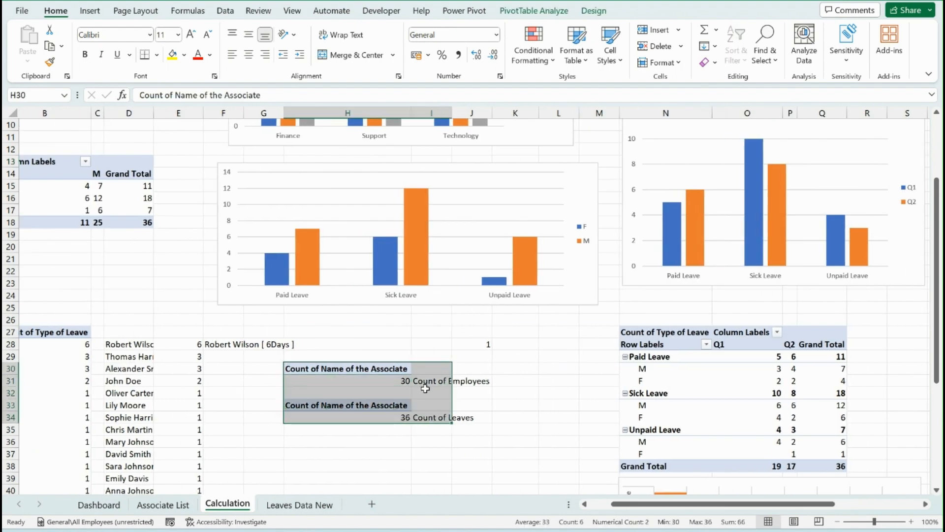
key(ctrl+x)
click(555, 345)
key(Right)
key(Right)
key(Right)
key(Right)
key(Right)
key(Right)
key(Right)
key(Right)
key(Right)
key(Right)
key(Right)
key(Right)
key(Right)
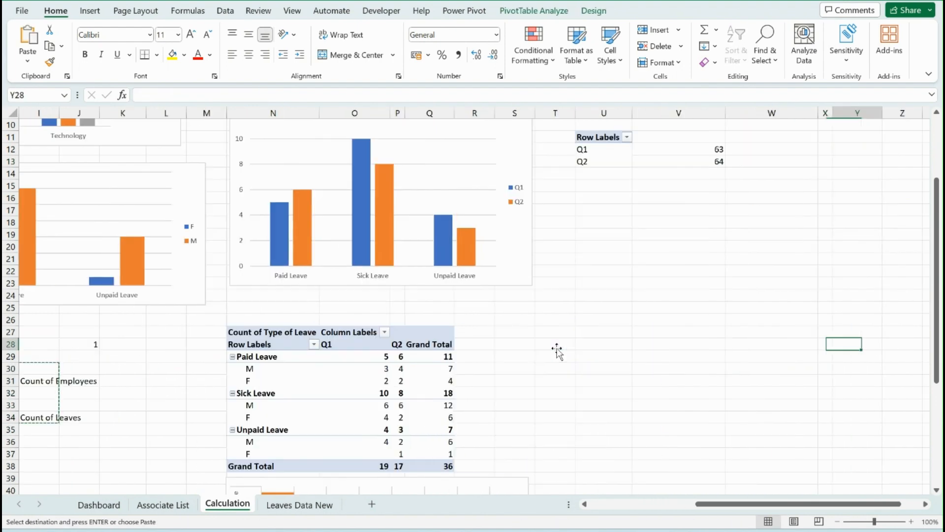
scroll(502, 321, right, 3)
scroll(327, 319, up, 3)
click(306, 323)
key(ctrl+v)
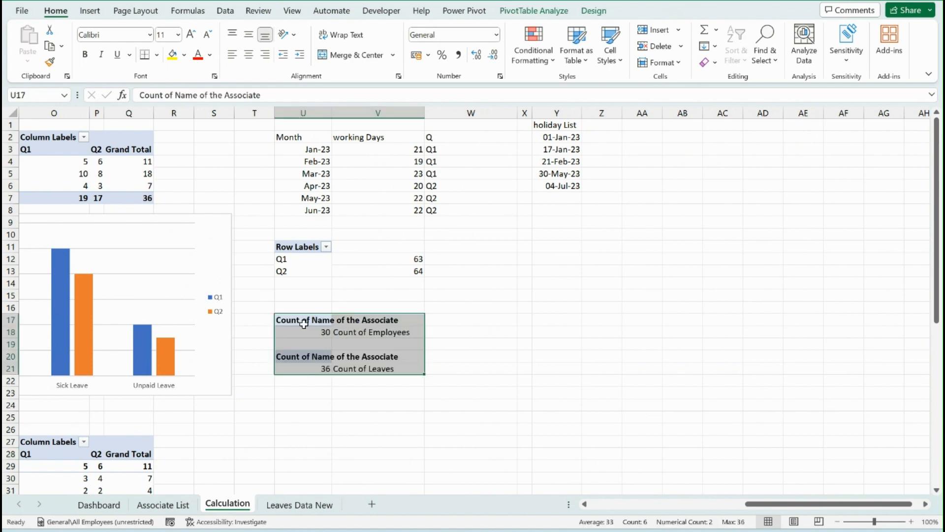
Enter the heading Absent Ratio in Y11, below the holiday list
click(445, 328)
click(492, 271)
click(548, 246)
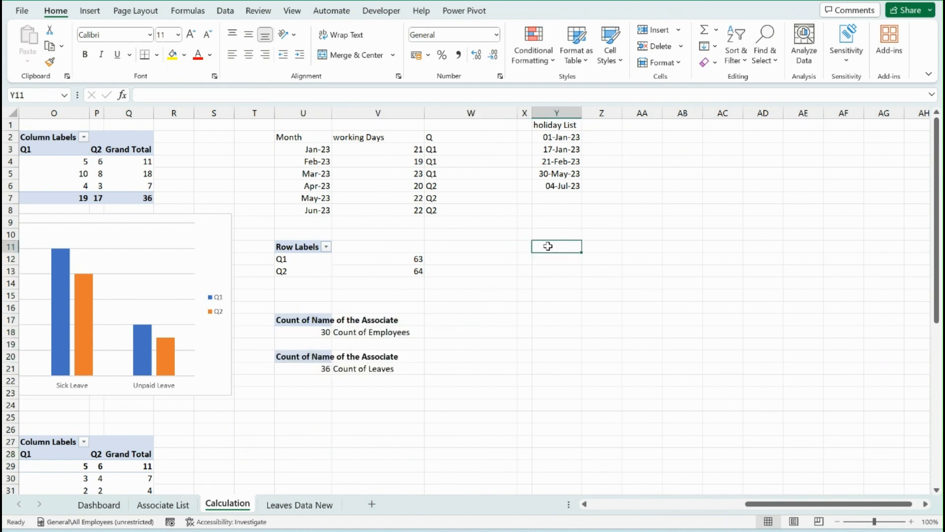
text(Absent ra)
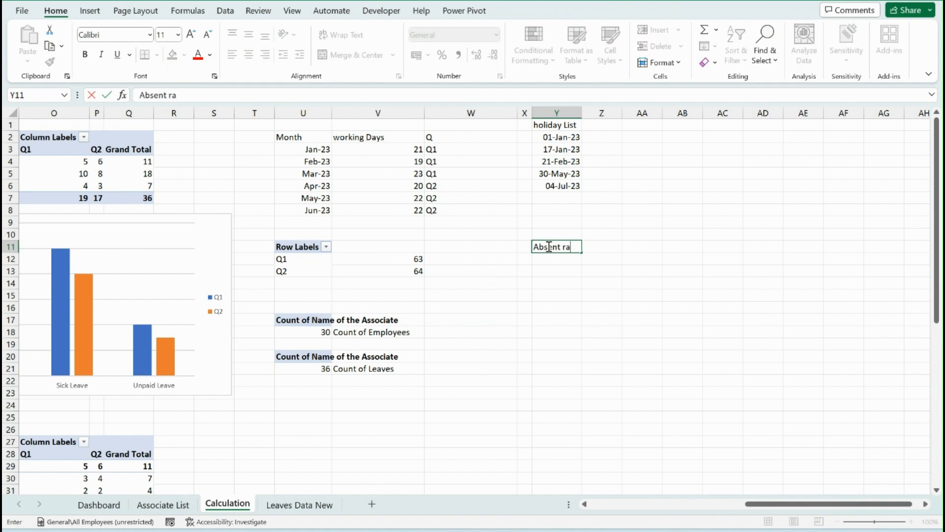
text(tion)
key(Return)
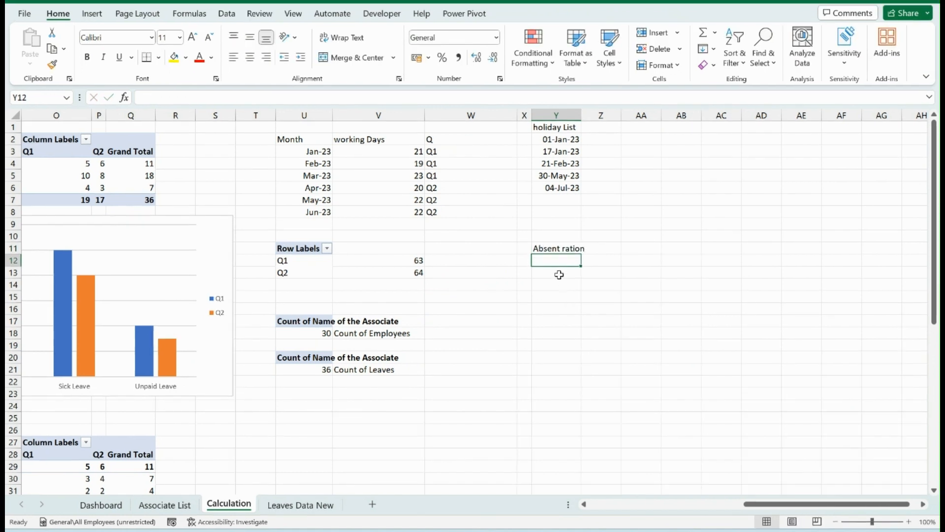
click(555, 247)
double_click(555, 248)
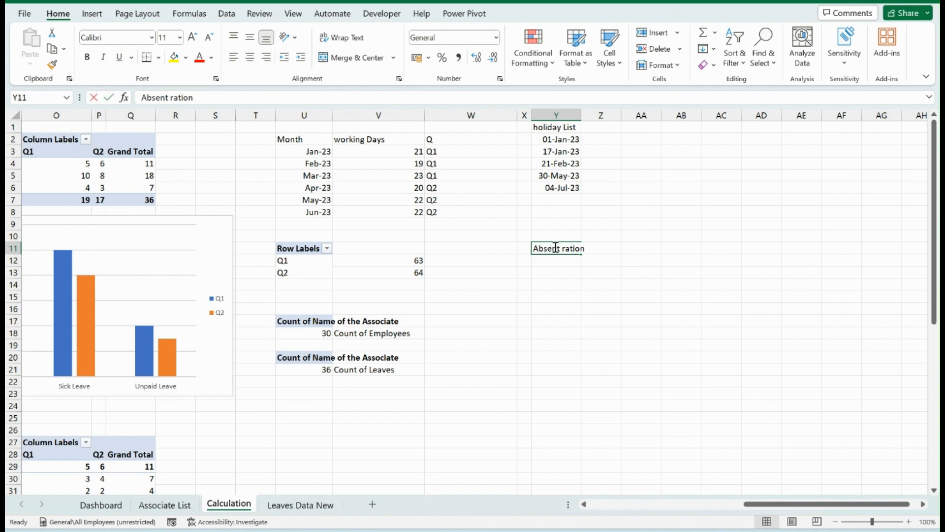
text(A)
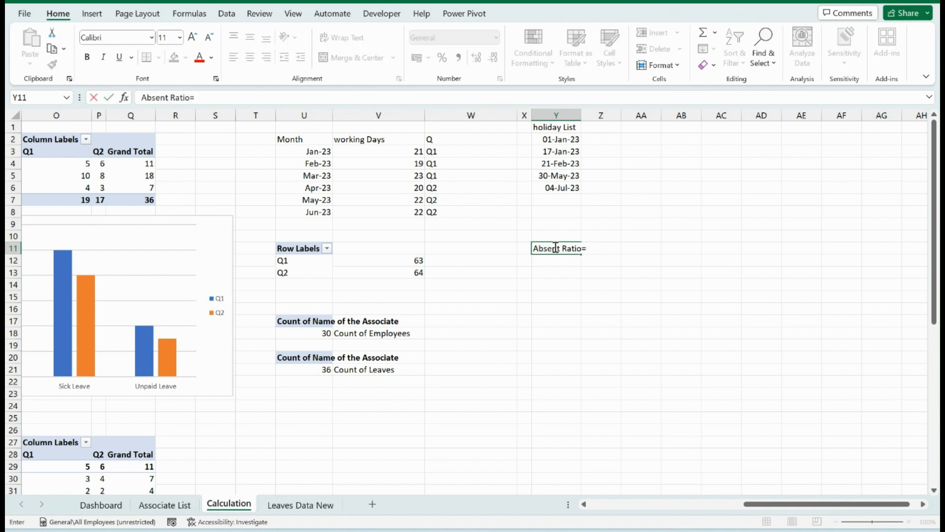
key(Return)
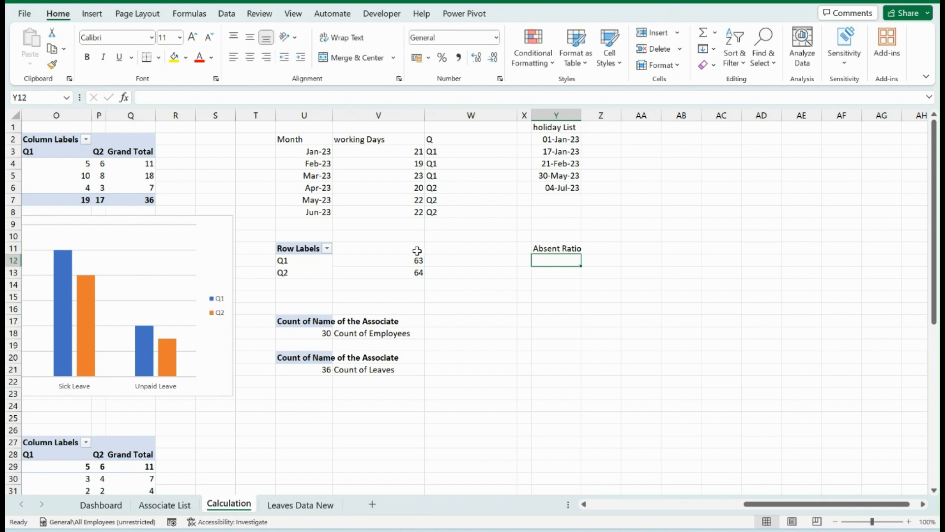
Total the quarterly working days in V11 with =SUM(V12:V15)
click(416, 249)
text(=sum)
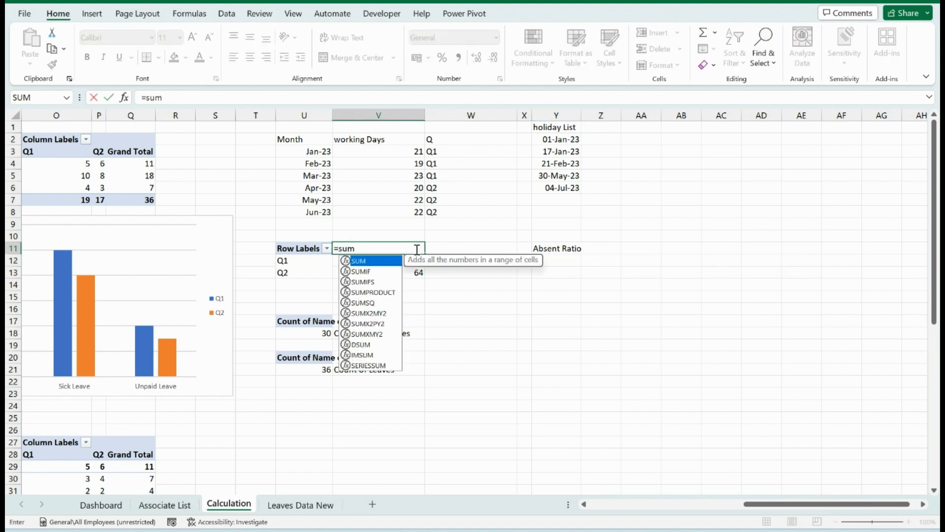
key(Tab)
key(Down)
key(shift+Down)
key(shift+Down)
key(shift+Down)
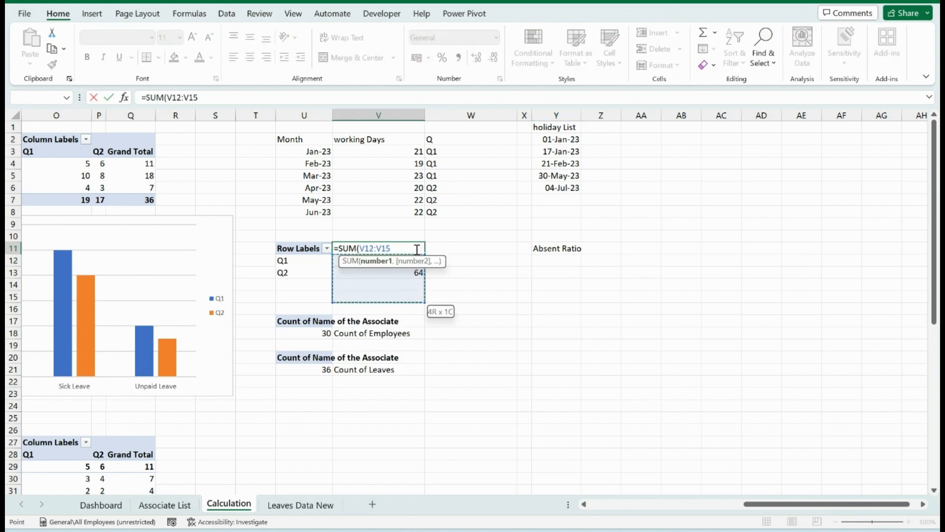
text())
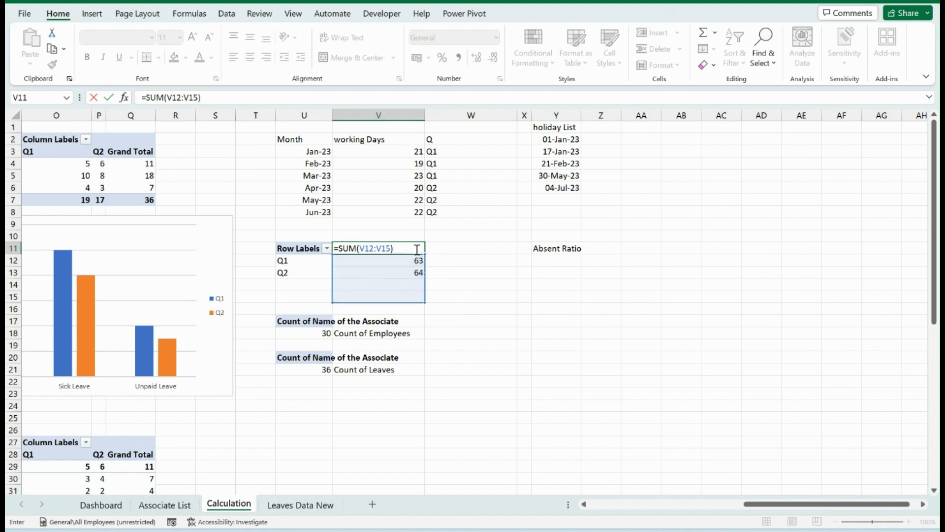
key(ctrl+Return)
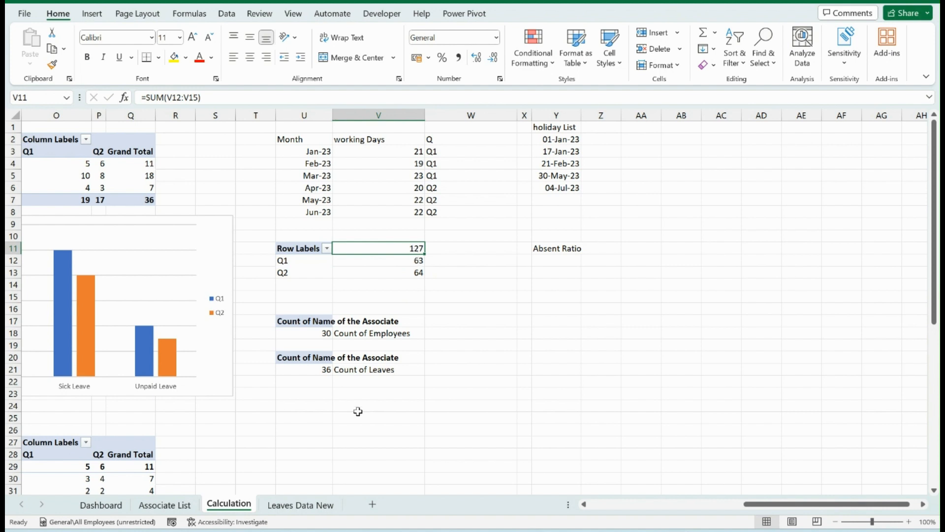
Calculate the absent ratio in Y12 with =U21/V11 and format it as a percentage
click(321, 369)
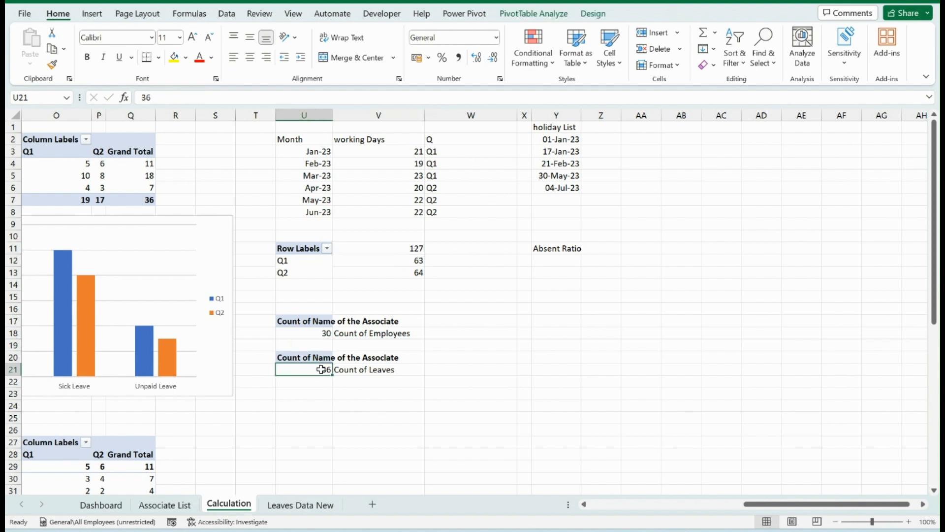
click(554, 259)
text(=)
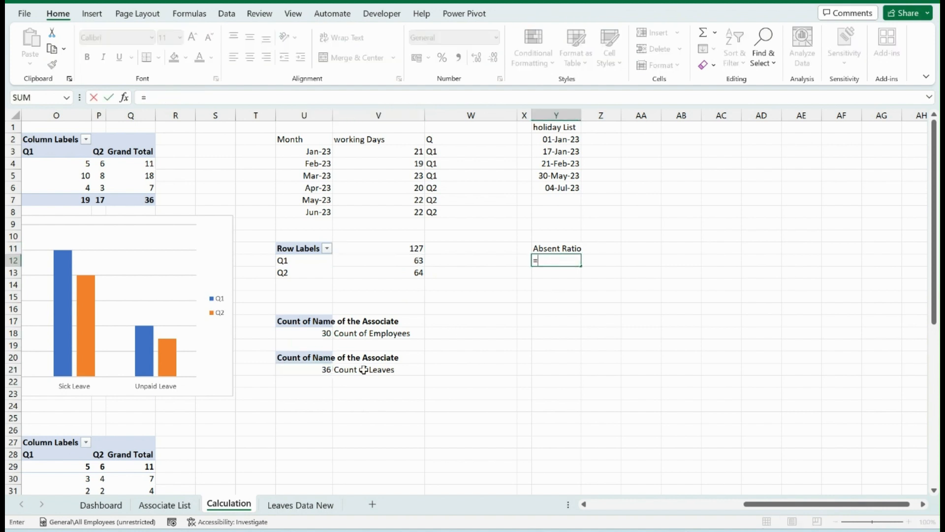
click(317, 369)
text(/)
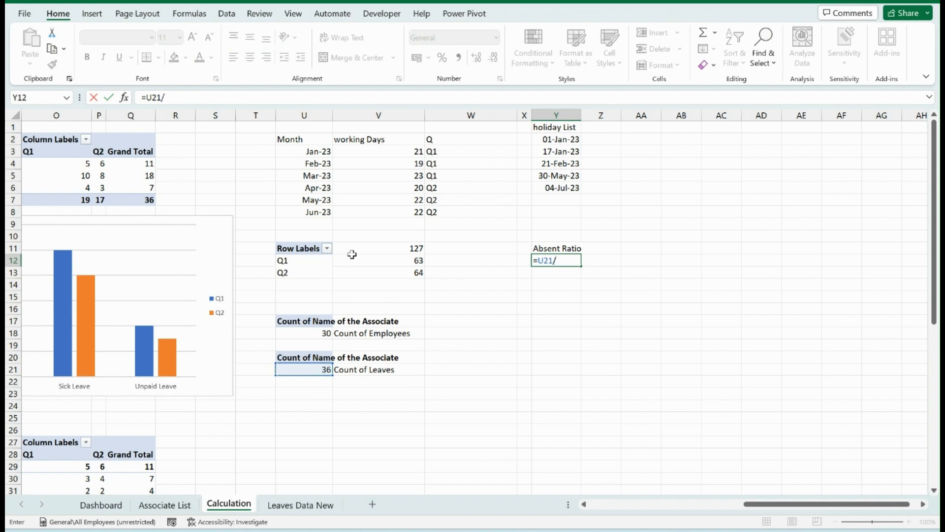
click(393, 247)
key(Return)
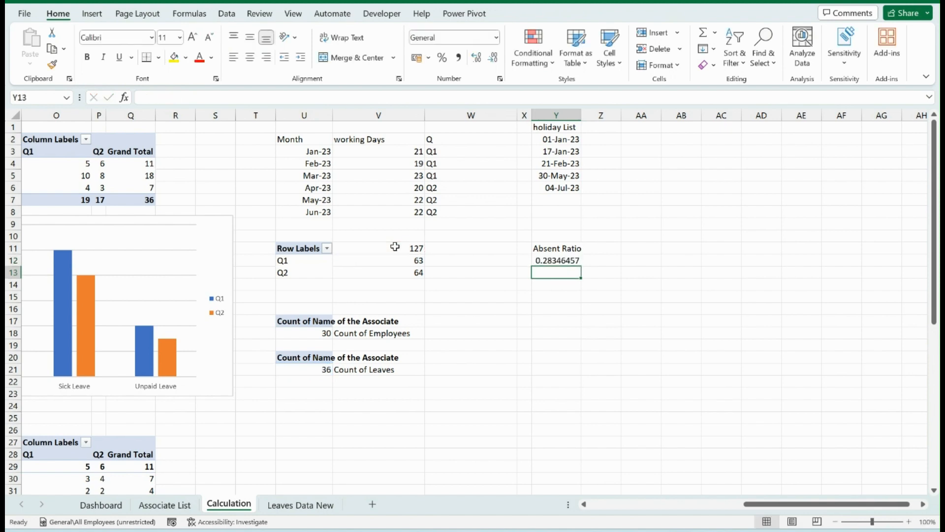
key(Up)
key(ctrl+shift+5)
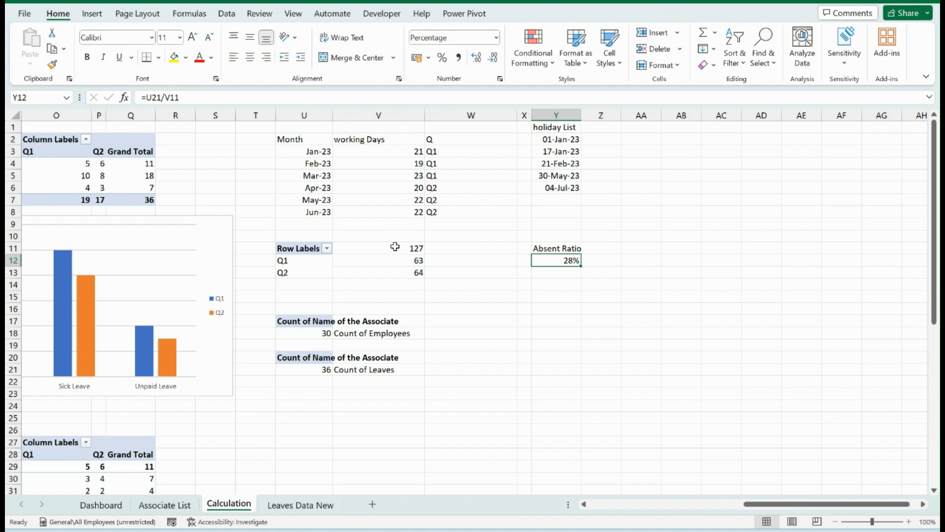
click(469, 349)
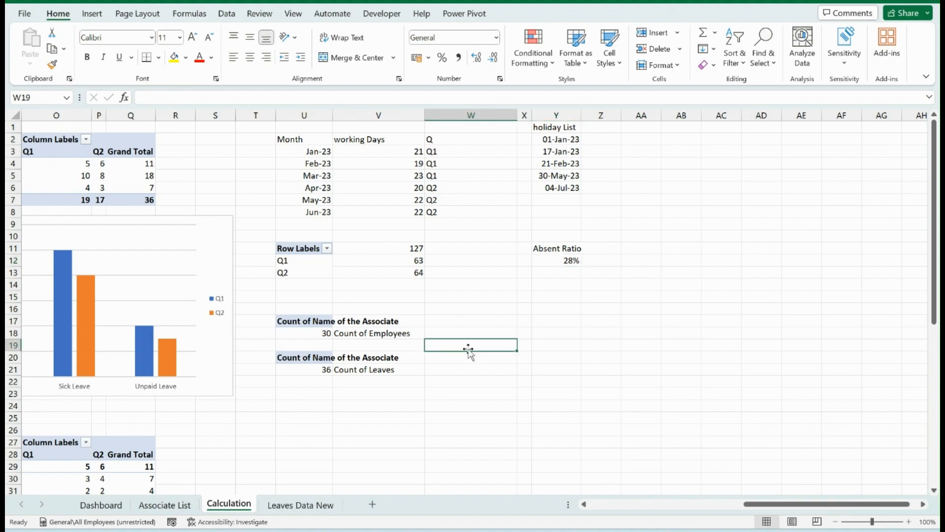
key(Home)
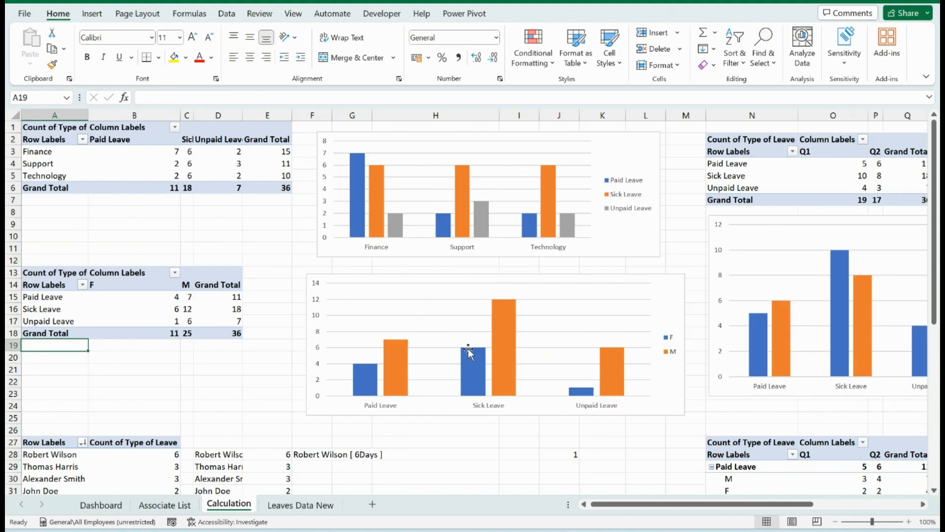
scroll(466, 357, down, 13)
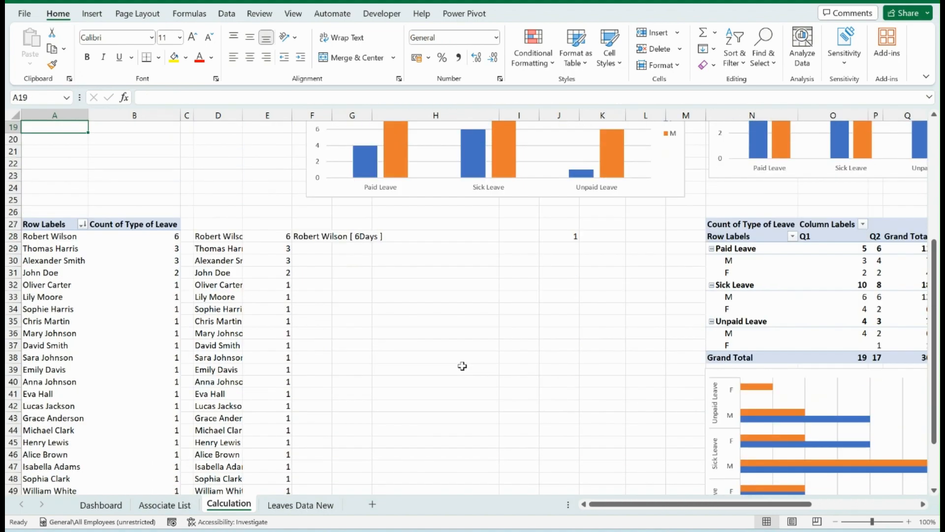
scroll(462, 366, up, 13)
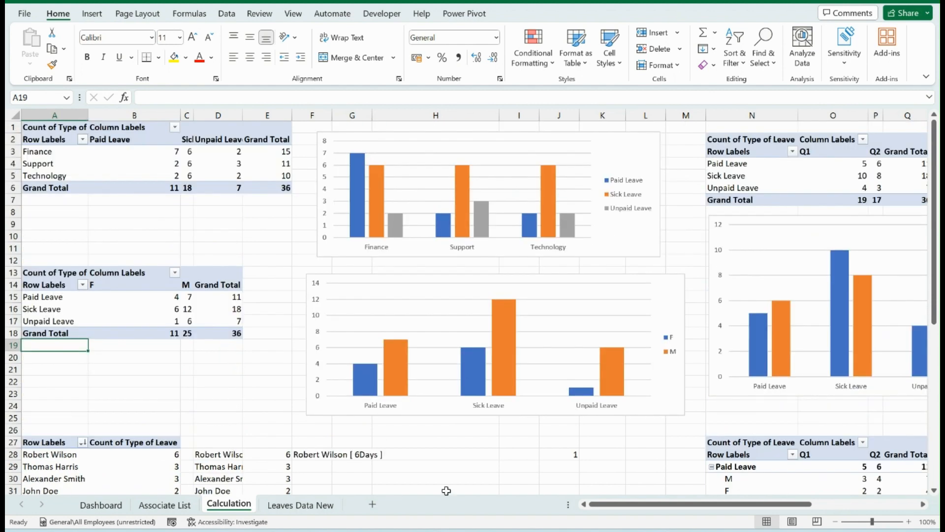
On the Dashboard sheet, insert a text box reading Summary at the start of the orange band in columns B to O
click(101, 505)
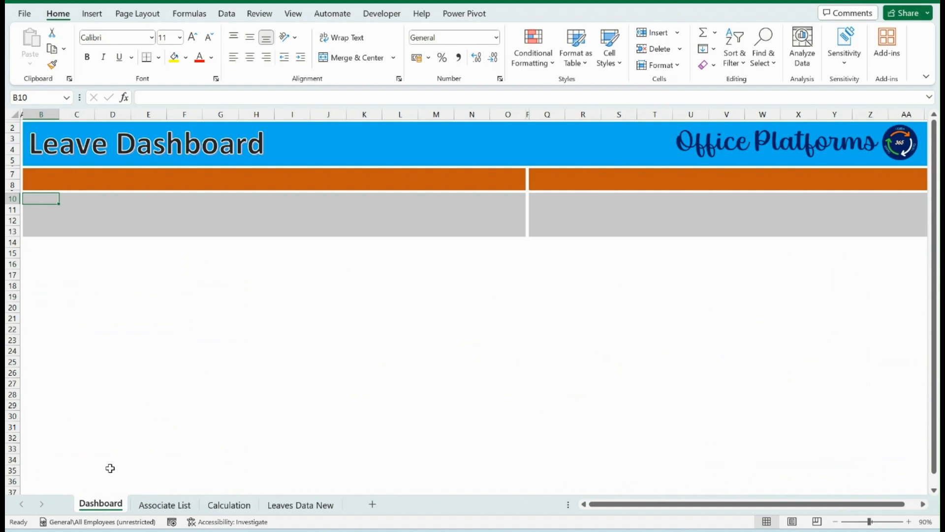
click(78, 181)
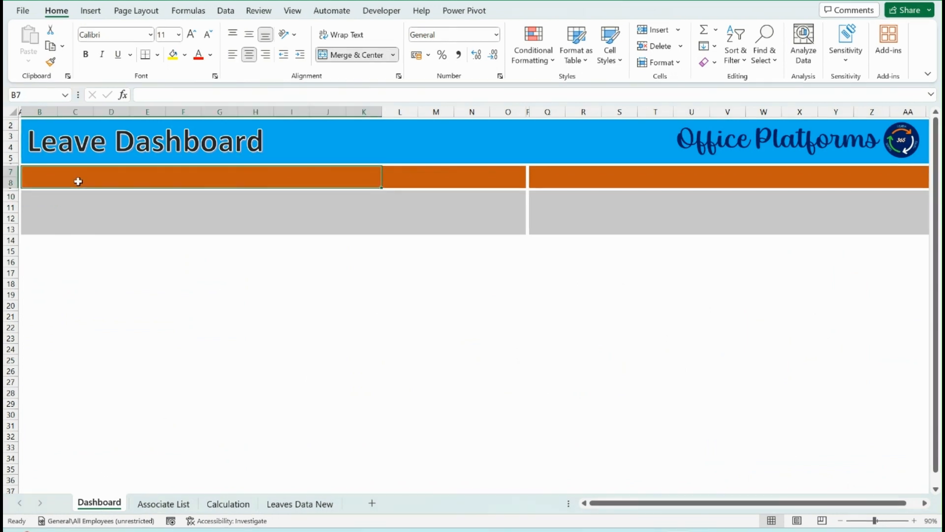
click(75, 210)
click(90, 10)
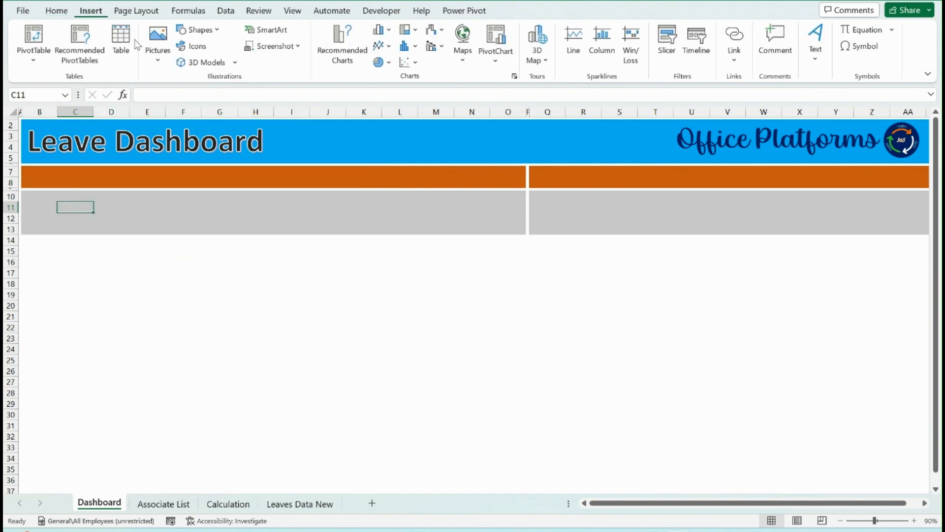
click(822, 61)
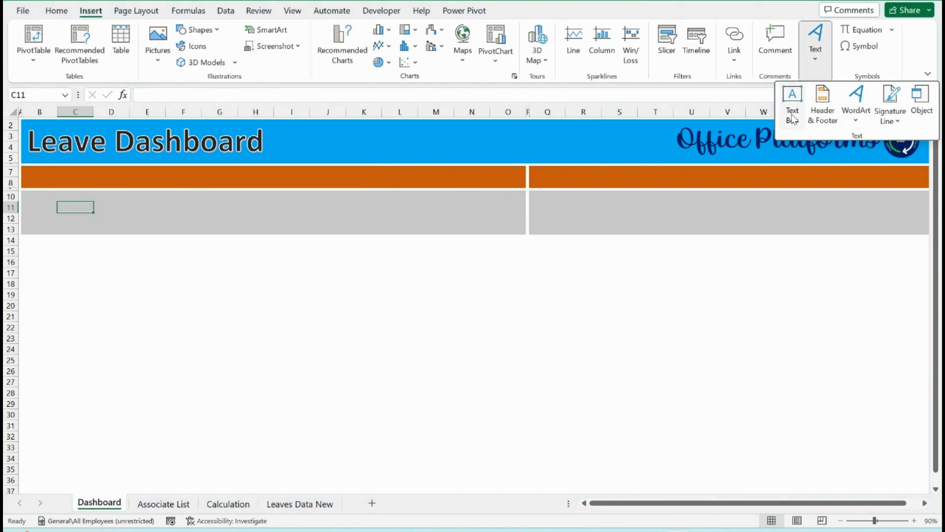
click(791, 95)
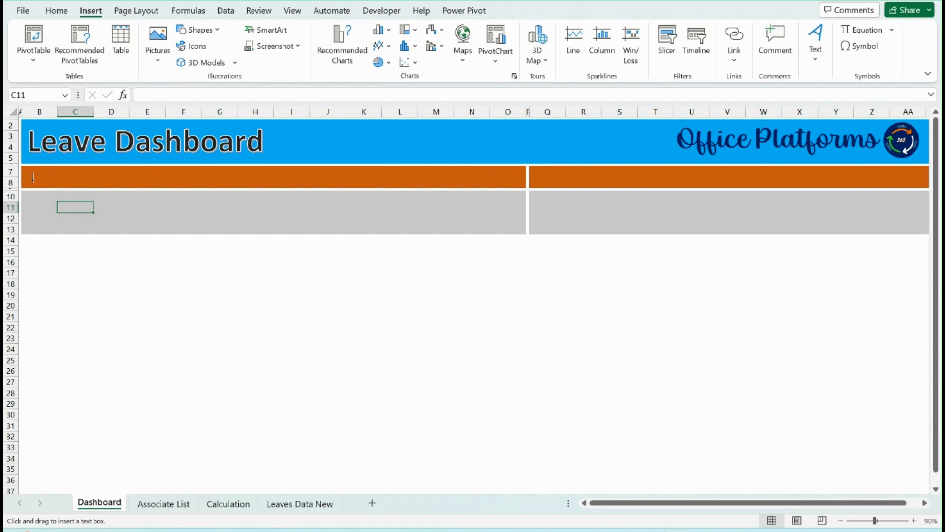
drag(42, 178, 55, 194)
text(Summary)
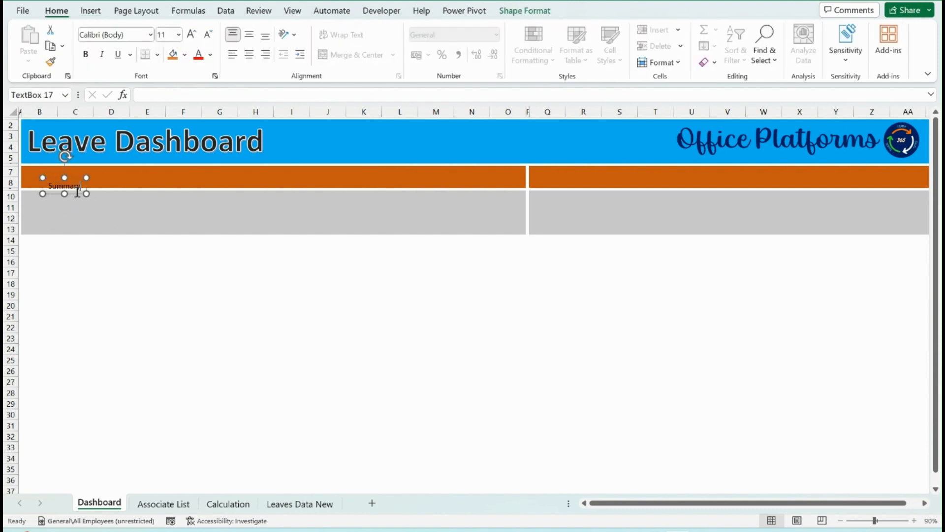
Format the Summary text box as bold, white, size 20 text and align it inside the orange band
key(ctrl+b)
drag(79, 198, 67, 186)
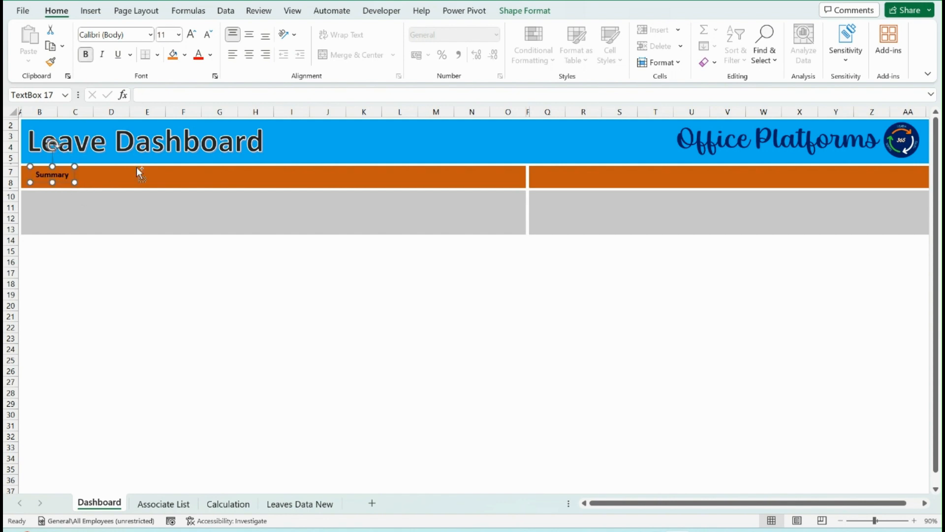
key(ctrl+shift+period)
key(ctrl+shift+period)
key(ctrl+shift+period)
key(ctrl+shift+period)
key(ctrl+shift+period)
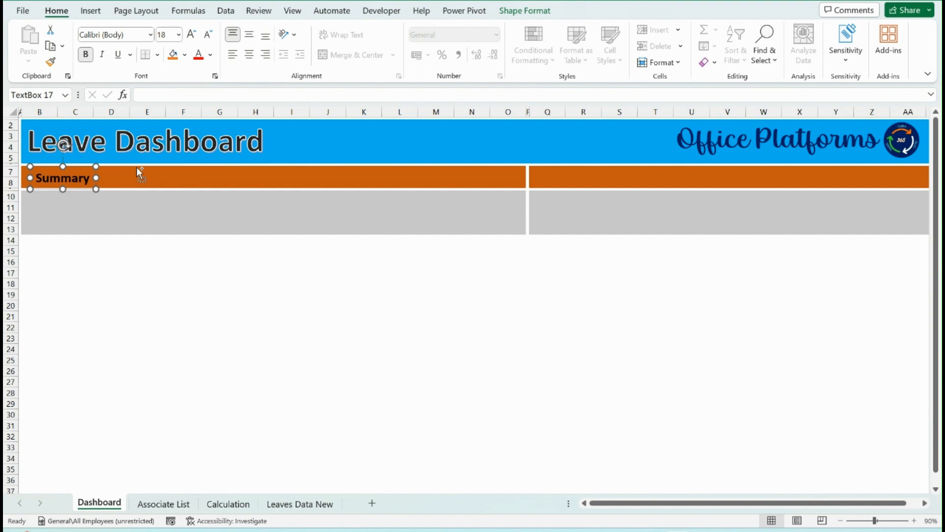
click(210, 55)
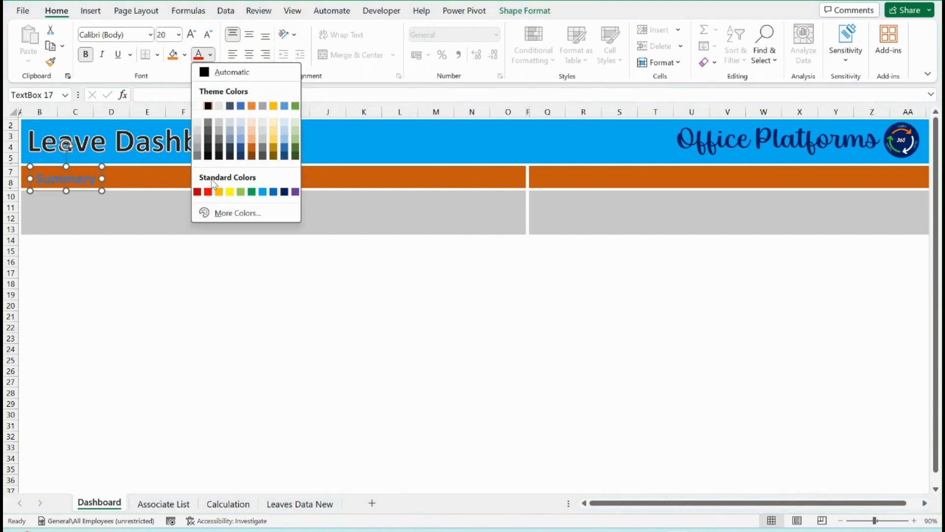
click(198, 106)
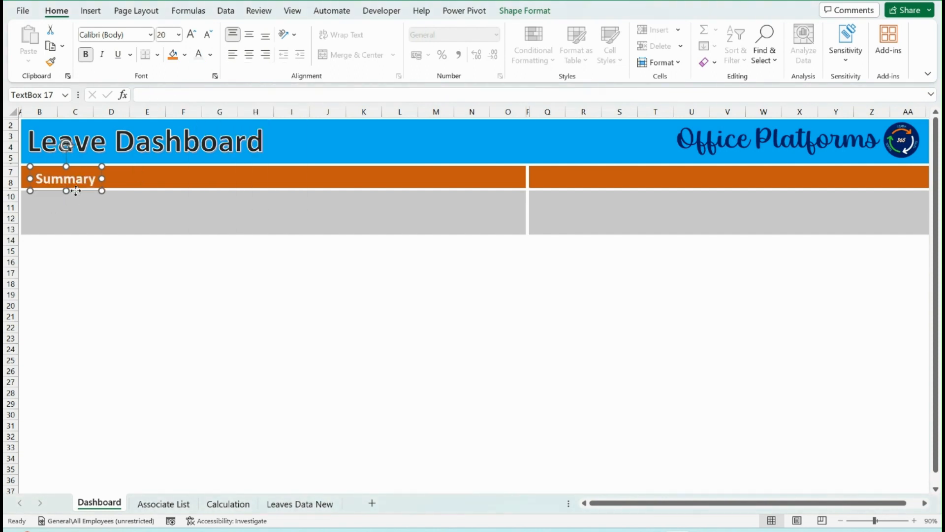
drag(75, 191, 72, 190)
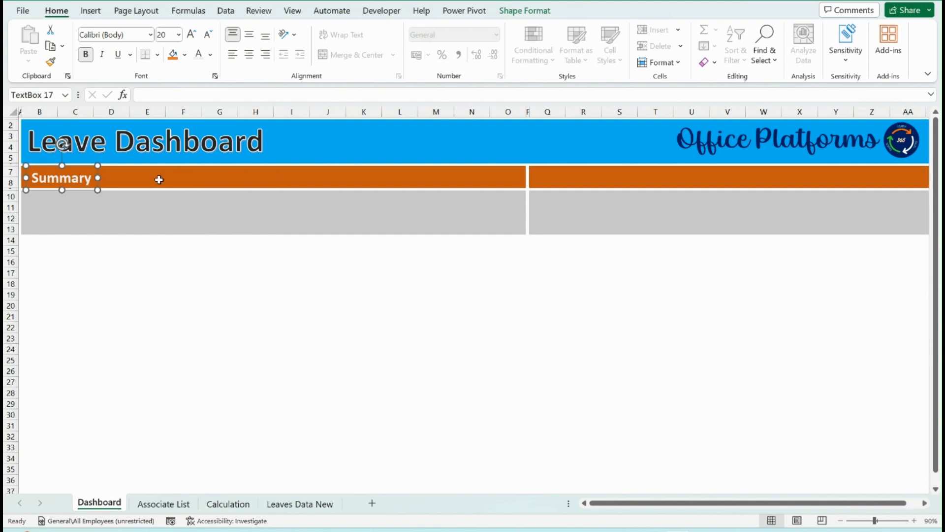
Copy the Summary text box to the orange band starting at column Q and change its text to Filter Pane
key(ctrl+c)
key(ctrl+v)
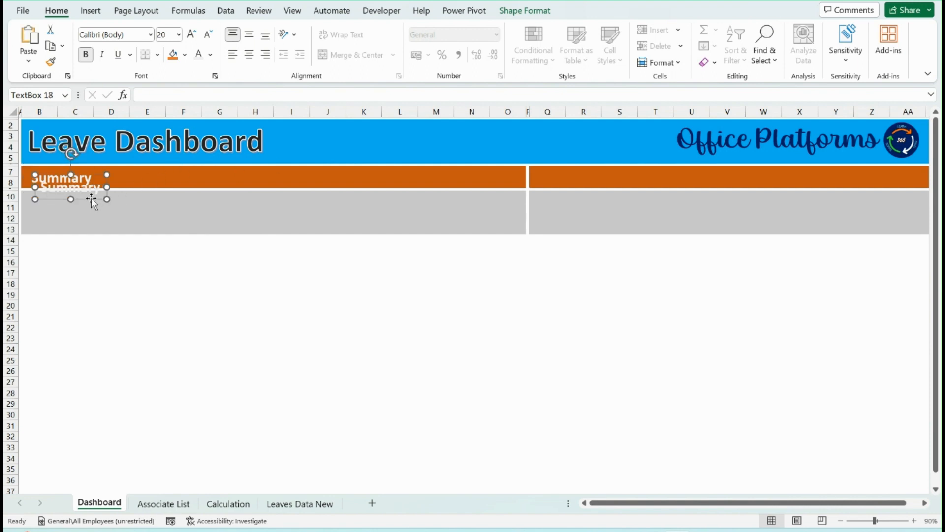
drag(92, 200, 589, 187)
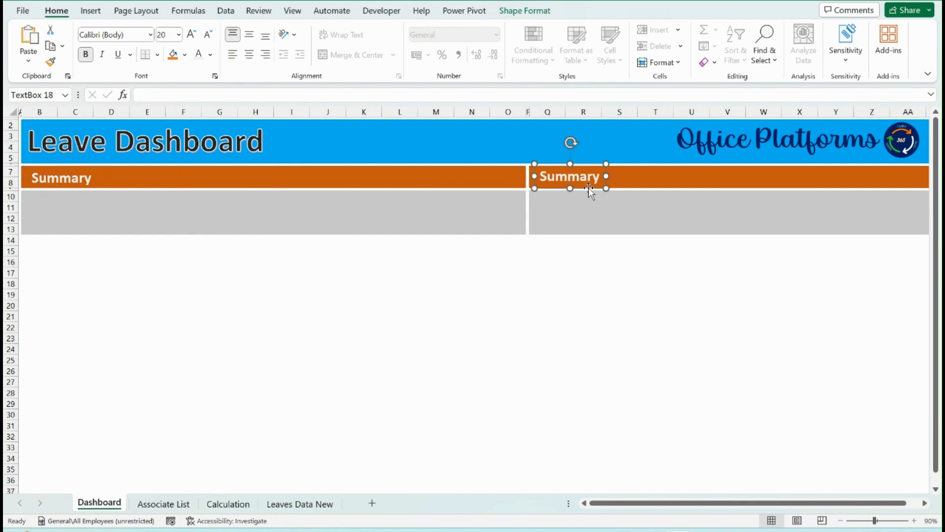
double_click(588, 184)
text(Fi)
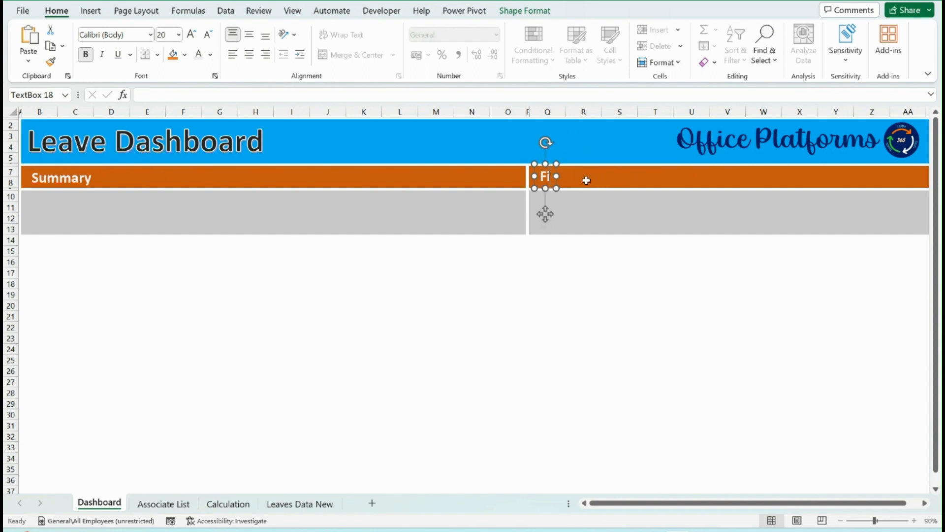
text(lter Pane)
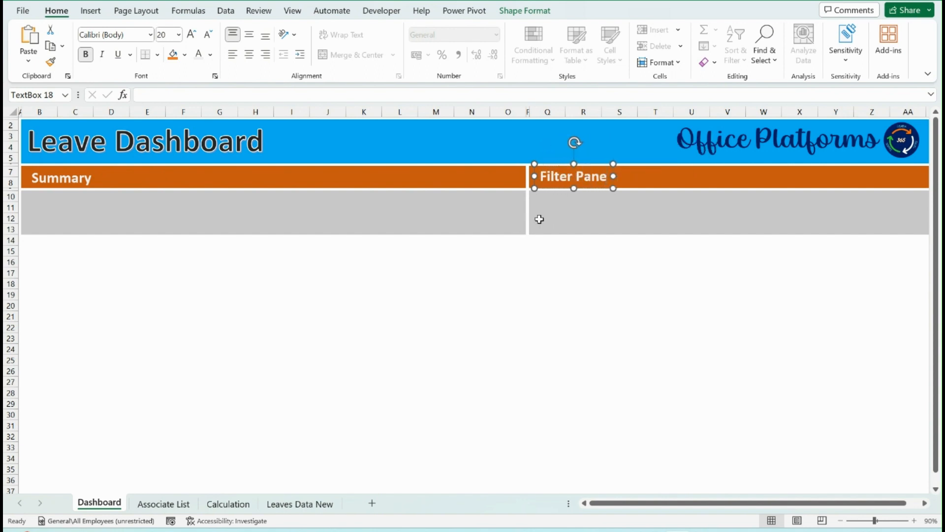
click(577, 206)
Duplicate the Summary text box into the grey area below it, reduce the font size to 16 and change the text to Headcount
click(150, 207)
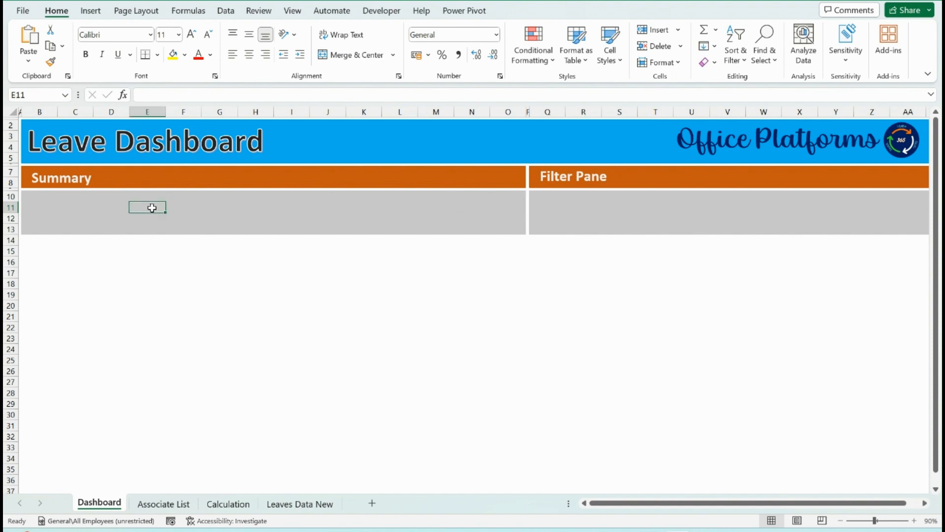
click(79, 182)
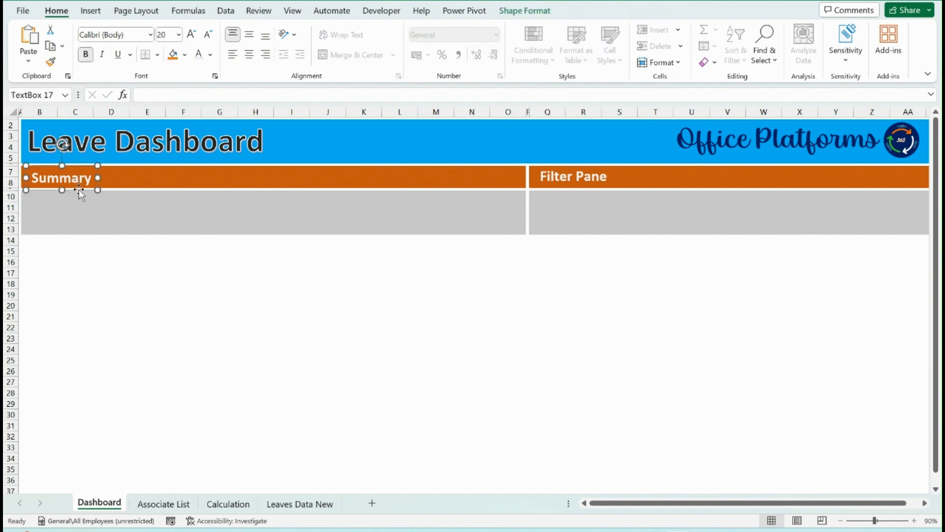
key(ctrl+d)
drag(82, 198, 82, 214)
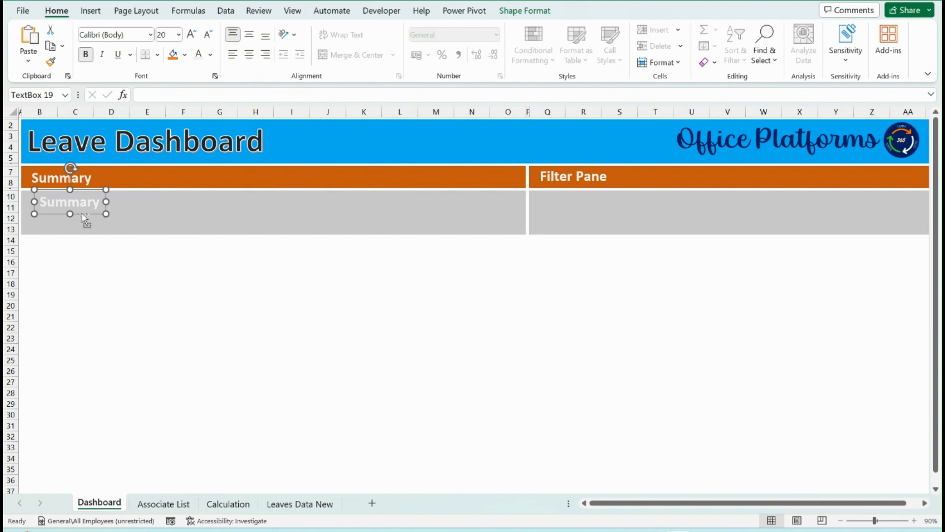
key(ctrl+shift+less)
key(ctrl+shift+less)
double_click(82, 206)
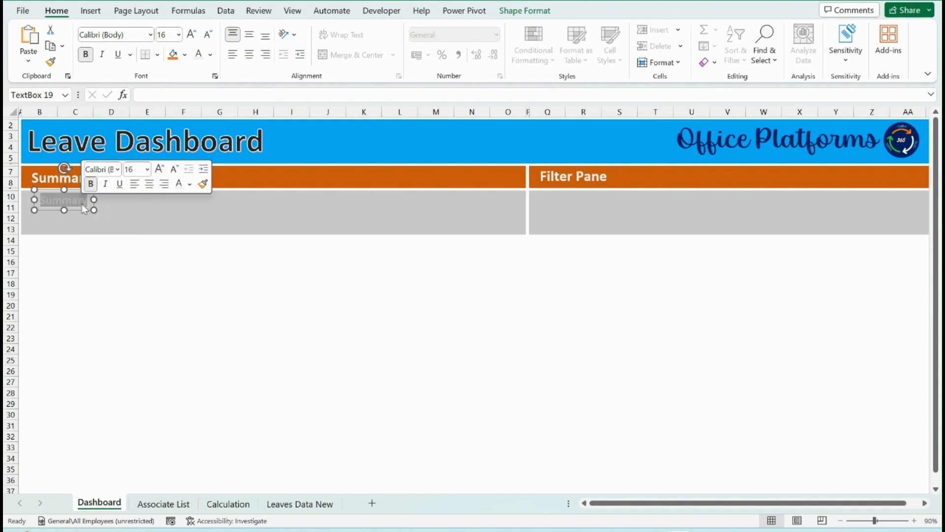
text(Headcount)
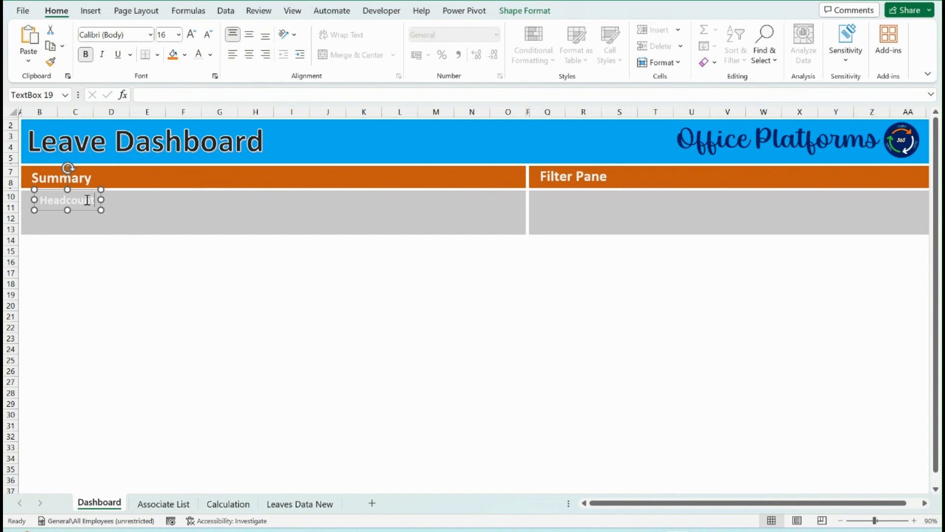
click(90, 211)
Duplicate the Headcount text box, place the copy beside it around columns E to G and change its text to Working Days
key(ctrl+d)
drag(93, 224, 185, 208)
double_click(182, 203)
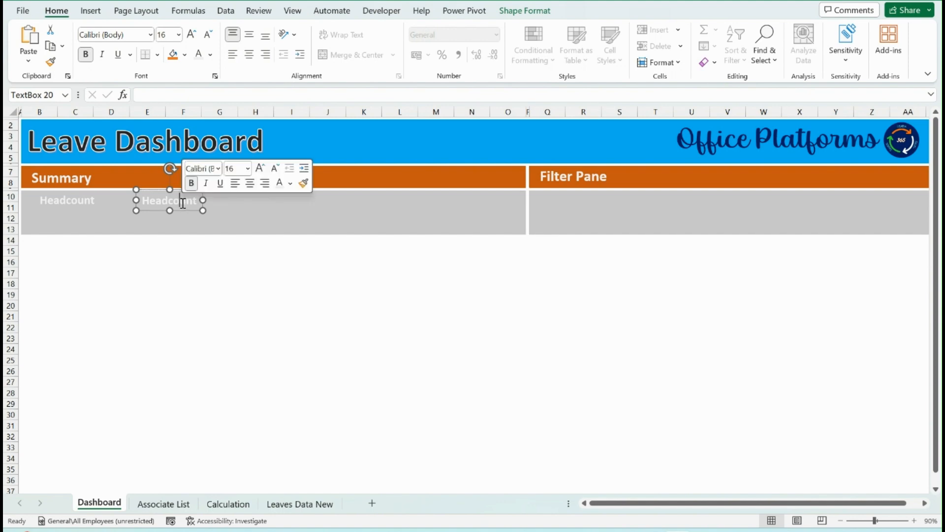
text(Working D)
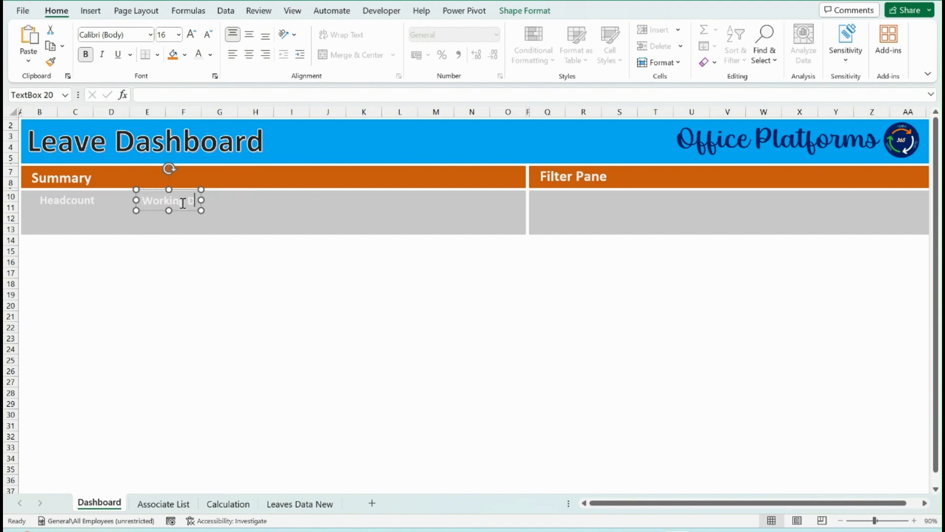
text(ays)
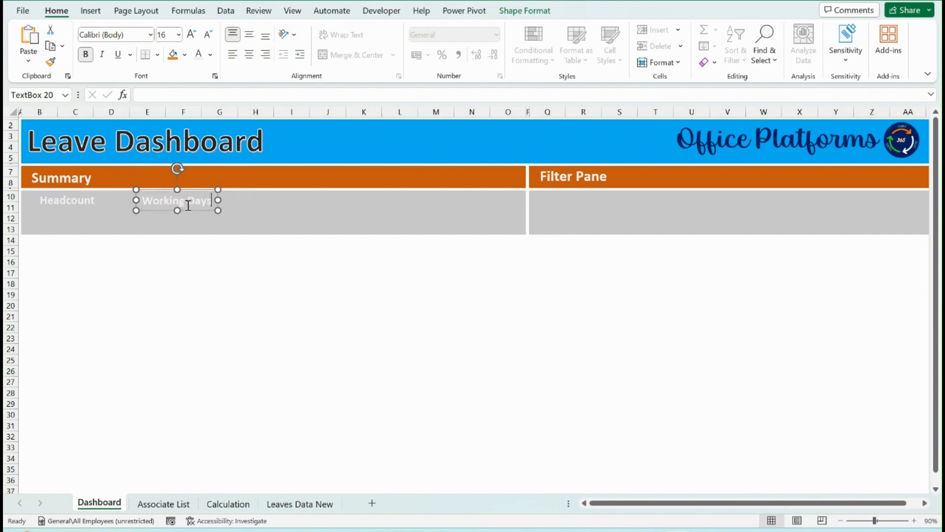
Copy the Working Days text box to around columns H to J in the same row and change its text to Leaves
drag(191, 210, 302, 211)
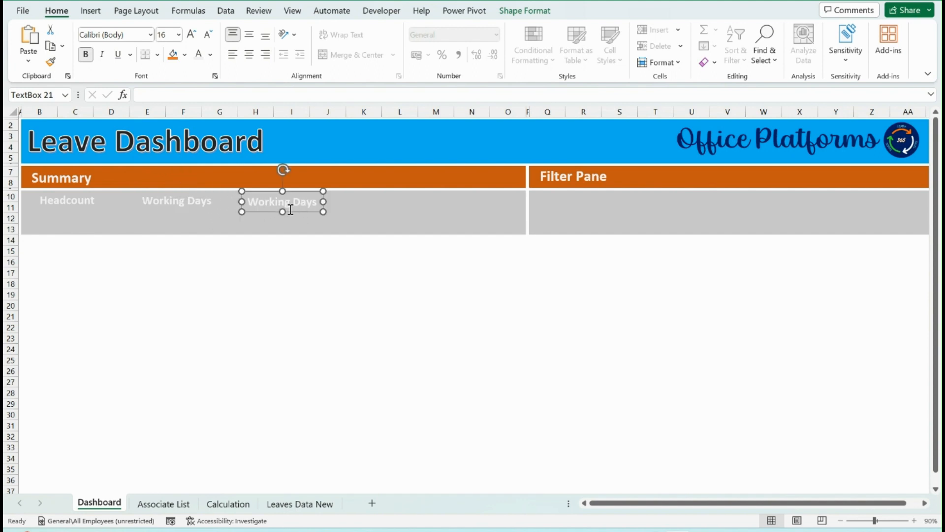
double_click(290, 208)
text(Leaves)
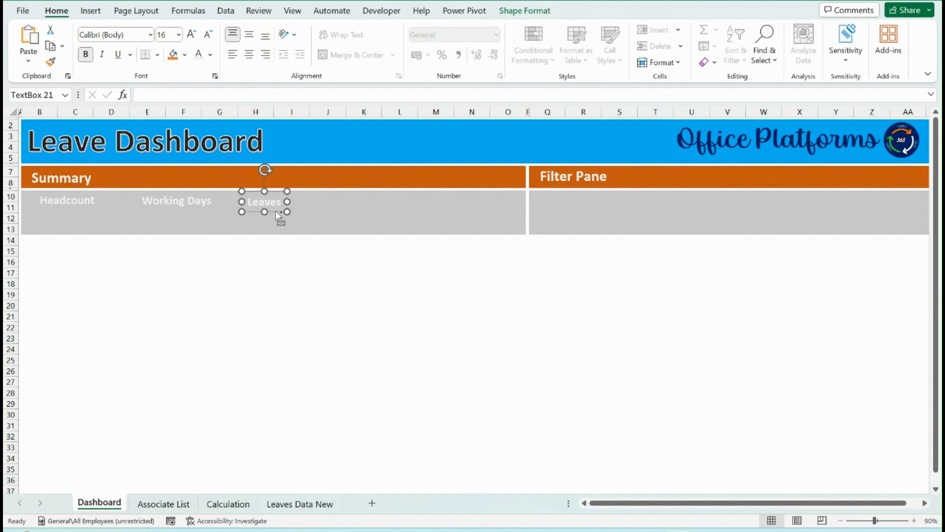
Duplicate the Leaves text box, place the copy around columns J to L and change its text to Absent Rate%
key(ctrl+d)
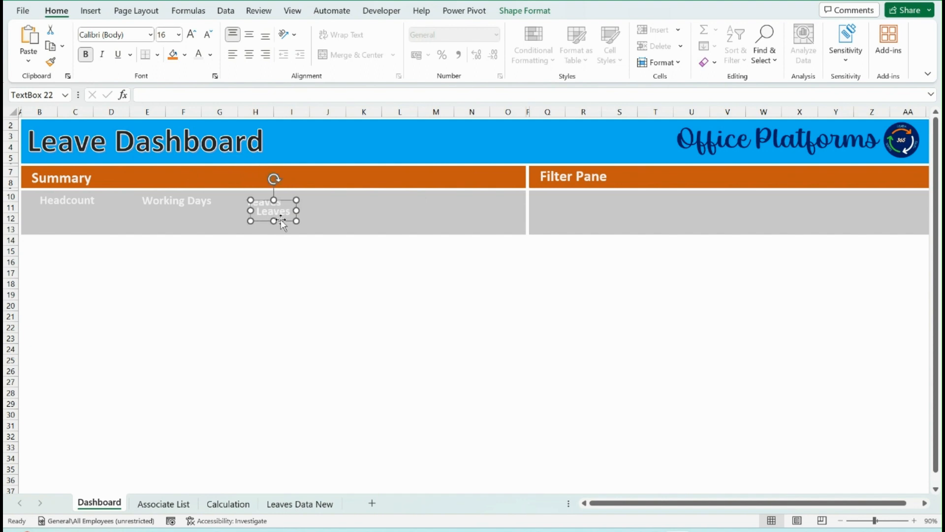
drag(282, 224, 356, 211)
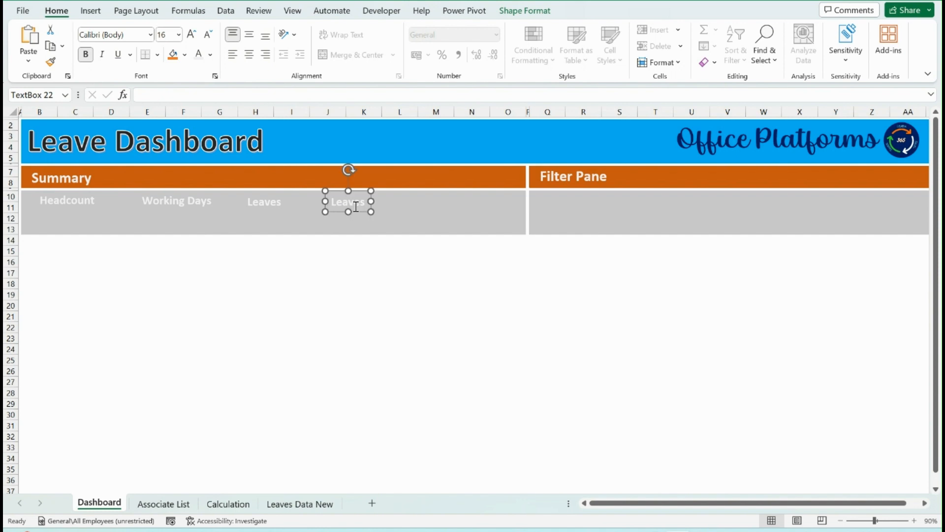
double_click(349, 203)
text(Absent Rate)
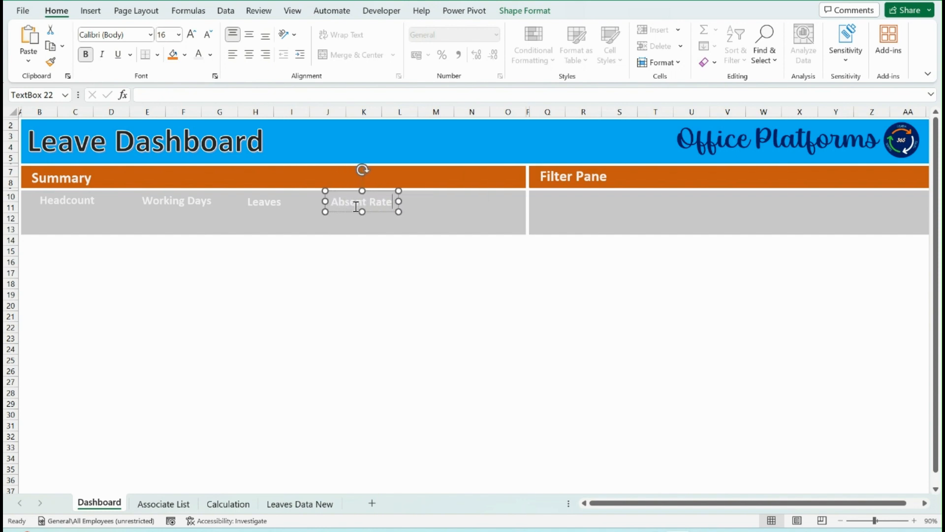
text(%)
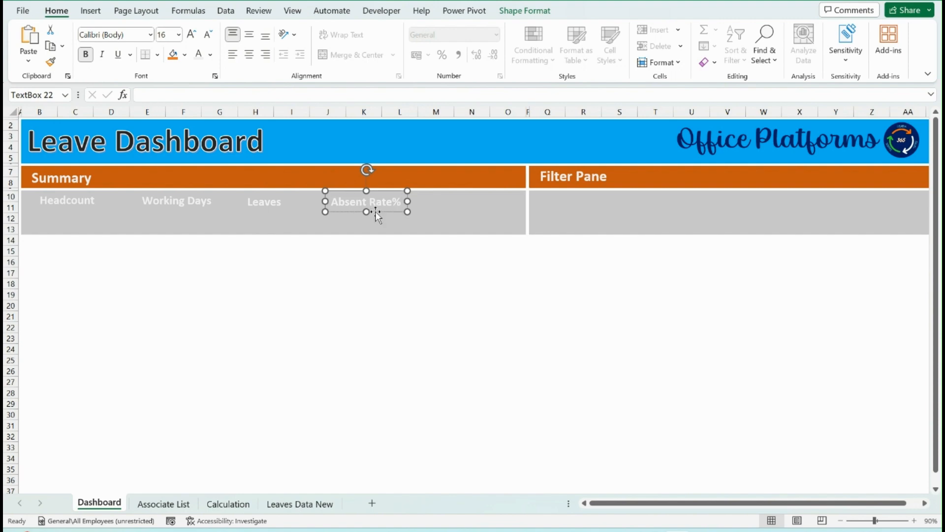
Duplicate the Absent Rate% text box, place the copy around columns M to O and change its text to Most Absent
key(ctrl+d)
drag(388, 220, 476, 213)
triple_click(467, 205)
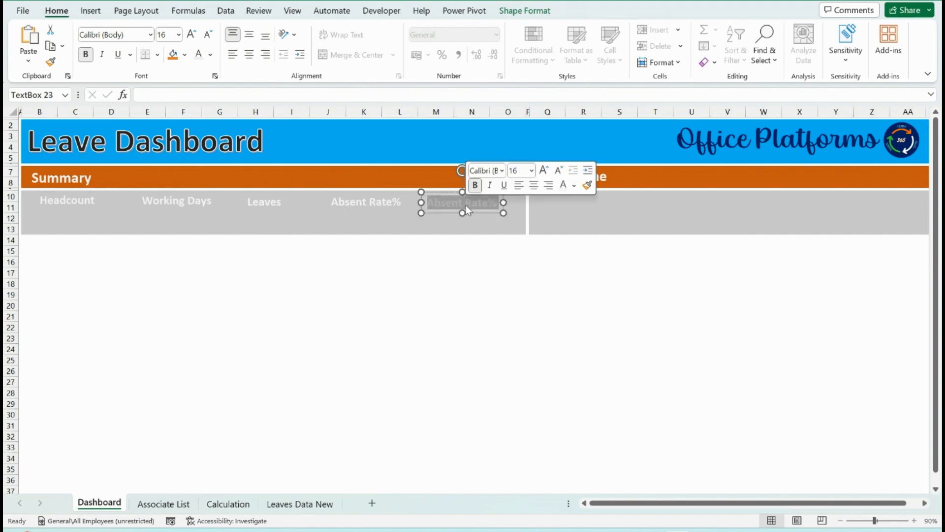
text(Most Absent)
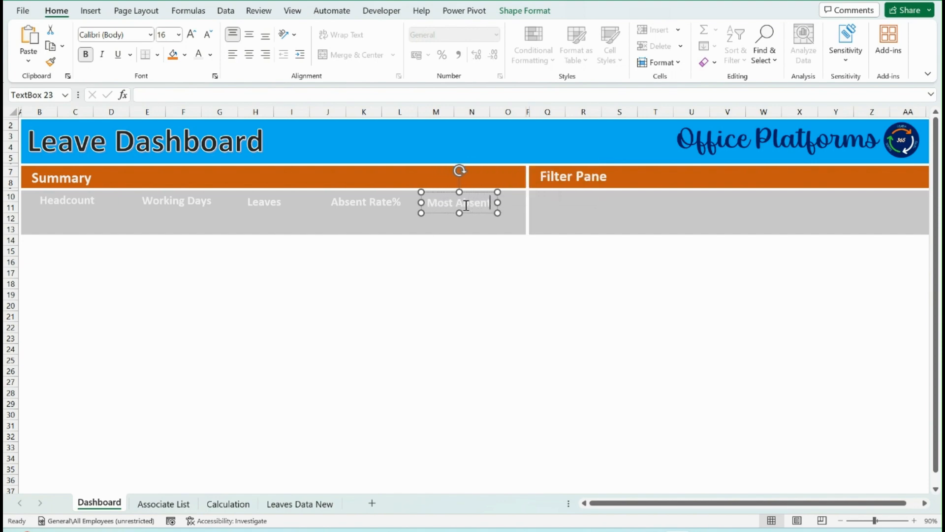
Distribute the five summary labels from Headcount to Most Absent horizontally and align them to the middle
click(488, 213)
shift+click(384, 206)
shift+click(267, 205)
shift+click(180, 207)
shift+click(84, 207)
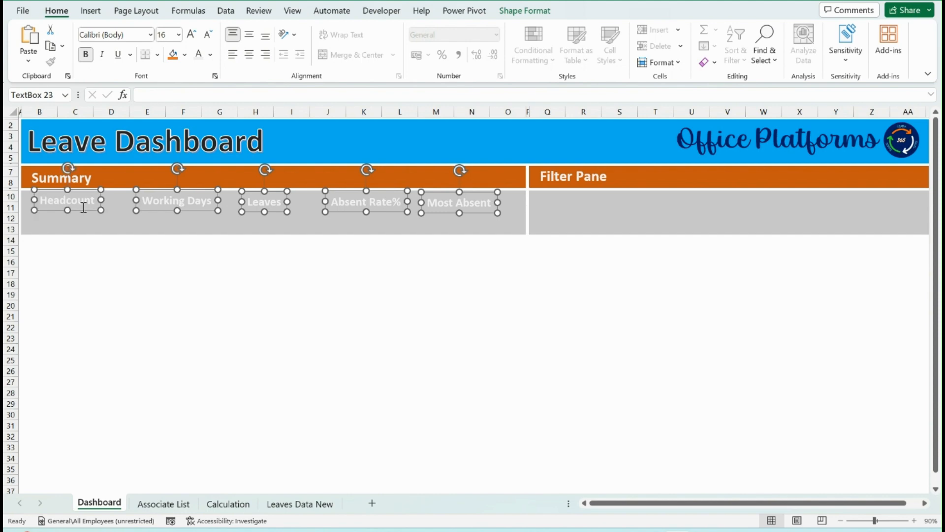
click(525, 11)
click(719, 30)
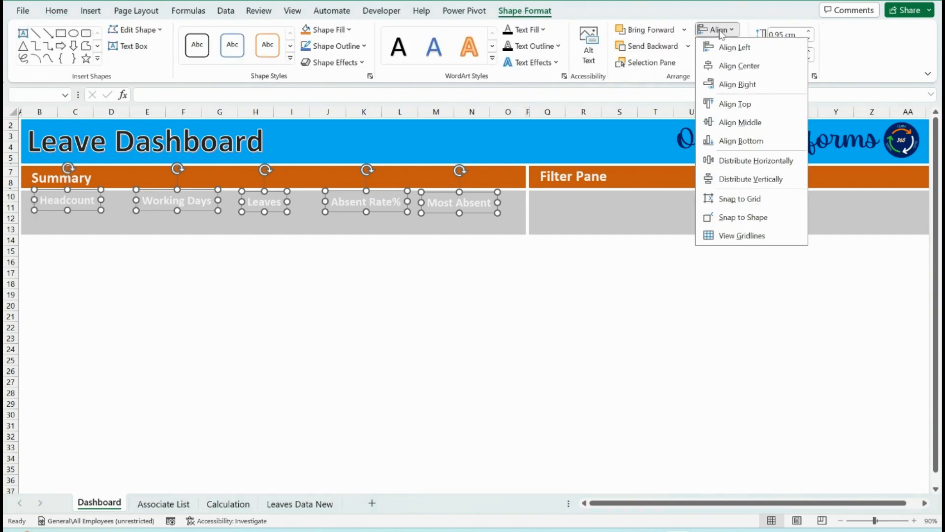
click(749, 161)
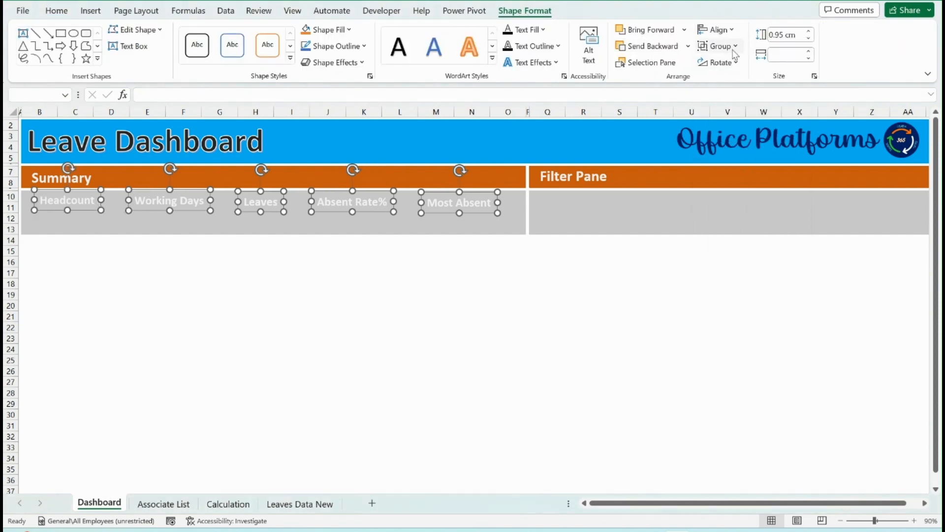
click(733, 31)
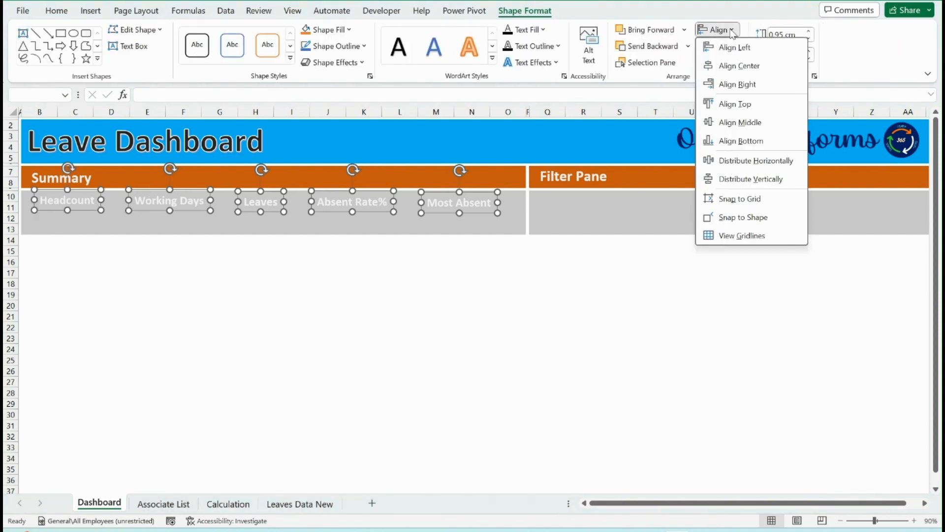
click(740, 122)
click(728, 32)
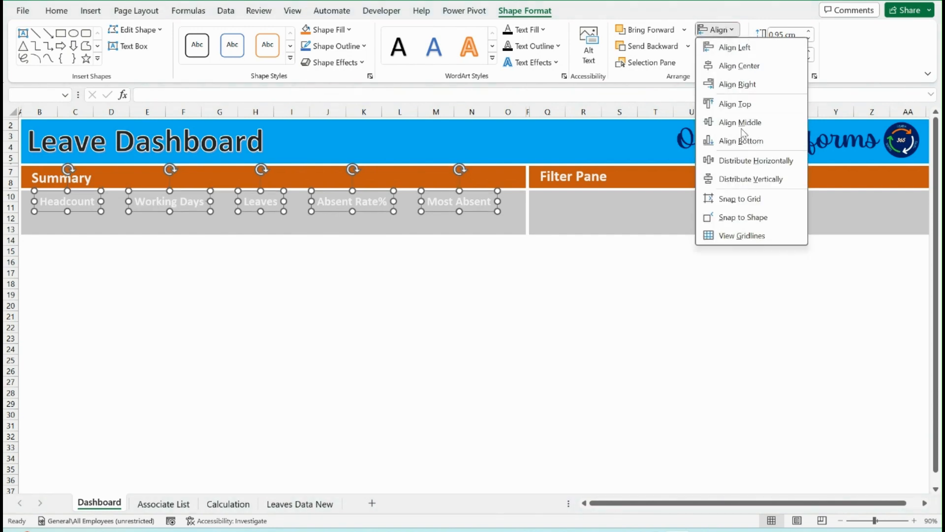
click(748, 161)
click(147, 283)
Apply a blue WordArt style to the five summary labels and make them bold
click(67, 203)
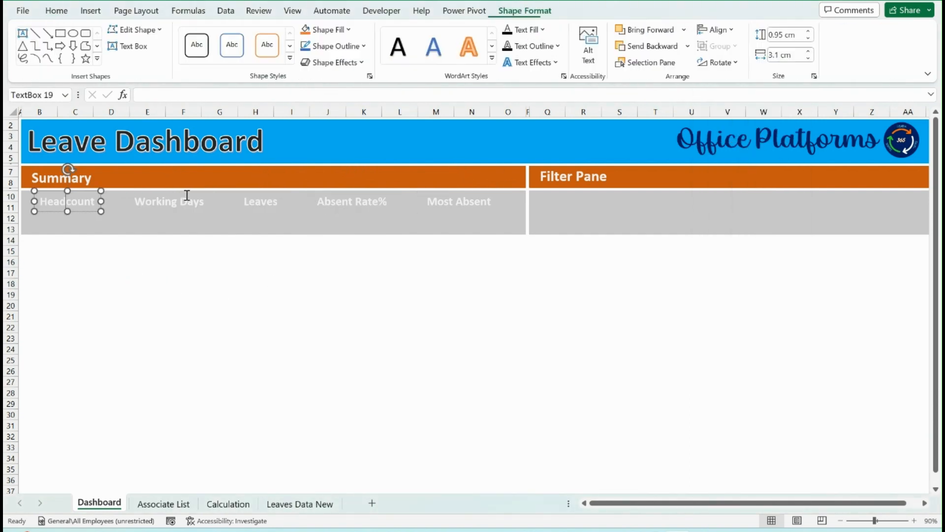
ctrl+click(171, 201)
ctrl+click(261, 201)
ctrl+click(376, 203)
ctrl+click(456, 201)
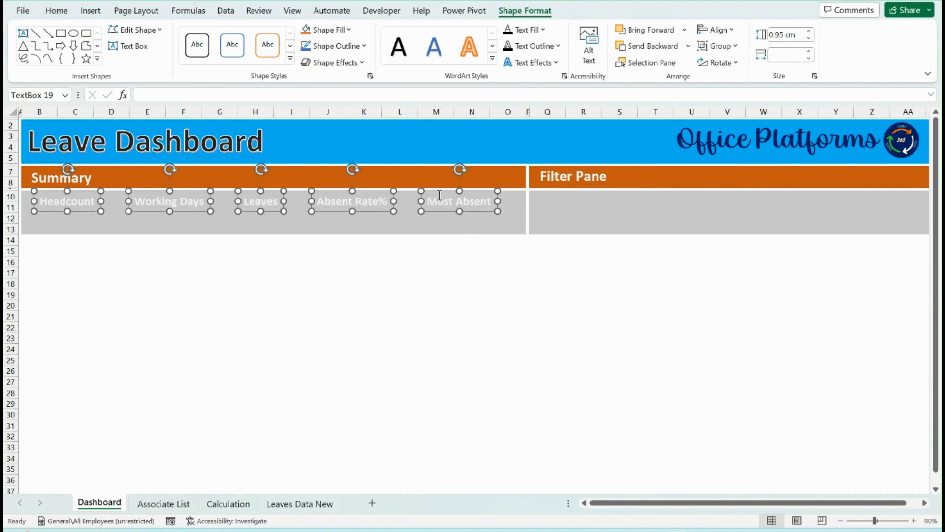
click(398, 47)
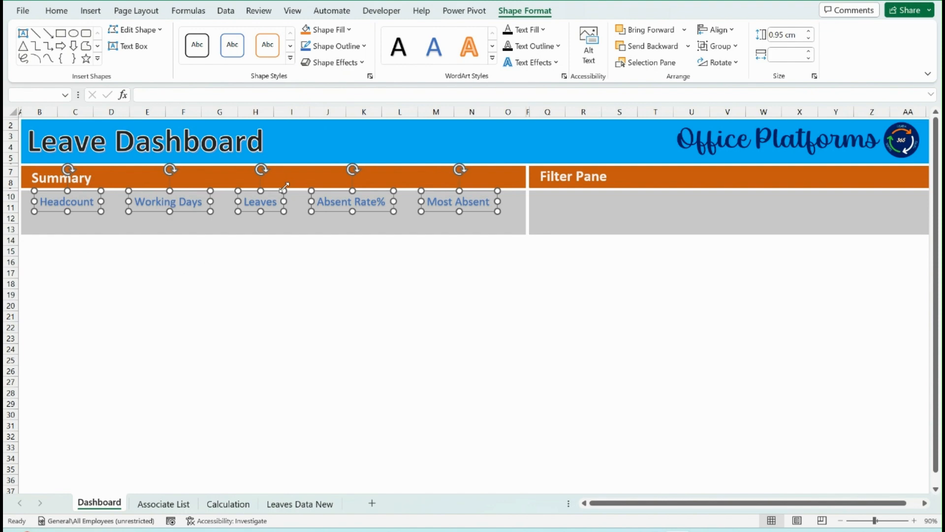
key(ctrl+b)
click(111, 271)
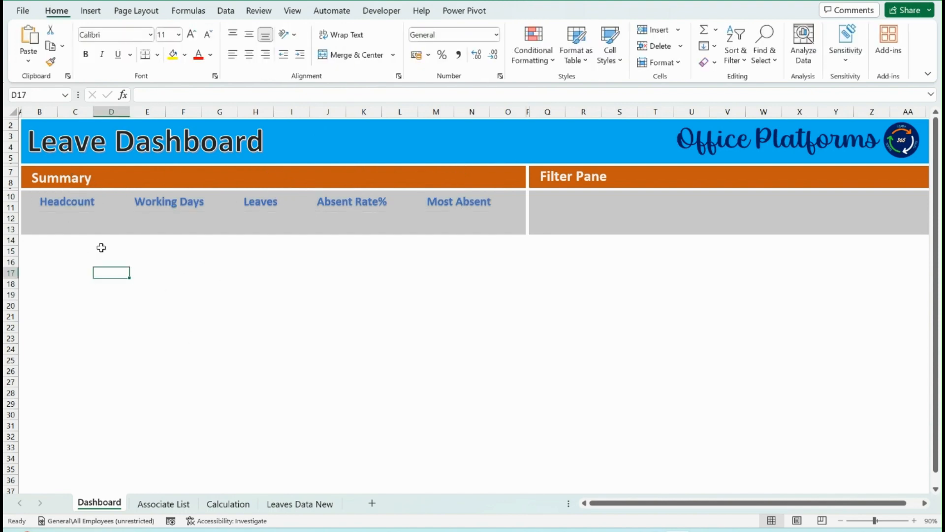
Place a copy of the Headcount text box directly beneath it in the grey area
click(71, 221)
click(89, 201)
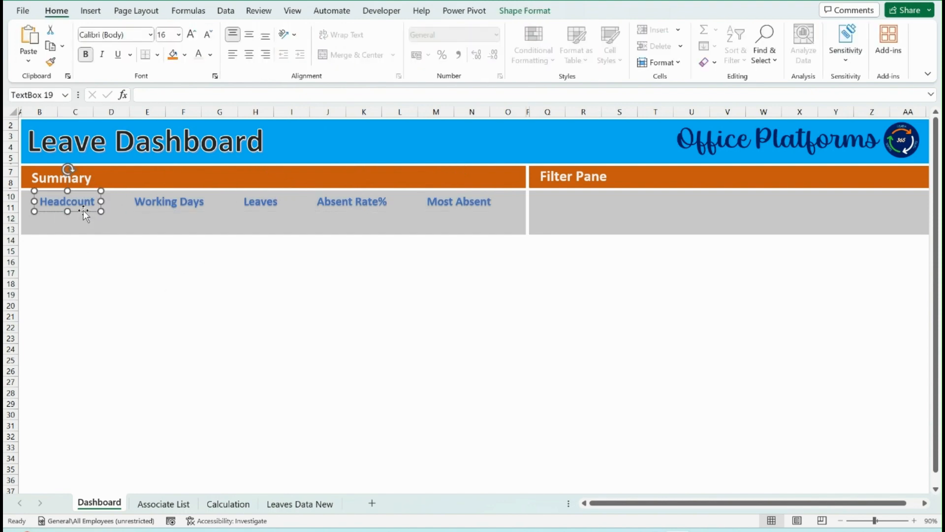
drag(84, 210, 79, 227)
Link the copied text box under Headcount to the employee count with the formula =Calculation!U18
click(148, 96)
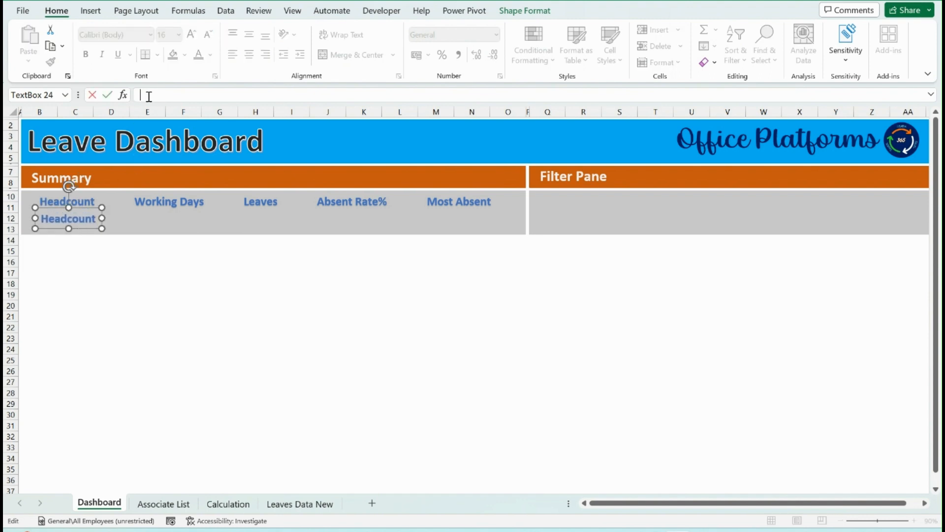
text(=)
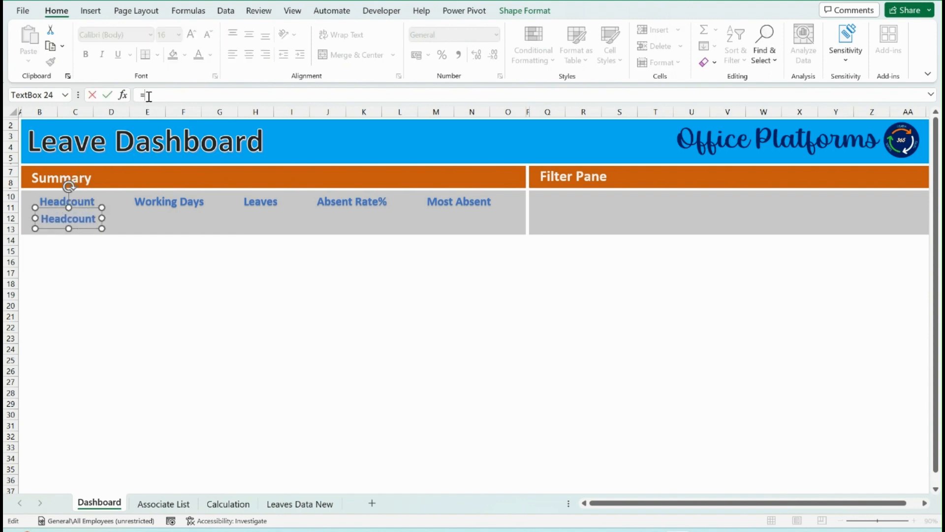
click(228, 504)
scroll(299, 418, down, 5)
scroll(299, 417, up, 5)
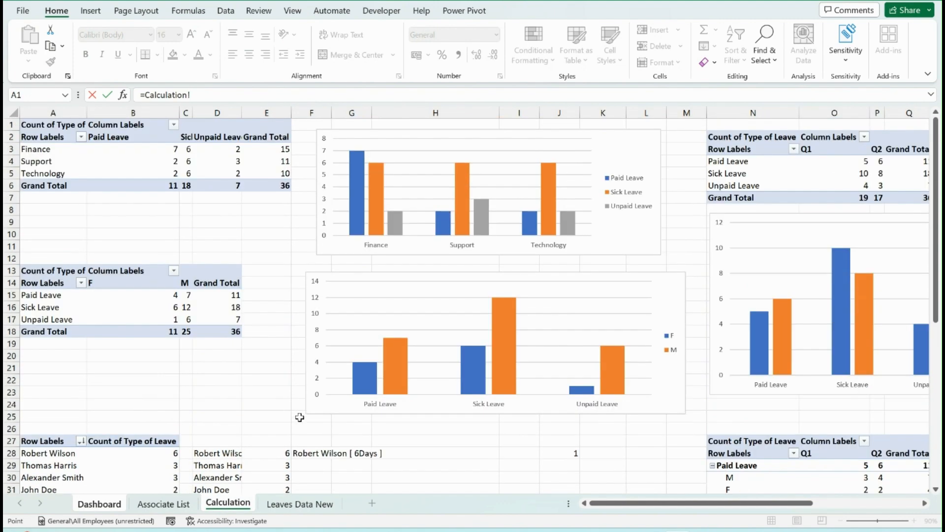
click(269, 340)
key(Right)
key(Right)
key(Right)
key(Right)
key(Right)
key(Right)
key(Right)
key(Right)
key(Right)
key(Right)
key(Right)
key(Right)
key(Right)
key(Right)
key(Right)
key(Right)
key(Right)
key(Right)
key(Right)
key(Right)
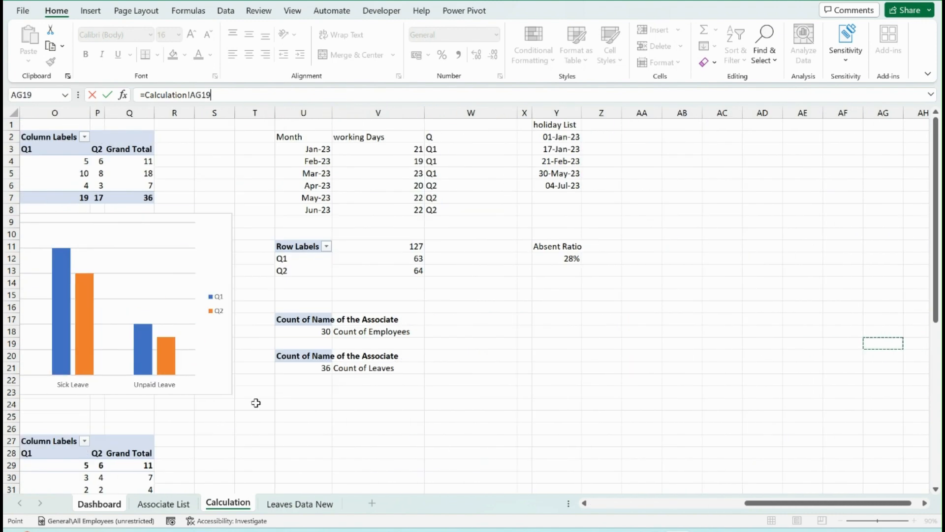
click(318, 331)
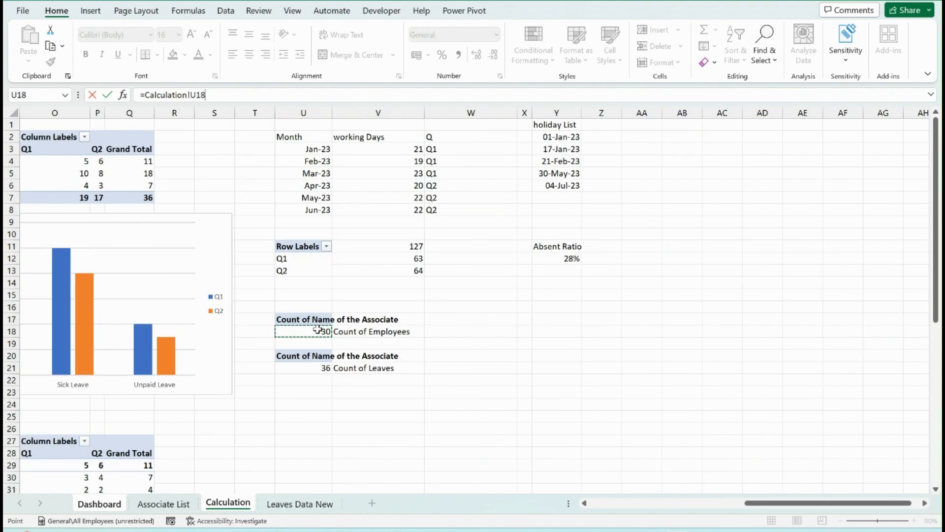
key(Return)
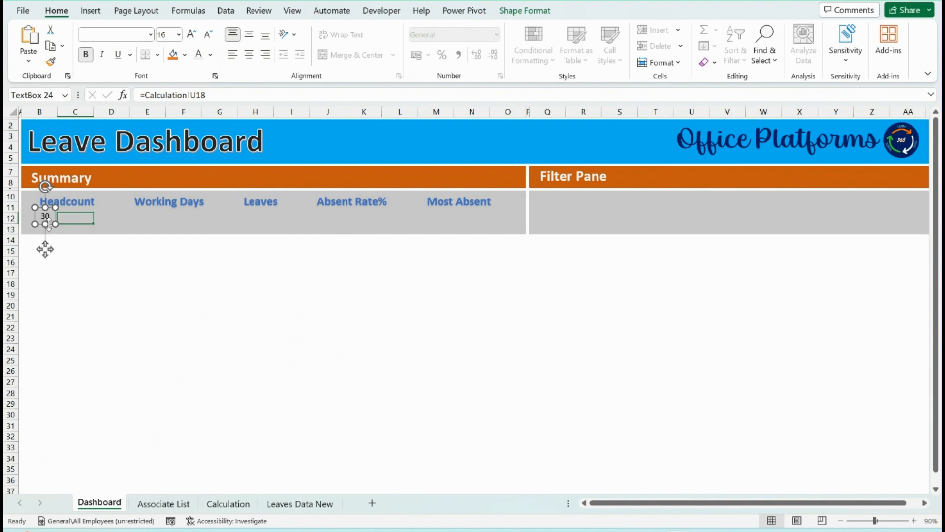
Copy the linked value box under Working Days and point it to the total working days with =Calculation!V11
drag(45, 250, 166, 252)
click(208, 93)
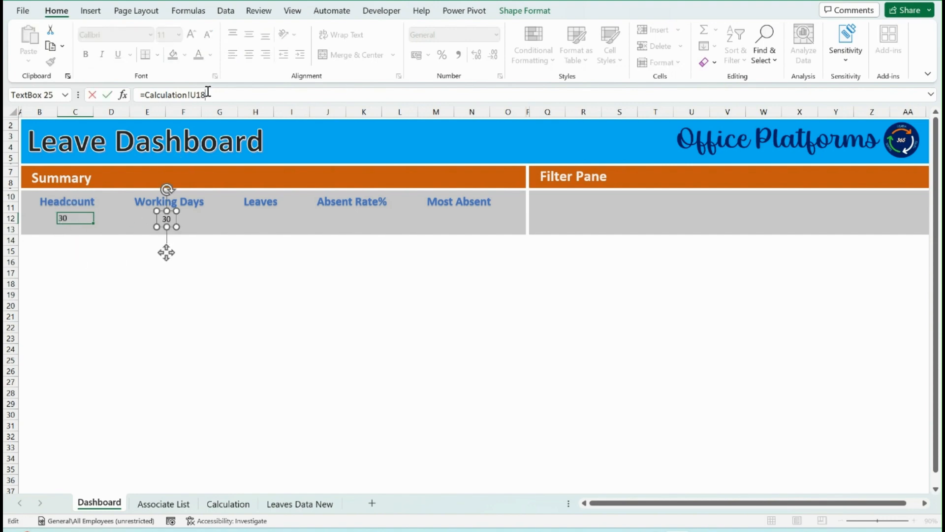
key(BackSpace)
key(BackSpace)
key(BackSpace)
key(BackSpace)
key(BackSpace)
key(BackSpace)
key(BackSpace)
key(BackSpace)
key(BackSpace)
click(228, 503)
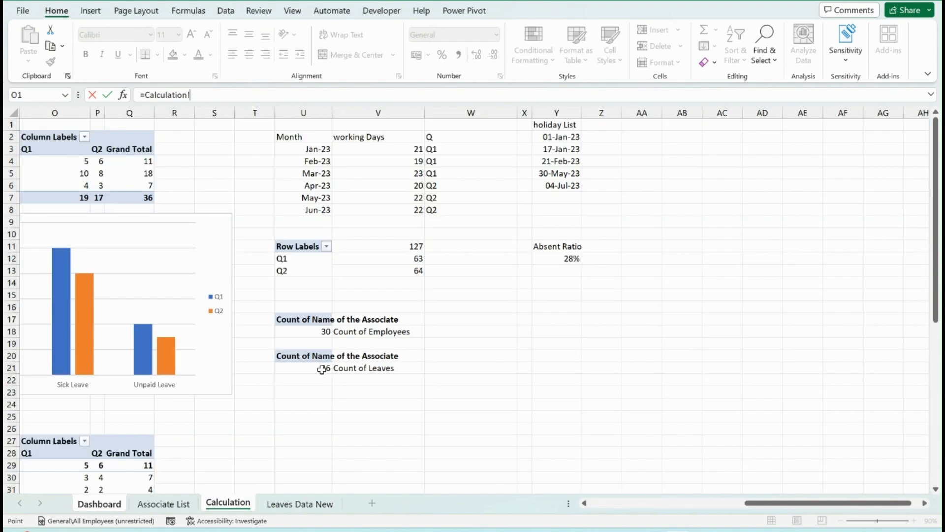
click(401, 248)
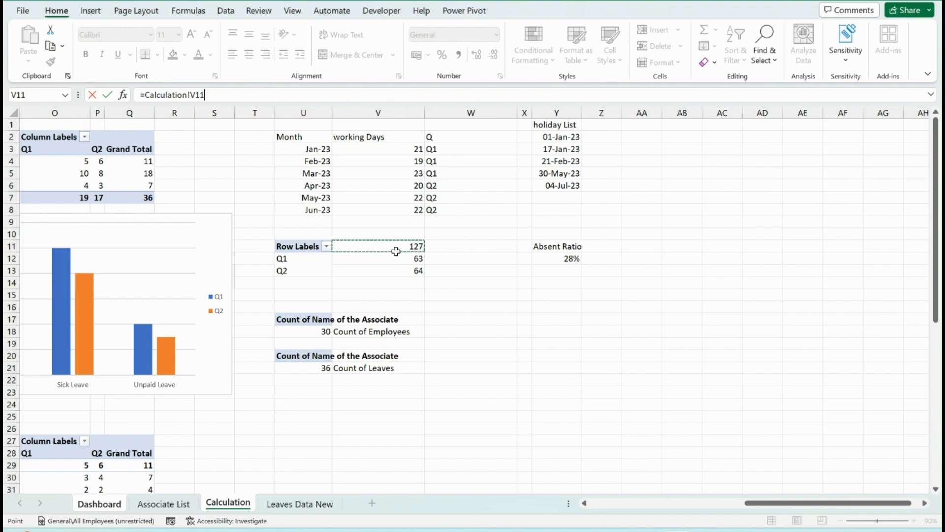
key(Return)
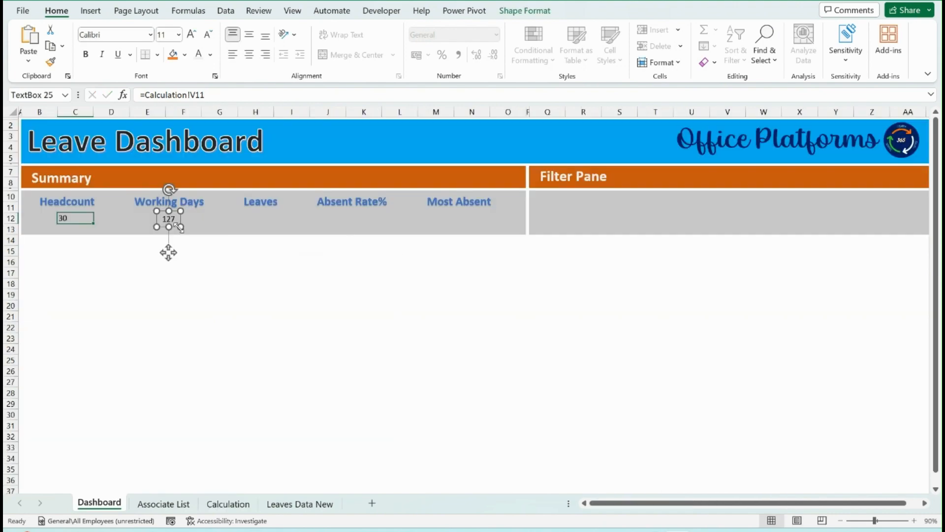
Copy the working days value box under Leaves and point it to the count of leaves with =Calculation!U21
drag(168, 253, 260, 252)
click(210, 96)
key(BackSpace)
key(BackSpace)
key(BackSpace)
key(BackSpace)
key(BackSpace)
key(BackSpace)
key(BackSpace)
key(BackSpace)
key(BackSpace)
key(BackSpace)
key(BackSpace)
key(BackSpace)
key(BackSpace)
key(BackSpace)
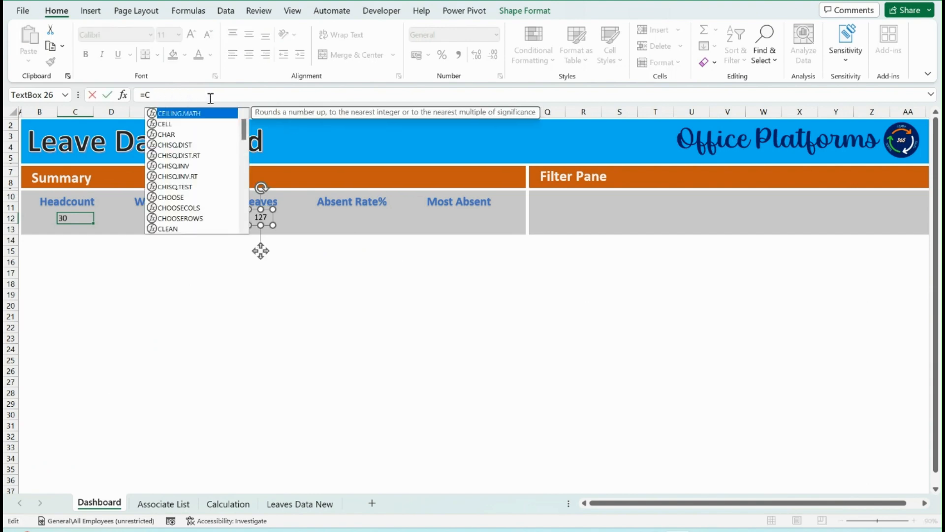
click(228, 504)
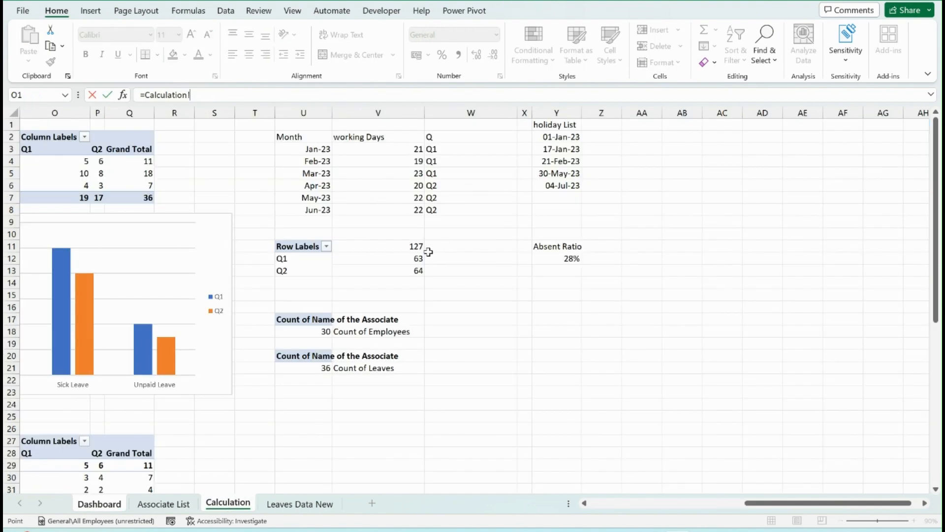
click(322, 367)
key(Return)
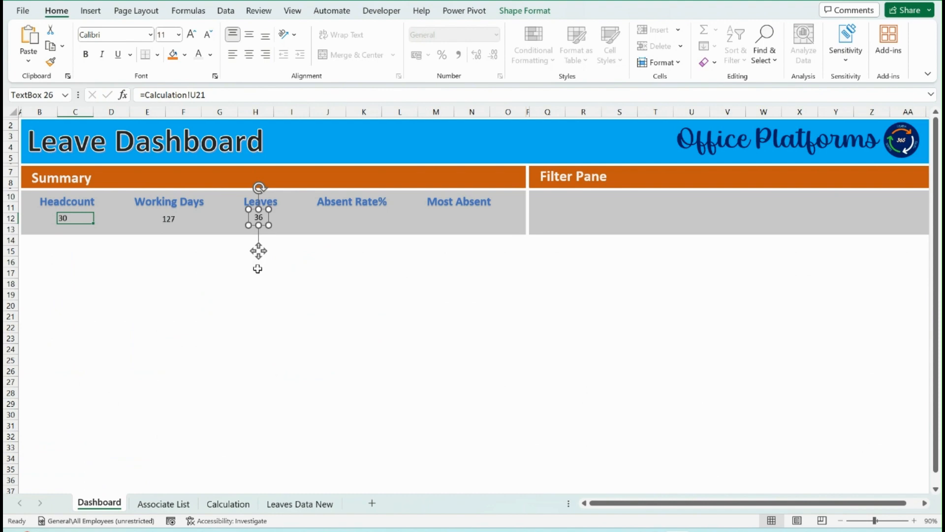
Copy the Leaves value box under Absent Rate% and link it to the absent ratio with =Calculation!Y12
drag(258, 251, 351, 252)
click(228, 101)
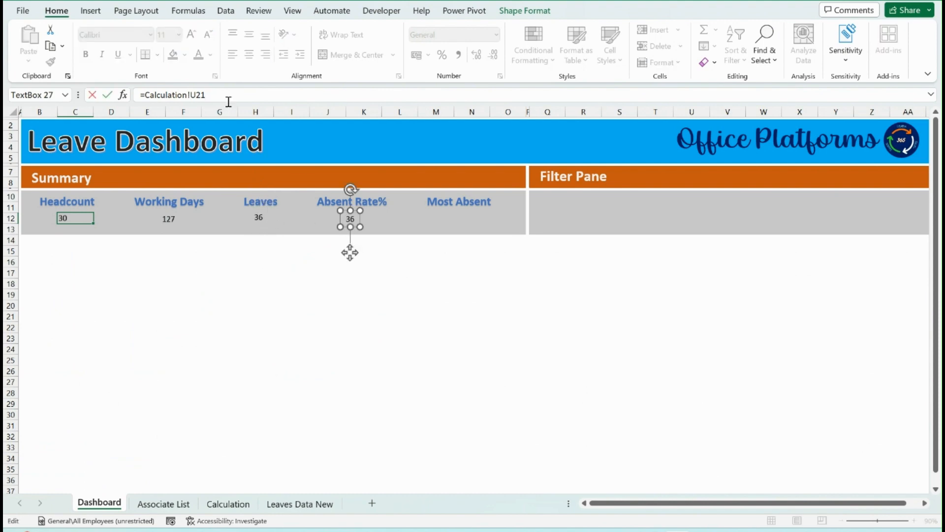
key(BackSpace)
key(BackSpace)
key(BackSpace)
key(BackSpace)
key(BackSpace)
key(BackSpace)
key(BackSpace)
key(BackSpace)
key(BackSpace)
key(BackSpace)
key(BackSpace)
click(238, 509)
click(570, 258)
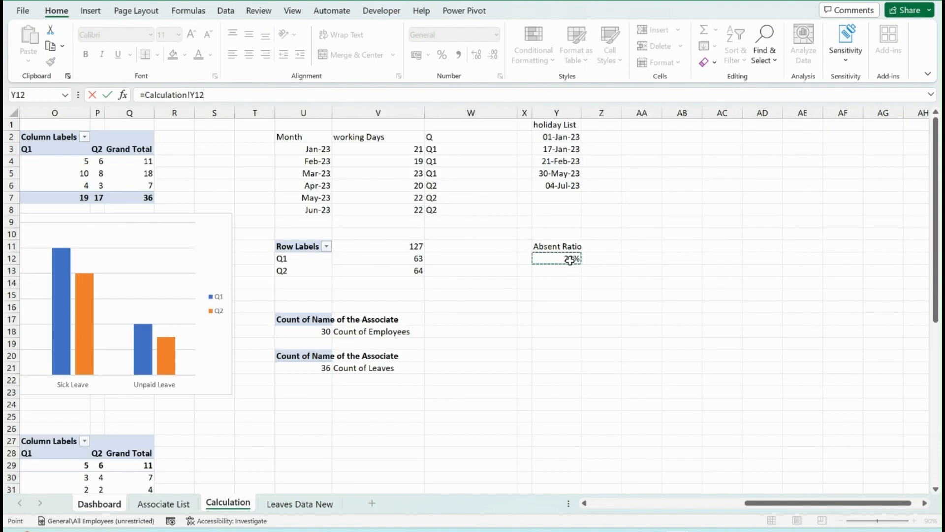
key(Return)
Duplicate the absent rate value box under Most Absent and link it to the top absentee text with =Calculation!F28
key(ctrl+d)
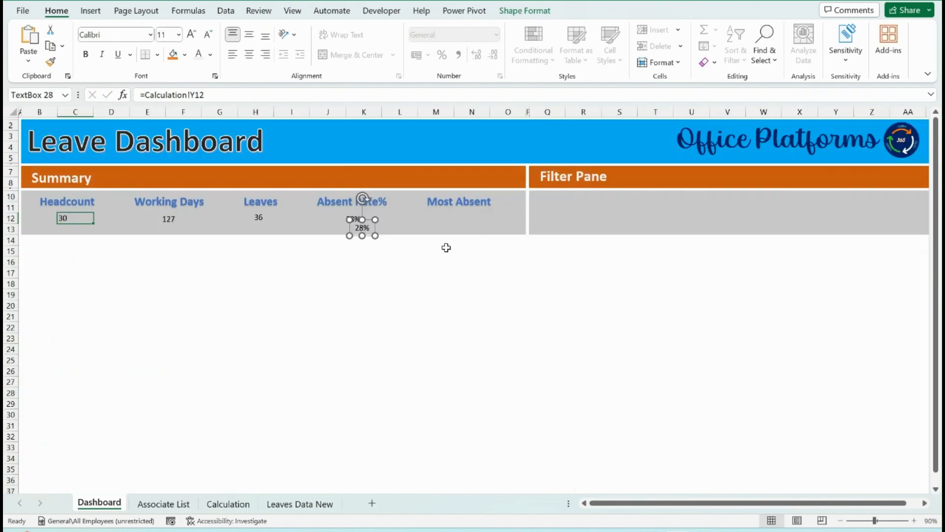
drag(371, 241, 466, 231)
click(224, 93)
key(BackSpace)
key(BackSpace)
key(BackSpace)
key(BackSpace)
key(BackSpace)
key(BackSpace)
key(BackSpace)
key(BackSpace)
key(BackSpace)
key(BackSpace)
key(BackSpace)
key(BackSpace)
key(BackSpace)
key(BackSpace)
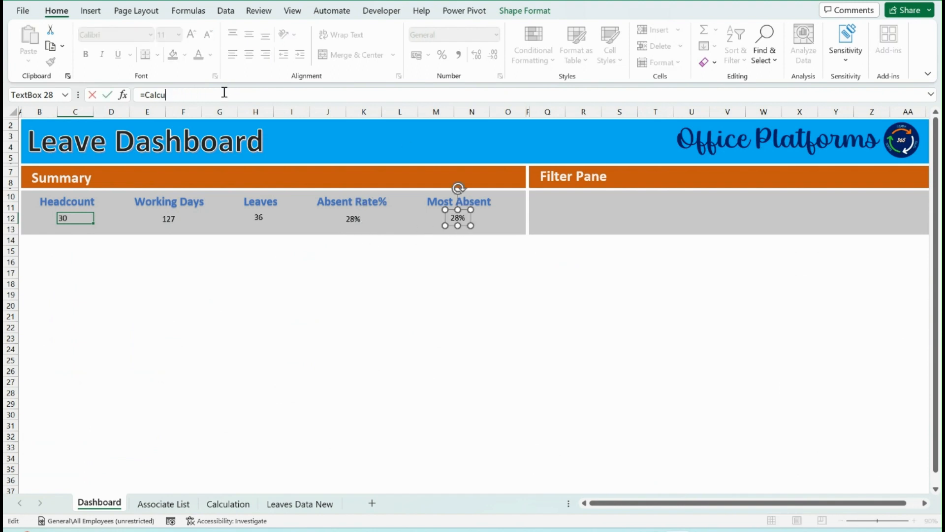
click(224, 503)
click(263, 418)
key(Home)
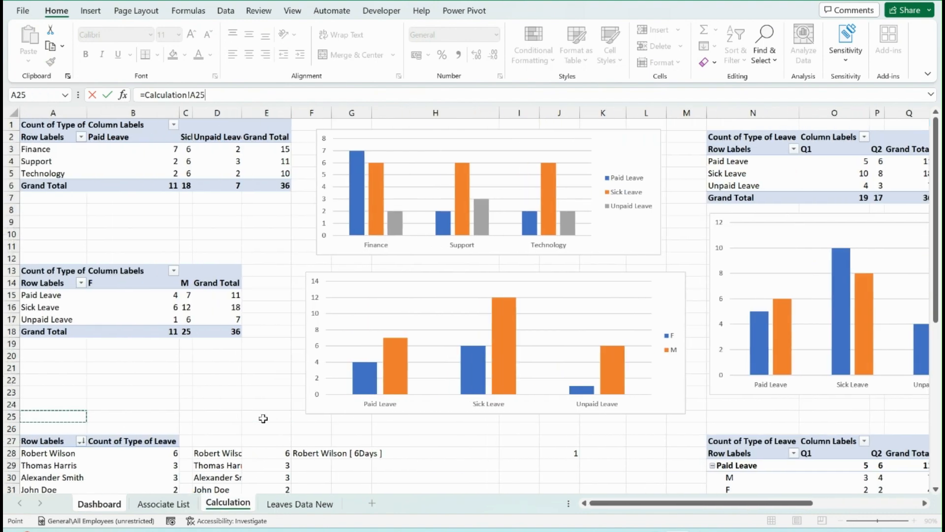
scroll(264, 418, down, 4)
click(310, 308)
key(Return)
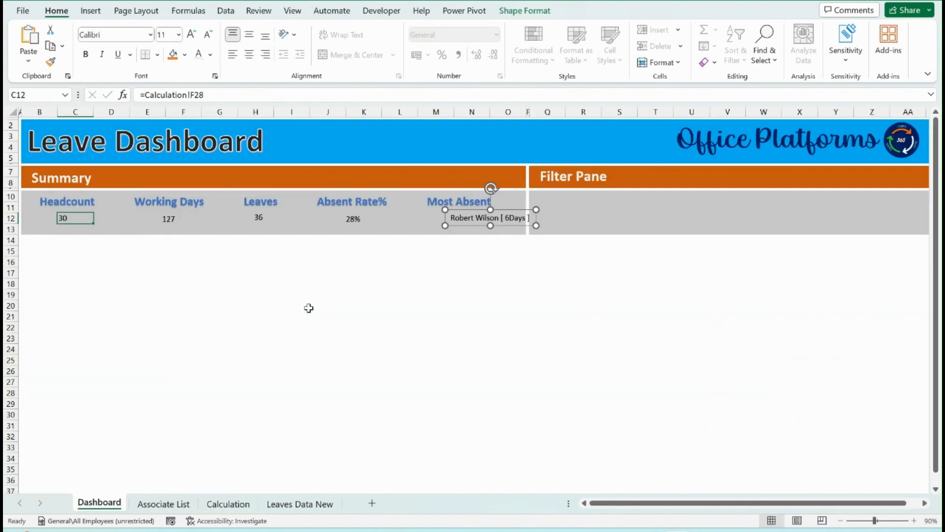
drag(520, 223, 491, 217)
Add a space before "Days" in both result texts of the IF formula in Calculation cell F28
click(237, 504)
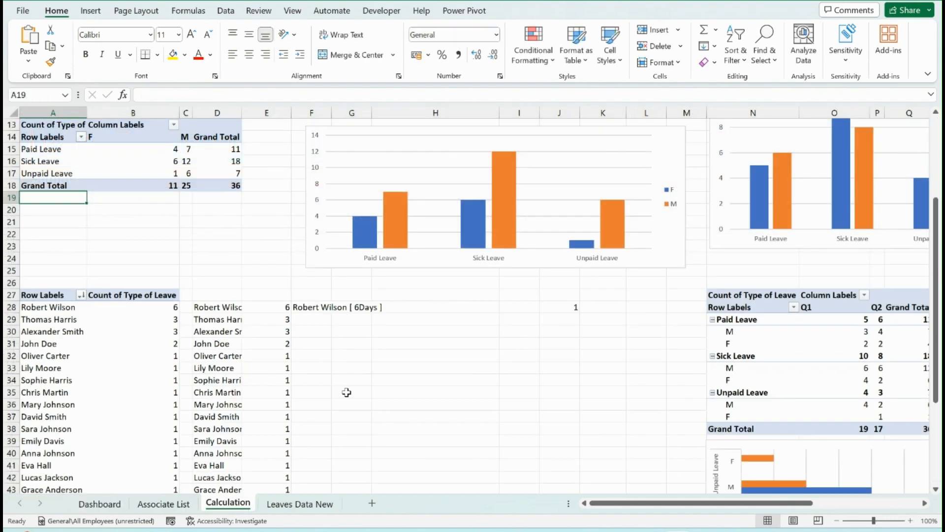
click(364, 307)
click(313, 310)
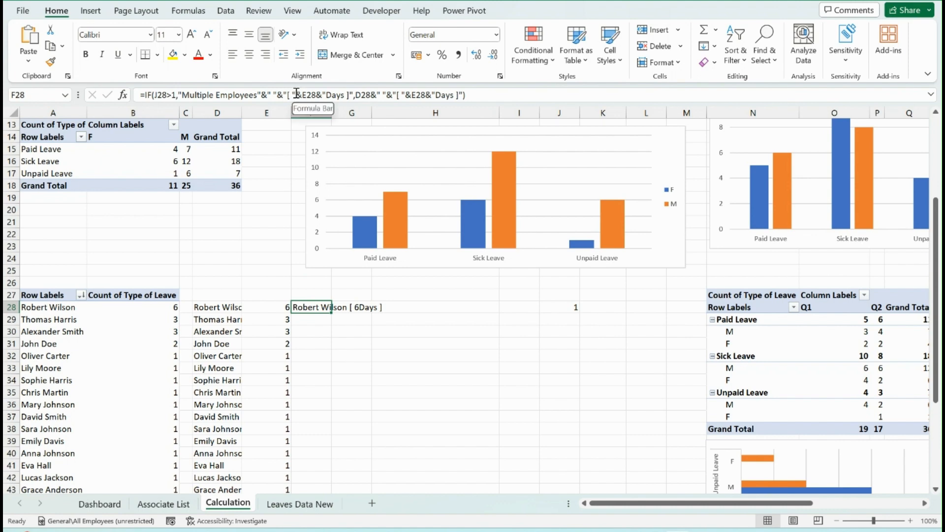
click(316, 95)
click(327, 94)
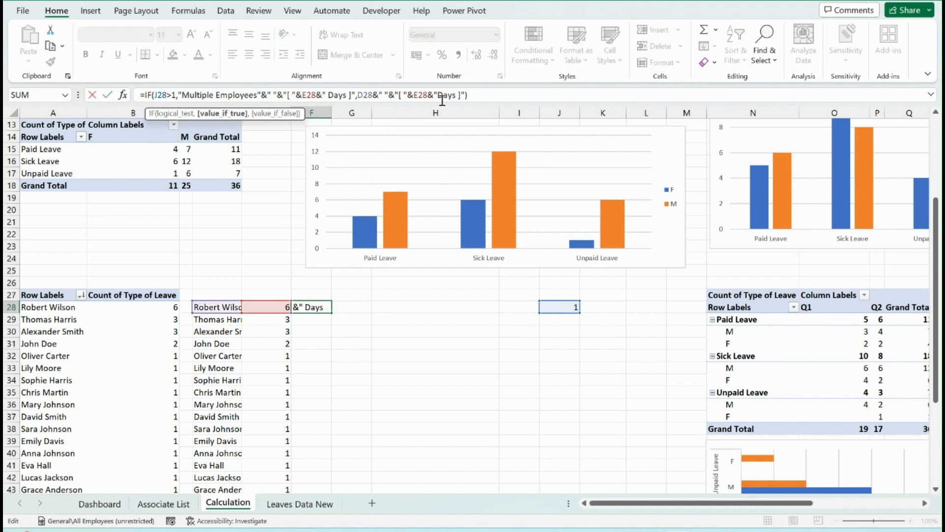
click(439, 93)
key(Return)
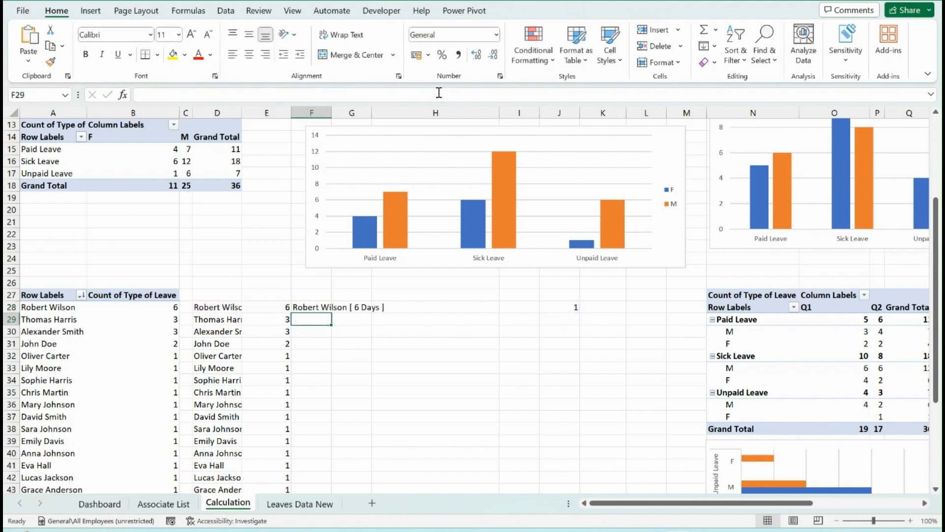
Return to the Dashboard sheet and nudge the Most Absent value box to sit centred beneath its label
click(300, 504)
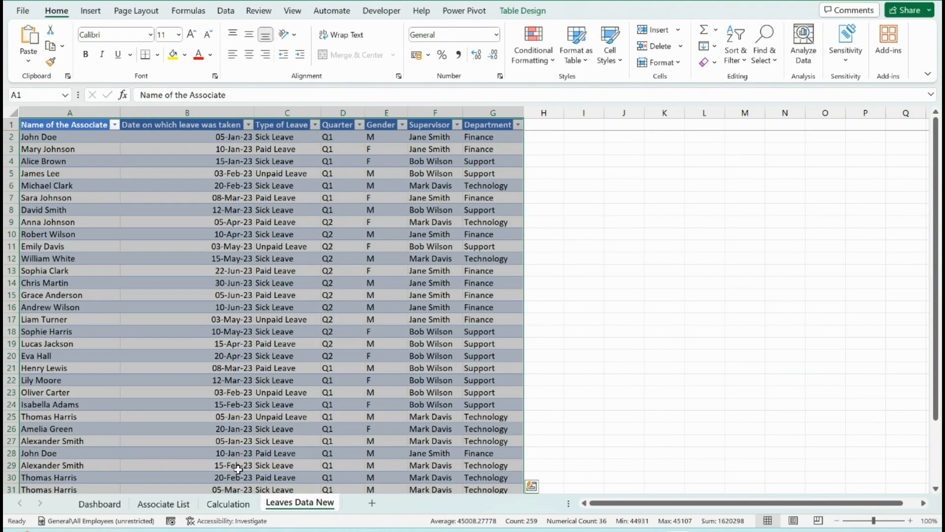
click(100, 504)
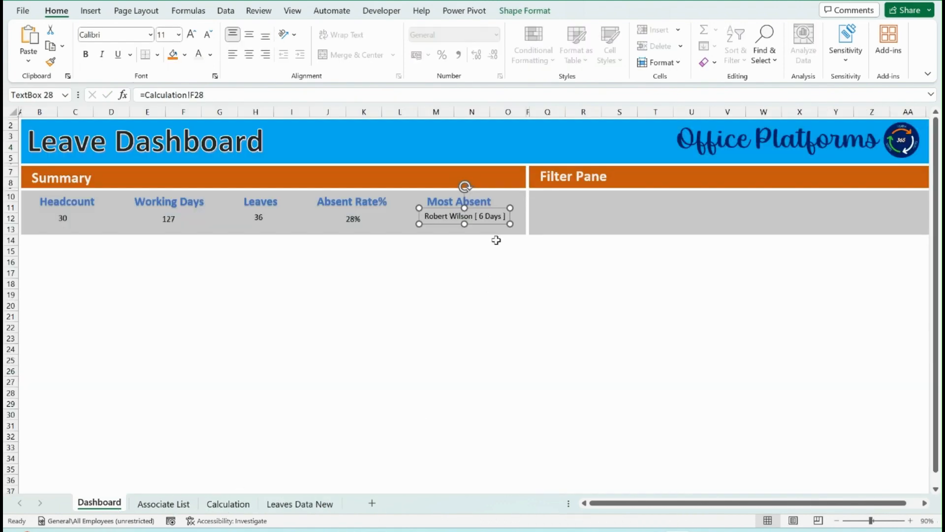
drag(492, 224, 490, 224)
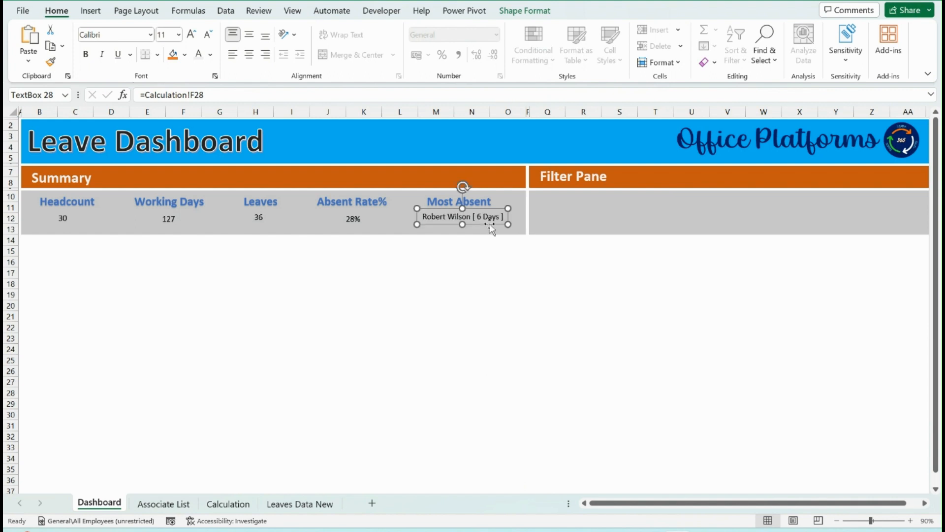
ctrl+click(356, 223)
ctrl+click(256, 218)
ctrl+click(167, 218)
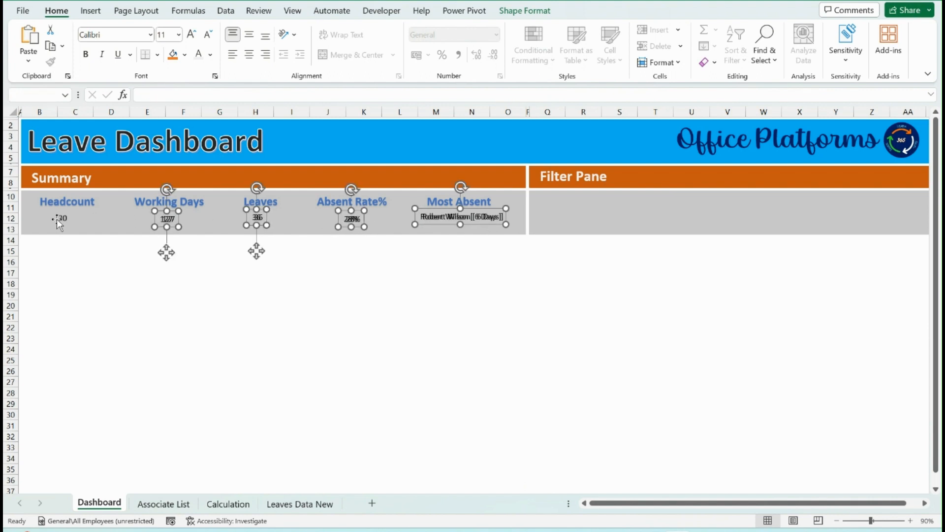
ctrl+click(63, 218)
key(ctrl+b)
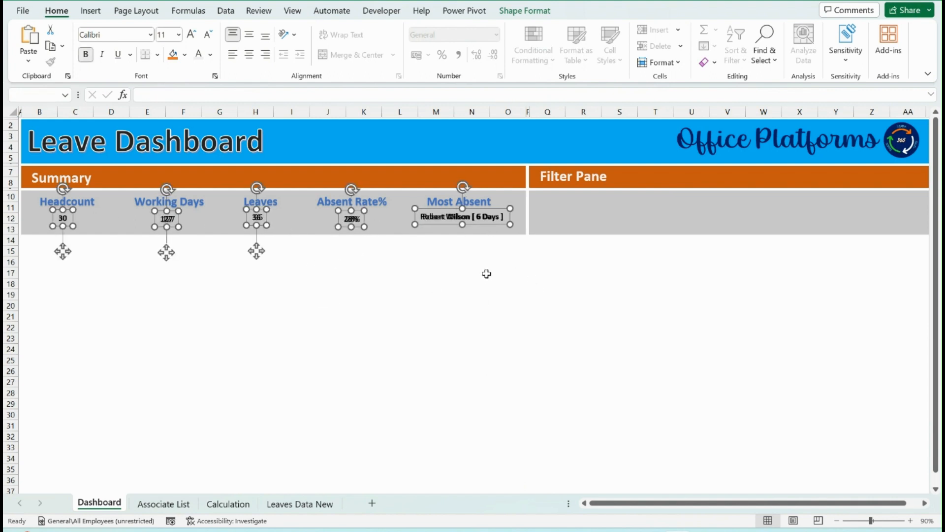
drag(256, 251, 257, 284)
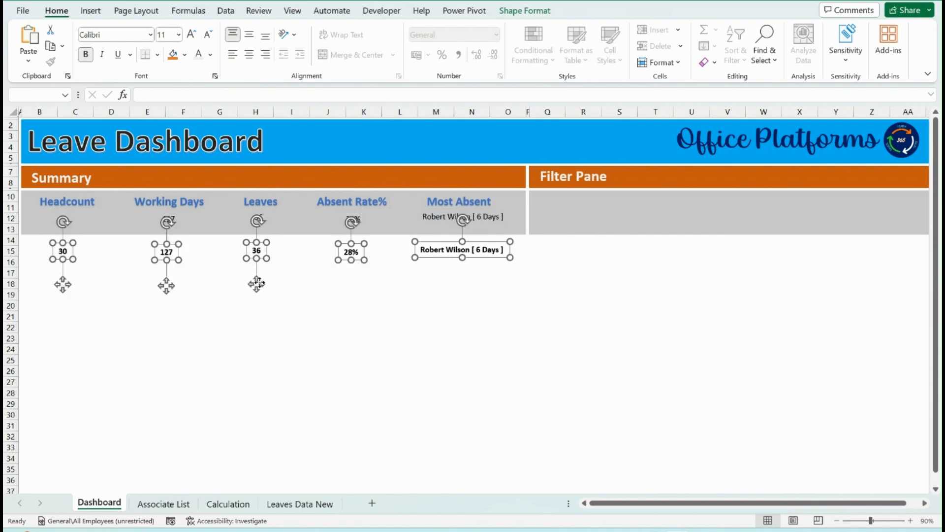
key(ctrl+z)
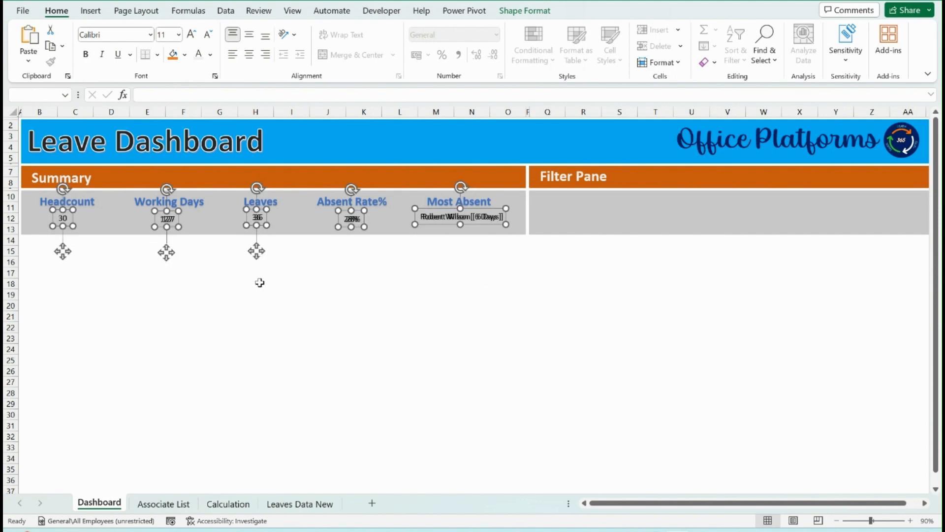
key(ctrl+z)
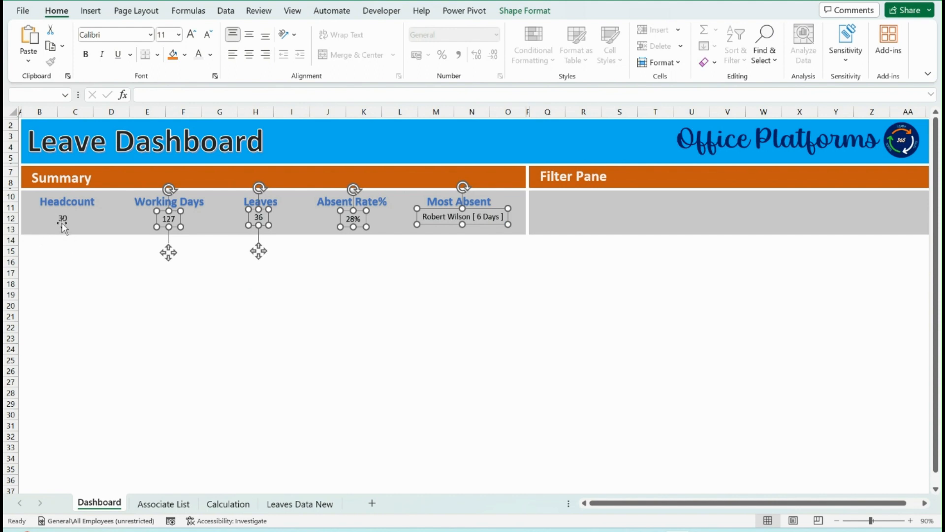
Make all five summary value boxes bold with 14 pt text and shift them slightly together
ctrl+click(62, 220)
key(ctrl+b)
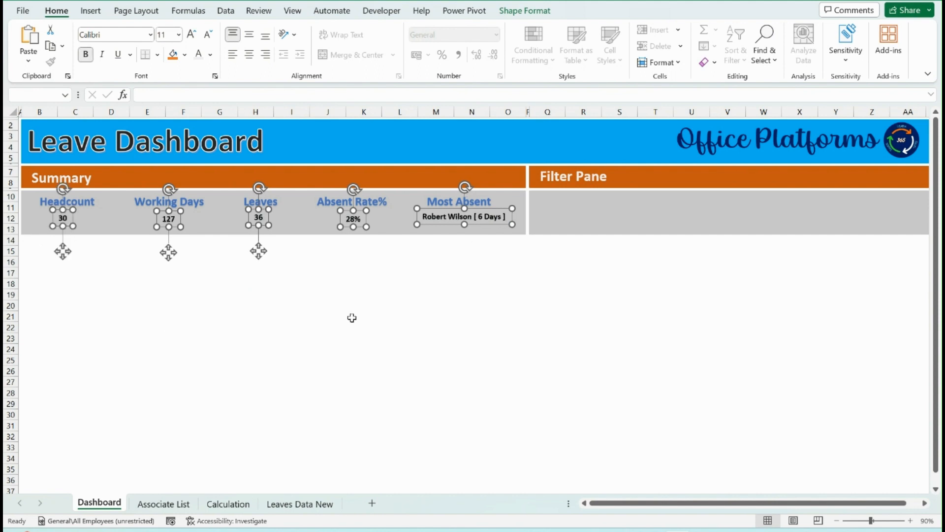
key(ctrl+shift+period)
key(ctrl+shift+period)
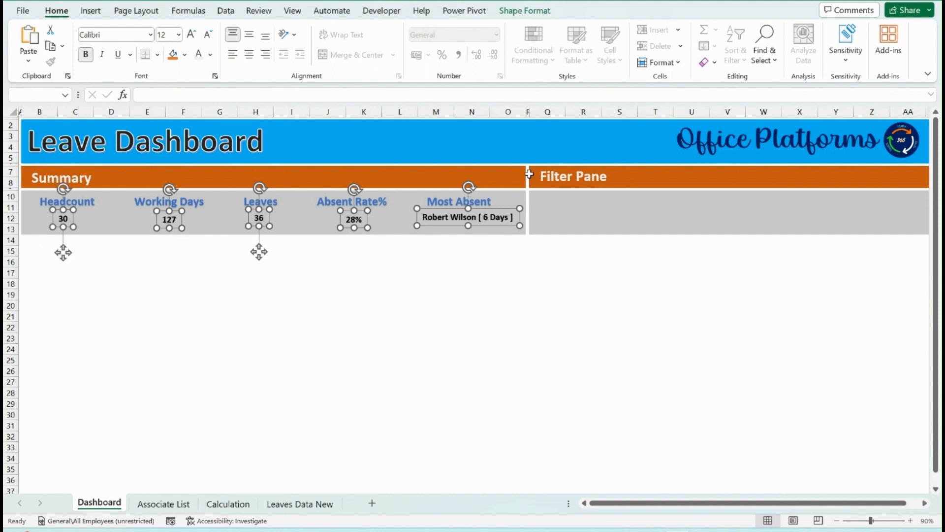
mouse_move(510, 228)
mouse_down()
mouse_move(495, 224)
mouse_move(503, 227)
mouse_up()
Align the five summary value boxes to one another with Align Middle
click(525, 11)
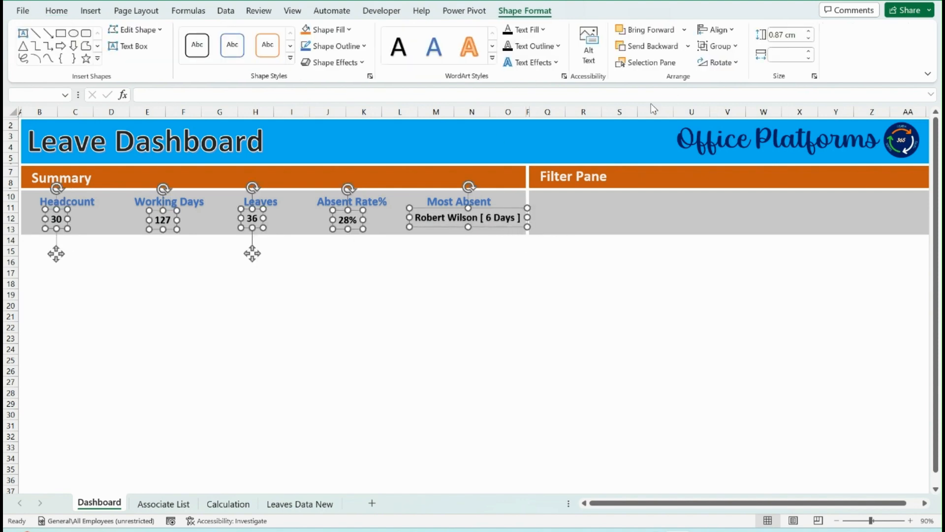
click(718, 30)
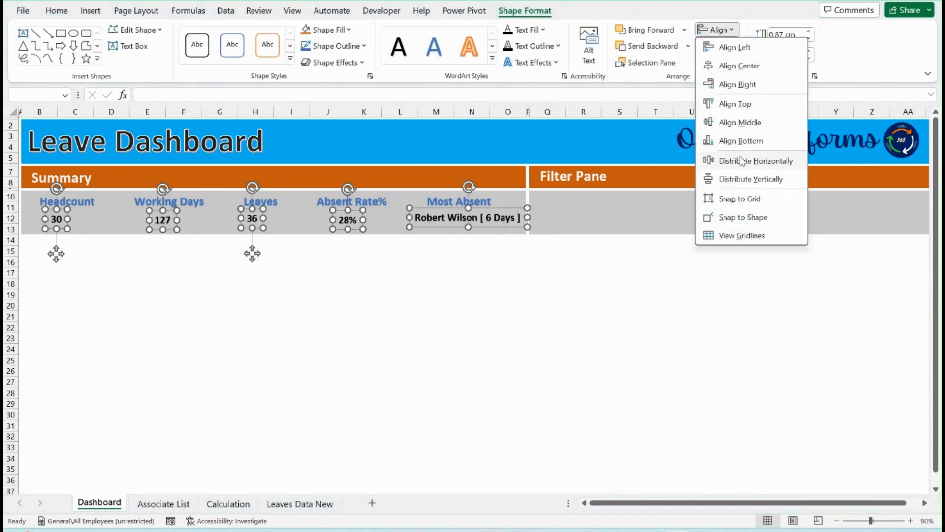
click(737, 122)
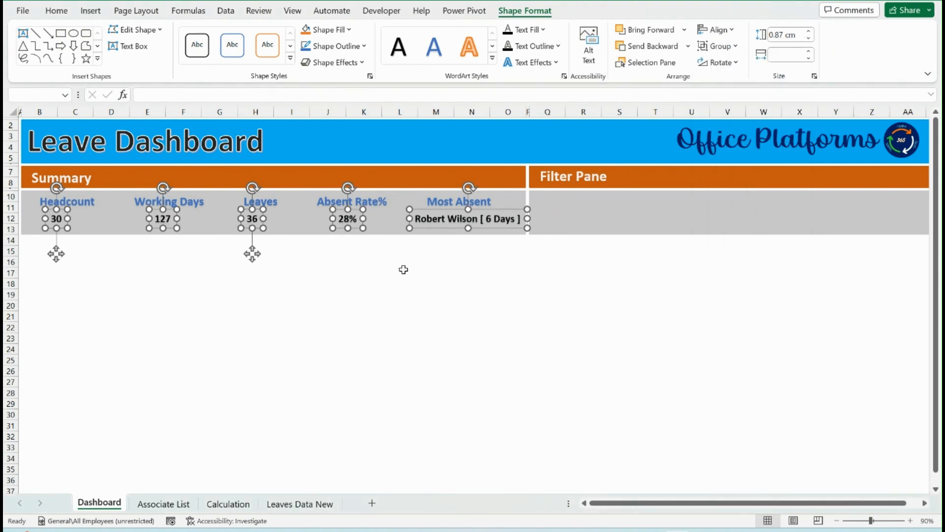
click(440, 260)
click(448, 223)
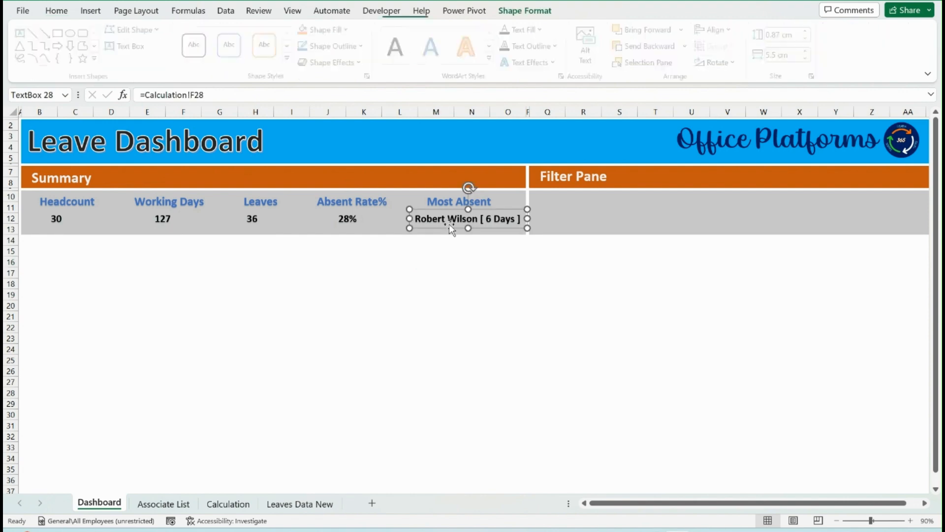
Move the department leave chart from the Calculation sheet to the Dashboard below the Summary, and place the Dashboard sheet last
click(240, 504)
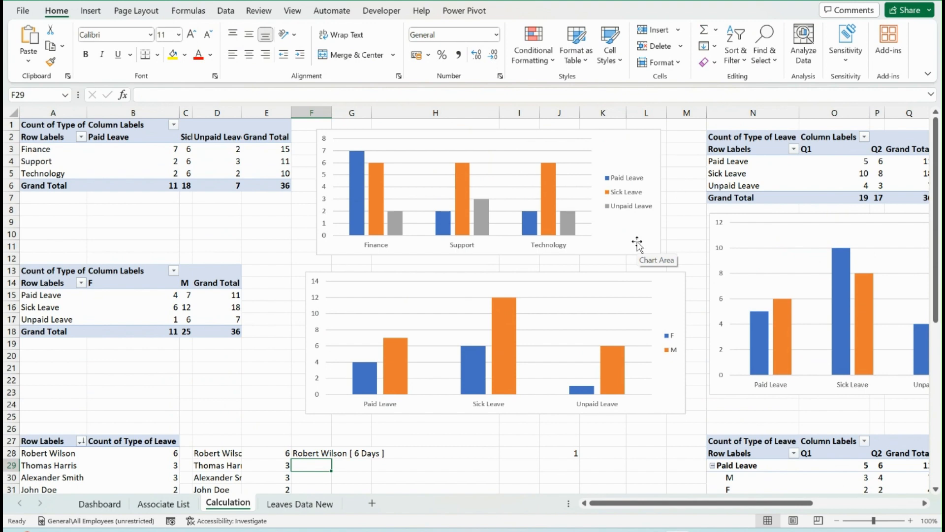
click(637, 244)
key(Escape)
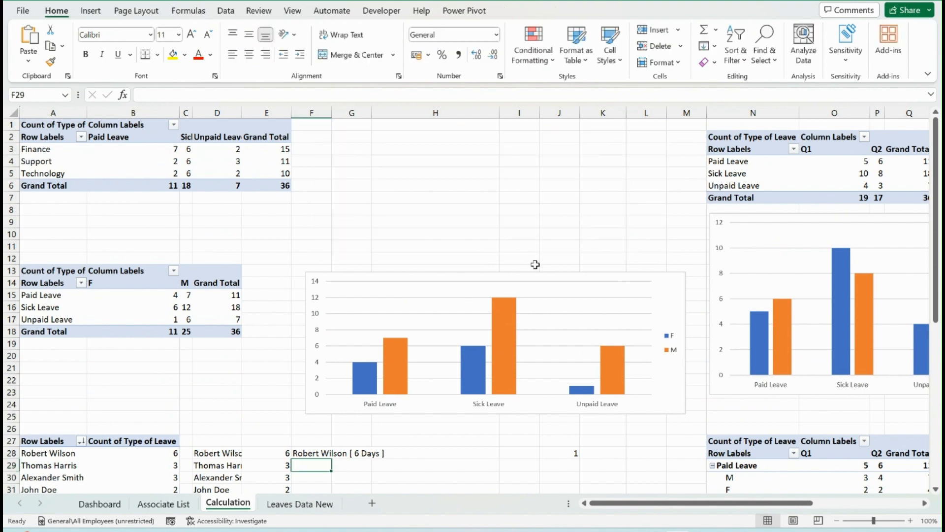
click(300, 503)
drag(105, 509, 351, 508)
click(149, 376)
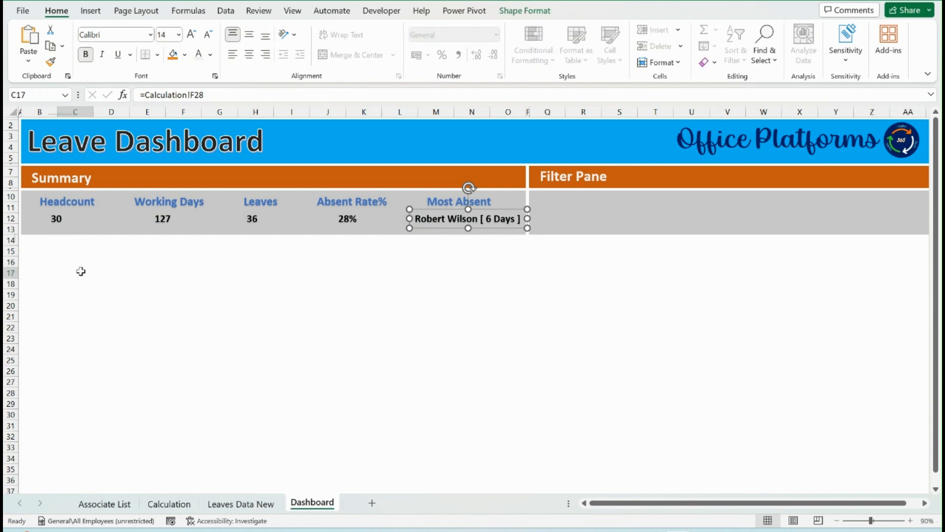
key(ctrl+v)
drag(301, 354, 296, 357)
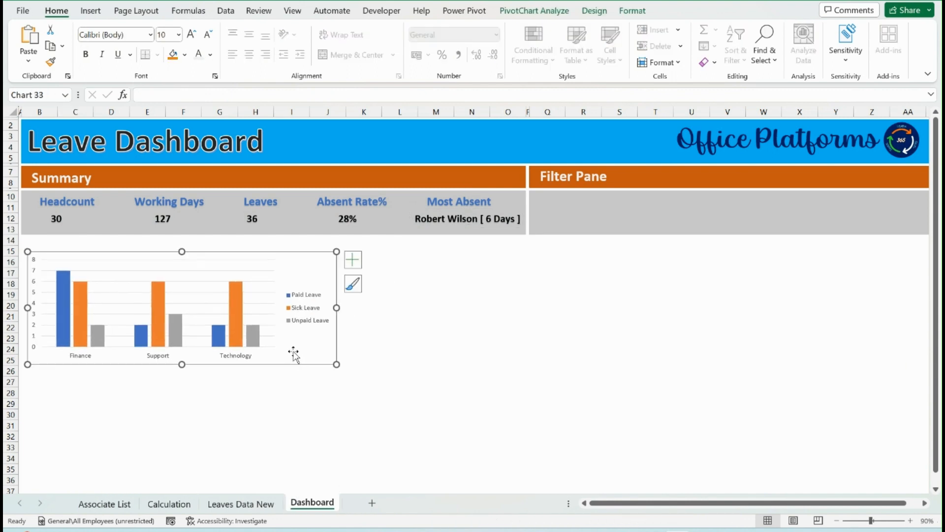
Place the department leave chart's legend at the bottom and delete its gridlines
click(353, 285)
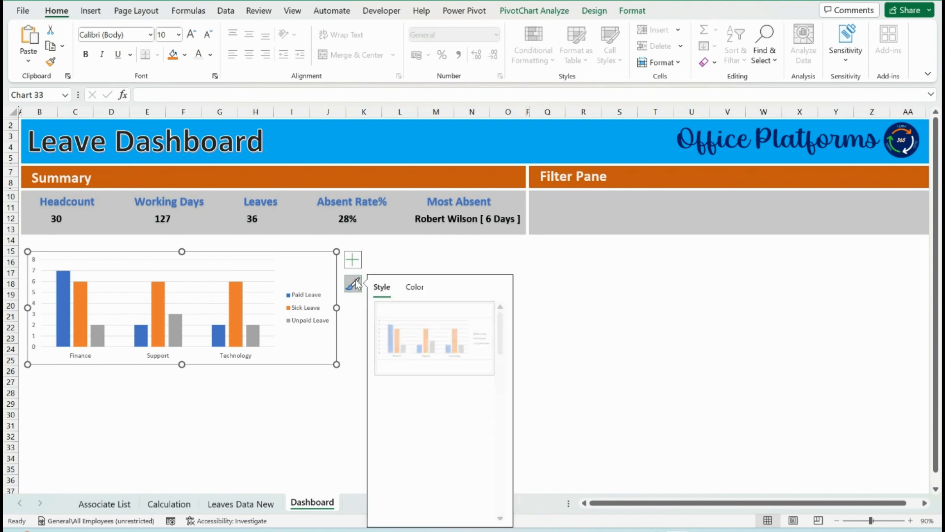
click(352, 266)
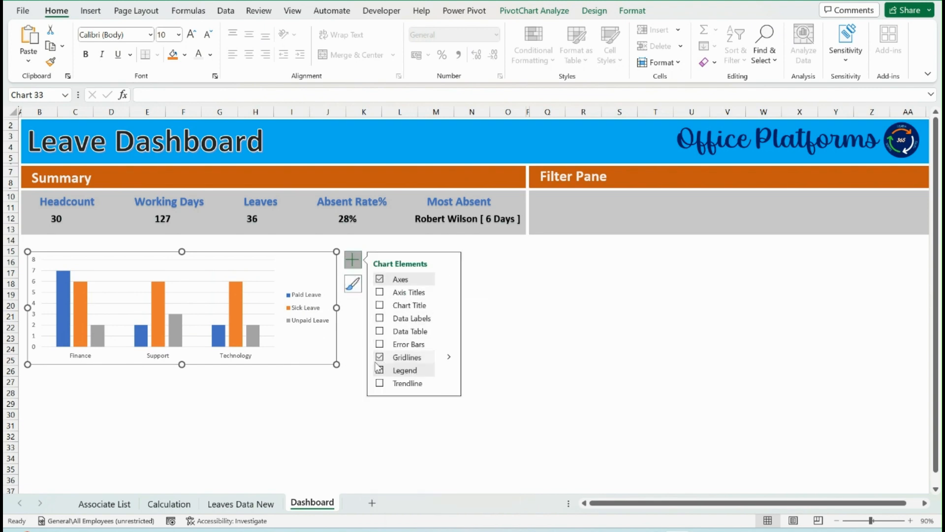
click(321, 320)
right_click(319, 328)
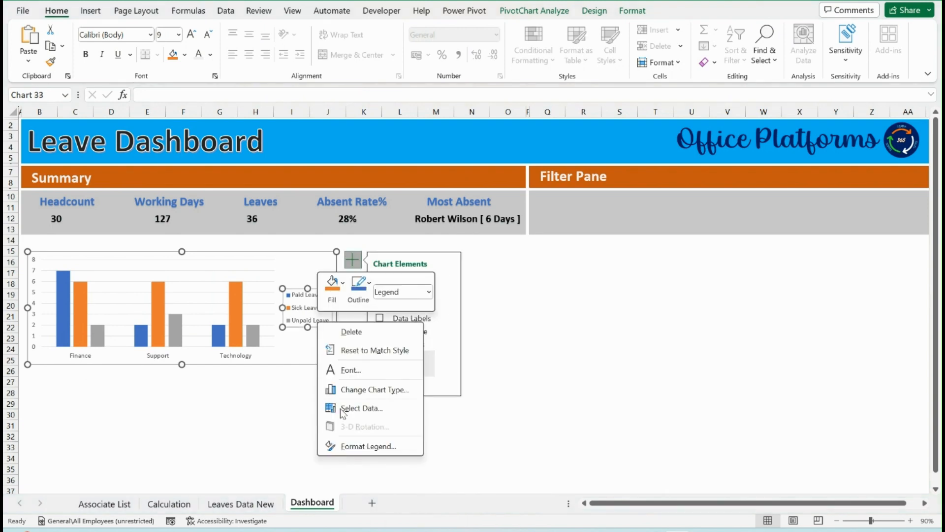
click(361, 448)
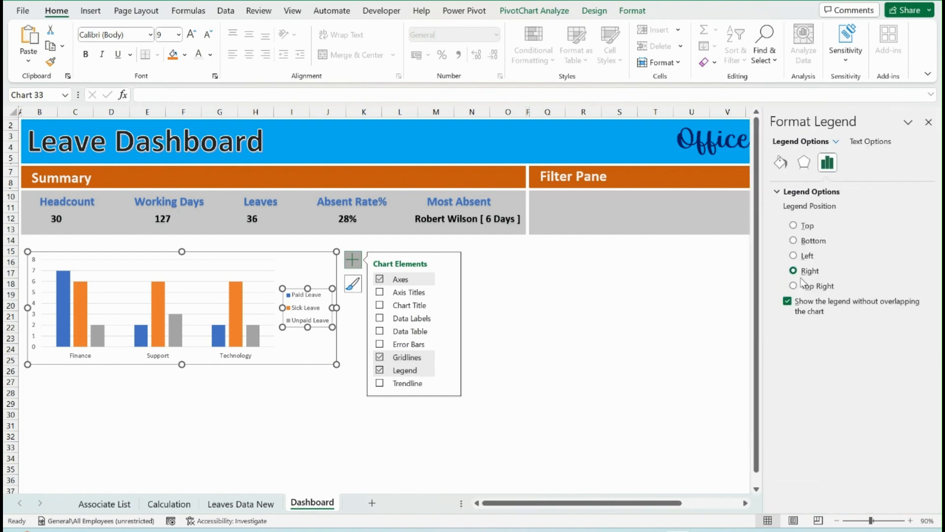
click(812, 242)
click(283, 353)
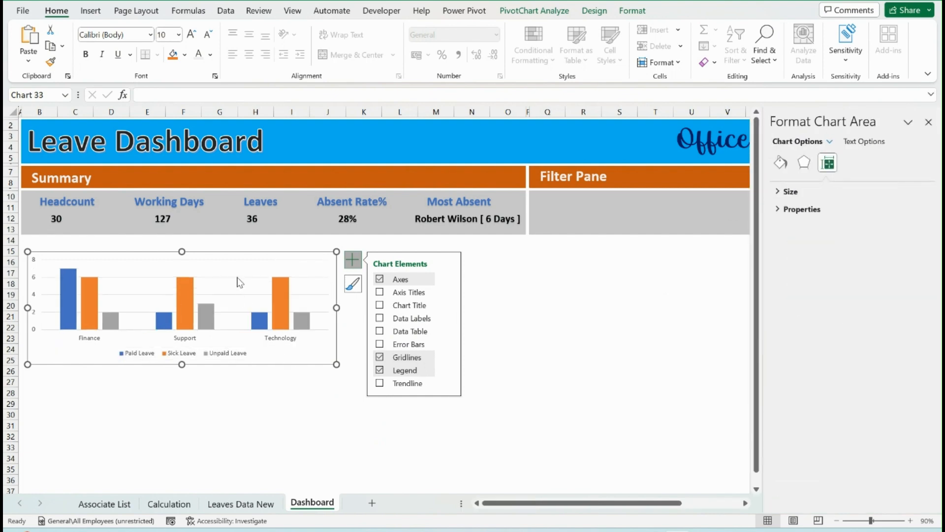
click(238, 279)
key(Delete)
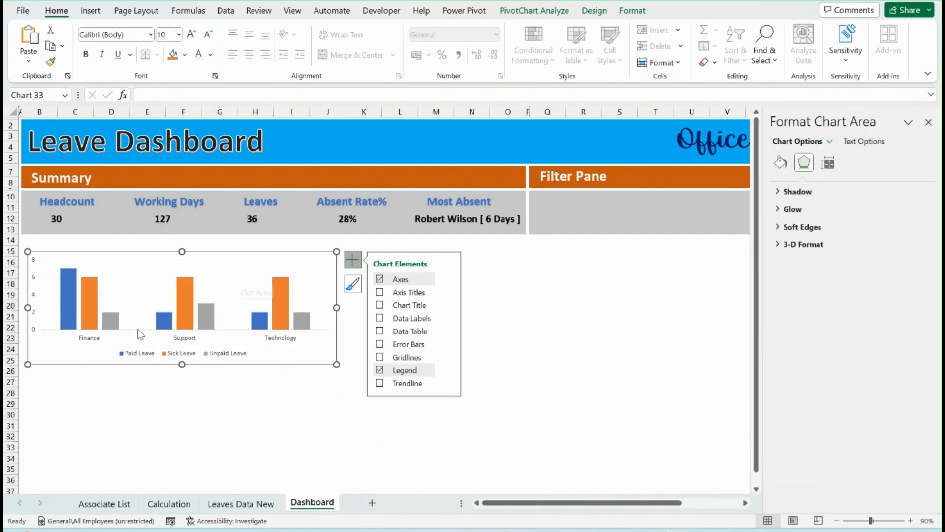
Cut the horizontal bar chart of leave type by gender and quarter from the Calculation sheet
click(169, 503)
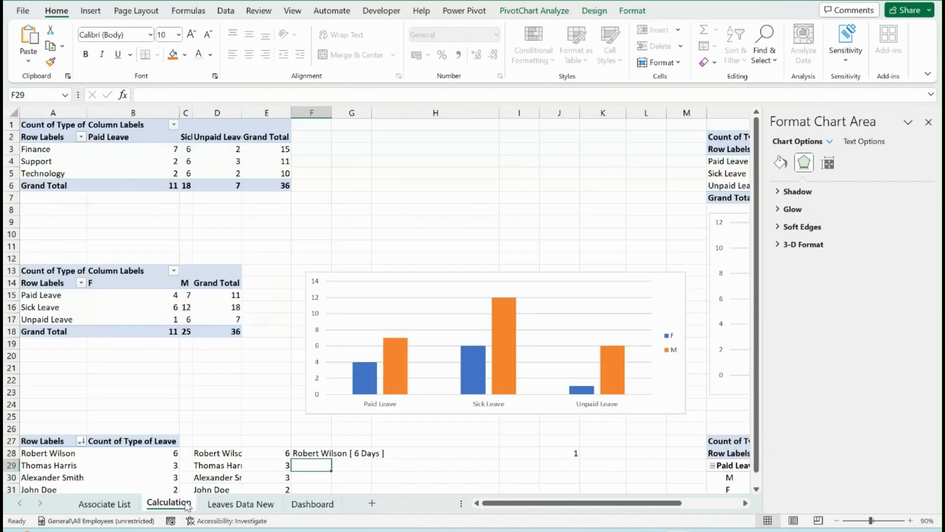
scroll(406, 311, down, 9)
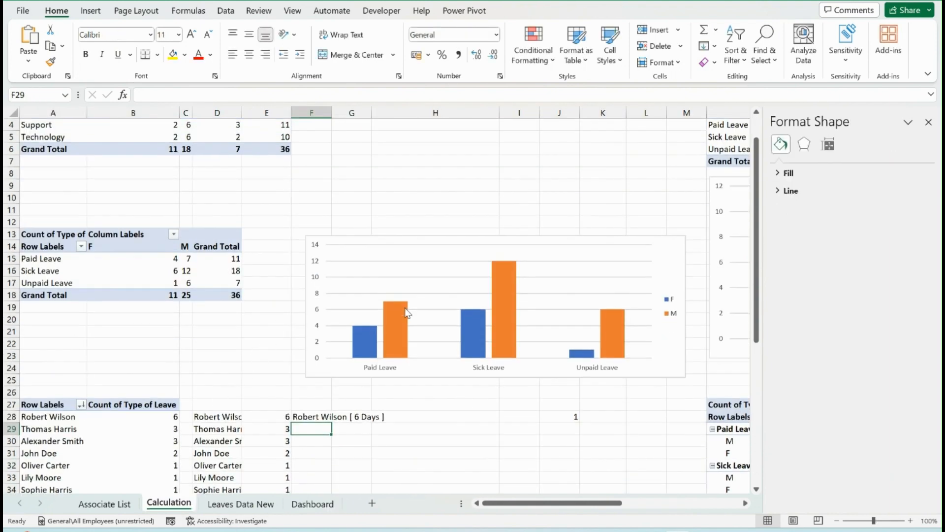
scroll(404, 309, up, 9)
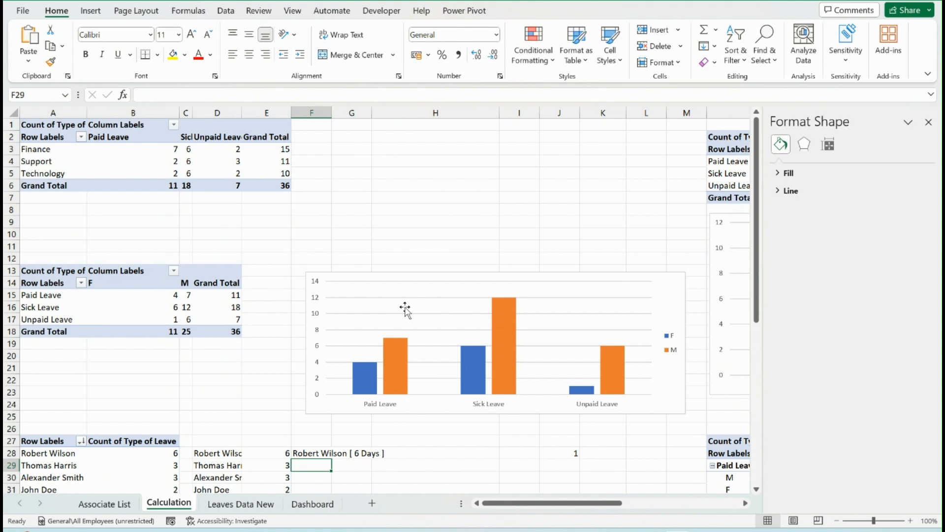
click(502, 234)
key(Right)
key(Right)
key(Right)
key(Right)
key(Right)
key(Right)
key(Right)
key(Right)
key(Right)
key(Right)
key(Right)
key(Right)
key(Right)
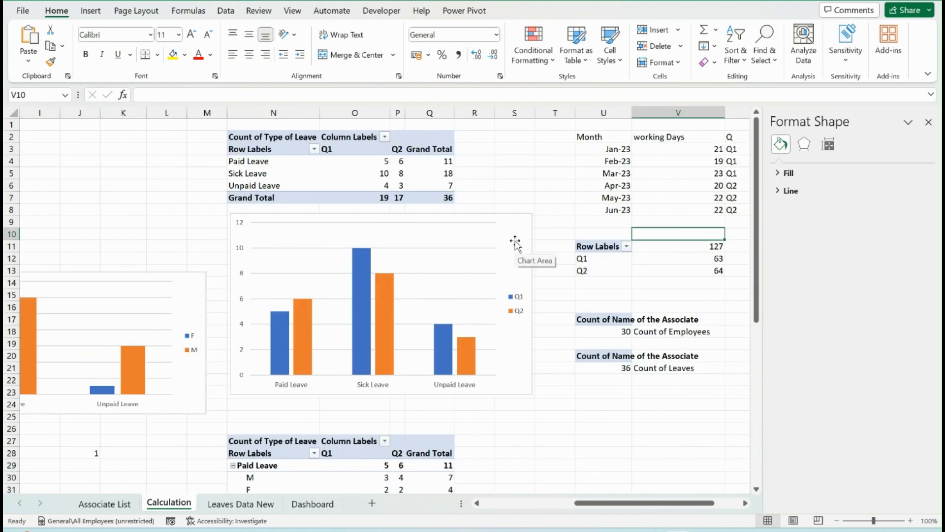
scroll(515, 240, down, 8)
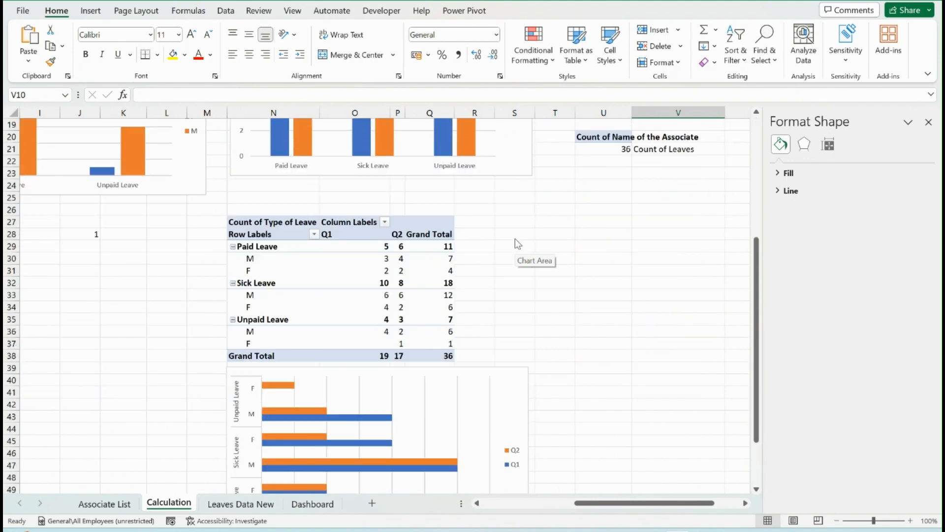
click(511, 314)
key(ctrl+x)
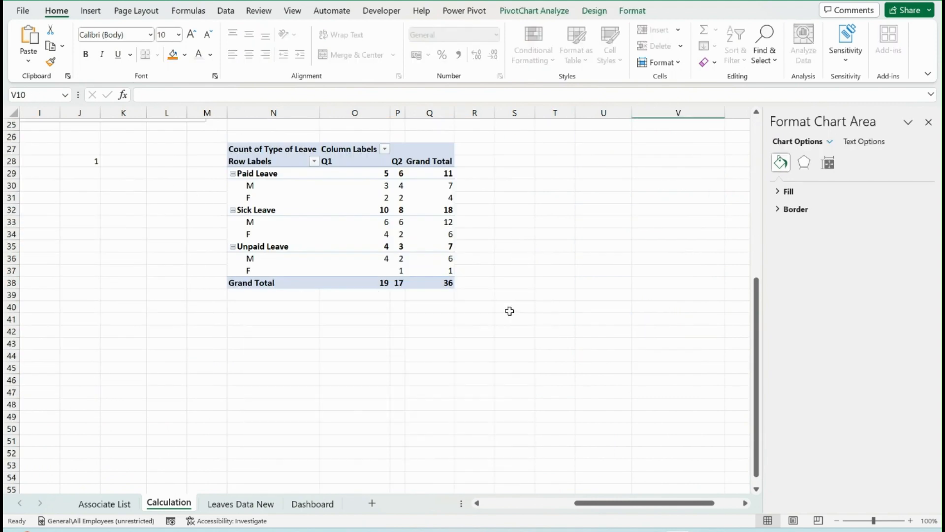
Paste the cut bar chart into the Dashboard sheet and fit it directly below the department leave chart at about the same width
click(312, 503)
click(361, 421)
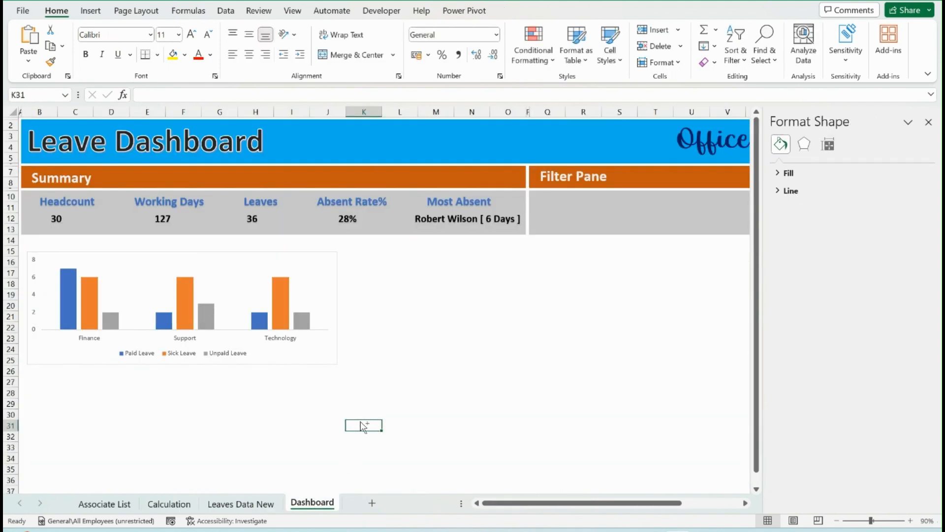
key(ctrl+v)
scroll(492, 418, down, 5)
drag(612, 405, 332, 375)
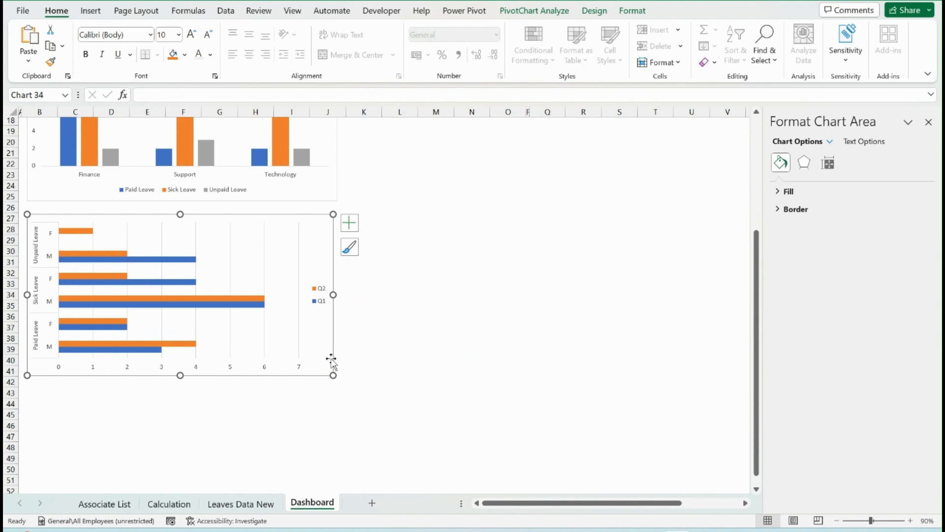
Set the legend position of the gender and quarter bar chart to Bottom
right_click(320, 299)
click(344, 419)
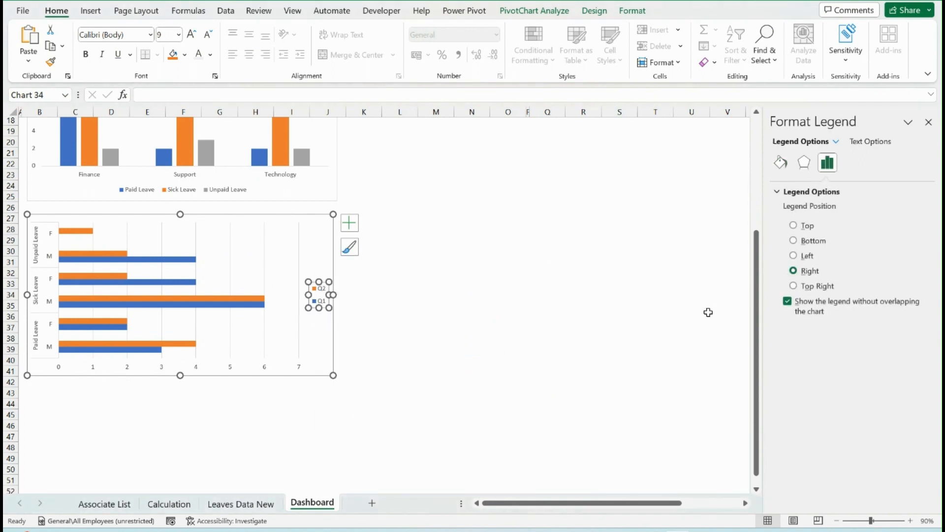
click(793, 240)
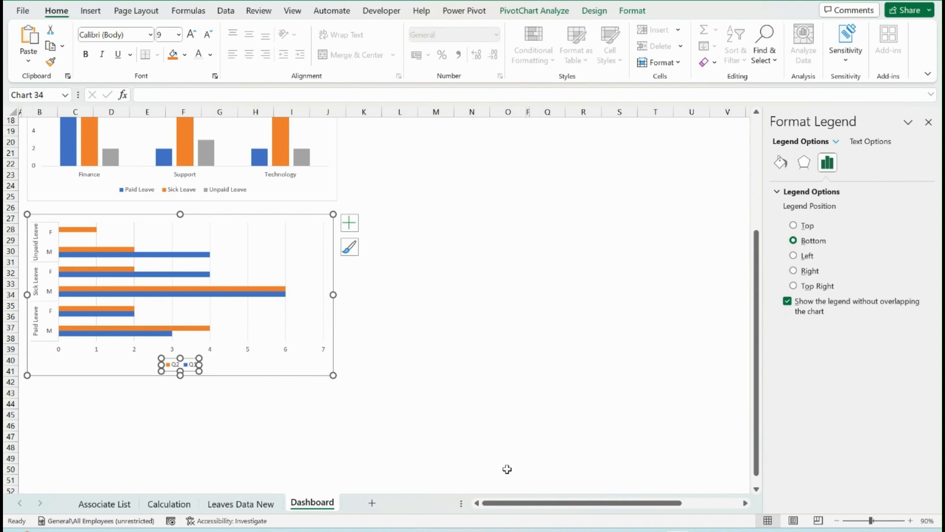
Cut the column chart of leave type by gender from the Calculation sheet
click(169, 504)
scroll(340, 357, up, 7)
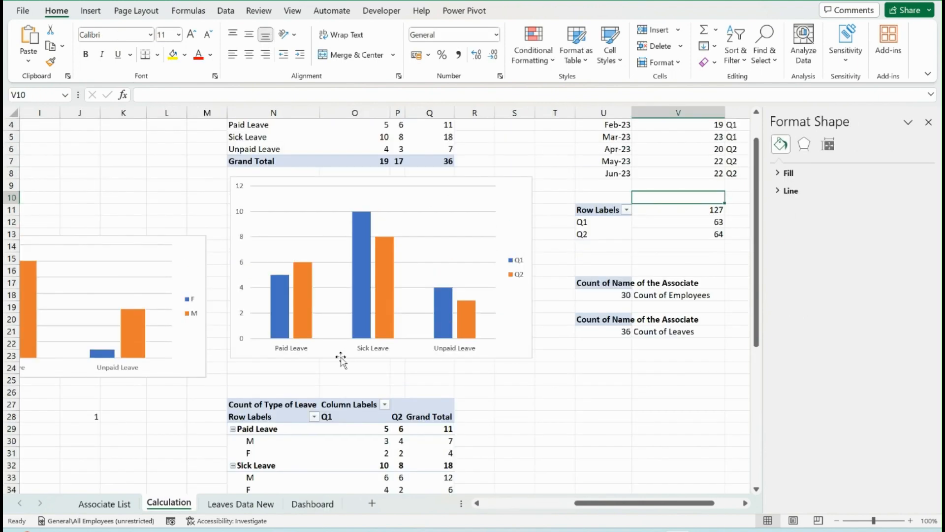
scroll(507, 264, up, 1)
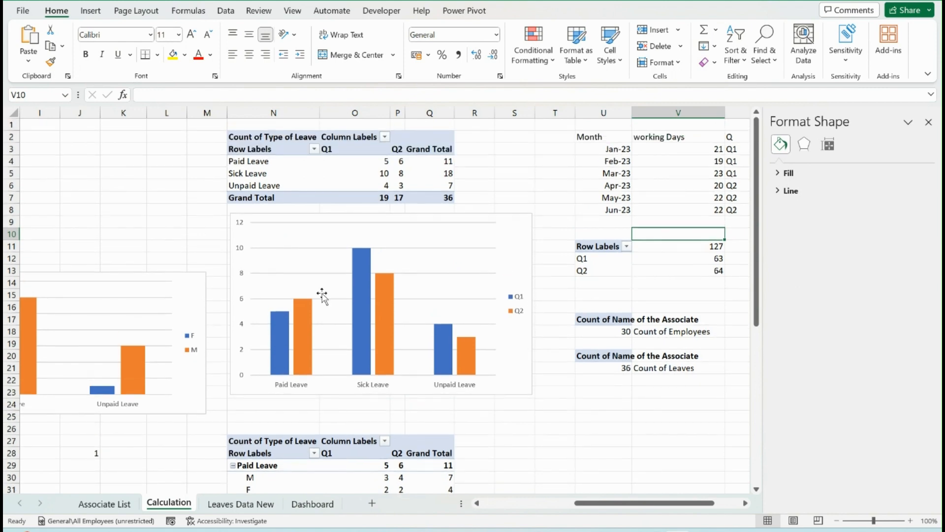
click(194, 312)
drag(618, 504, 533, 500)
click(635, 298)
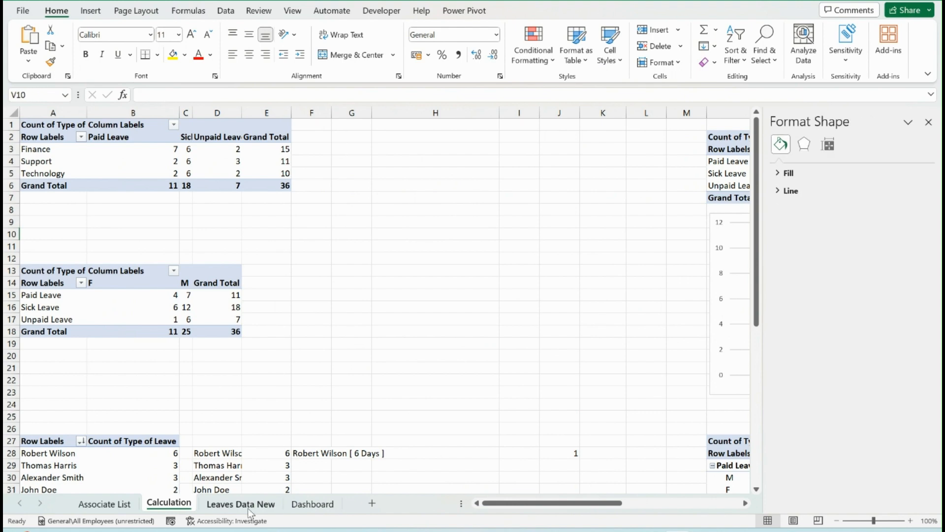
Paste the cut gender leave chart into the Dashboard sheet and place it beside the department leave chart, directly below the Summary band
click(312, 503)
click(420, 247)
scroll(420, 248, up, 6)
click(411, 273)
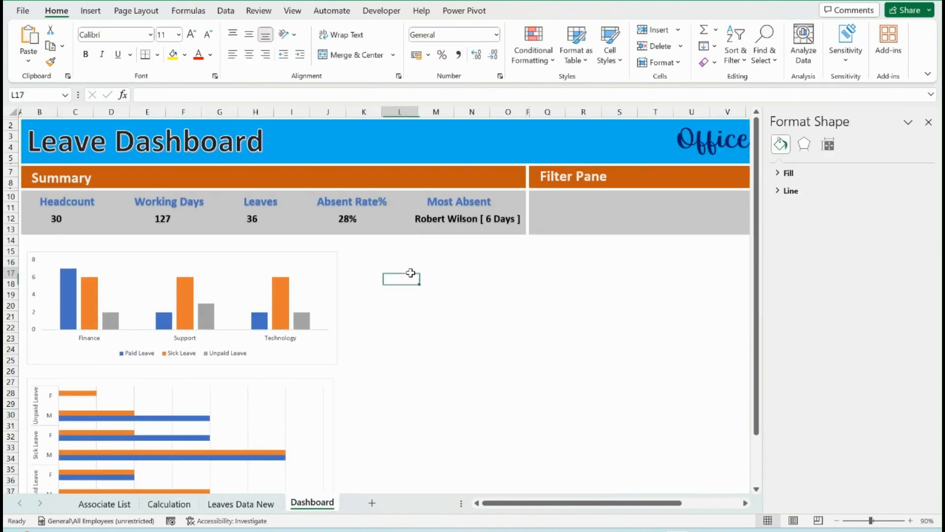
key(ctrl+v)
click(598, 397)
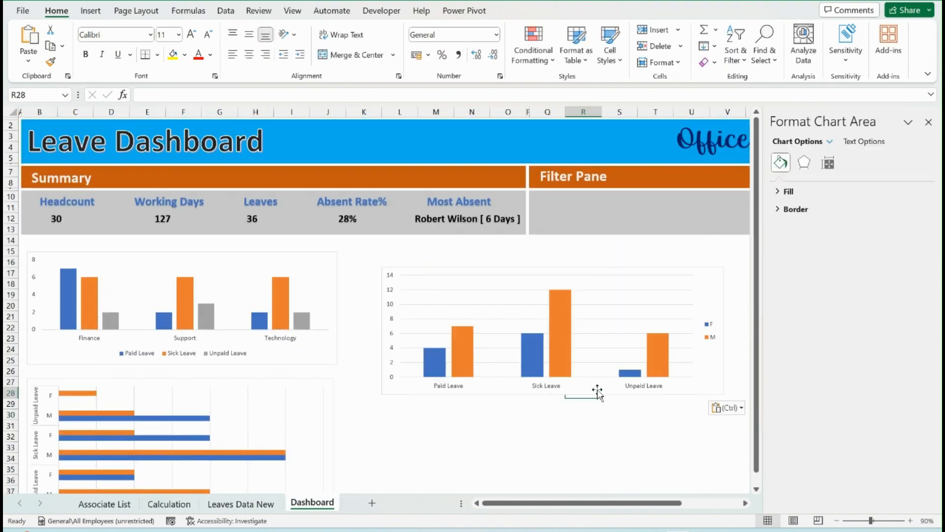
click(587, 386)
drag(586, 386, 566, 369)
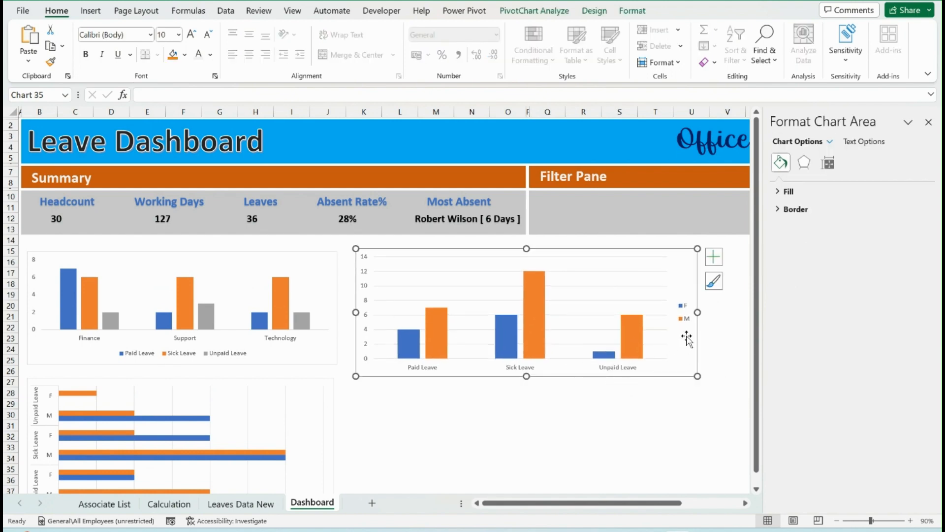
Set the legend position of the gender leave chart to Bottom
right_click(685, 325)
click(736, 451)
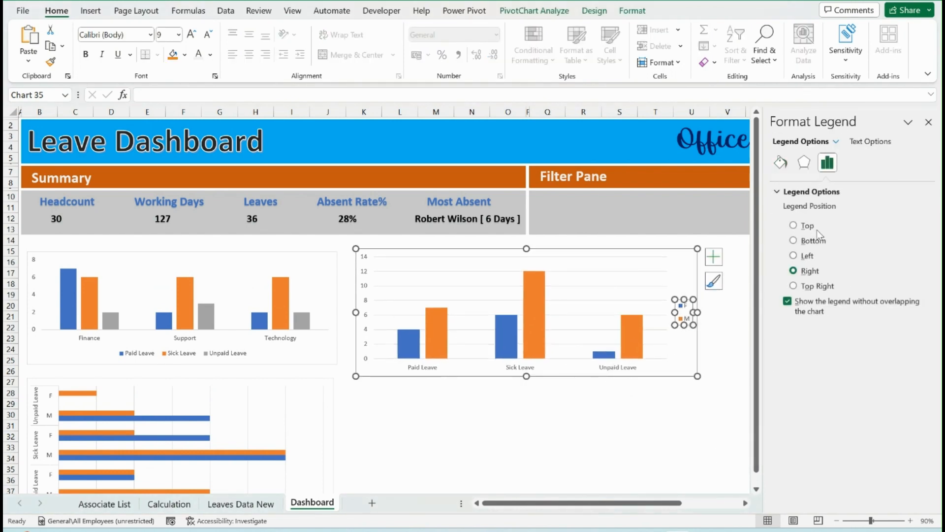
click(812, 241)
click(618, 367)
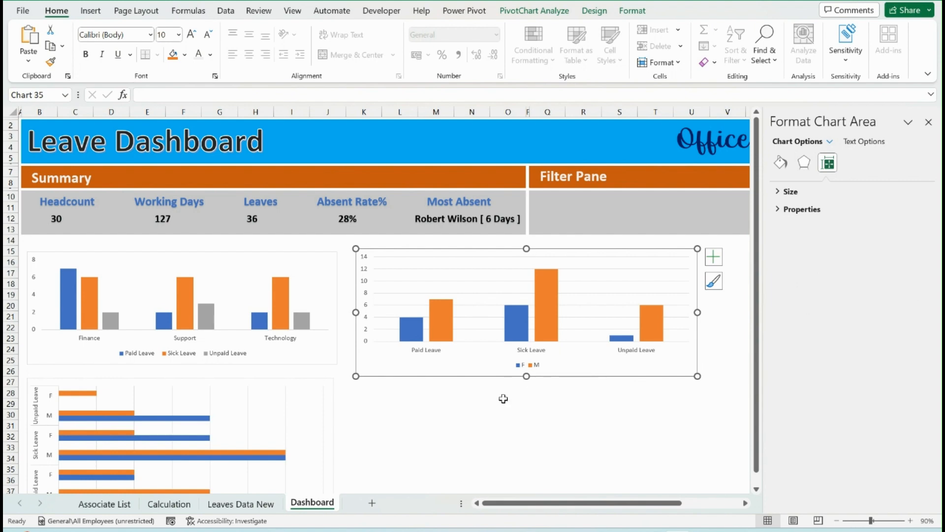
Insert a Treemap chart from the associate leave counts in D28:E53 on the Calculation sheet
click(169, 502)
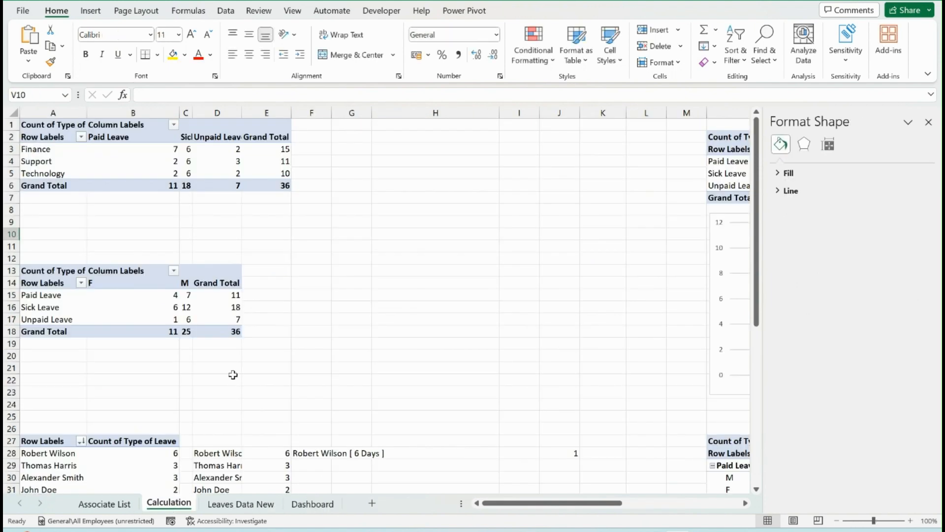
scroll(233, 374, down, 9)
scroll(232, 374, up, 5)
scroll(233, 374, down, 5)
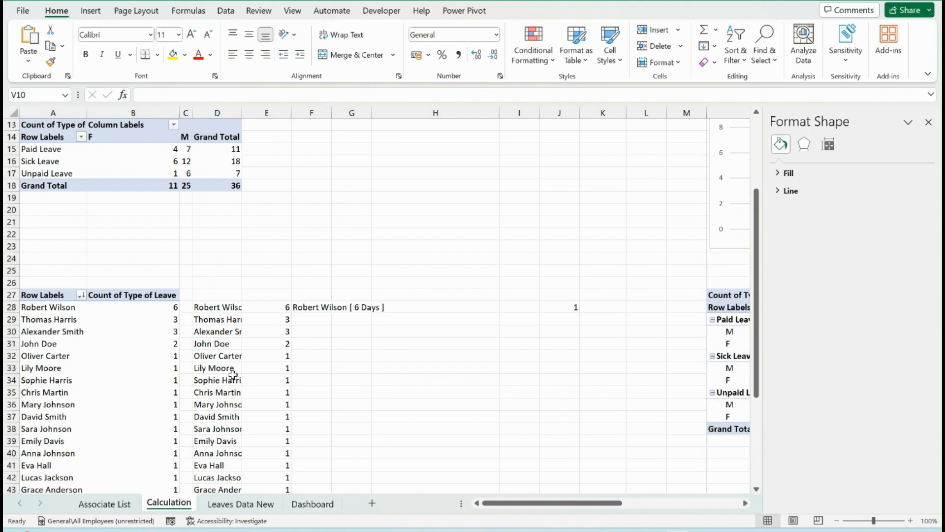
click(393, 295)
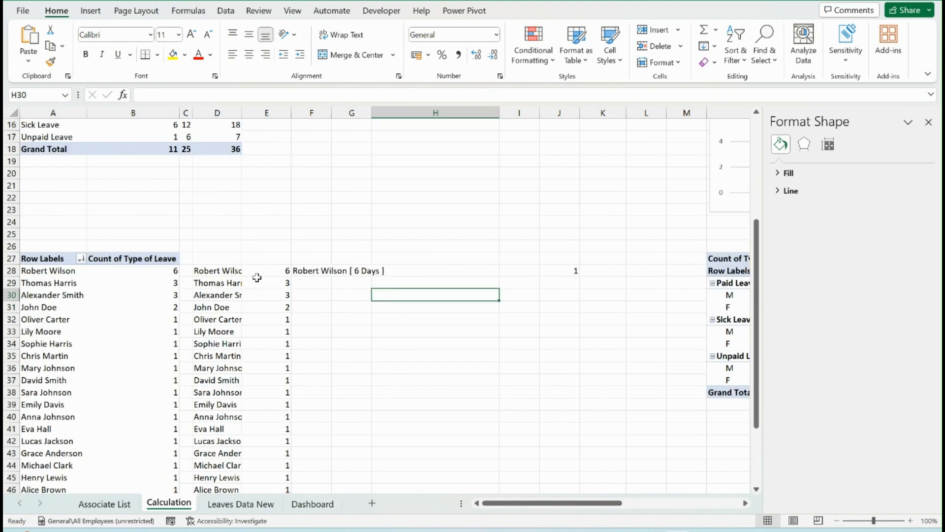
click(233, 270)
key(ctrl+shift+Down)
key(shift+Right)
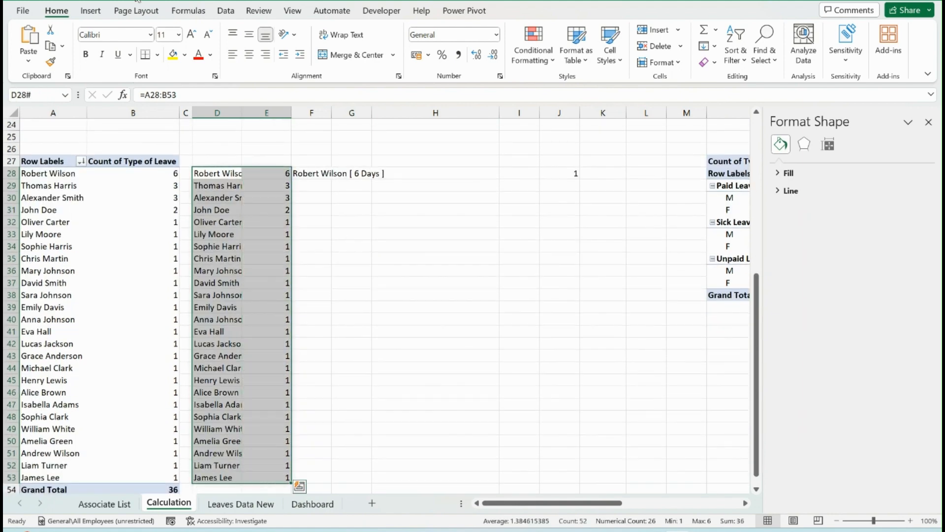
click(90, 10)
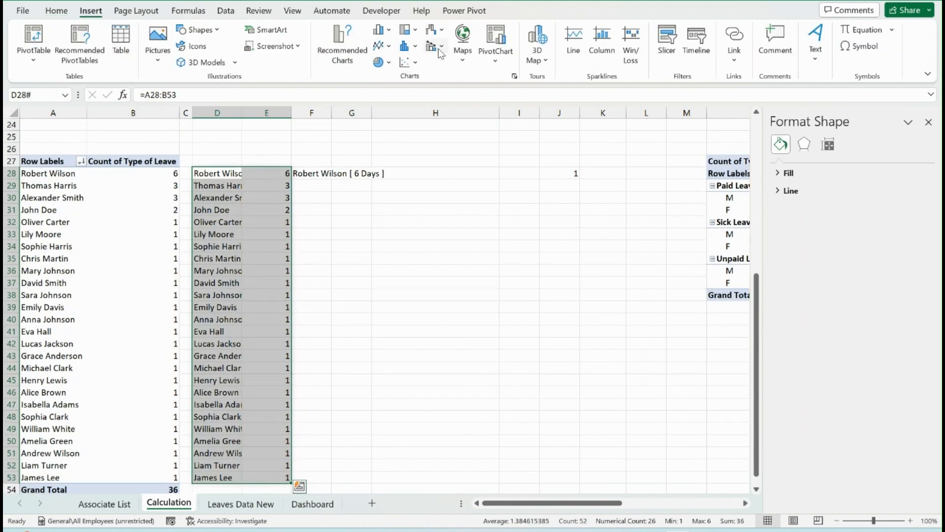
click(439, 49)
click(440, 49)
click(415, 31)
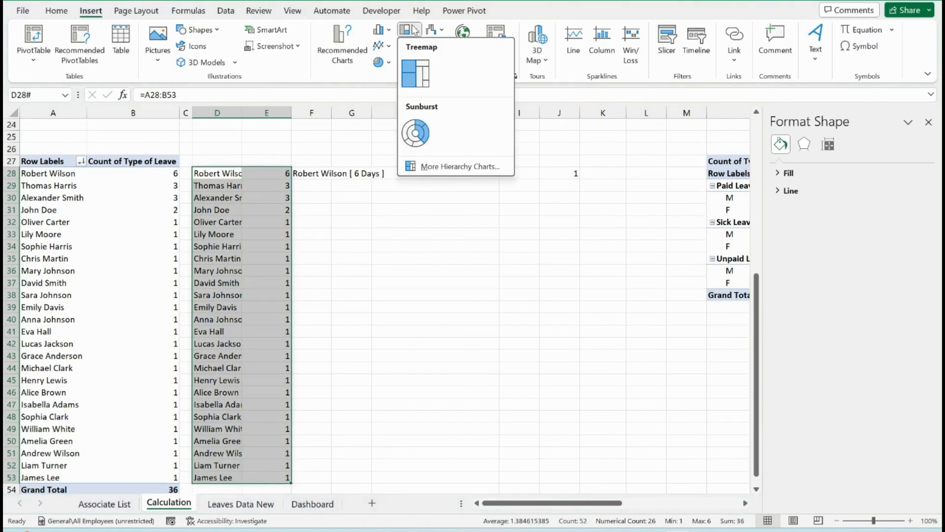
click(415, 73)
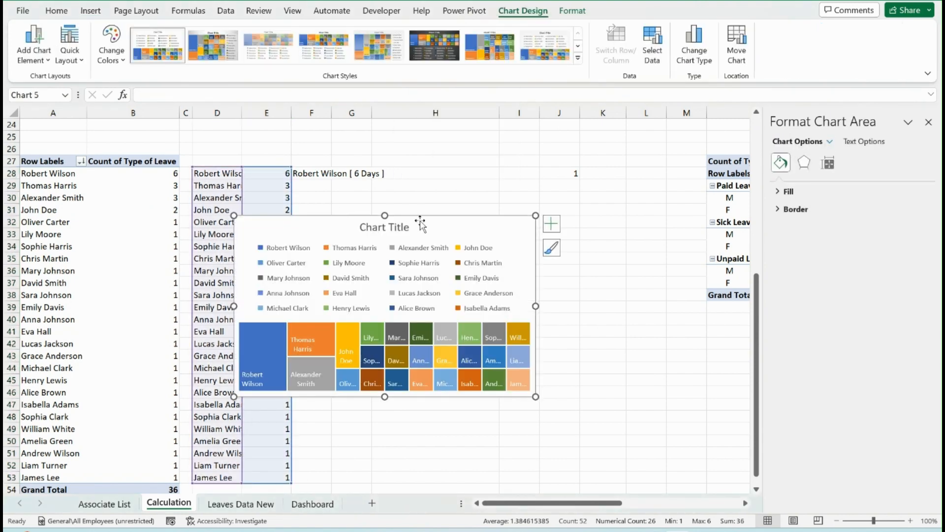
Move the treemap clear of its source data and delete its legend and chart title
drag(420, 224, 522, 195)
click(475, 233)
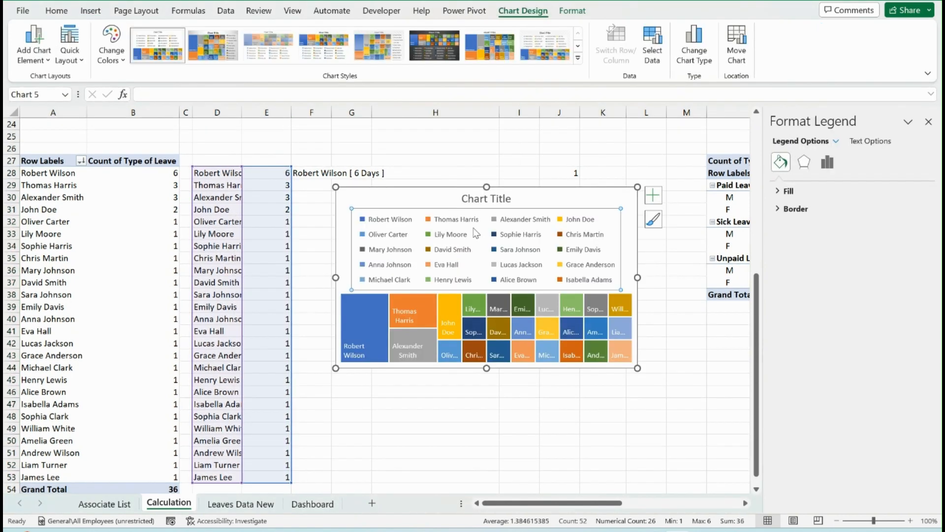
key(Delete)
click(470, 200)
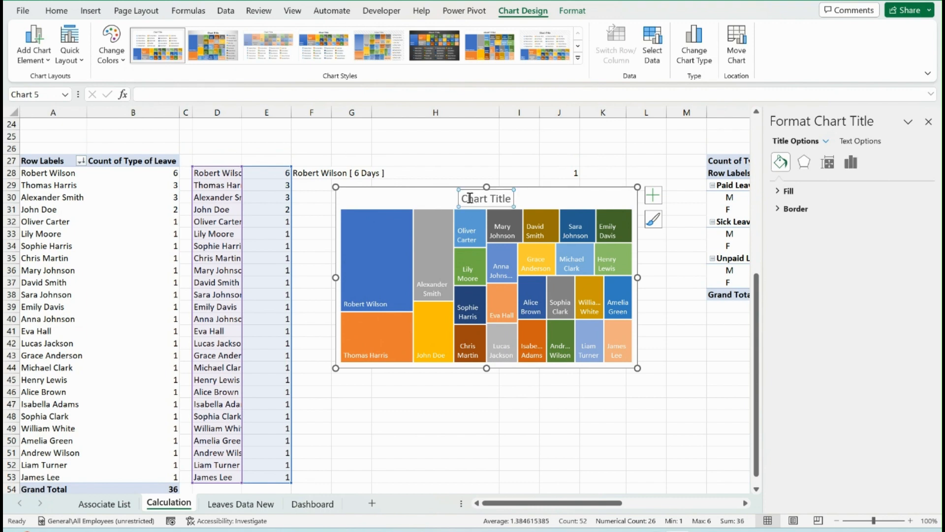
key(Delete)
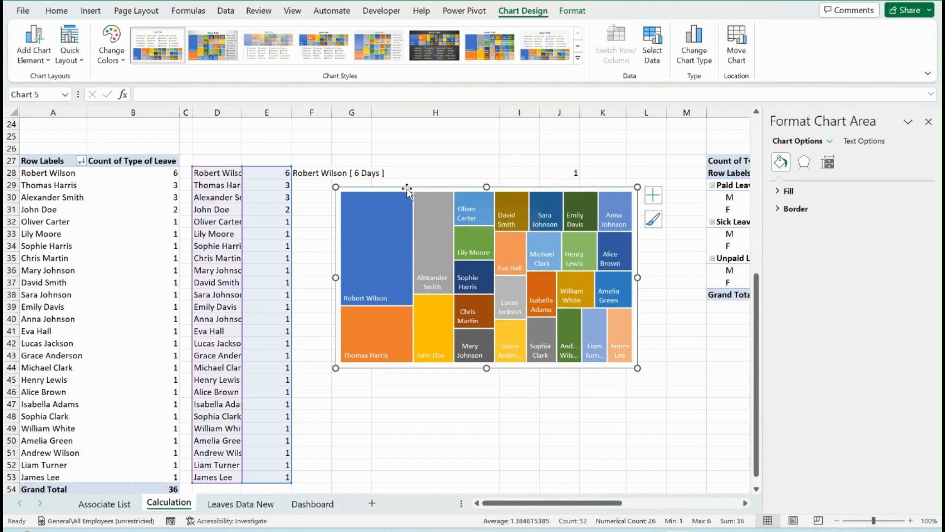
Move the treemap from the Calculation sheet to the Dashboard sheet, placing it below the Filter Pane beside the gender leave chart
key(ctrl+x)
click(312, 503)
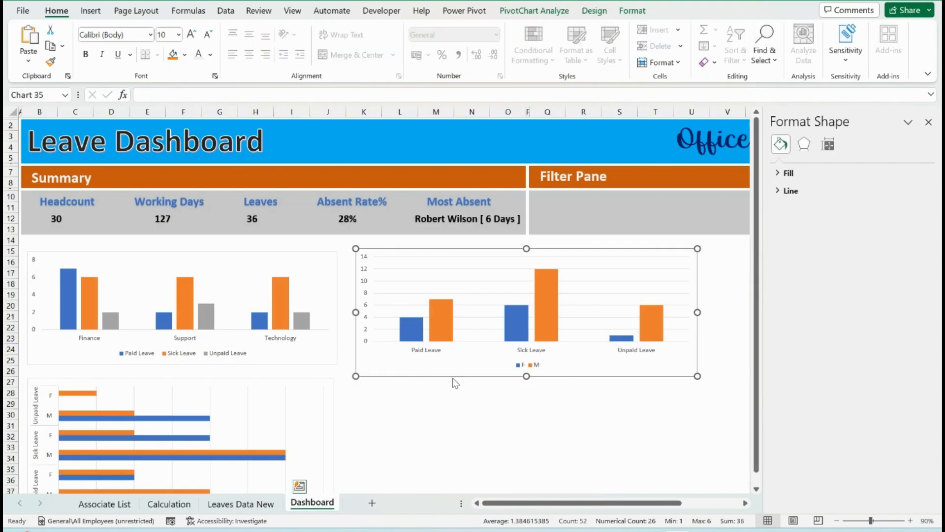
click(431, 413)
scroll(431, 414, right, 6)
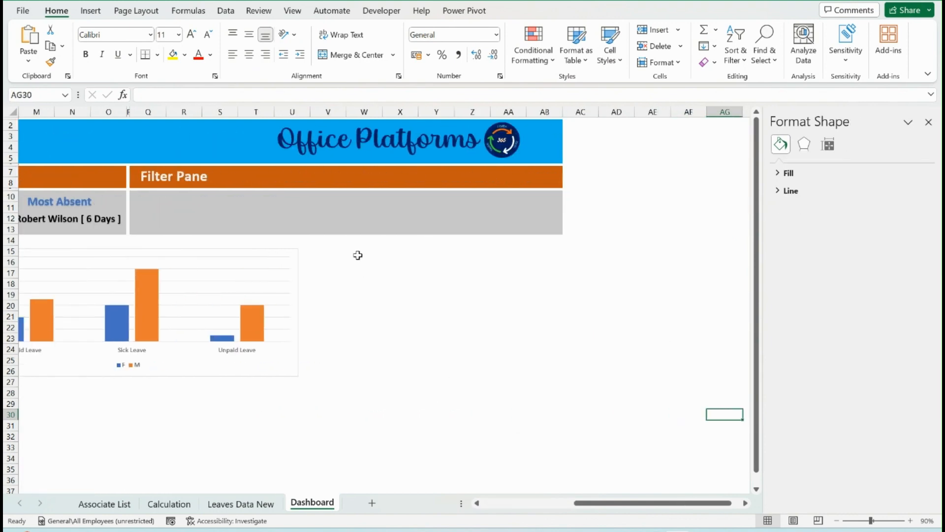
click(359, 252)
key(ctrl+v)
drag(367, 245, 333, 253)
click(437, 447)
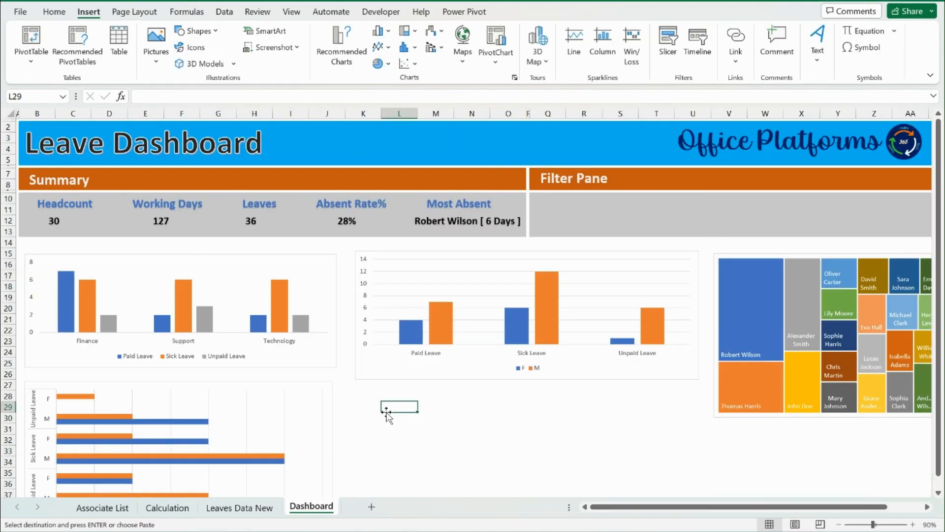
Duplicate the department leave PivotTable at G1 on the Calculation sheet, replacing Department with Type of Leave as its row field
scroll(386, 414, down, 3)
scroll(386, 415, up, 2)
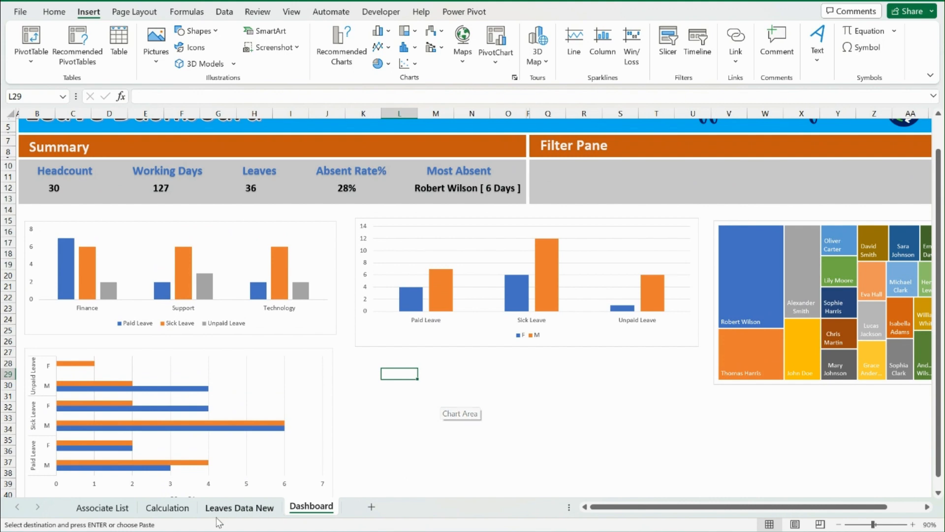
click(166, 508)
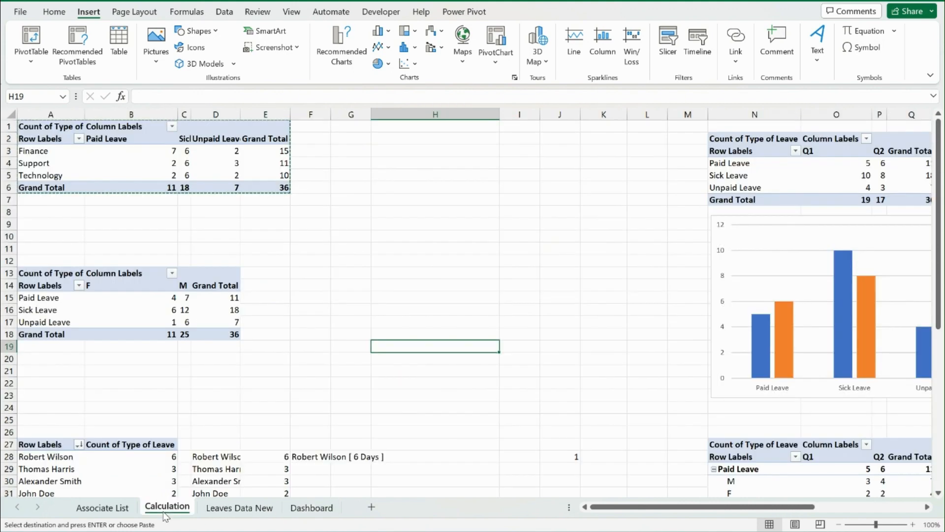
drag(47, 123, 266, 182)
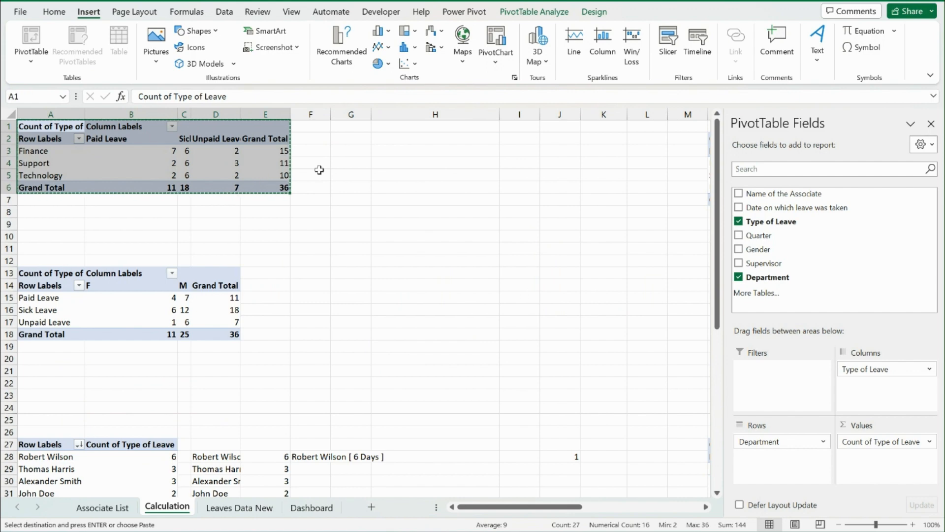
click(351, 126)
key(ctrl+v)
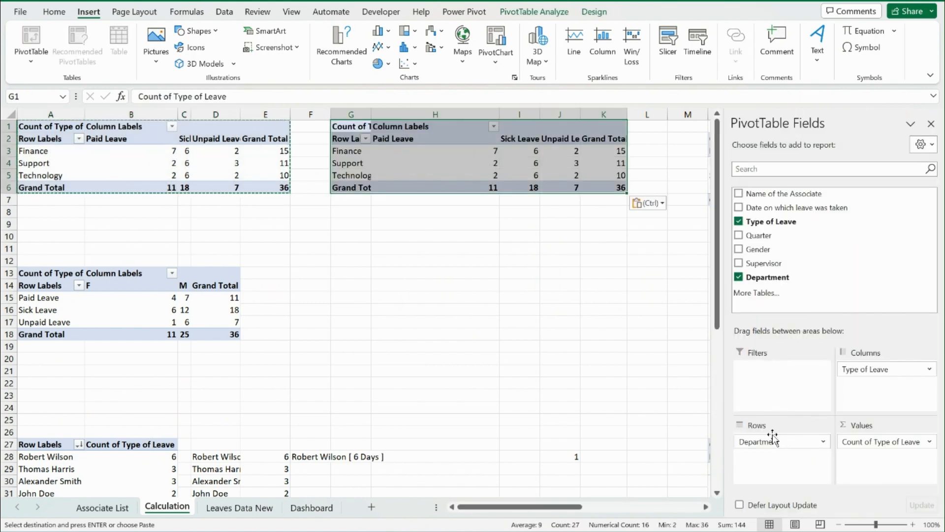
drag(761, 442, 798, 442)
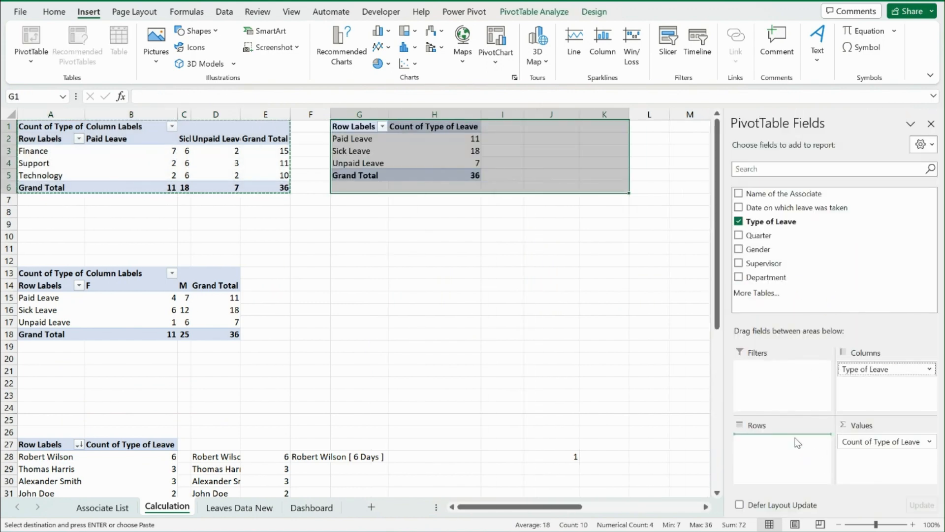
Insert a Clustered Bar PivotChart from the leave type PivotTable at G1 and place it just below that table
click(443, 176)
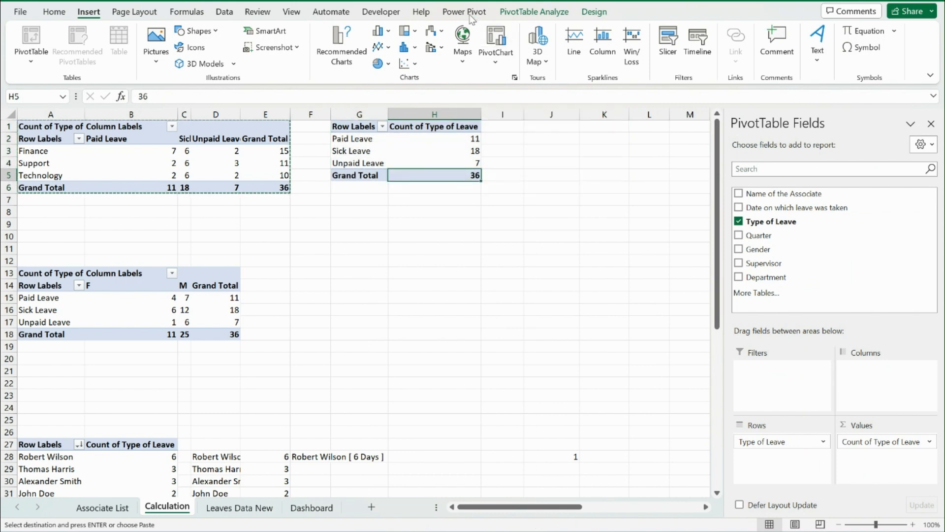
click(495, 58)
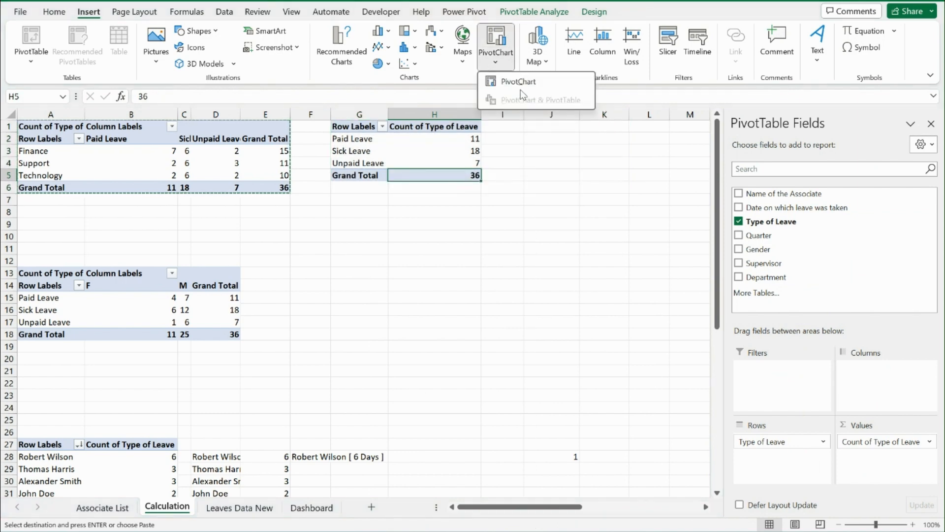
click(524, 83)
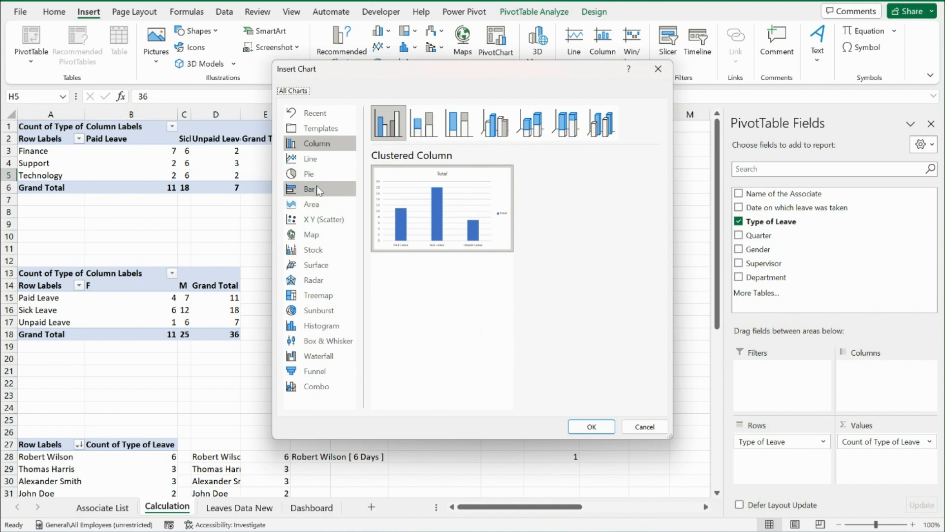
click(317, 185)
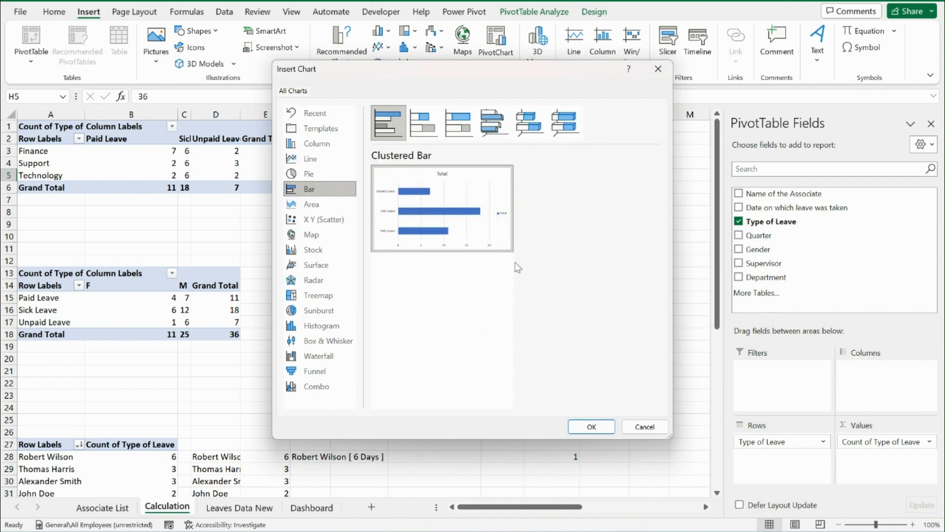
click(592, 425)
drag(452, 226, 546, 199)
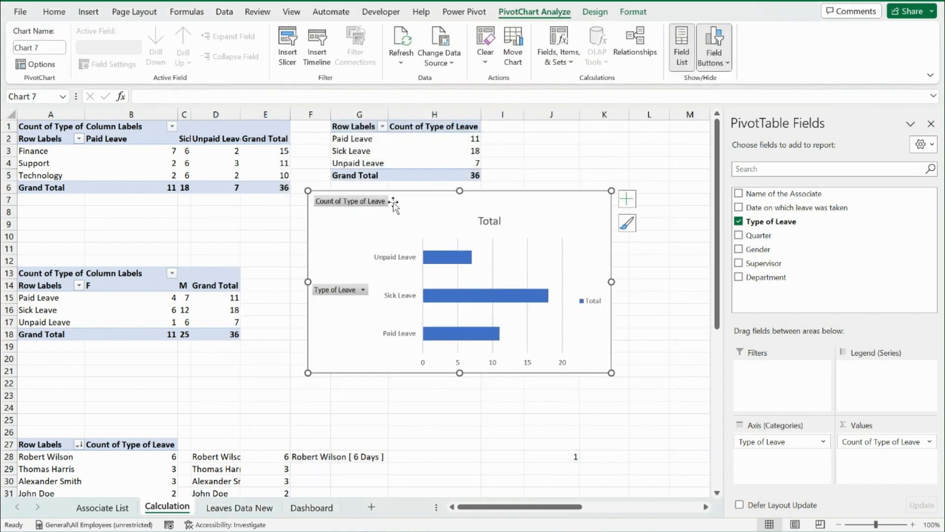
Hide all field buttons on the leave type bar chart and delete its legend and chart title
right_click(372, 204)
click(294, 351)
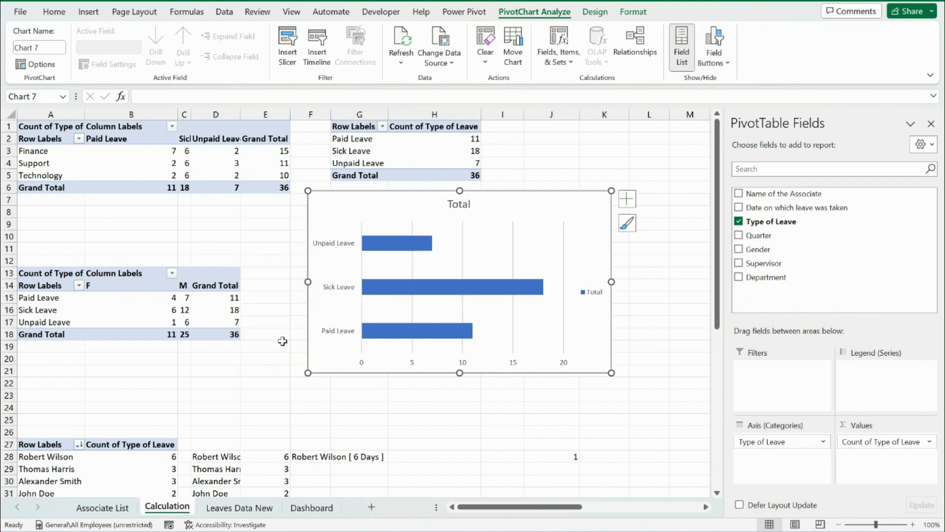
right_click(594, 295)
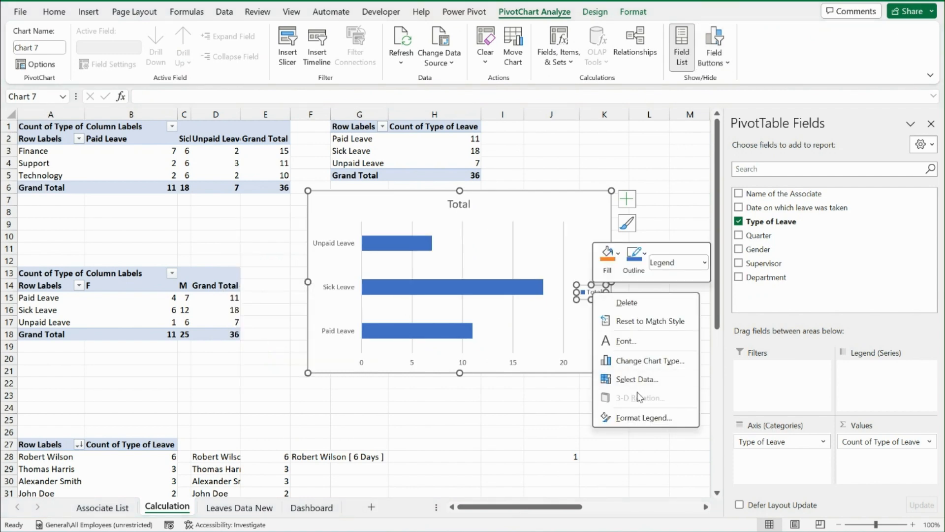
key(Escape)
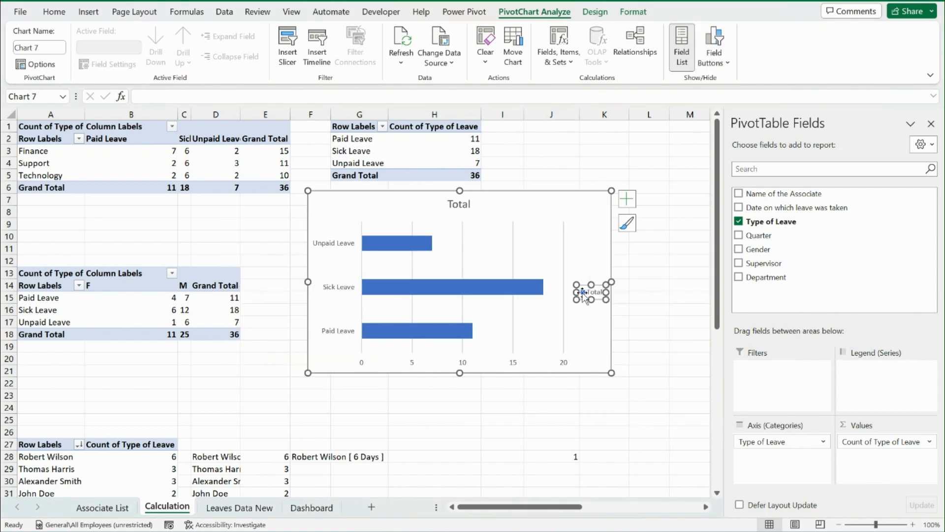
key(Delete)
click(463, 207)
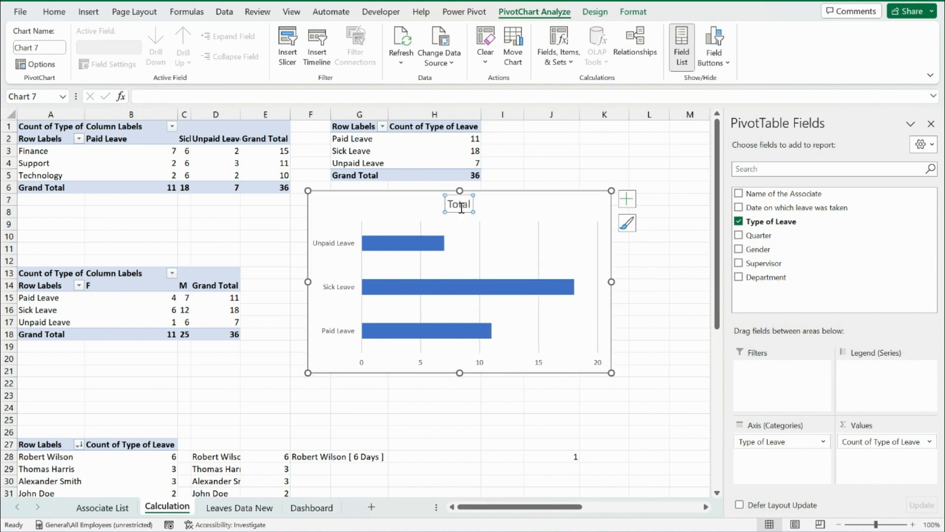
key(Delete)
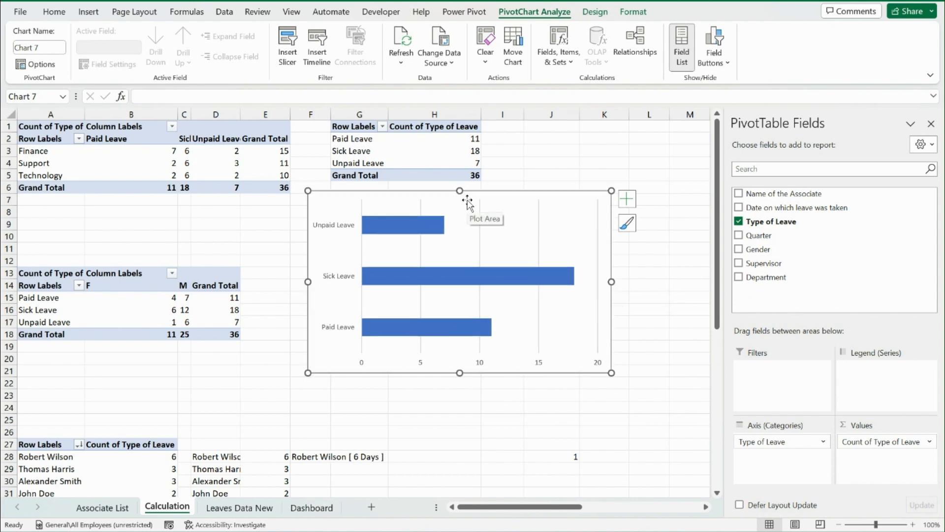
Move the leave type bar chart from the Calculation sheet to the Dashboard sheet, placing it below the gender leave chart
key(ctrl+x)
click(298, 508)
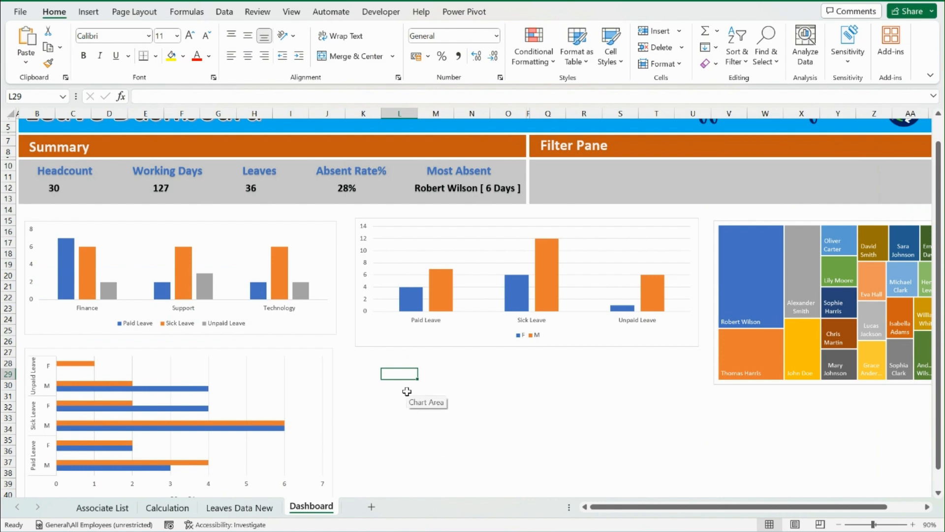
key(ctrl+v)
scroll(403, 346, down, 3)
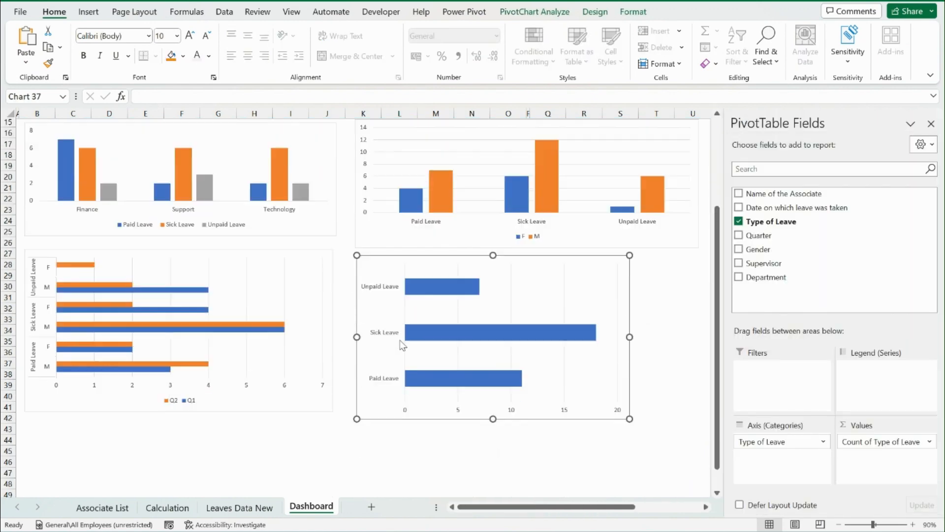
scroll(231, 275, up, 5)
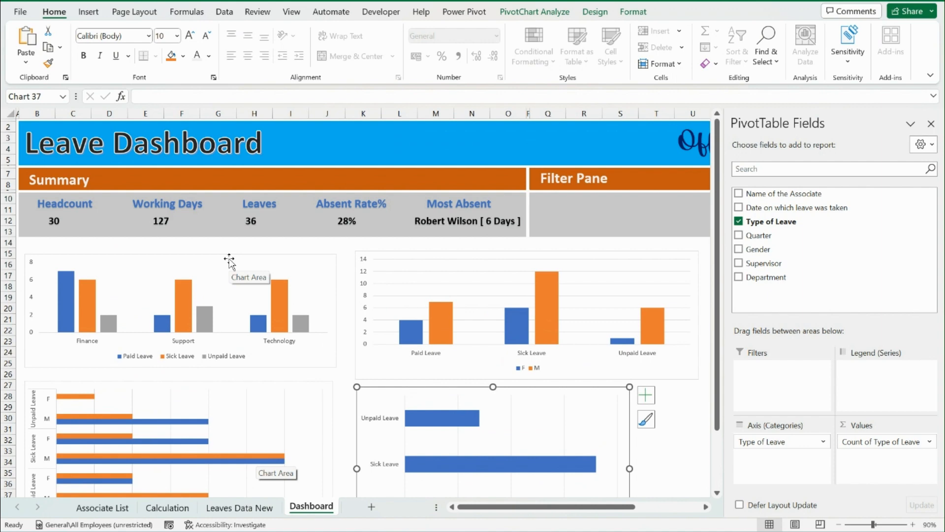
Add the chart title "Leaves Type at Department Level" to the department leave column chart
right_click(197, 257)
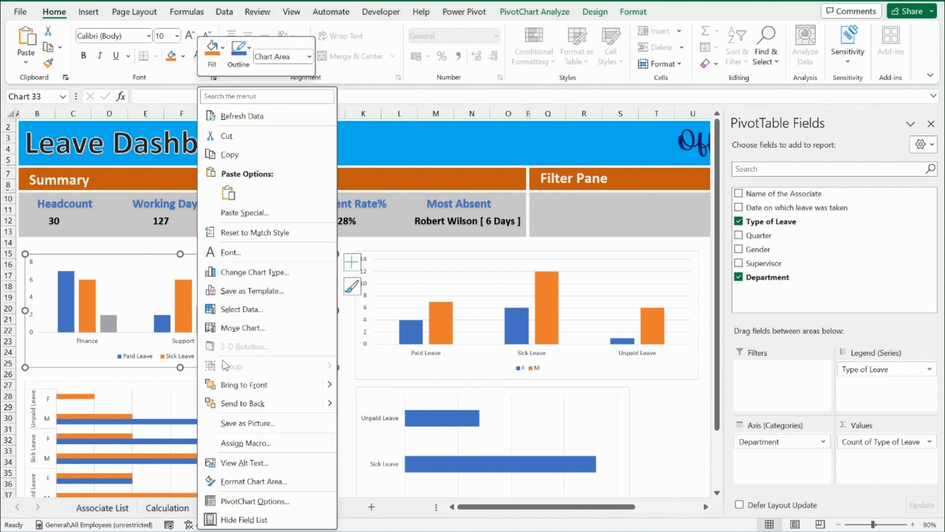
click(170, 278)
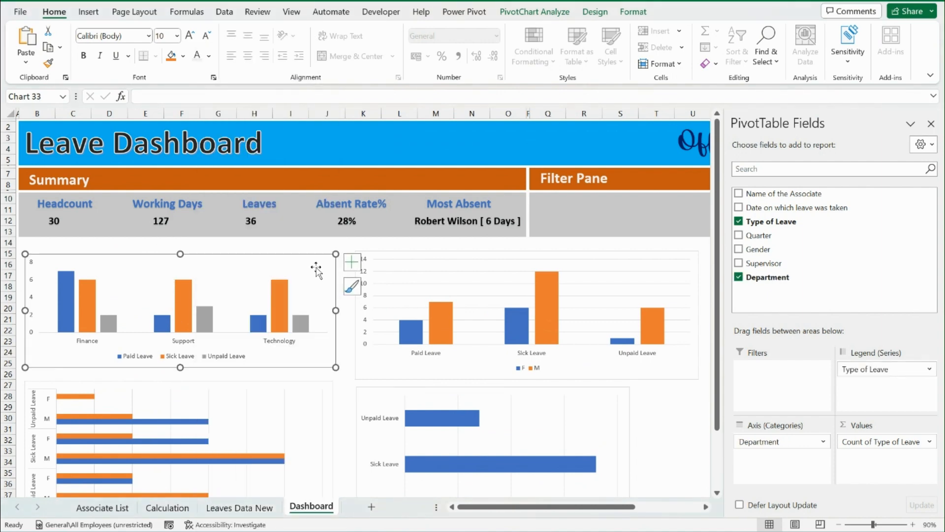
click(348, 265)
click(394, 308)
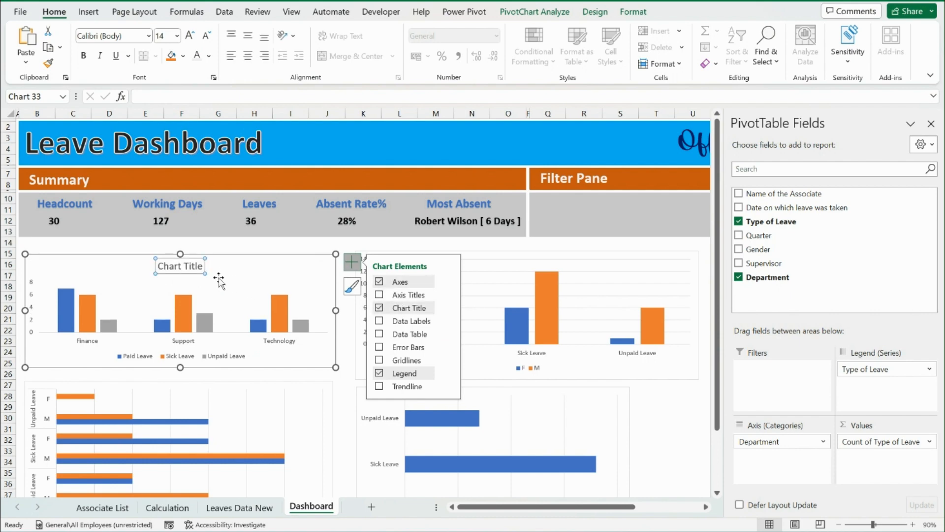
triple_click(182, 270)
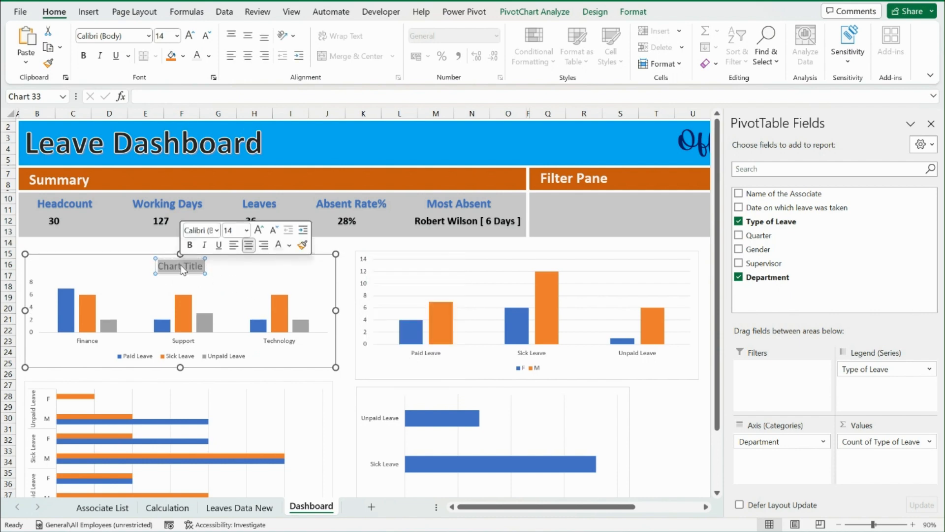
text(Leave Type)
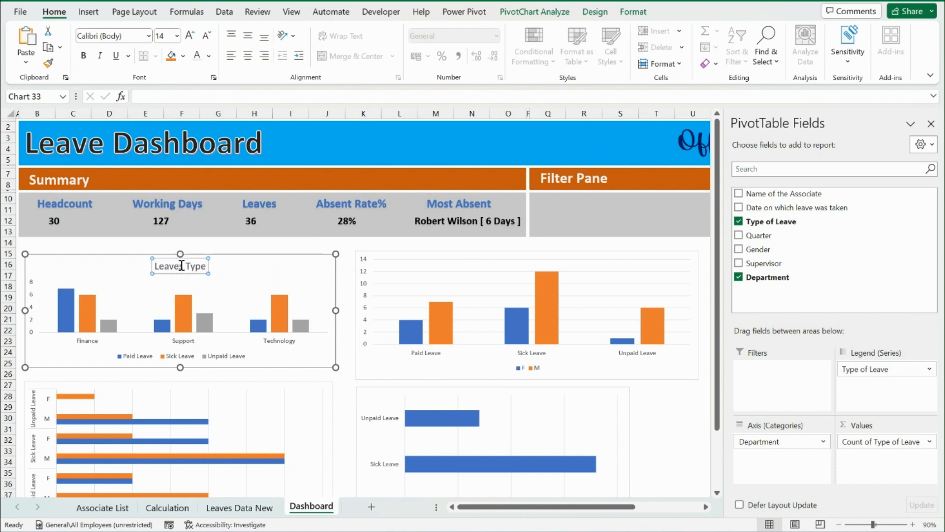
click(180, 266)
text(s)
key(End)
text(at Depart)
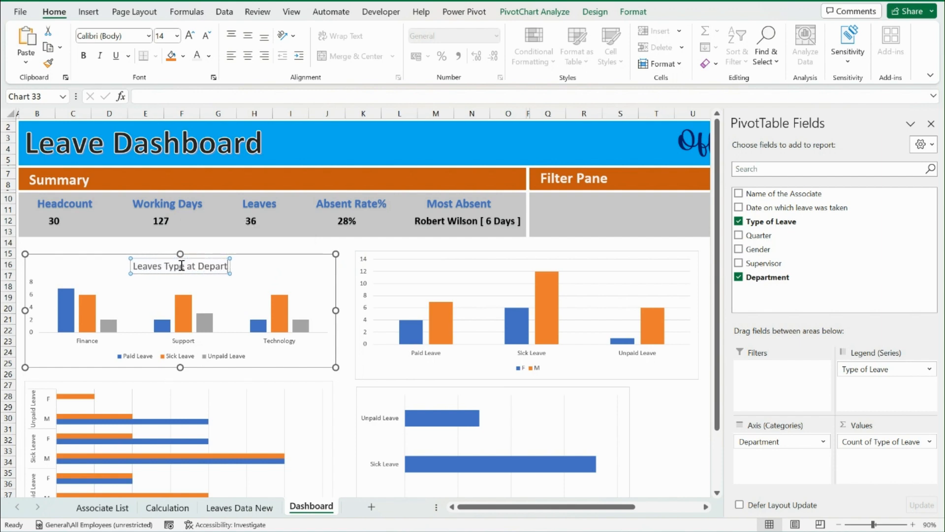
text(ment Level)
Reduce the font size of the department leave chart's title to 10.5
triple_click(184, 270)
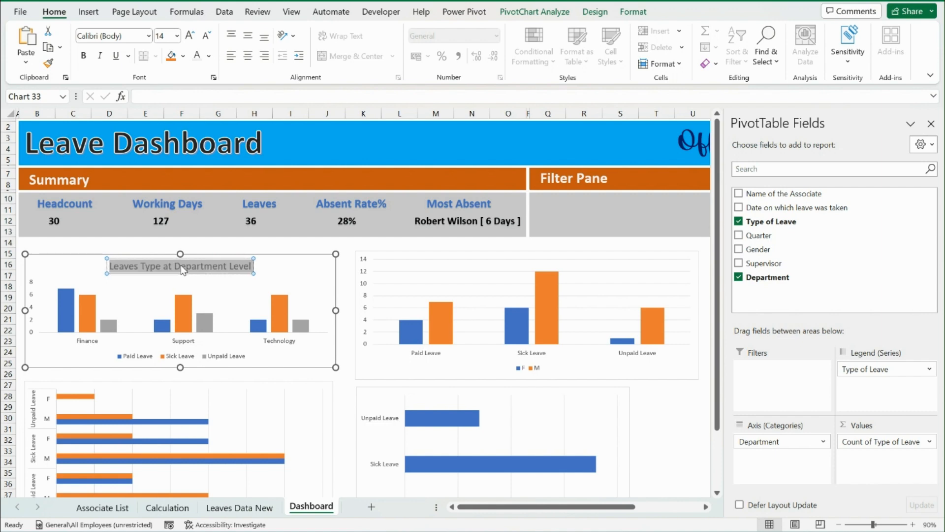
key(ctrl+shift+comma)
key(ctrl+shift+comma)
key(ctrl+shift+comma)
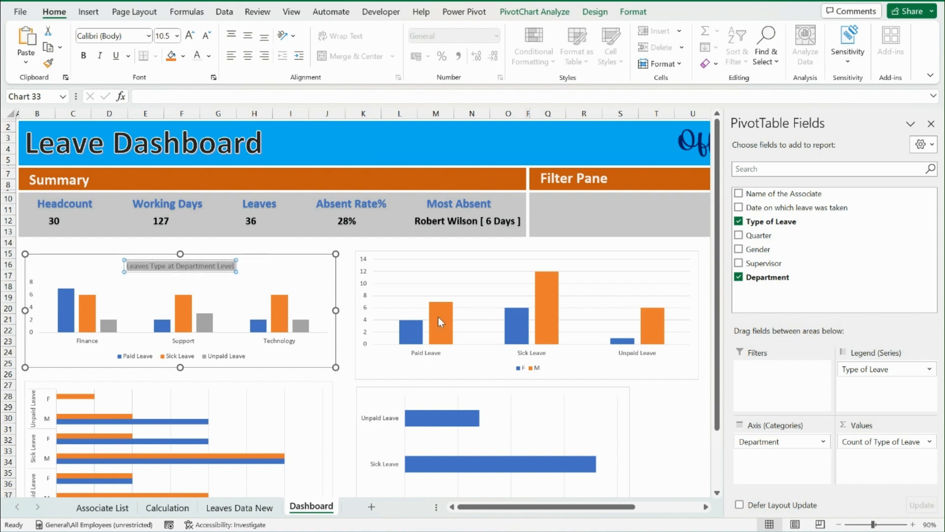
Set the major unit of the gender leave chart's vertical value axis to 4.0
click(436, 246)
click(436, 256)
click(437, 260)
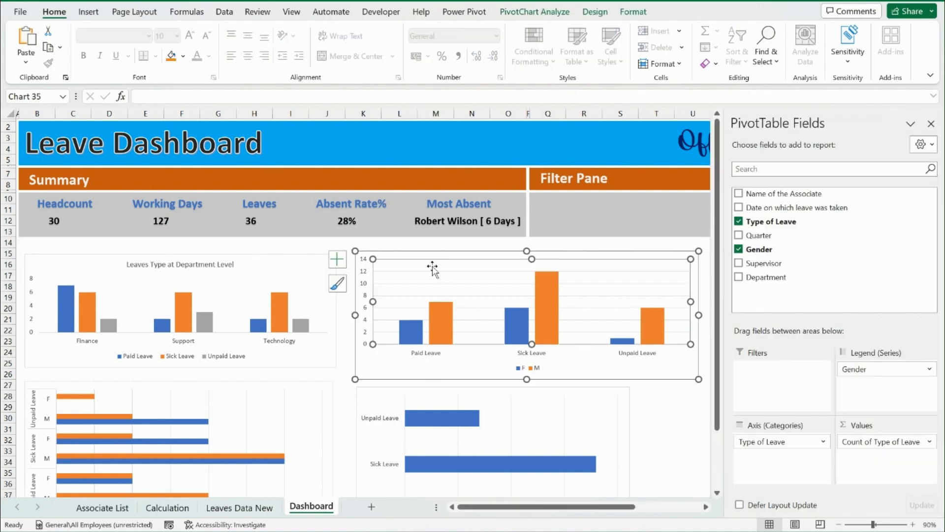
click(411, 270)
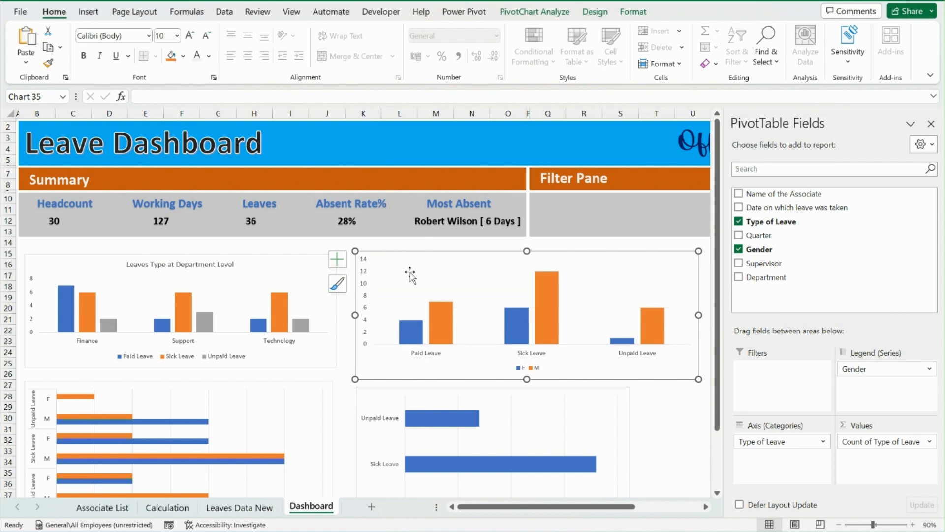
right_click(365, 278)
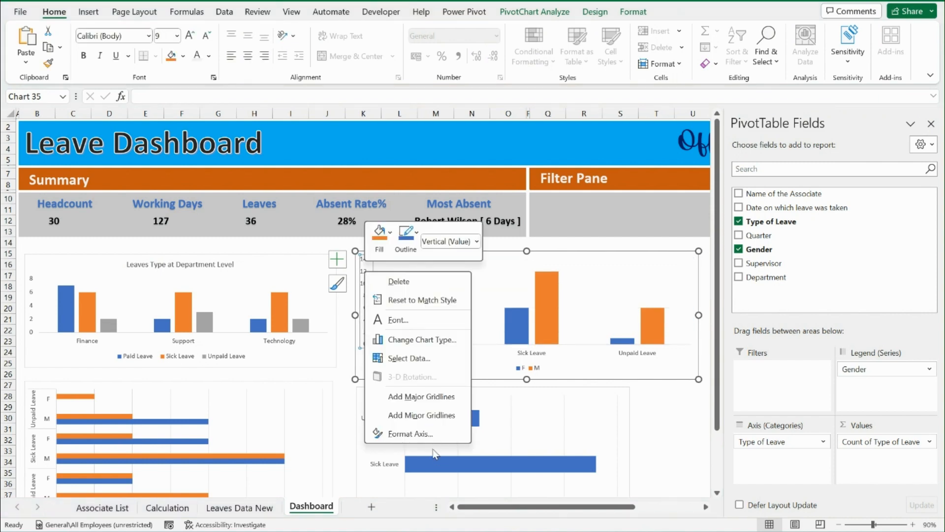
click(429, 435)
right_click(363, 291)
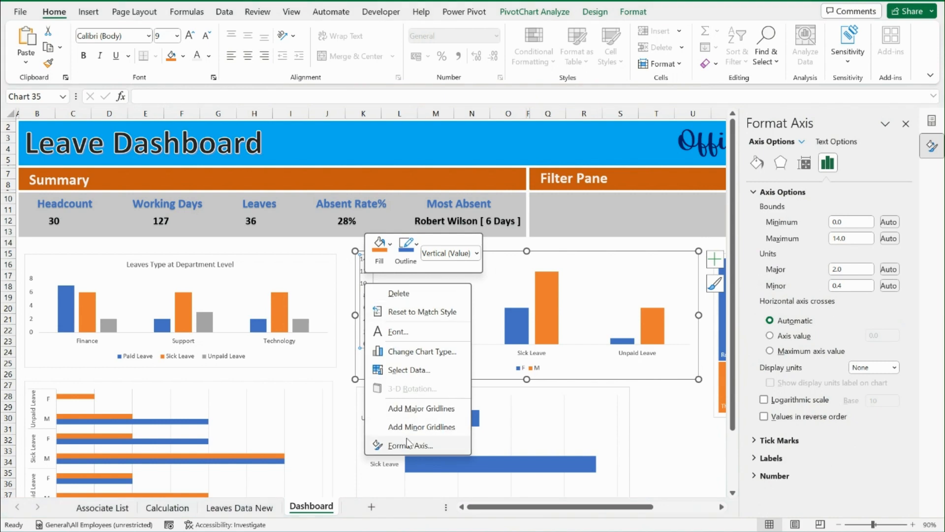
click(407, 445)
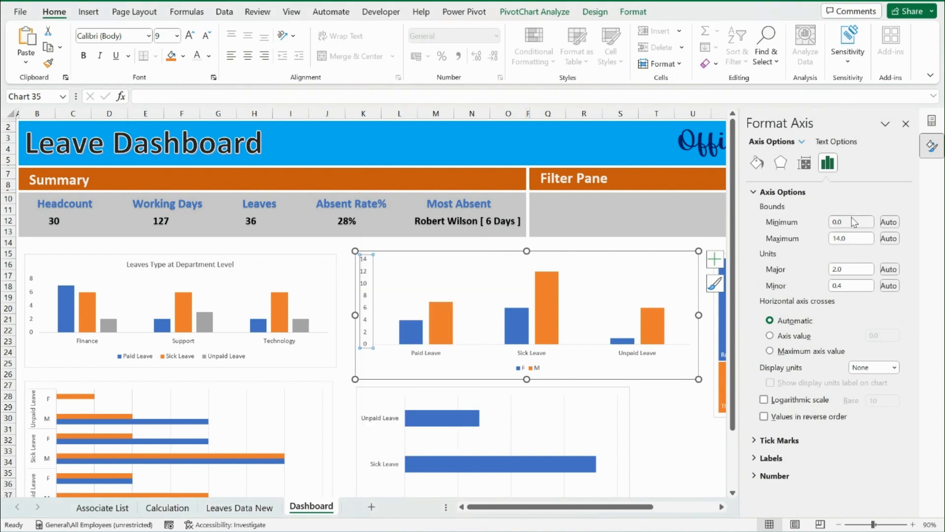
click(859, 270)
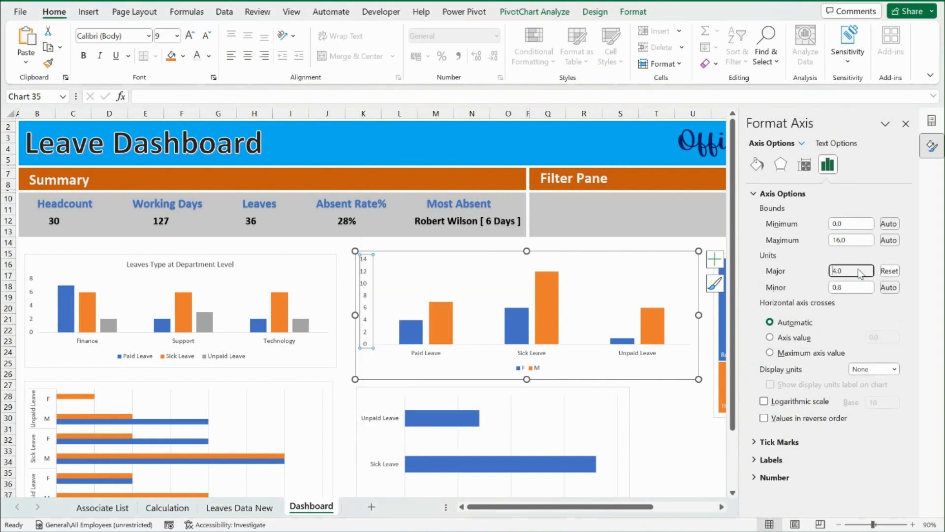
text(4.0)
key(Return)
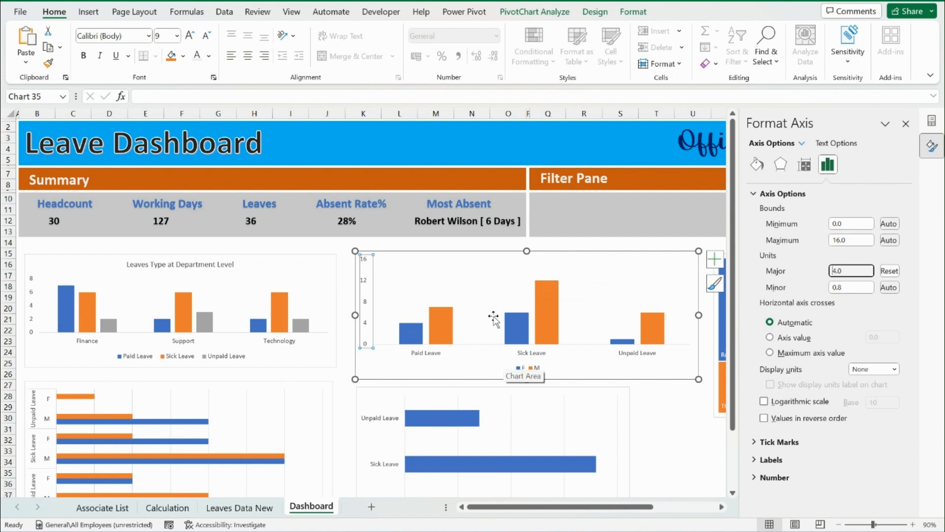
Add the chart title "Type of Leaves as per Gender" to the gender leave chart and reduce its font size to 11
right_click(489, 254)
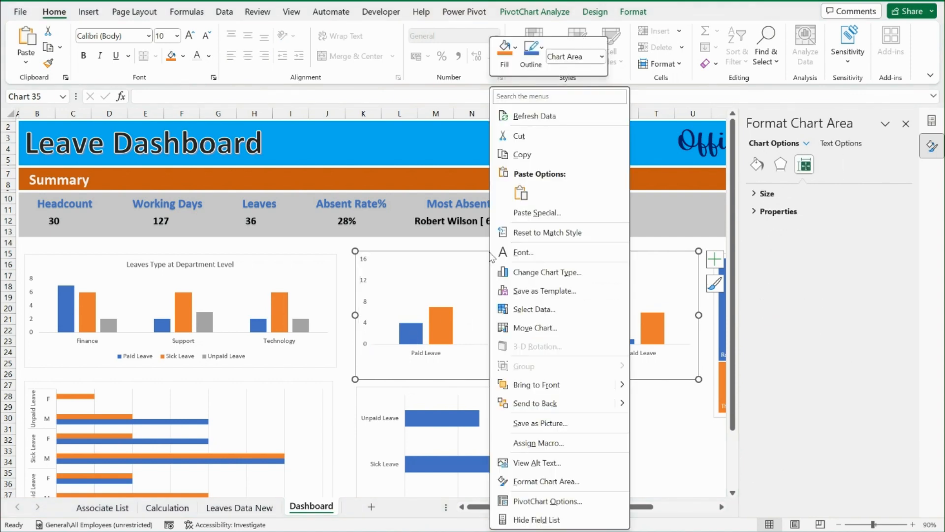
click(715, 258)
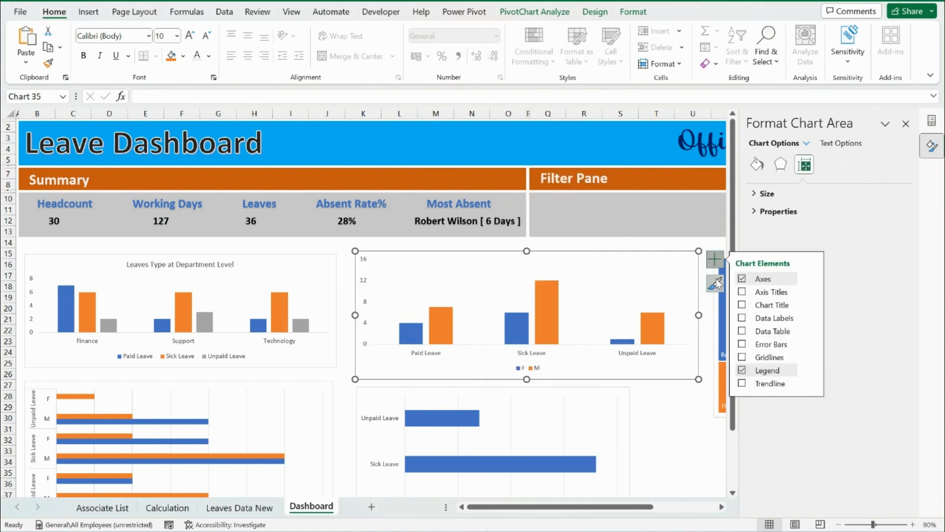
click(762, 307)
triple_click(532, 260)
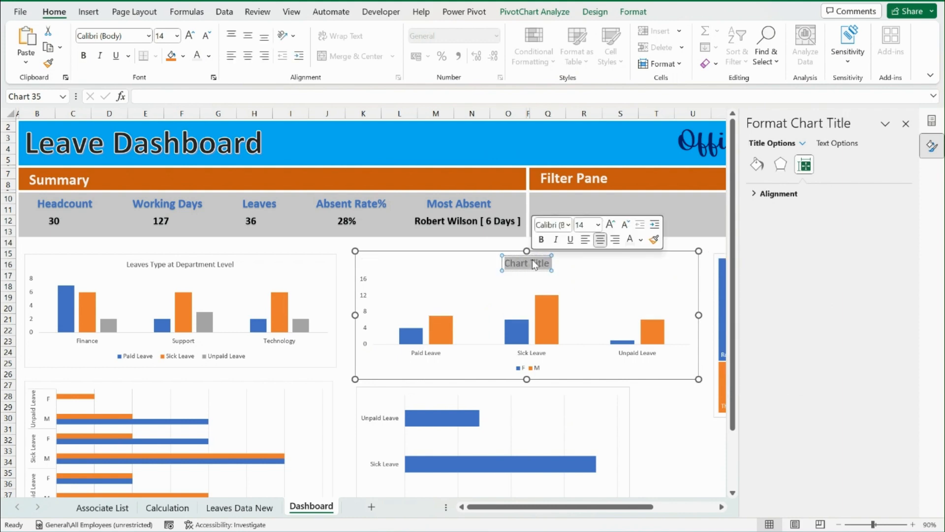
text(Type o)
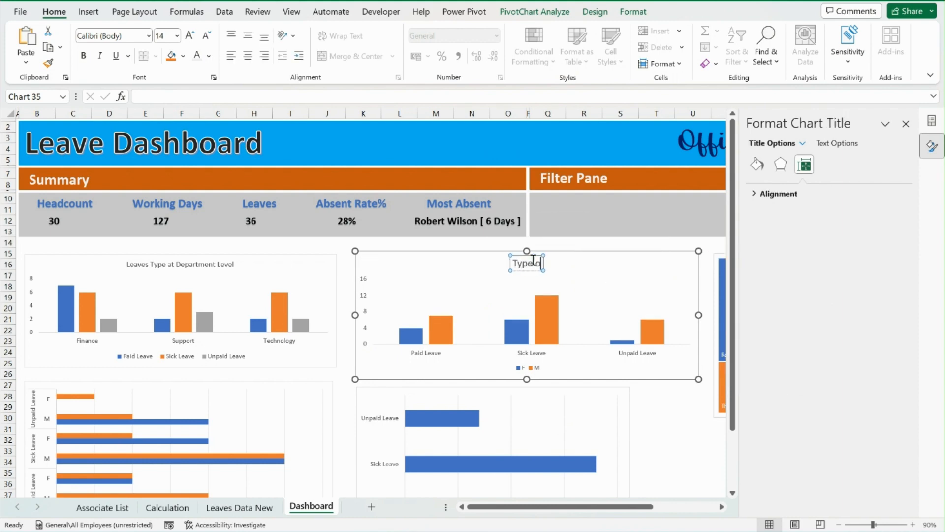
text(f Leves)
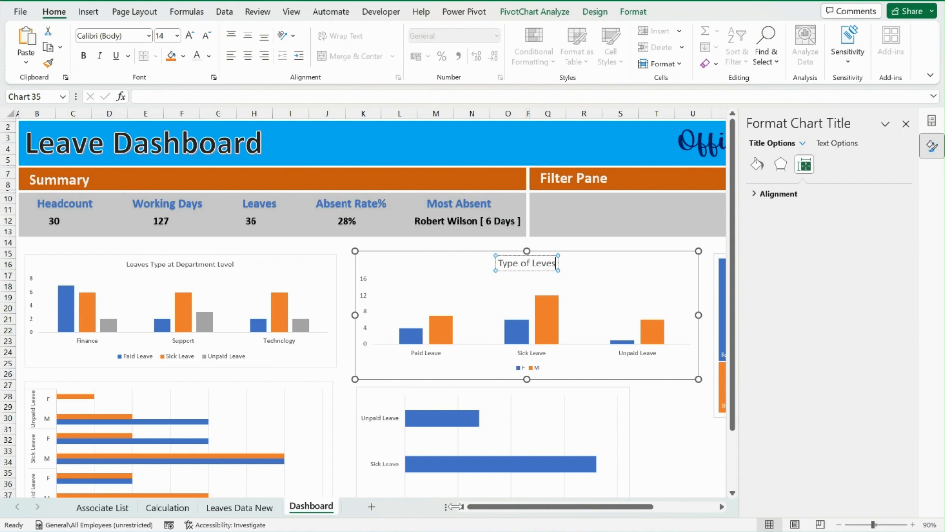
key(BackSpace)
key(BackSpace)
key(BackSpace)
text(aves)
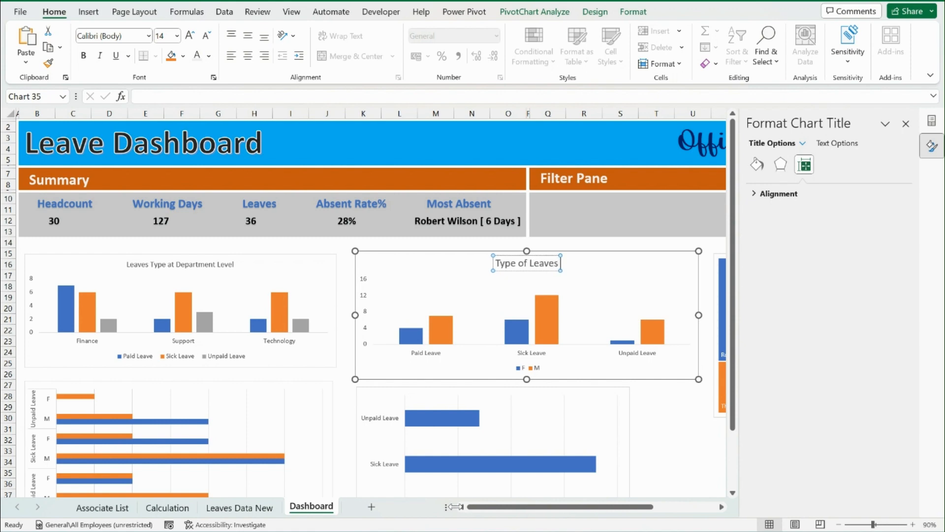
text( as per Gen)
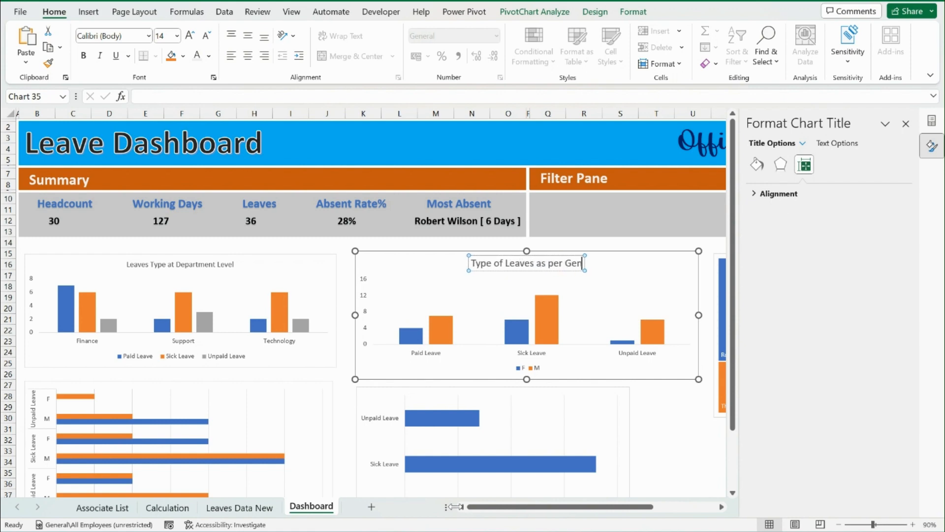
text(der)
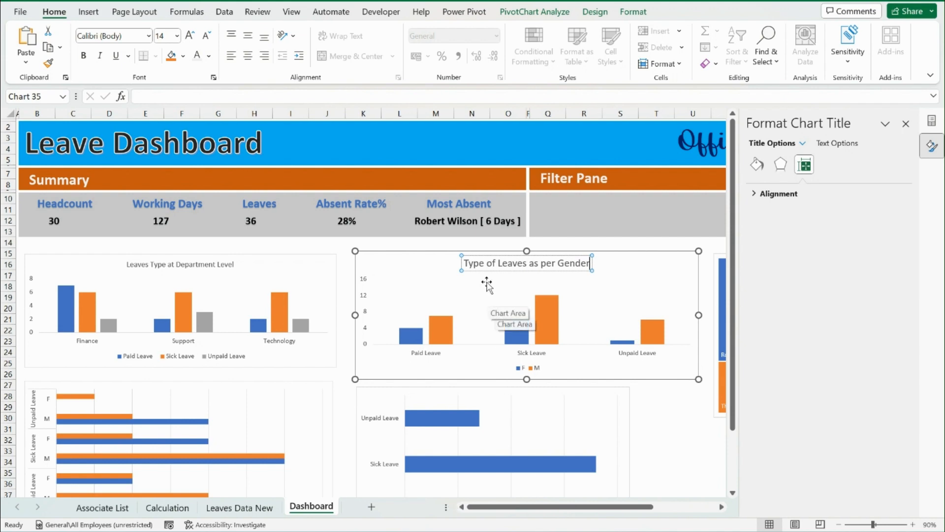
key(ctrl+a)
key(ctrl+shift+less)
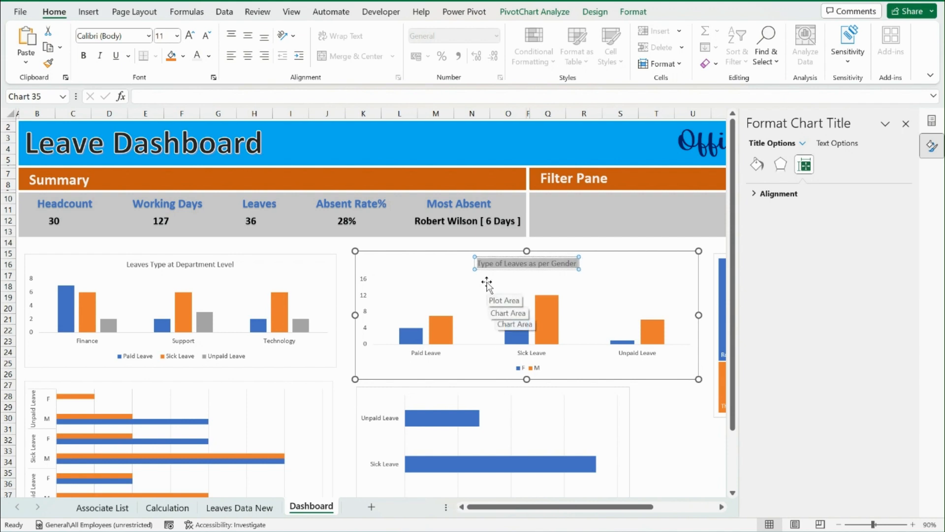
Add the chart title "Type of leves per Gender per Quarter" to the bar chart showing Q1 and Q2 leaves by gender
click(270, 387)
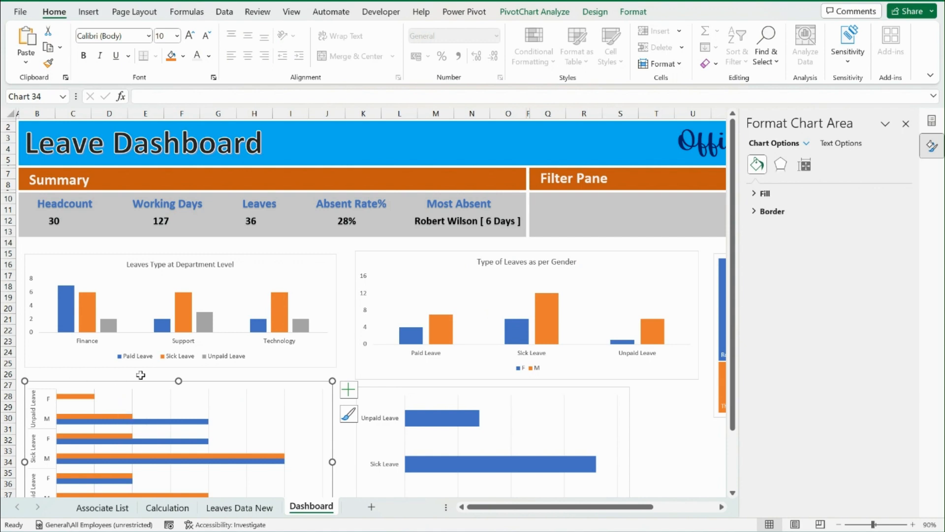
click(350, 390)
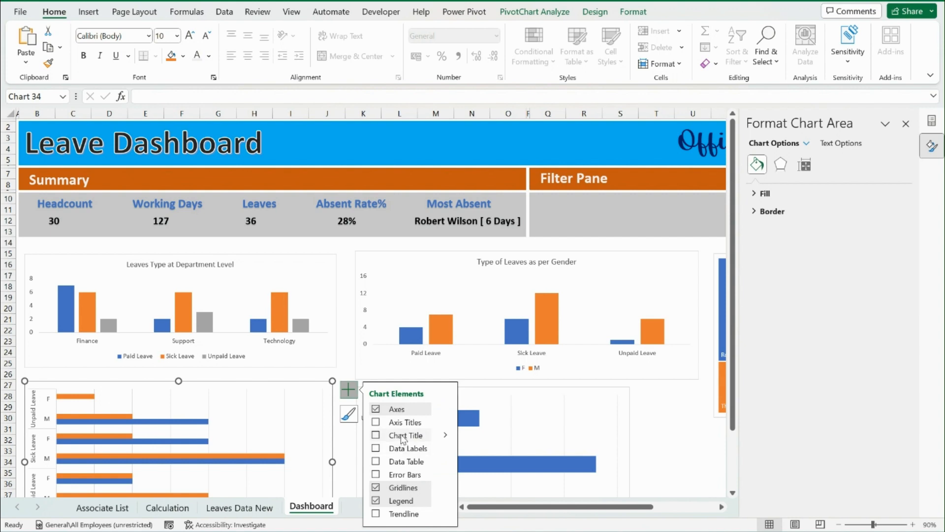
click(403, 435)
triple_click(187, 396)
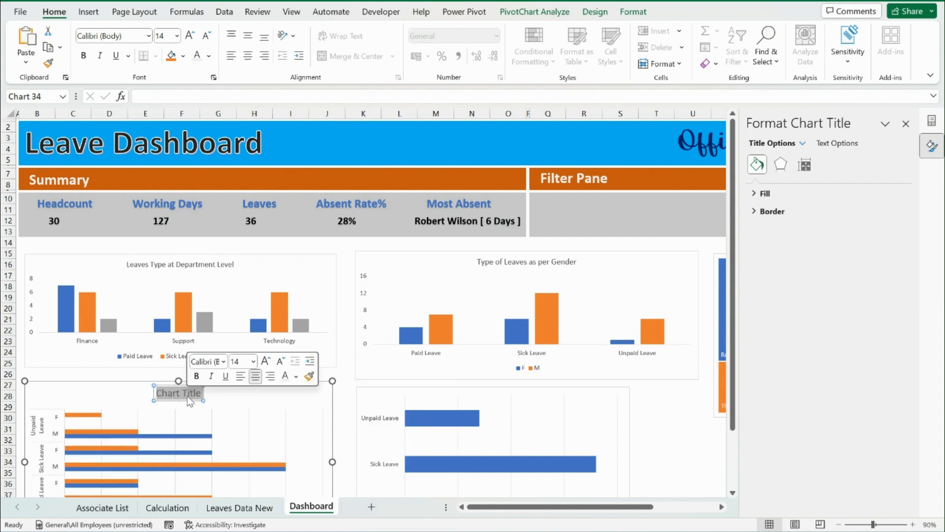
text(Typ)
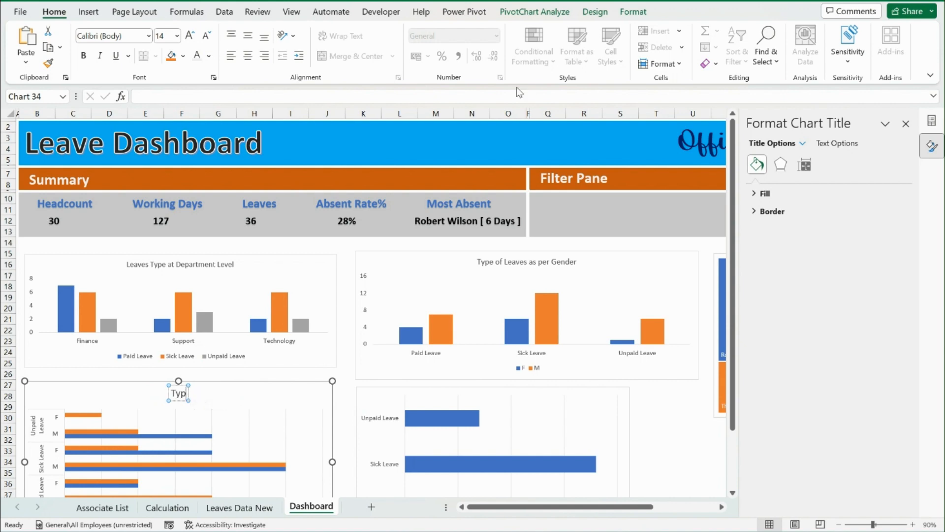
text(e of la)
text(ves)
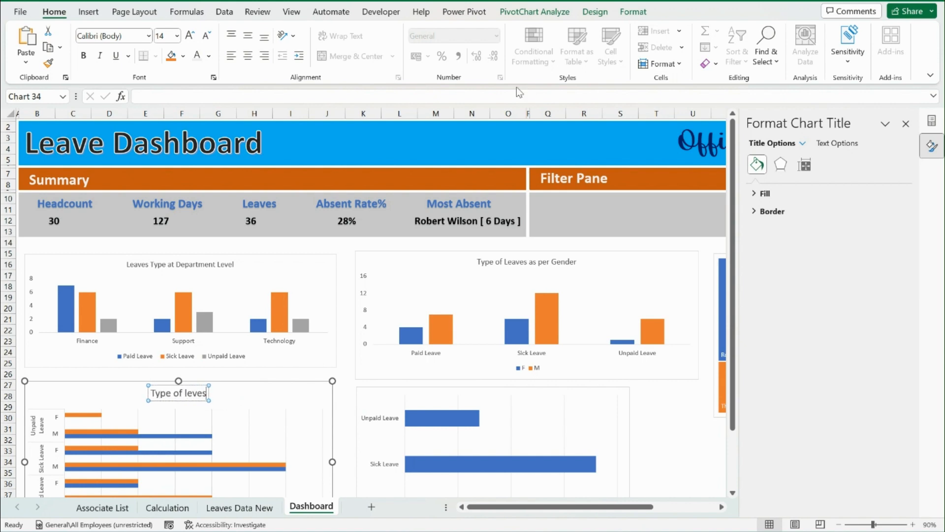
text( per G)
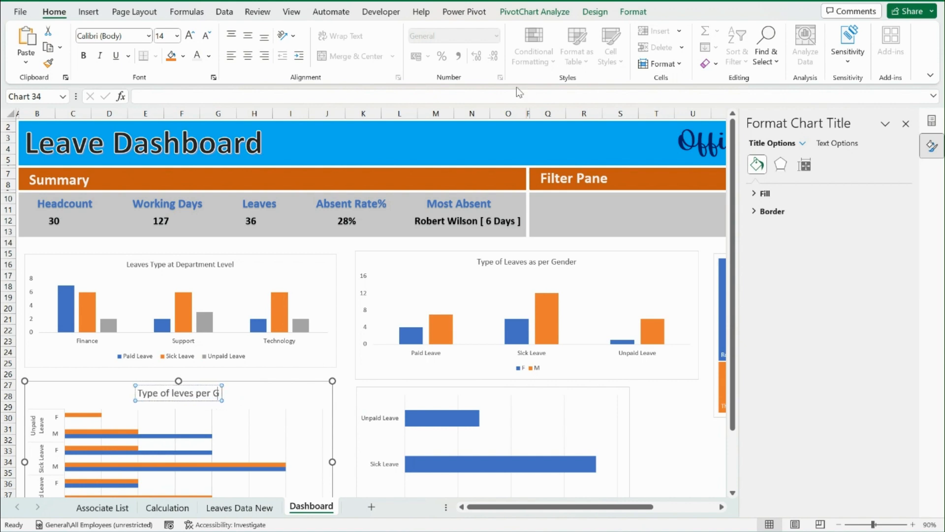
text(ender per Quarter)
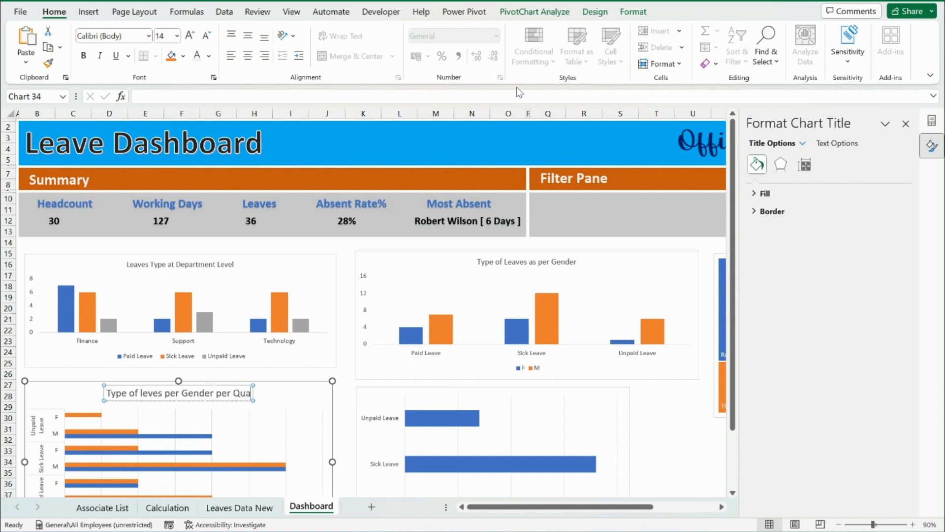
Reduce the font size of the quarterly gender chart's title to 11
key(ctrl+a)
key(ctrl+shift+comma)
key(ctrl+shift+comma)
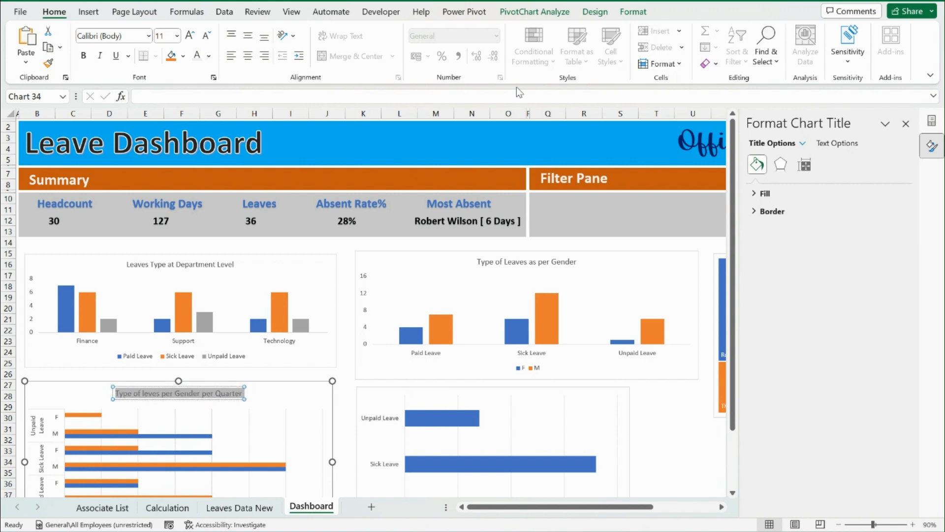
Format the leave type bar chart's vertical axis with categories in reverse order and the horizontal axis crossing at the maximum category
click(626, 391)
scroll(625, 392, down, 4)
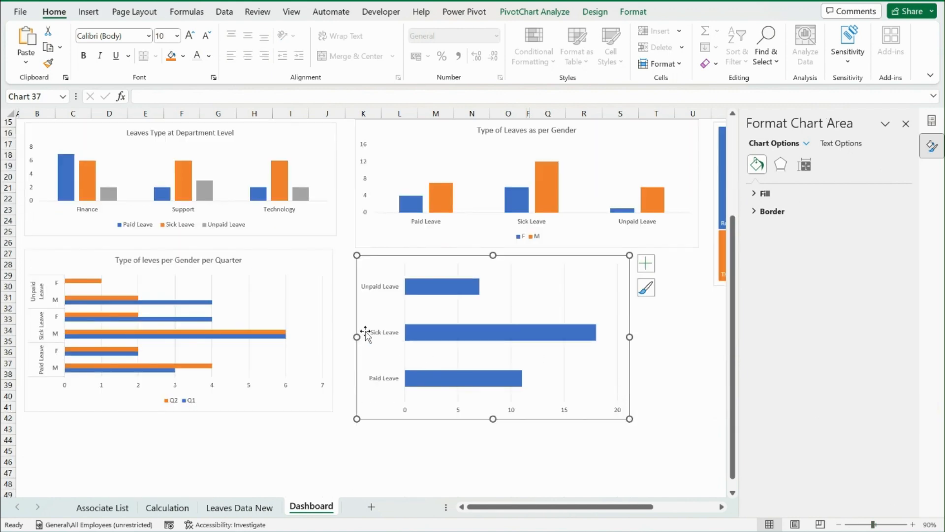
right_click(376, 345)
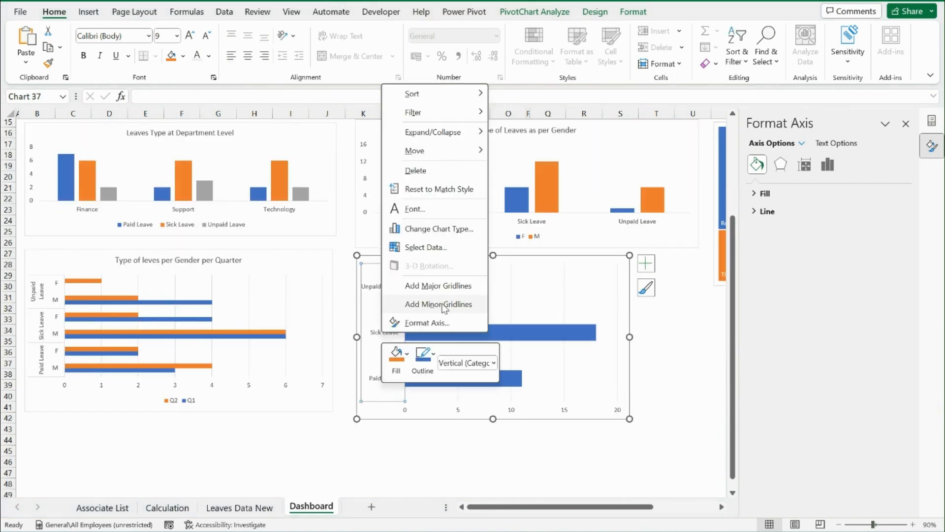
click(439, 322)
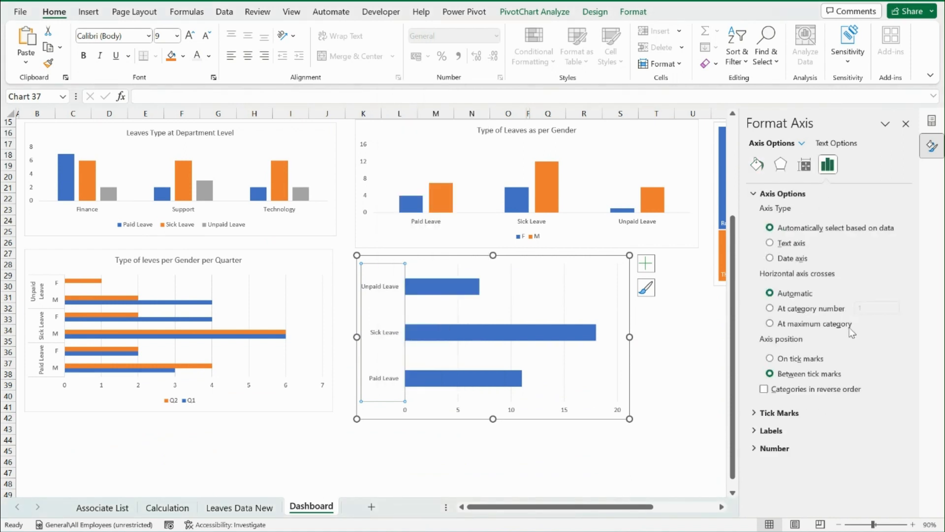
click(770, 324)
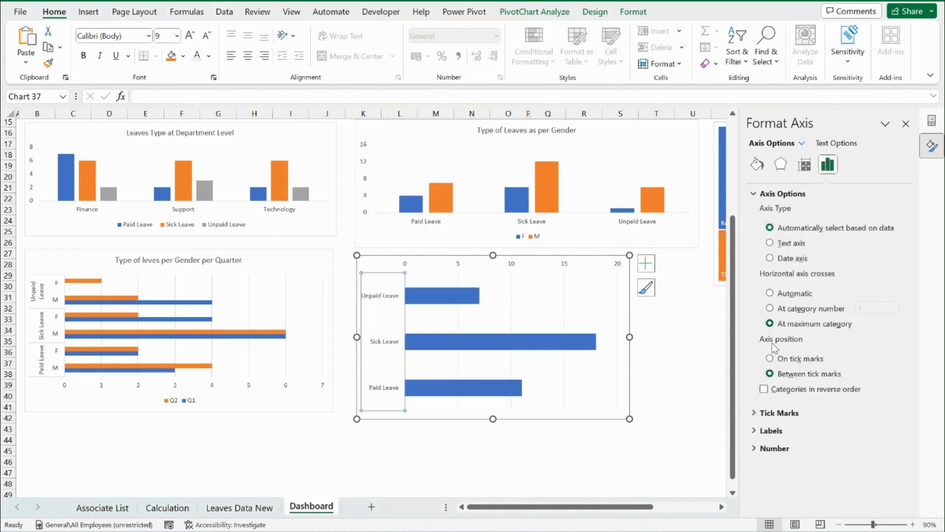
click(765, 389)
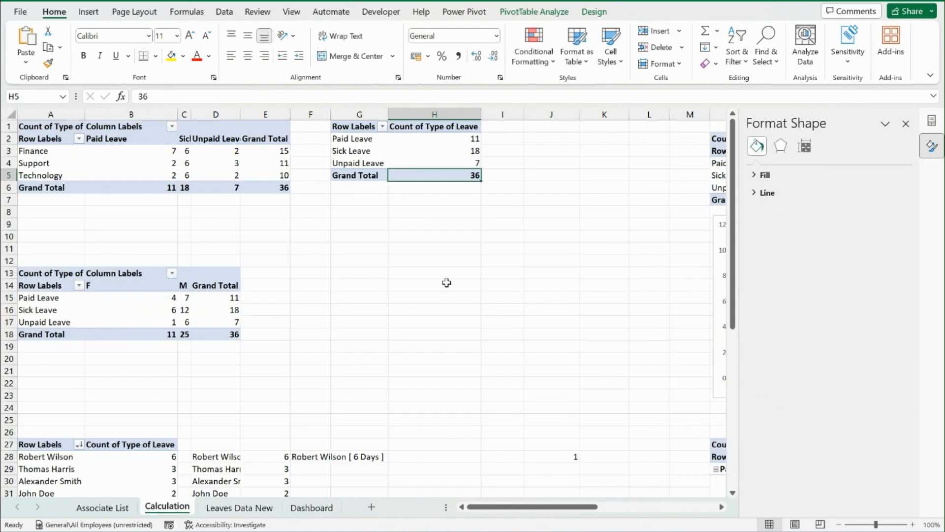
Sort the total leave type pivot table on the Calculation sheet by count from largest to smallest and return to the Dashboard sheet
right_click(472, 150)
mouse_move(534, 317)
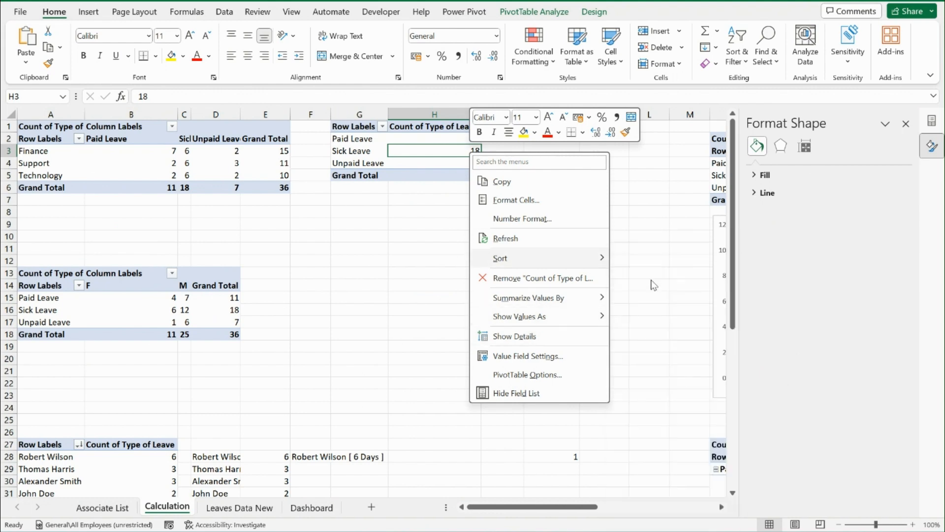
click(652, 281)
click(312, 507)
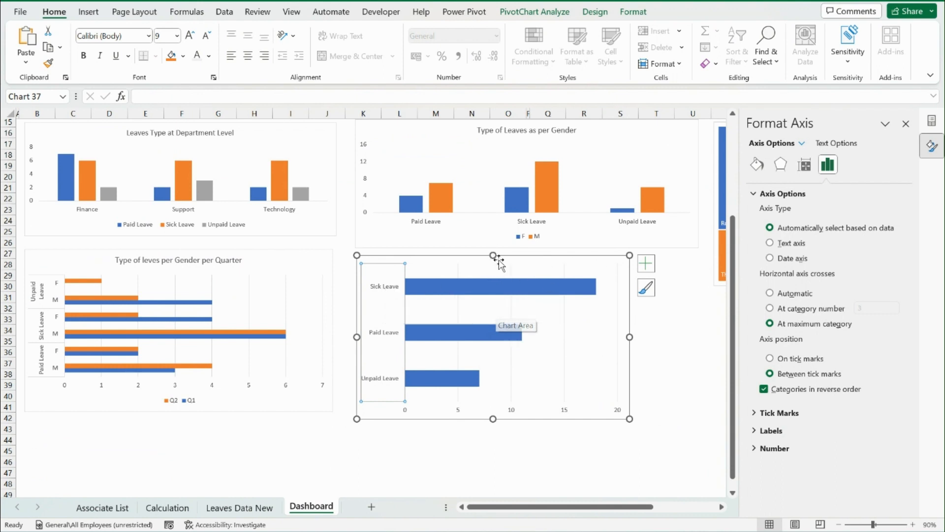
Add the chart title "Leave Type" to the sorted leave type bar chart
click(646, 264)
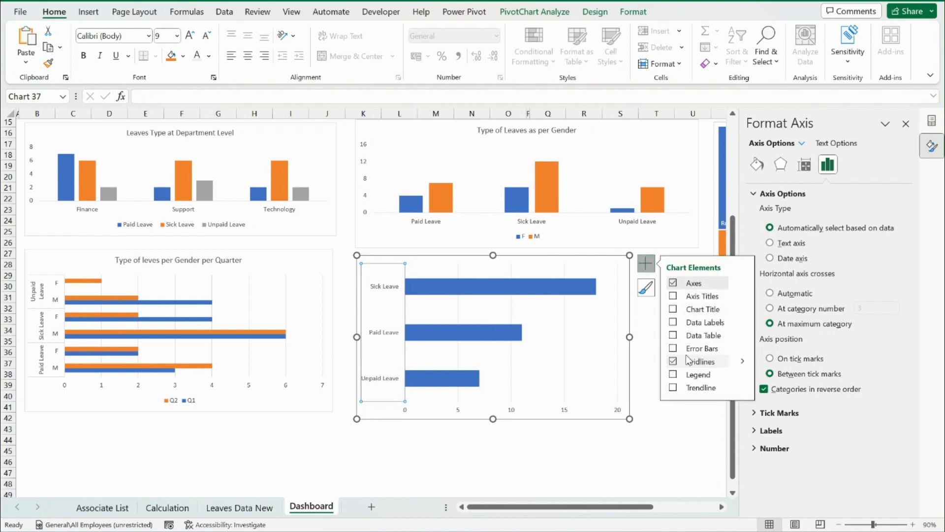
click(674, 309)
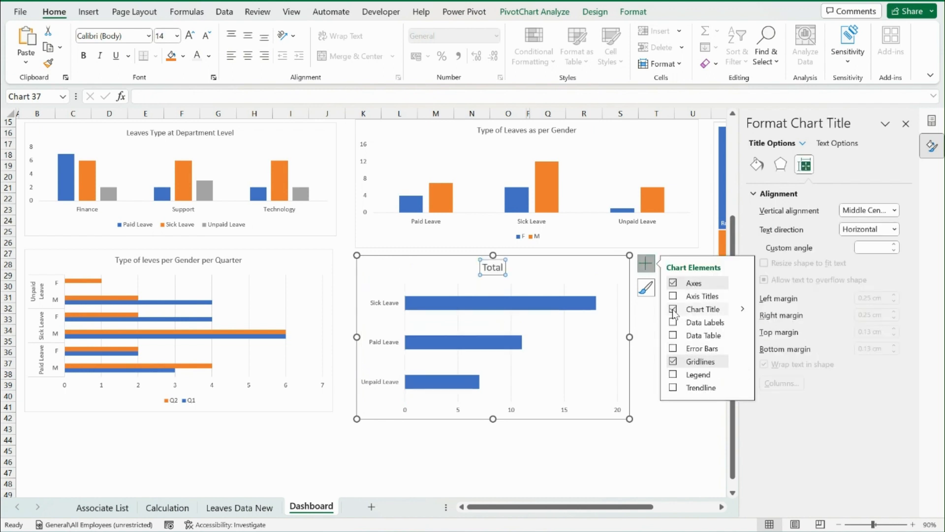
double_click(493, 267)
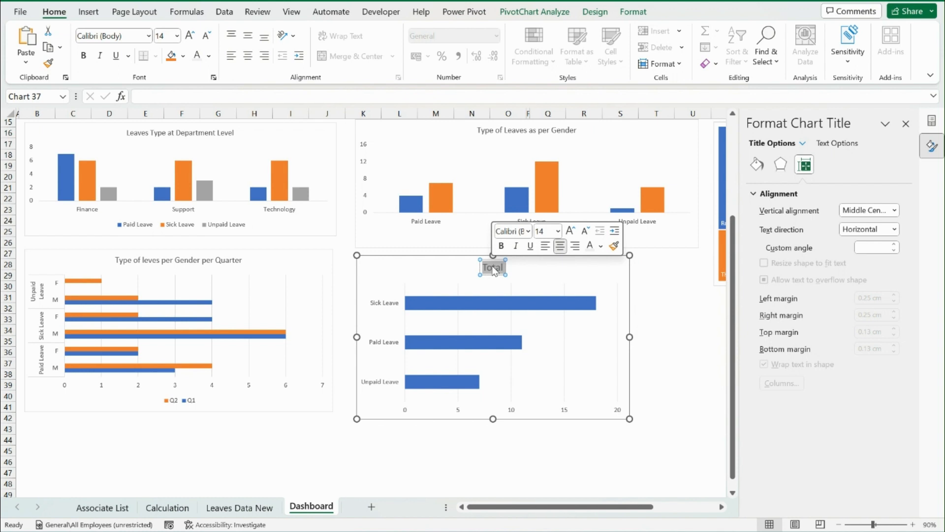
text(Leave)
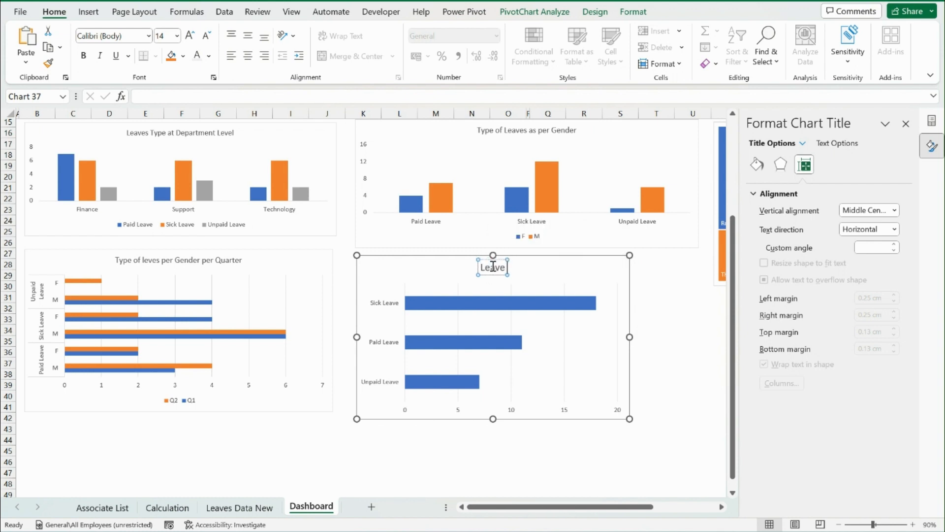
text( Type)
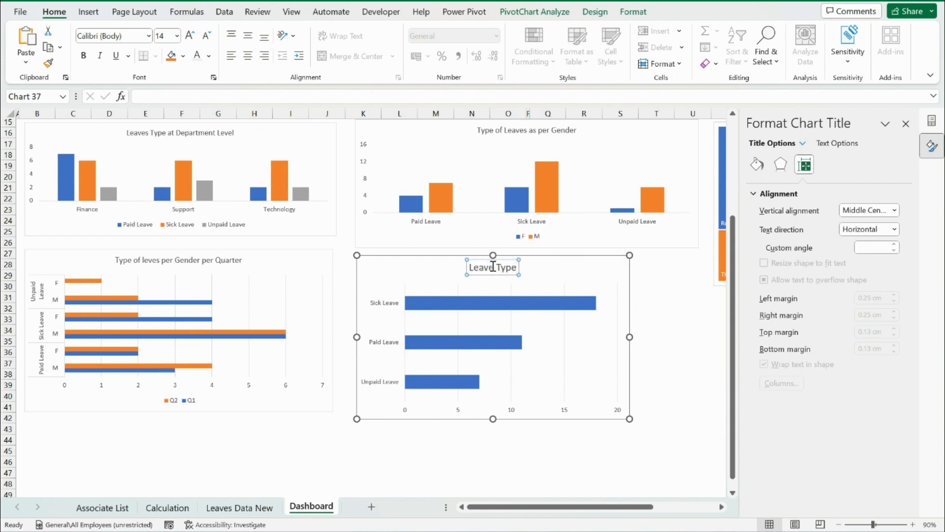
click(97, 263)
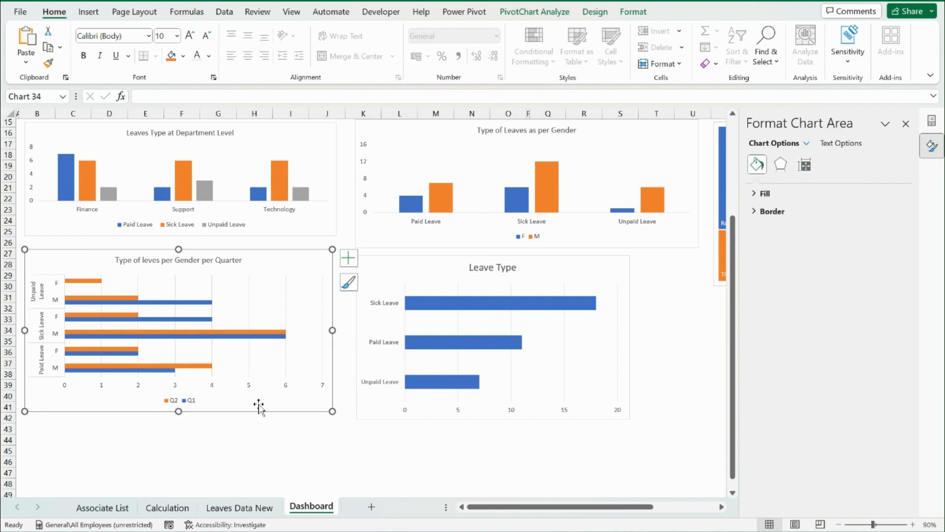
Resize the department leave chart to a height of 5.5 cm and a width of 10 cm
scroll(260, 425, up, 1)
scroll(261, 426, up, 3)
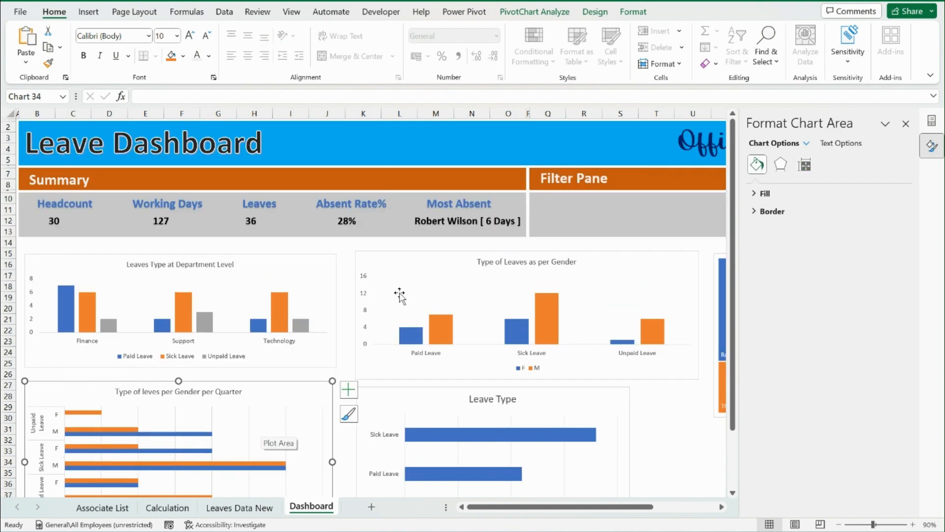
click(320, 264)
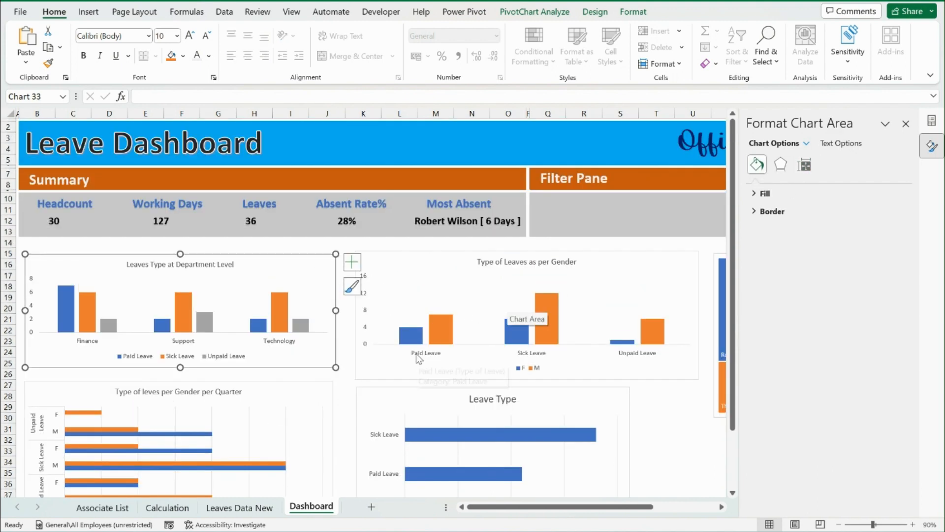
scroll(462, 321, down, 4)
scroll(464, 323, up, 4)
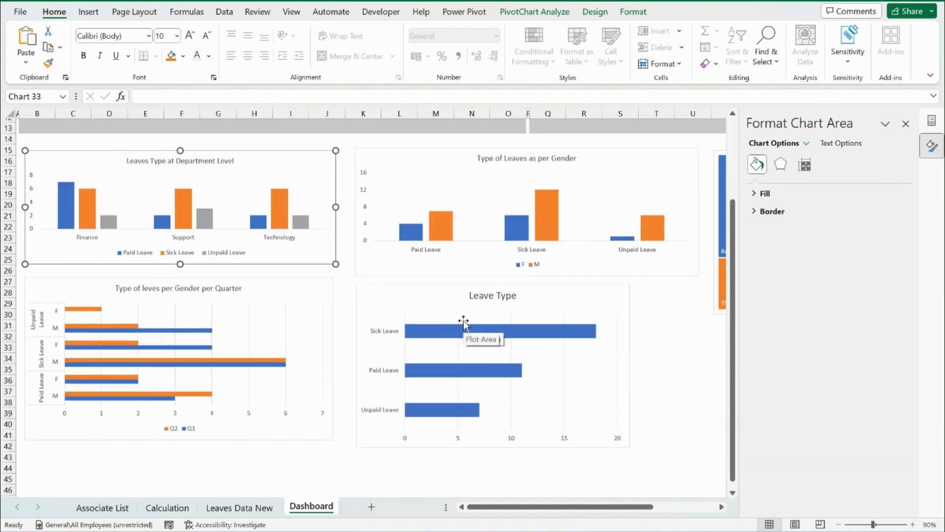
drag(335, 367, 239, 364)
click(635, 12)
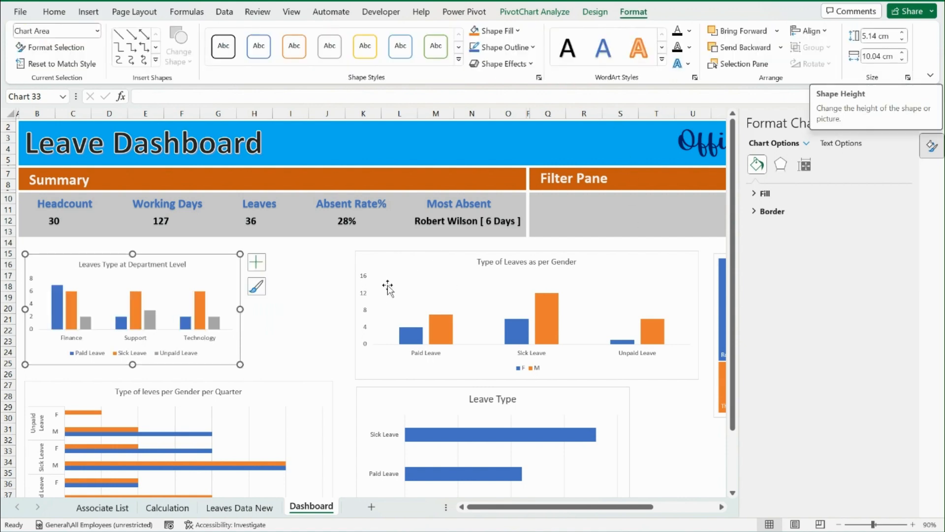
click(879, 36)
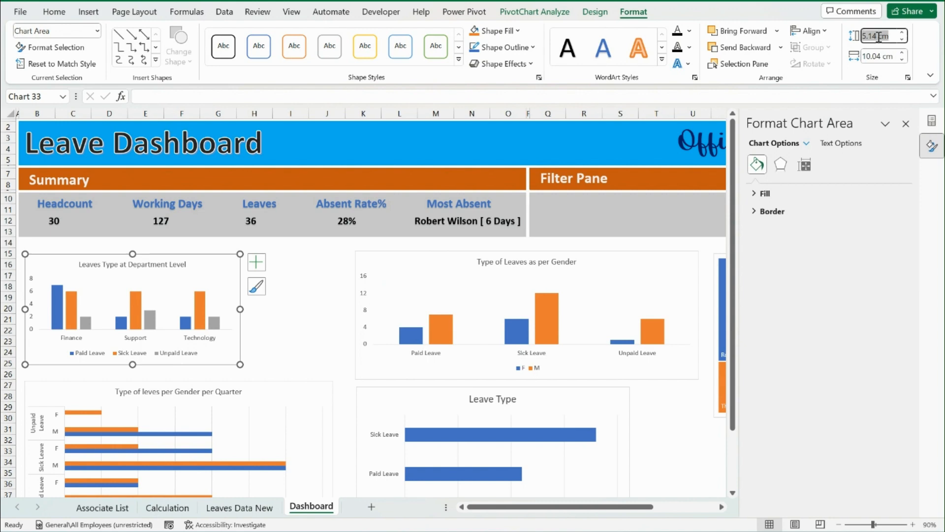
text(5.)
text(10)
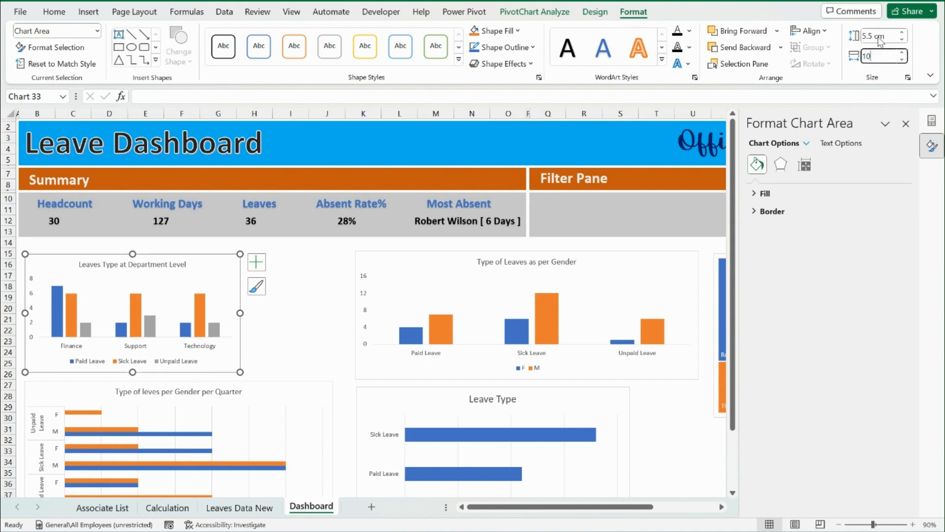
key(Return)
Resize the gender, quarterly gender and leave type charts together to a height of 5.5 cm and a width of 10 cm
click(424, 263)
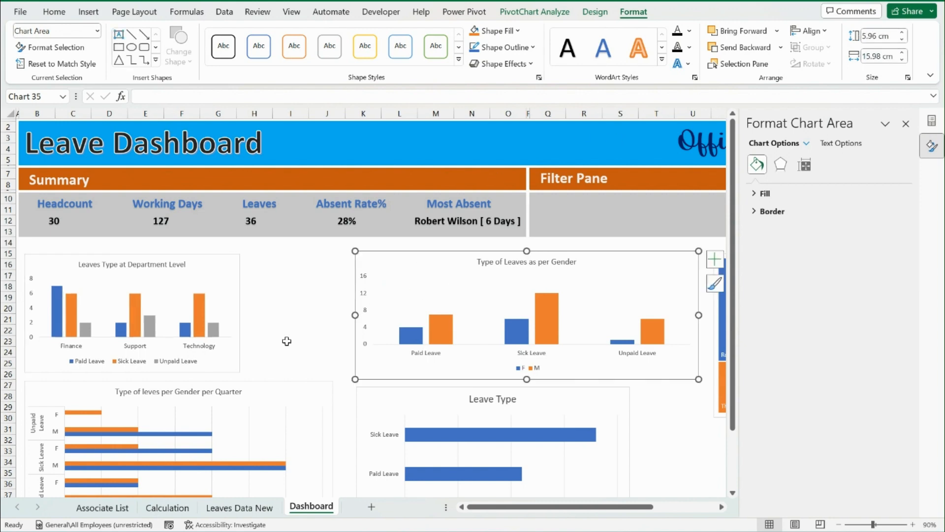
ctrl+click(323, 392)
ctrl+click(418, 408)
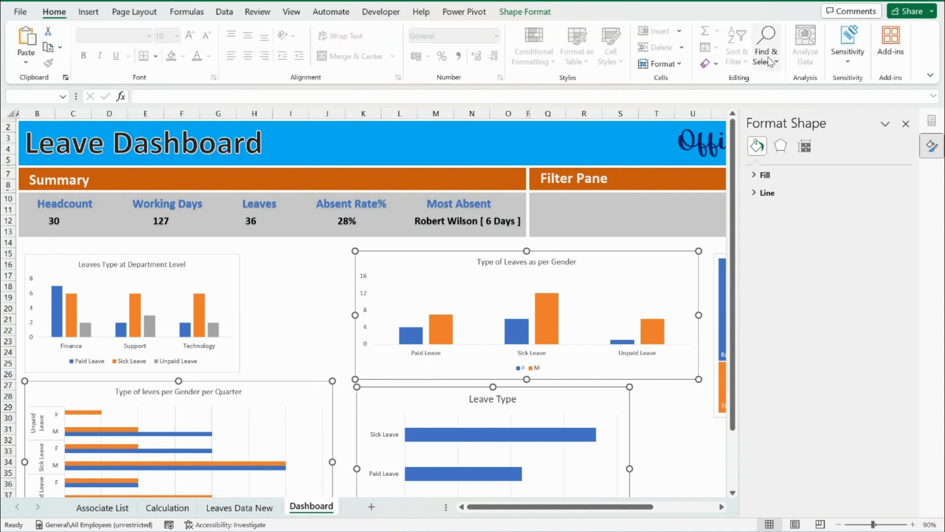
click(552, 8)
click(789, 37)
text(5.)
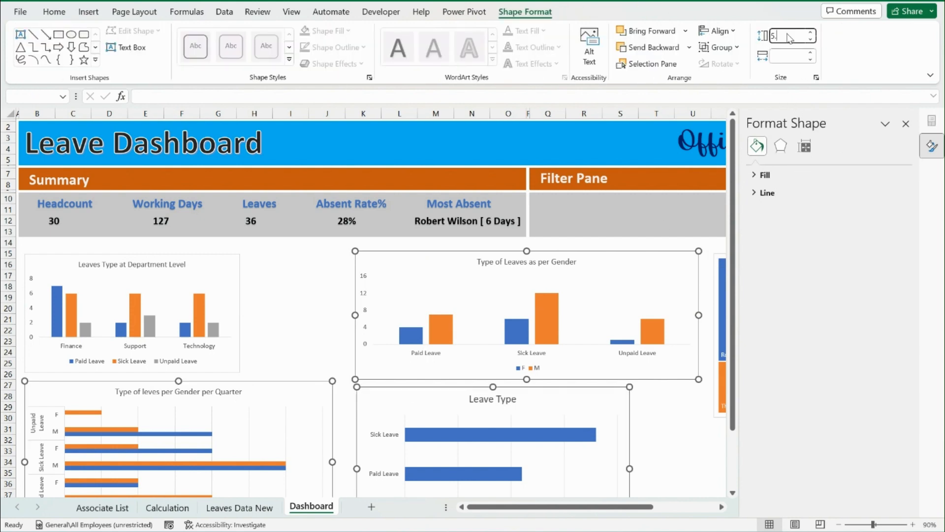
text(5)
key(Tab)
key(Return)
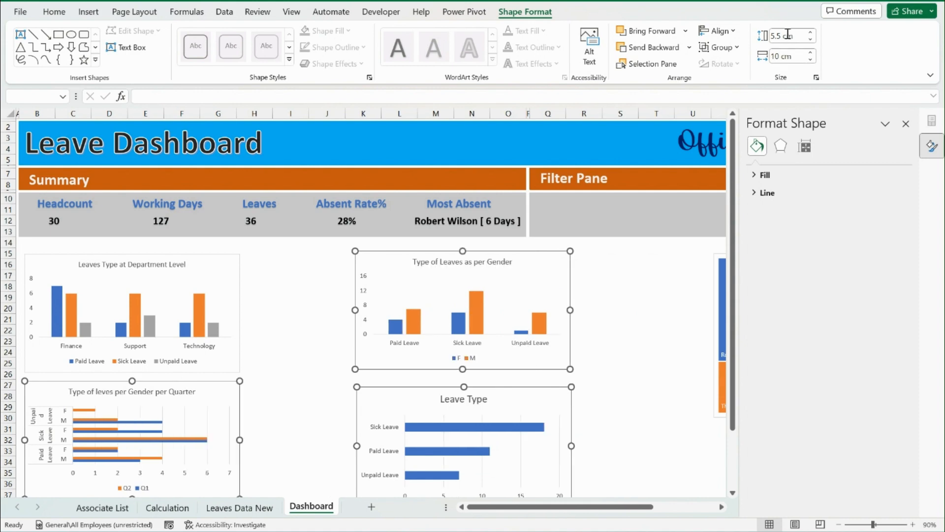
click(327, 318)
Move the gender leave chart and the Leave Type chart close beside the department and quarterly gender charts
scroll(334, 317, down, 3)
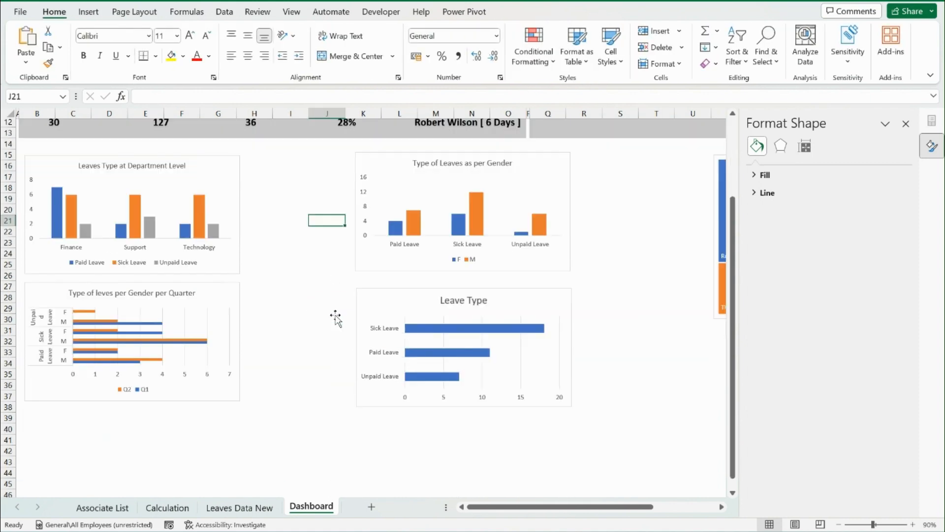
scroll(333, 318, up, 2)
drag(363, 319, 266, 322)
drag(378, 373, 280, 364)
Move the treemap next to the gender chart and enlarge it to fill the area below the Filter Pane through column AA
drag(717, 296, 481, 295)
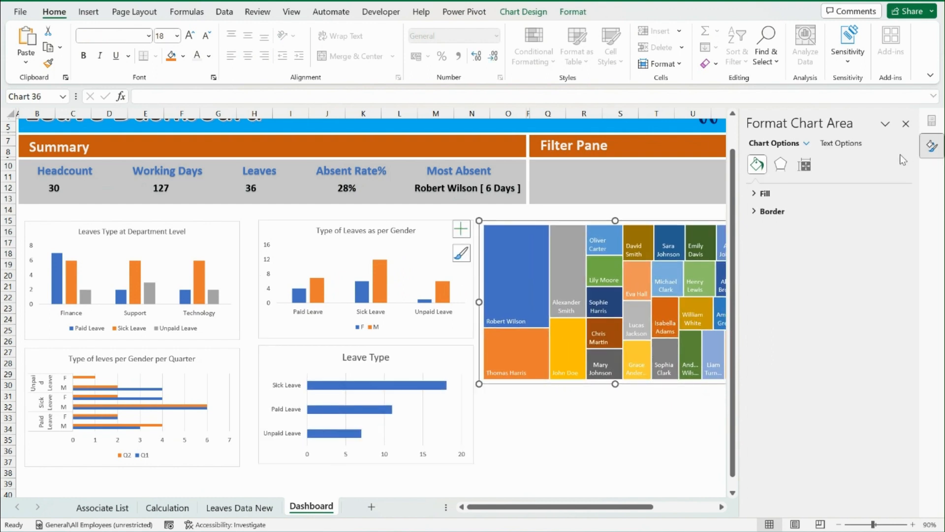
click(907, 125)
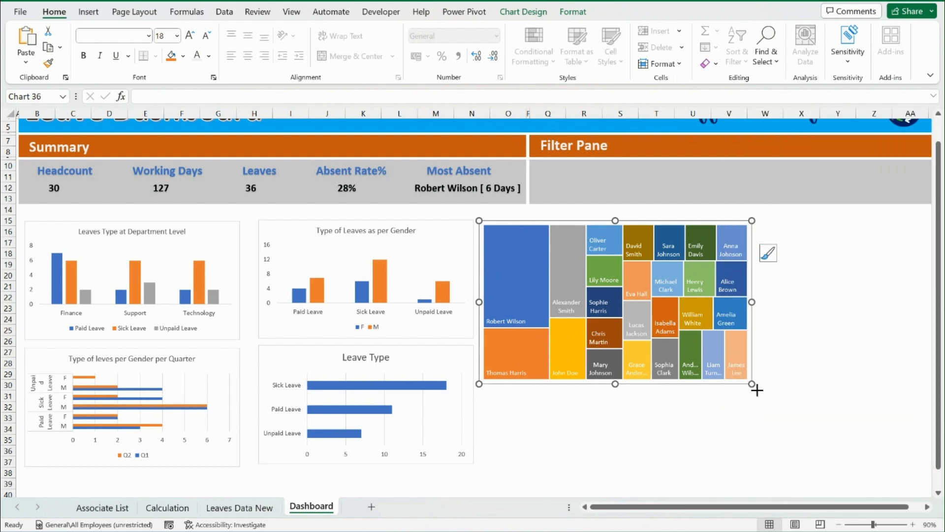
drag(756, 390, 922, 463)
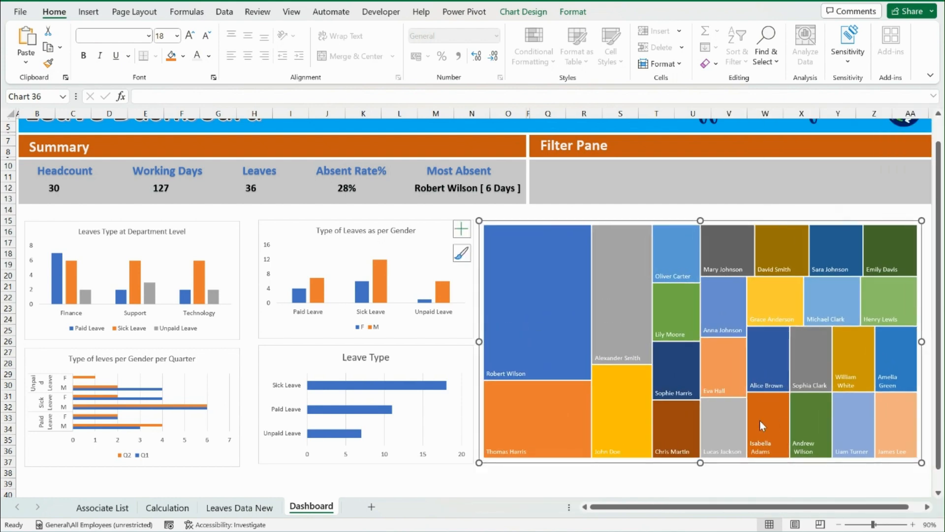
Add the value next to the category name in the treemap's data labels
right_click(519, 378)
click(571, 367)
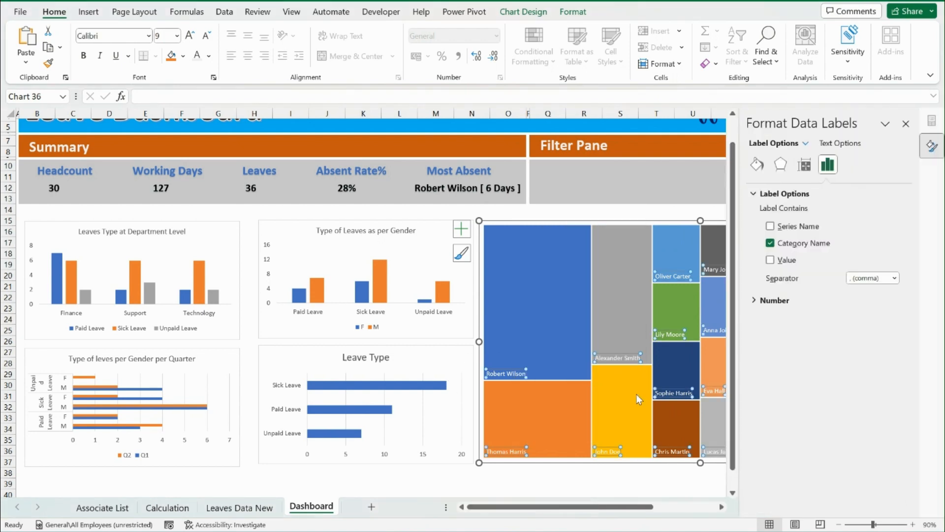
click(770, 260)
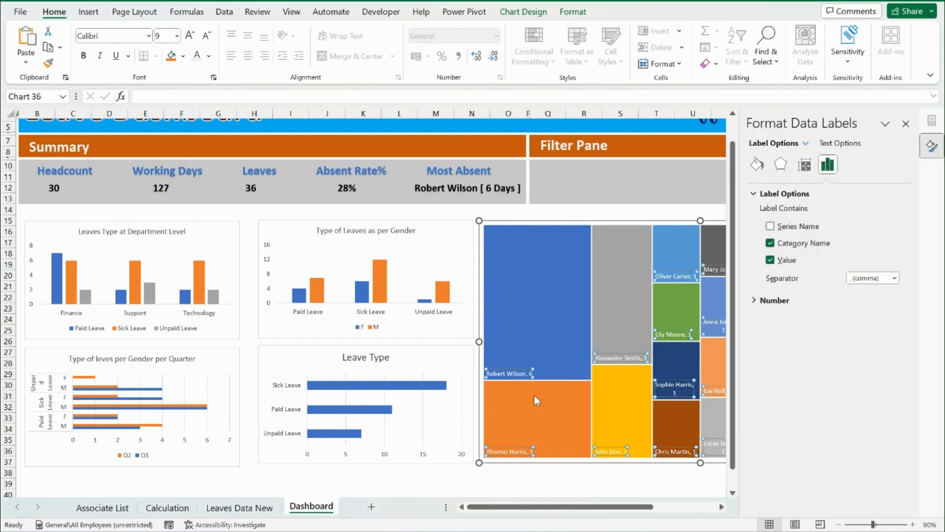
click(906, 124)
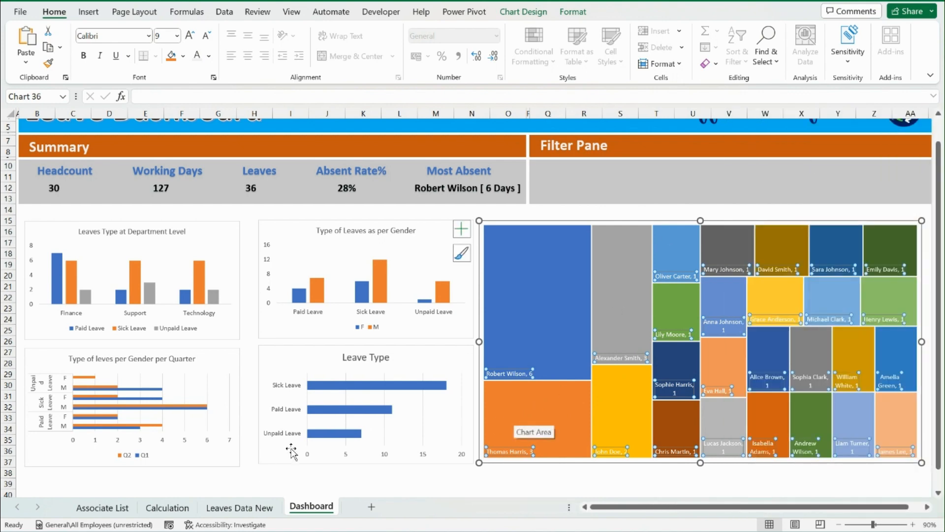
Freeze the dashboard's title and header rows above row 9
scroll(615, 179, up, 1)
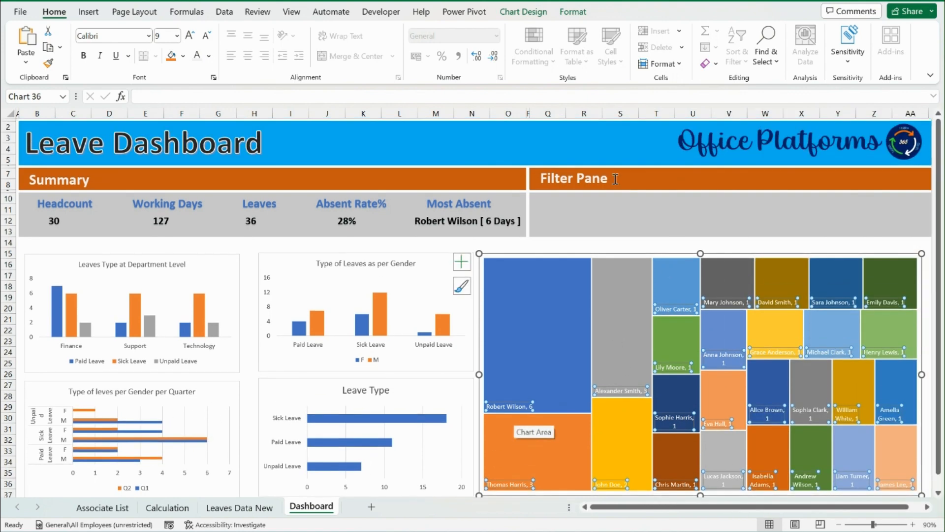
click(7, 198)
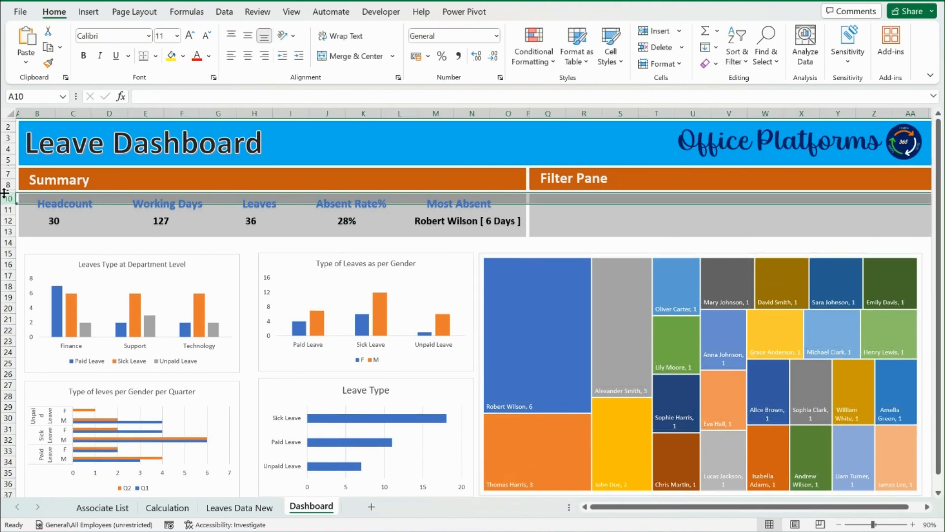
click(5, 191)
click(293, 10)
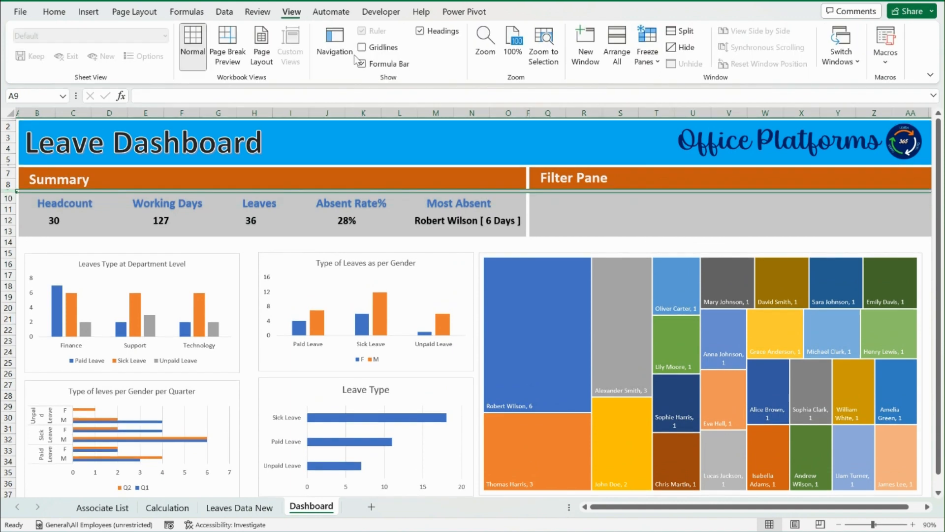
click(647, 52)
click(670, 80)
scroll(553, 237, down, 5)
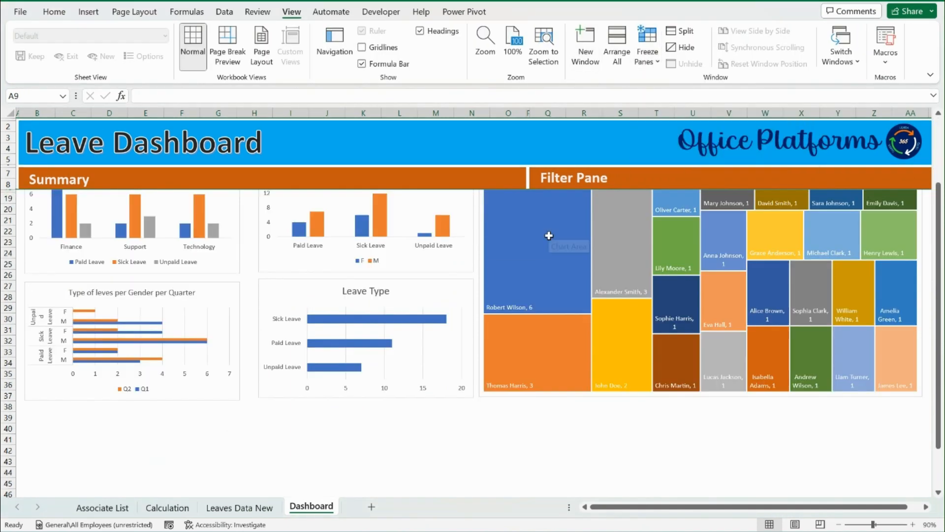
scroll(570, 247, up, 5)
click(583, 221)
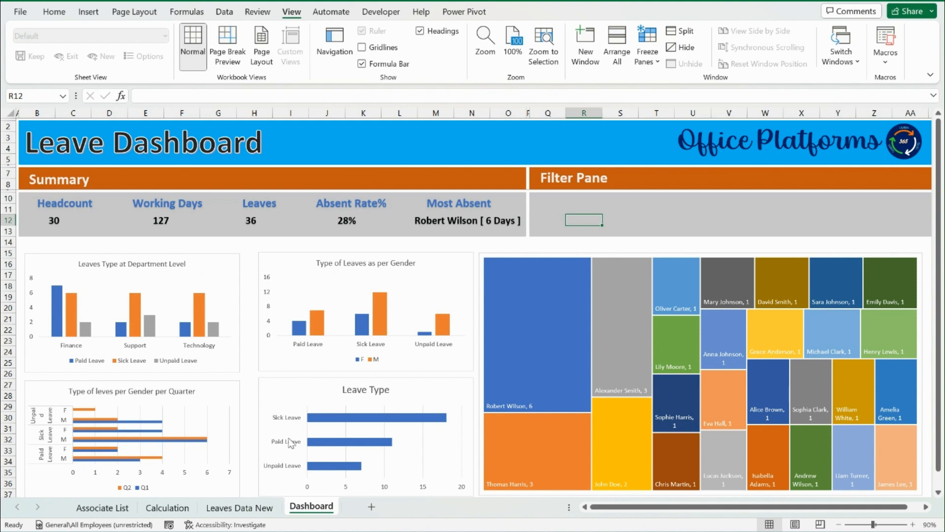
Insert Quarter and Department slicers for the department leave pivot table on the Calculation sheet
click(187, 508)
click(125, 160)
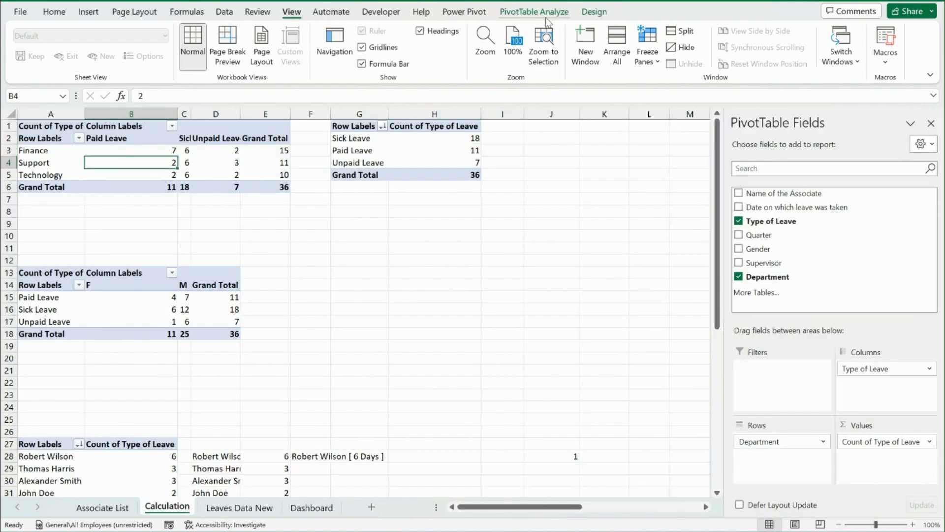
right_click(117, 160)
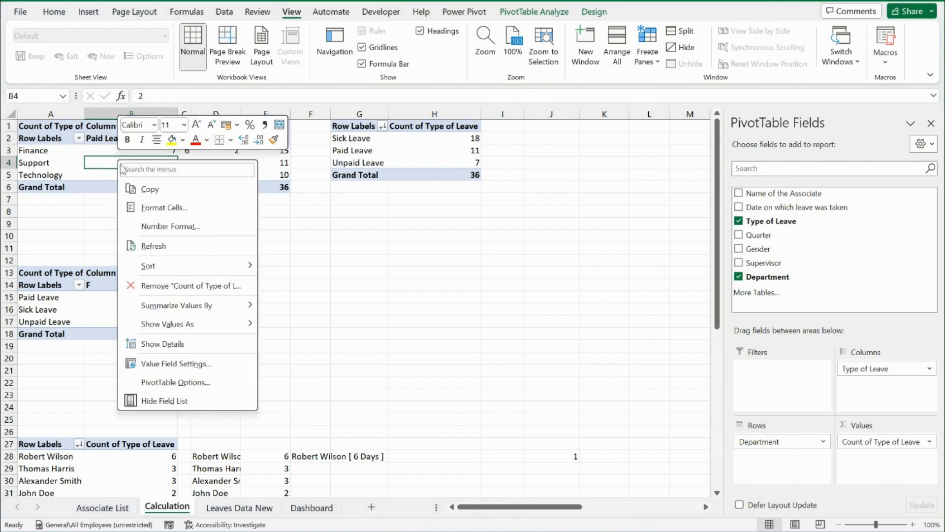
click(96, 10)
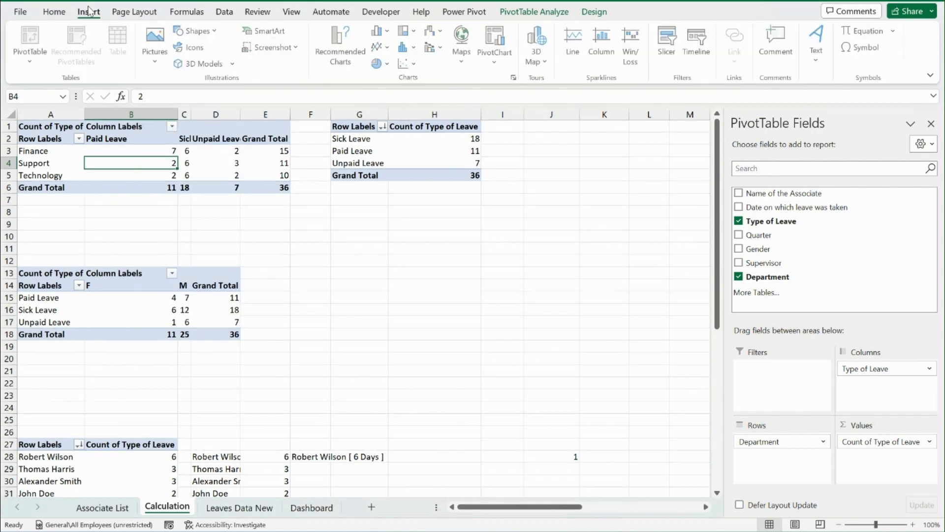
click(668, 44)
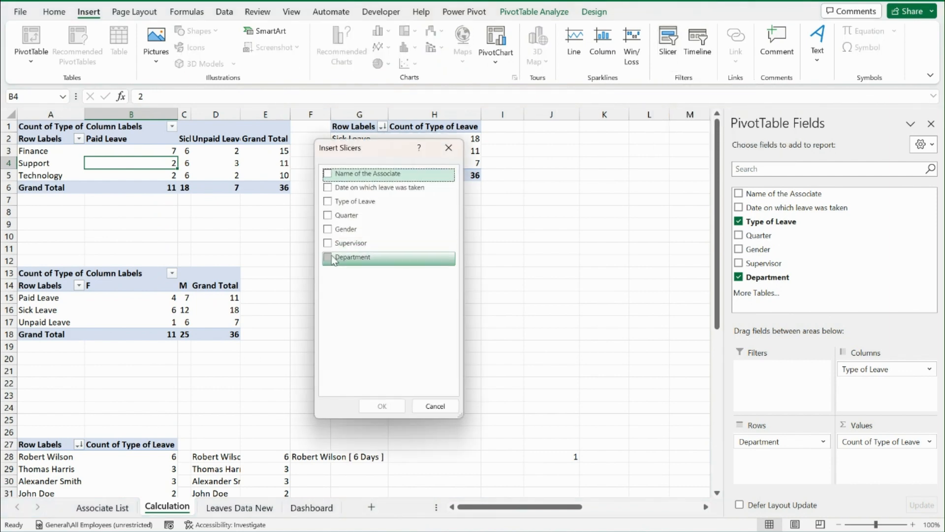
click(328, 259)
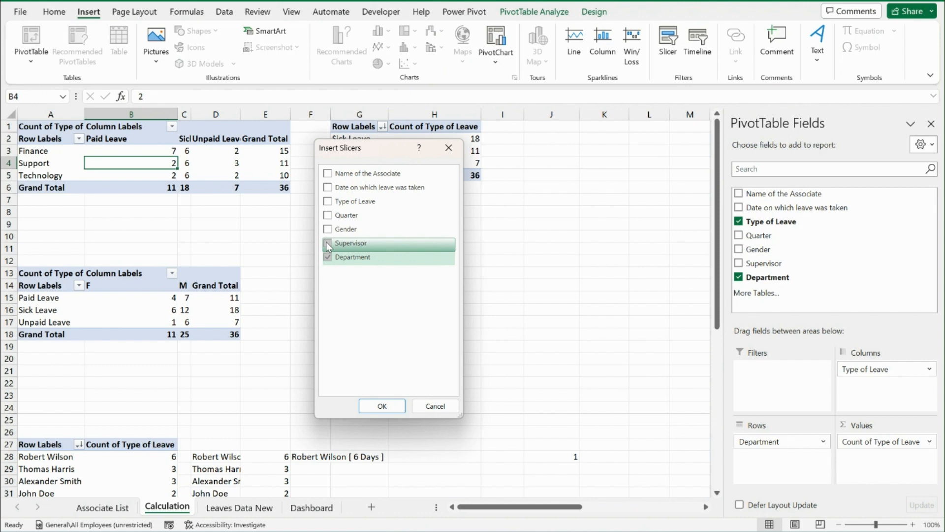
click(328, 215)
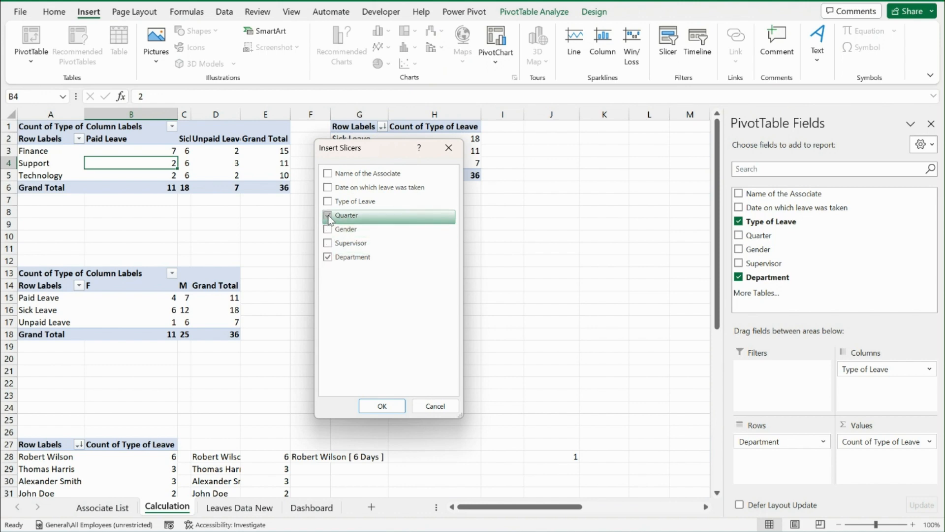
click(382, 407)
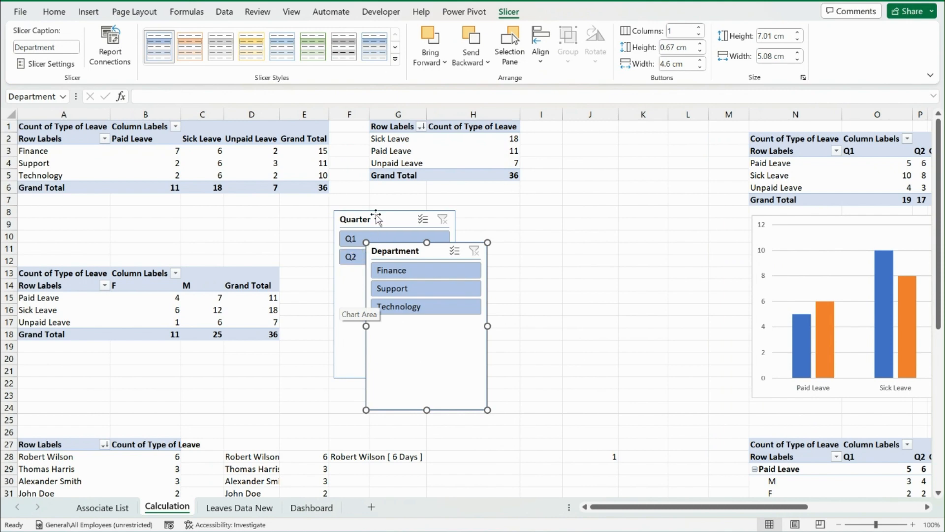
Cut both slicers from the Calculation sheet, paste them into the Dashboard sheet and place them apart over the Filter Pane
key(ctrl+z)
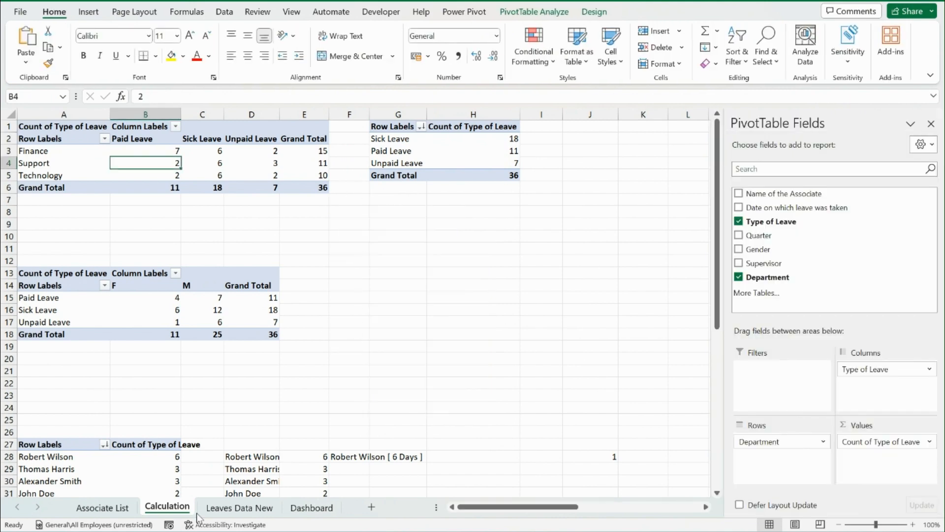
click(311, 508)
key(ctrl+v)
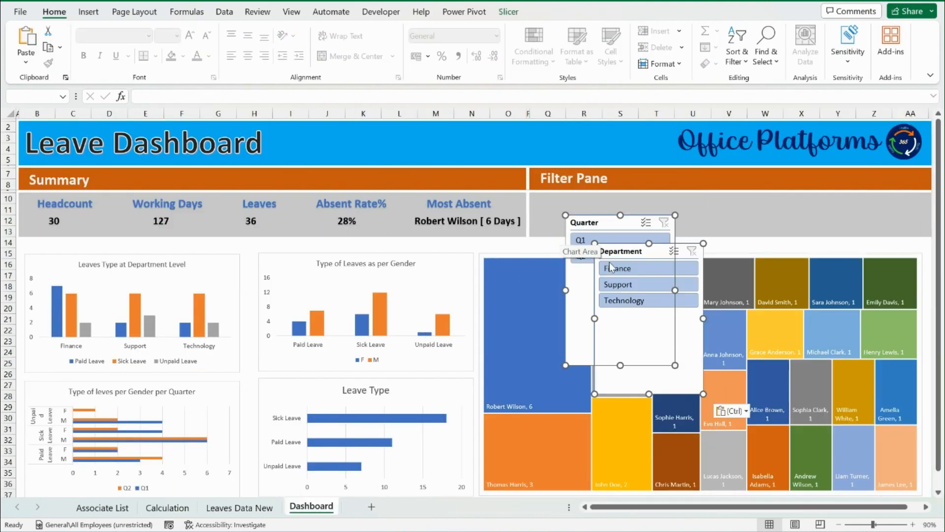
drag(611, 266, 803, 209)
click(729, 199)
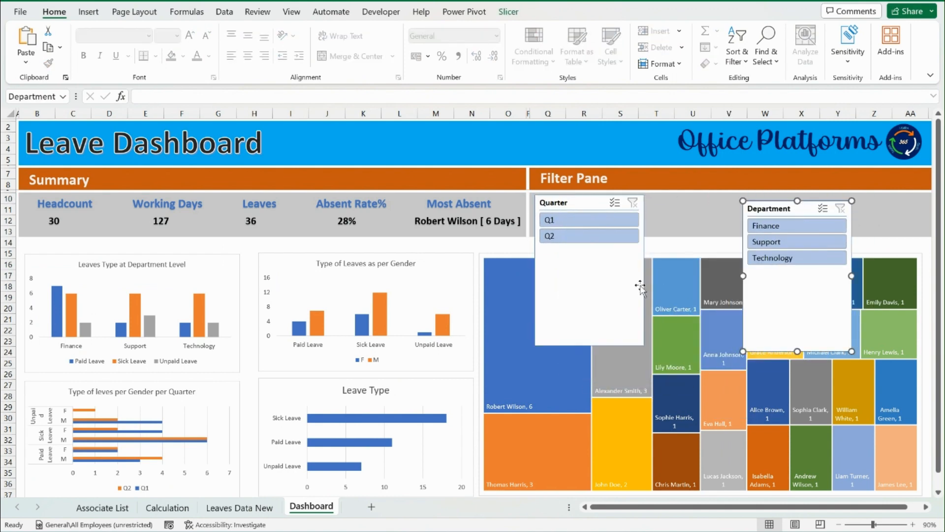
Shrink the Department slicer to about 2.75 cm high and widen it to about 10.24 cm within the Filter Pane
drag(797, 350, 798, 259)
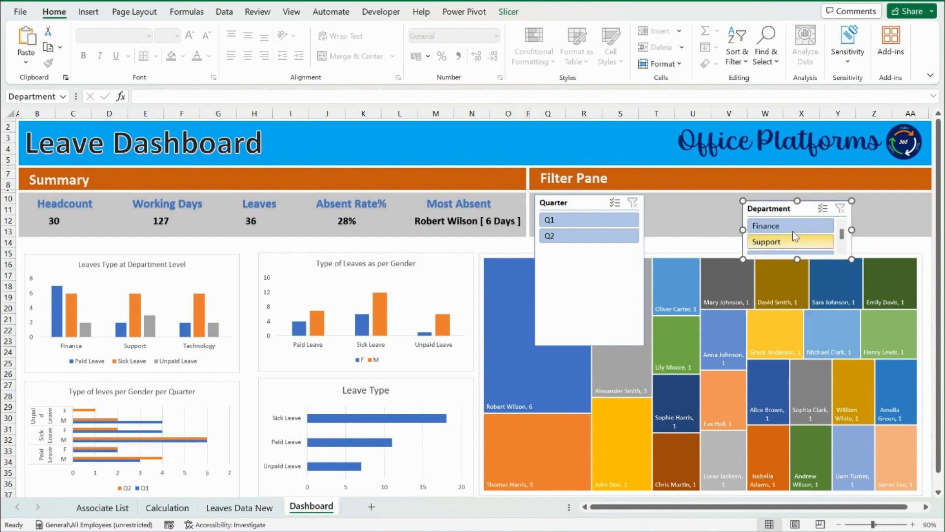
drag(786, 207, 782, 199)
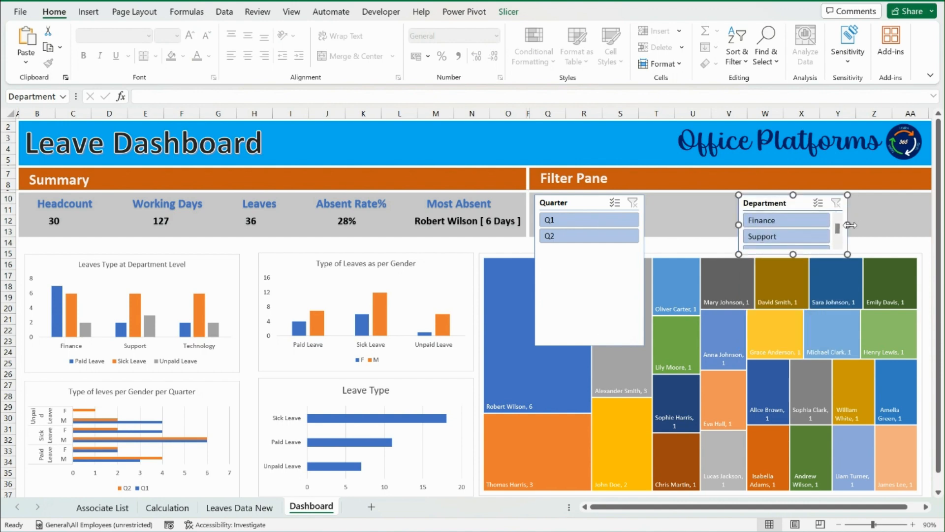
drag(850, 225, 737, 226)
Arrange the Department slicer's buttons in 3 columns and reduce its height to about 1.83 cm
click(509, 12)
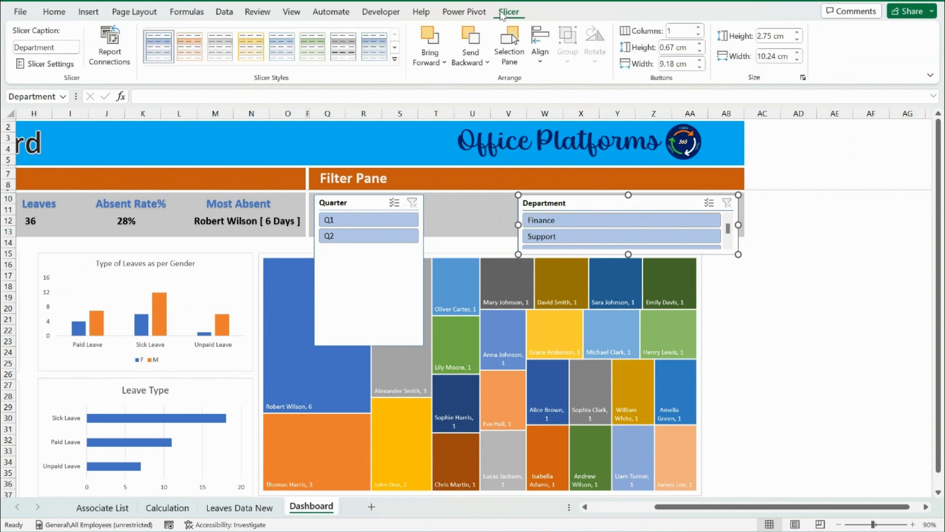
click(701, 32)
click(701, 31)
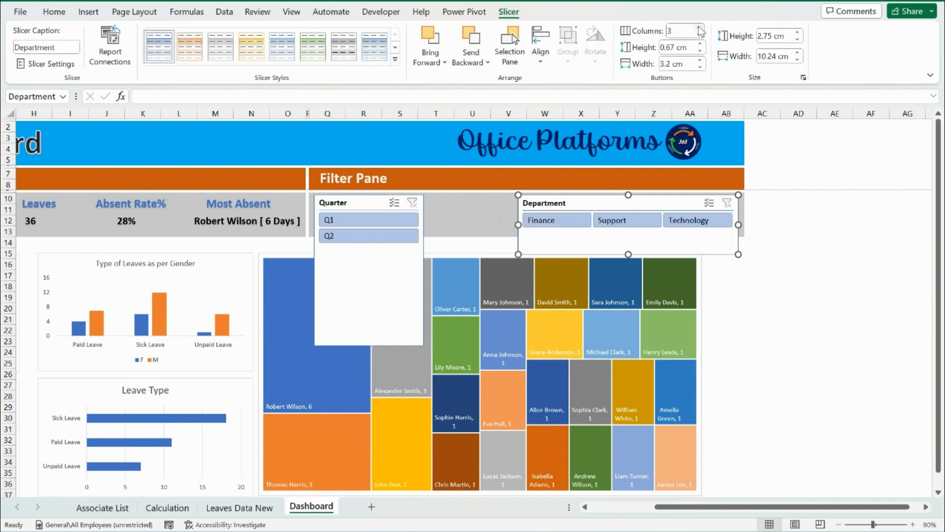
drag(628, 254, 630, 235)
drag(632, 200, 631, 202)
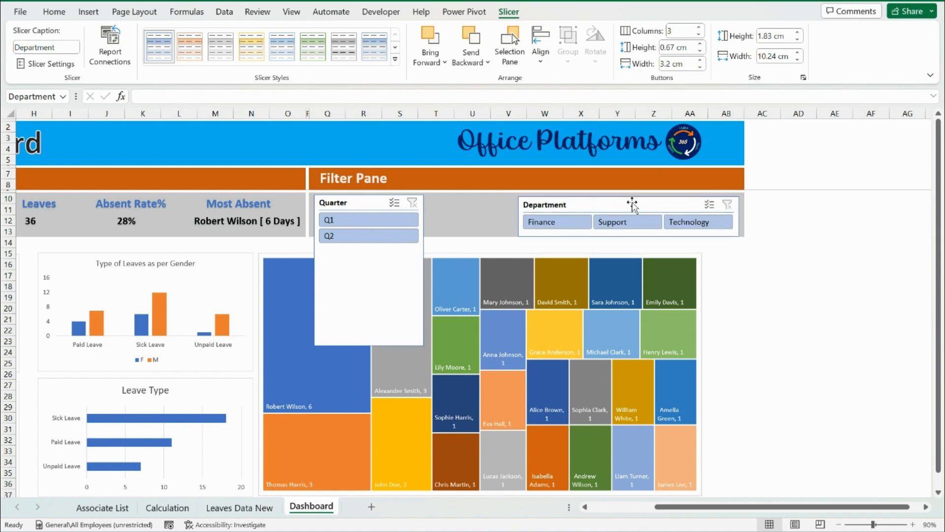
Arrange the Quarter slicer's buttons in 4 columns and shorten the slicer to fit inside the Filter Pane
click(361, 203)
click(698, 29)
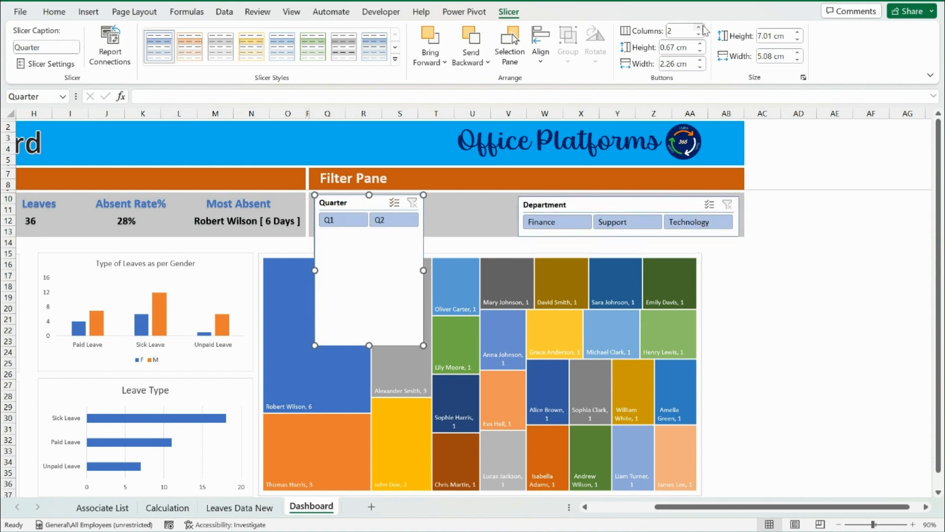
click(699, 28)
click(699, 28)
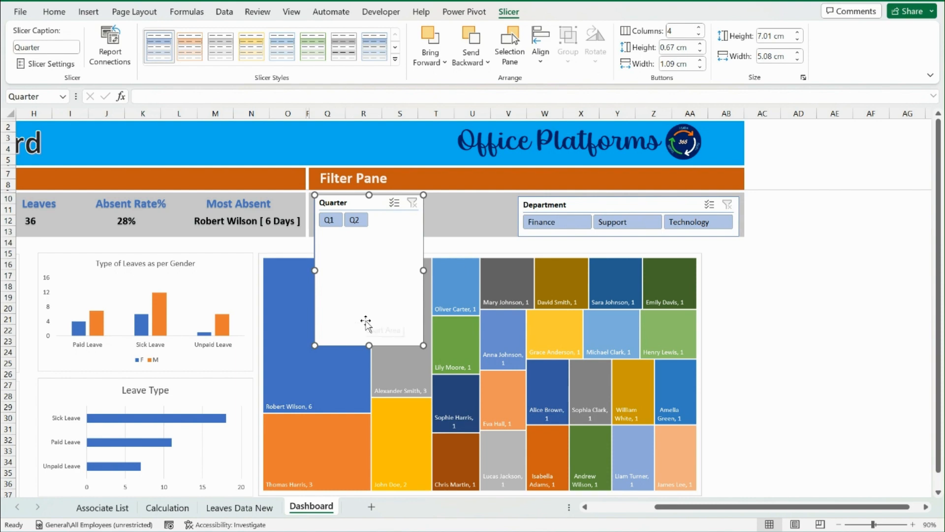
drag(368, 343, 394, 232)
Move the Department slicer directly beside the Quarter slicer in the Filter Pane
drag(562, 204, 471, 201)
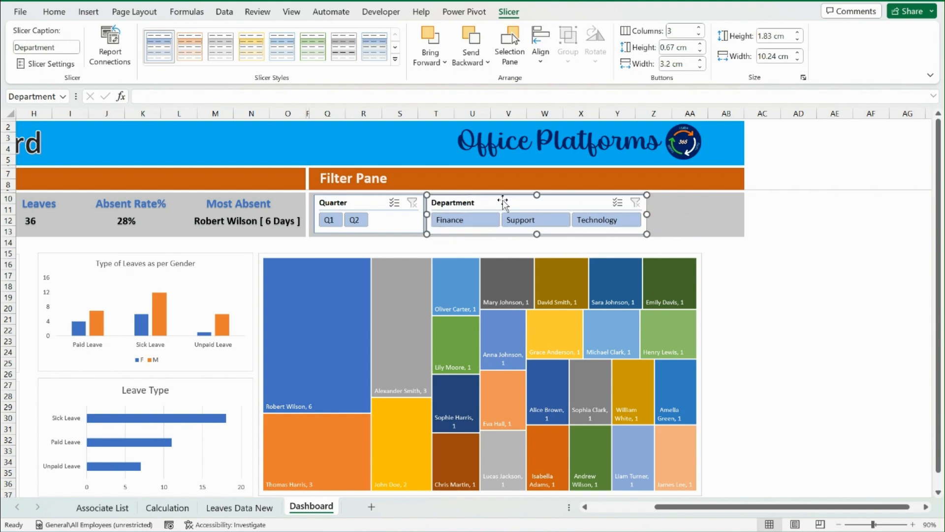
click(689, 220)
drag(751, 507, 610, 510)
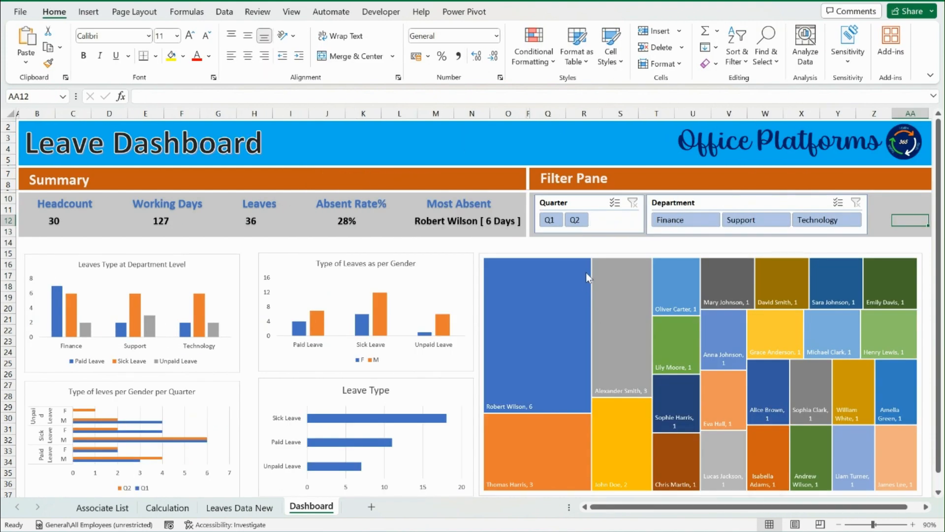
Test the slicers on the department chart with Q1, Q2, Finance, Support and Technology, and clear both filters
click(555, 221)
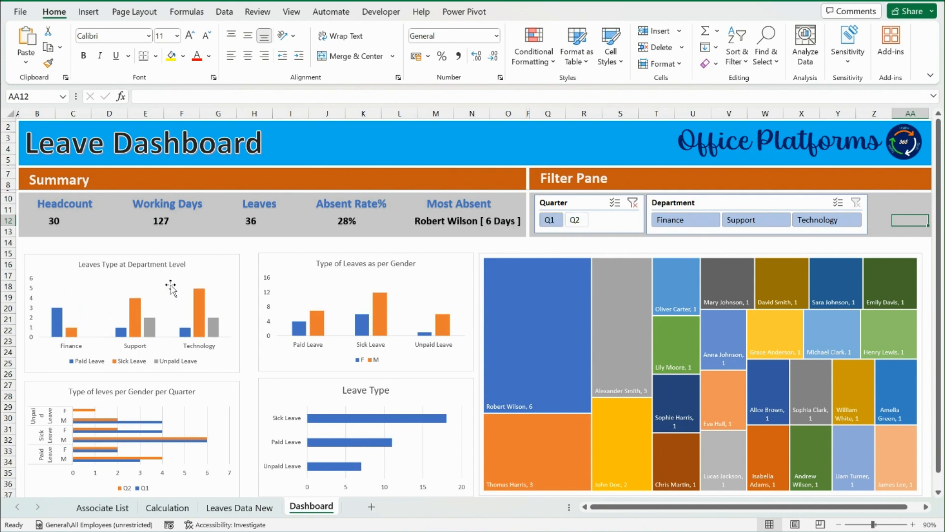
click(580, 222)
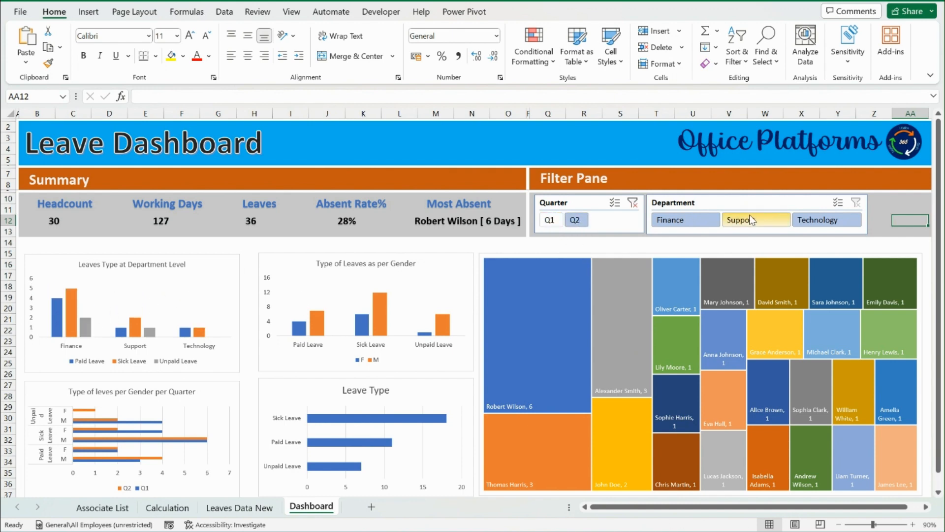
click(693, 220)
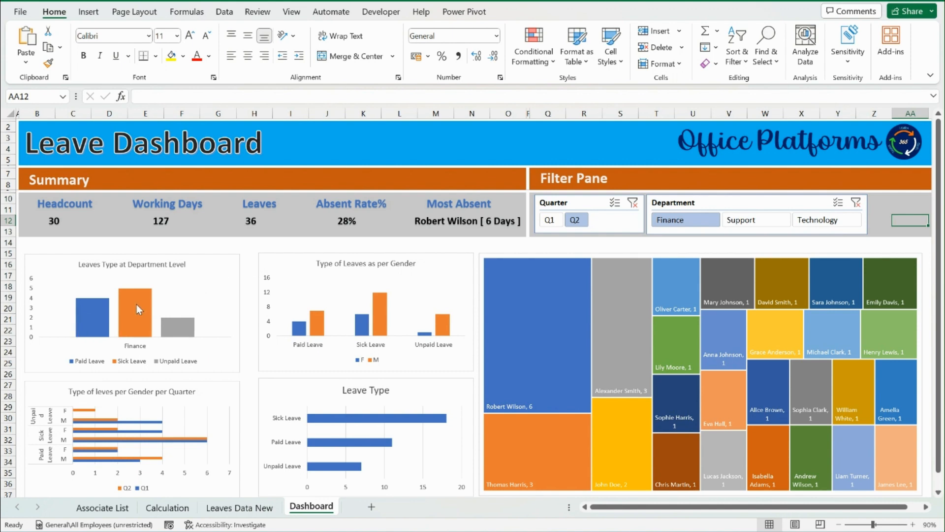
click(756, 222)
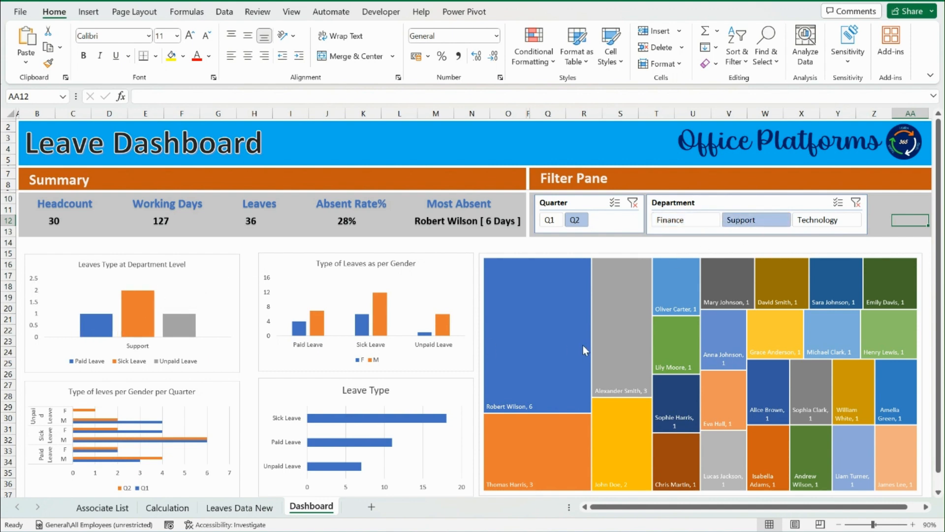
click(818, 220)
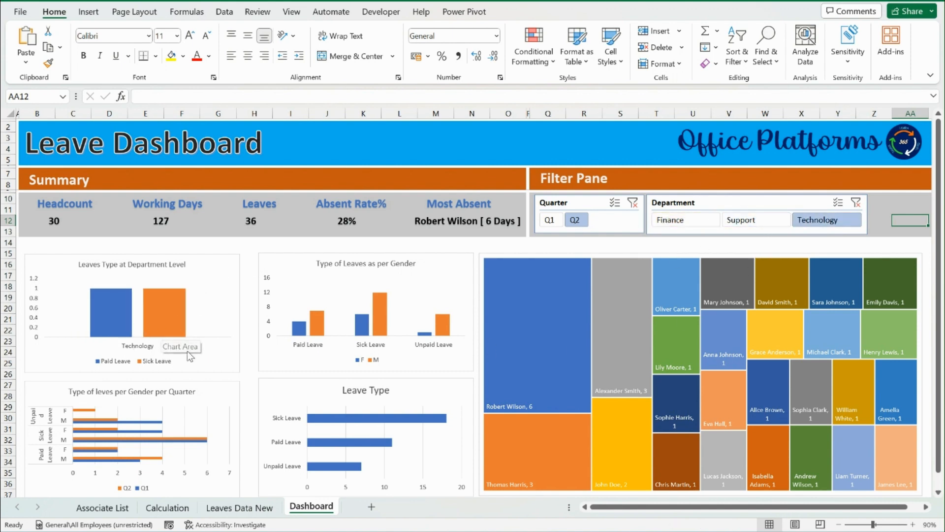
click(633, 203)
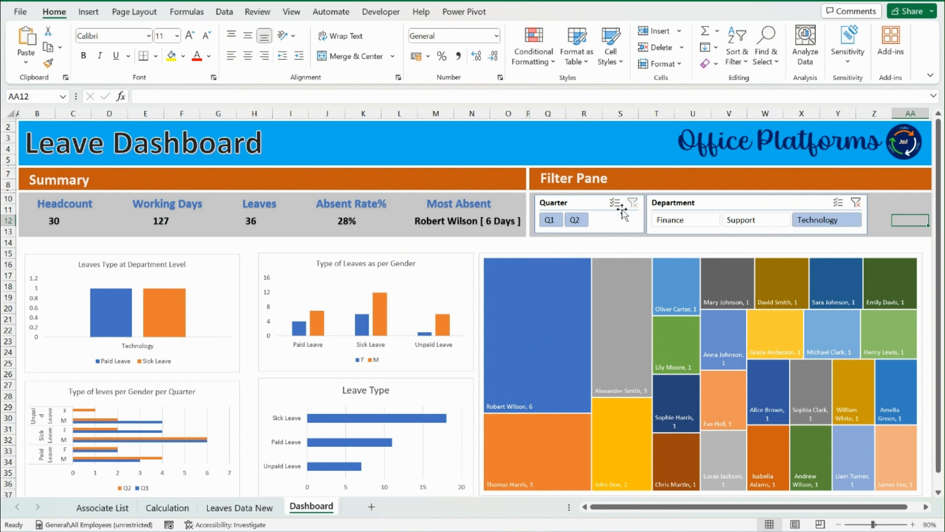
click(857, 203)
Connect the Quarter slicer to all the pivot tables on the Calculation sheet through its report connections
click(583, 203)
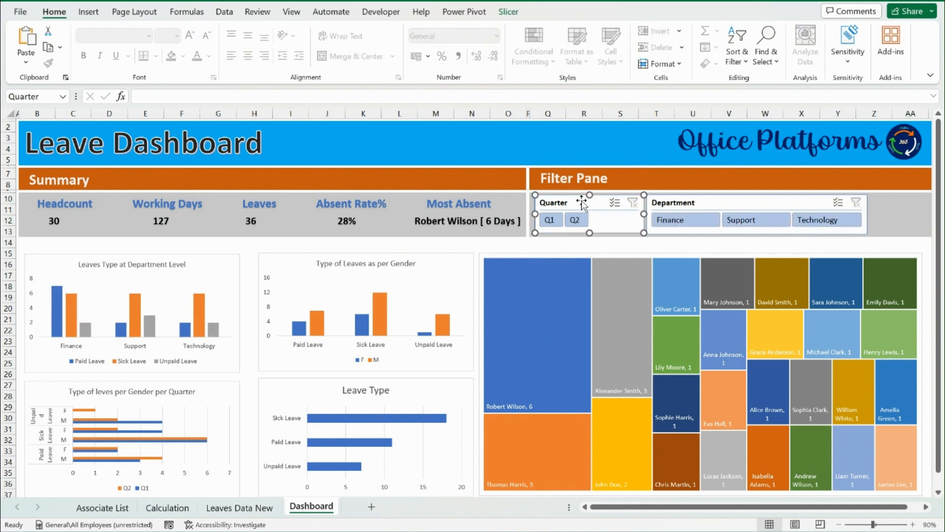
click(509, 12)
click(464, 12)
click(101, 47)
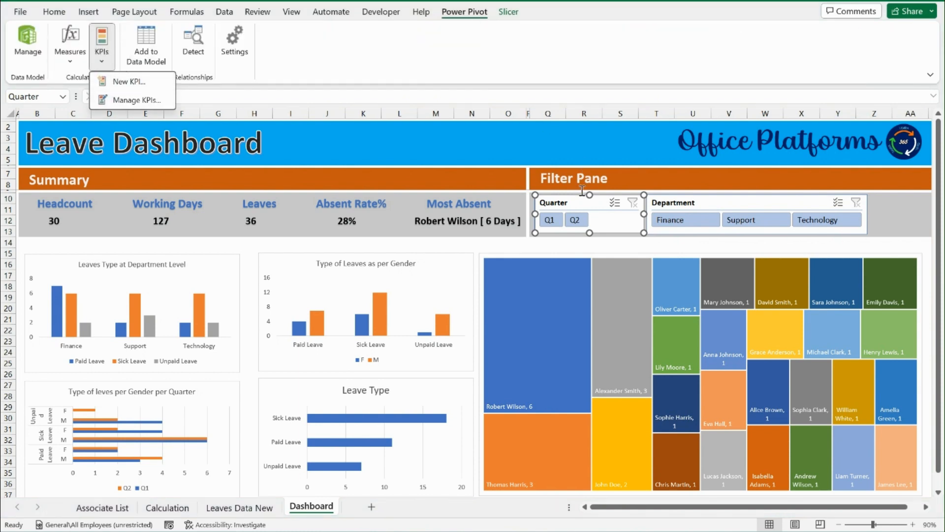
click(510, 12)
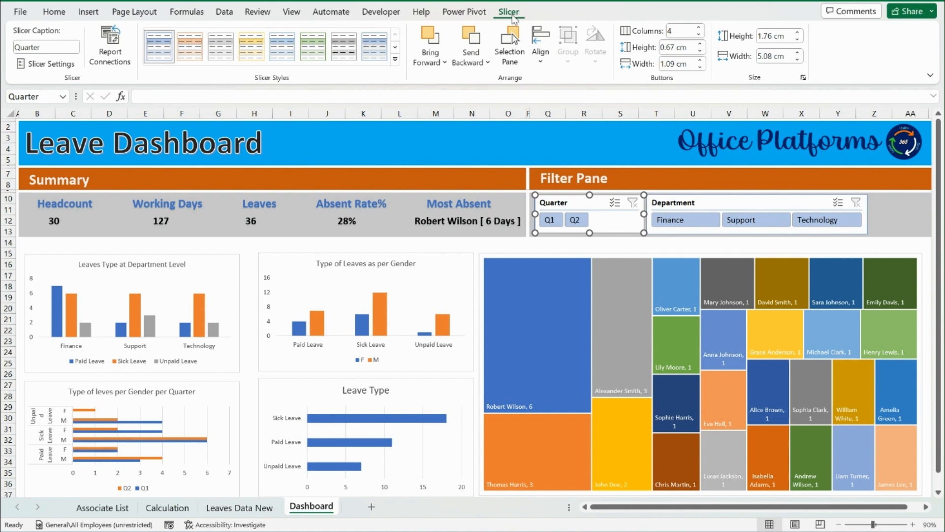
click(110, 47)
click(290, 292)
click(290, 308)
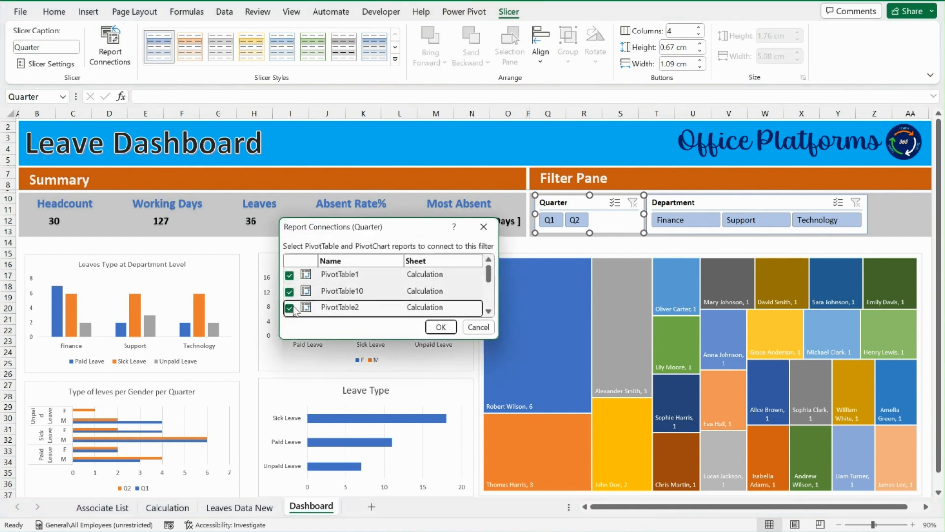
click(292, 305)
scroll(293, 306, down, 1)
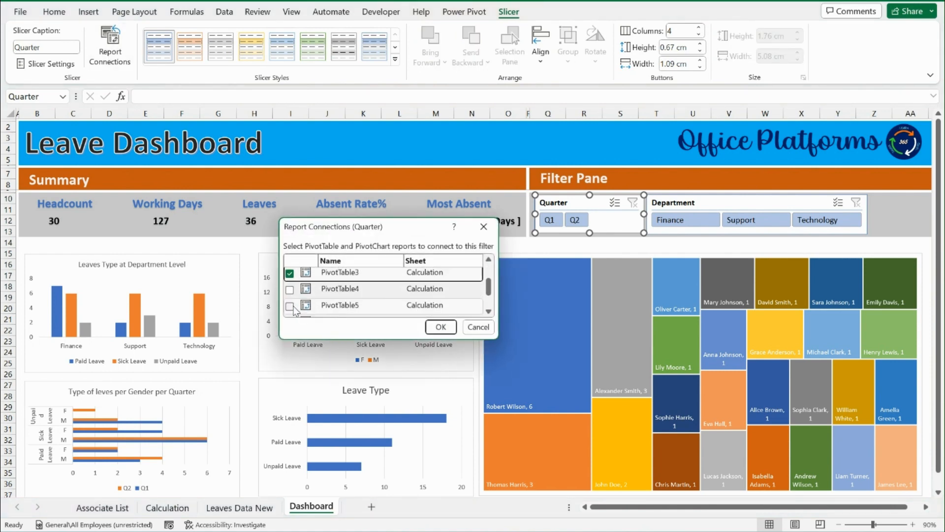
click(291, 288)
click(291, 306)
scroll(292, 307, down, 1)
click(290, 308)
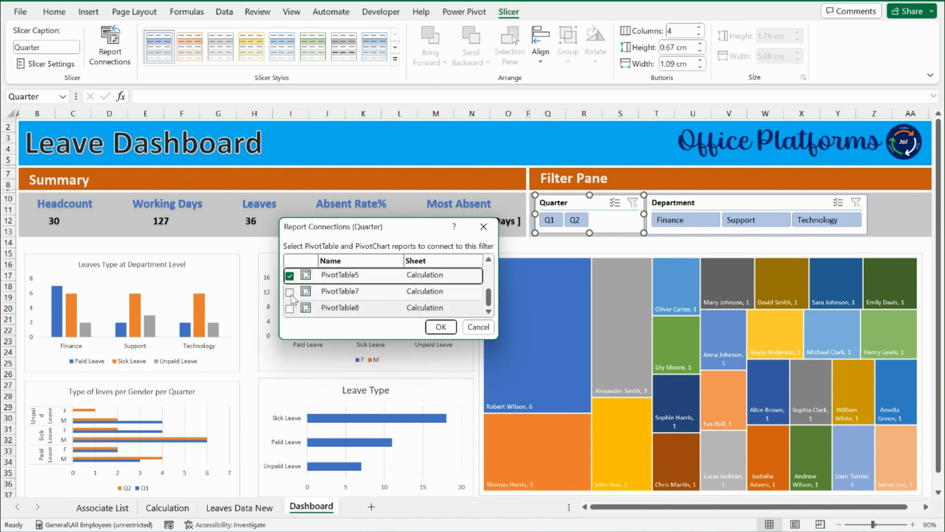
click(290, 292)
click(441, 327)
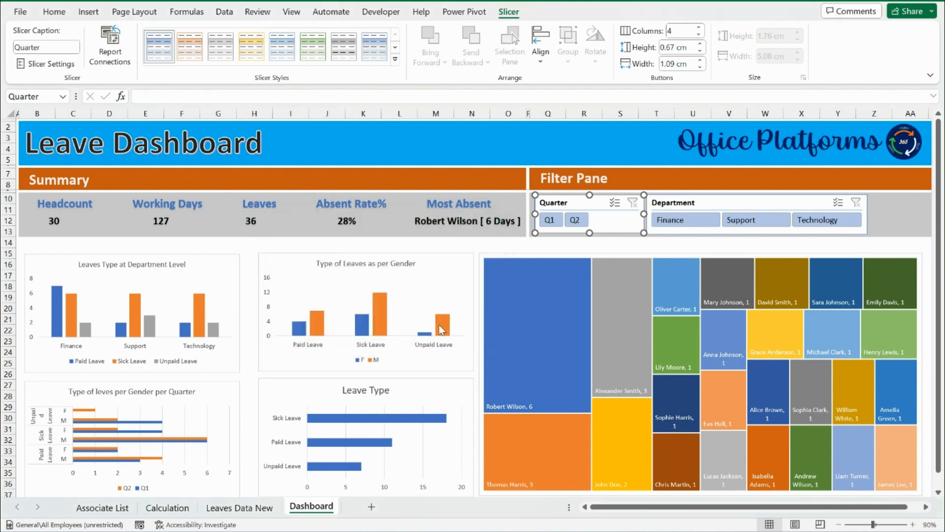
Test the Quarter slicer on the summary values and all charts with Q2 and Q1
click(575, 220)
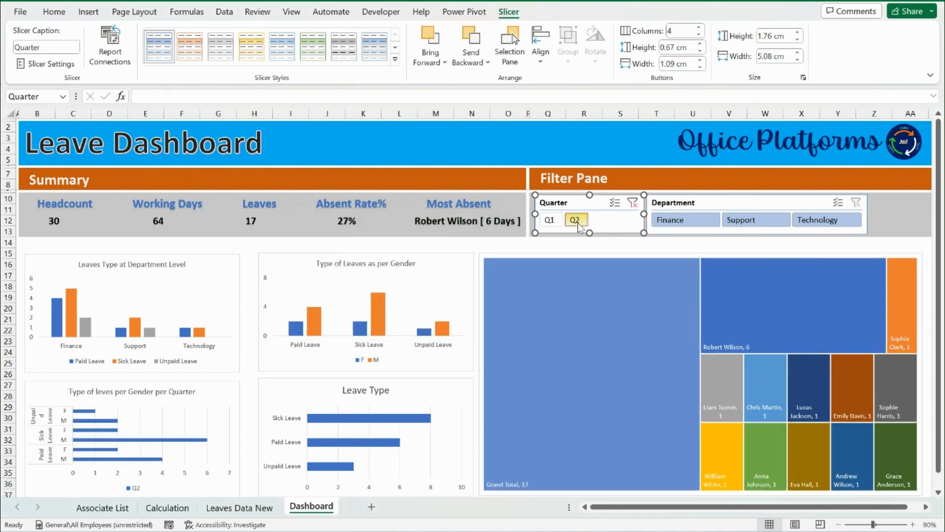
click(550, 220)
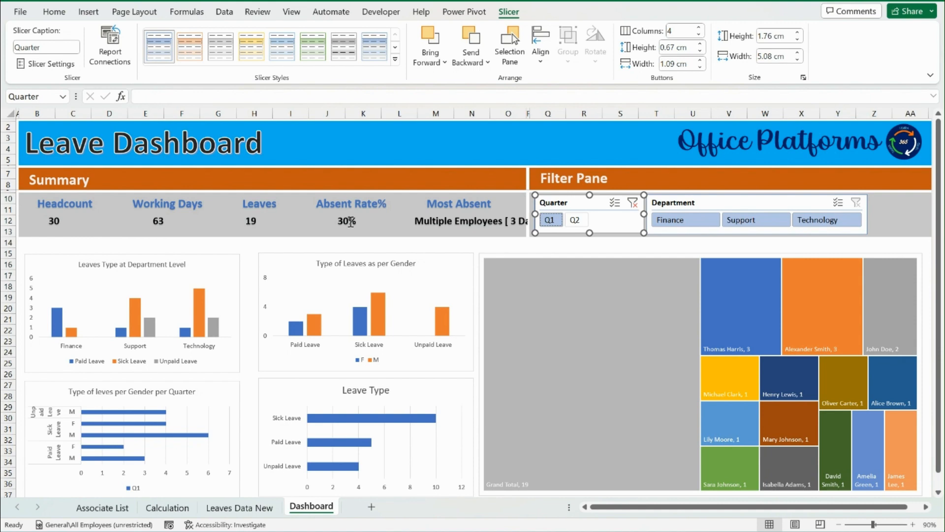
Connect the Department slicer to all the pivot tables on the Calculation sheet through its report connections
click(771, 204)
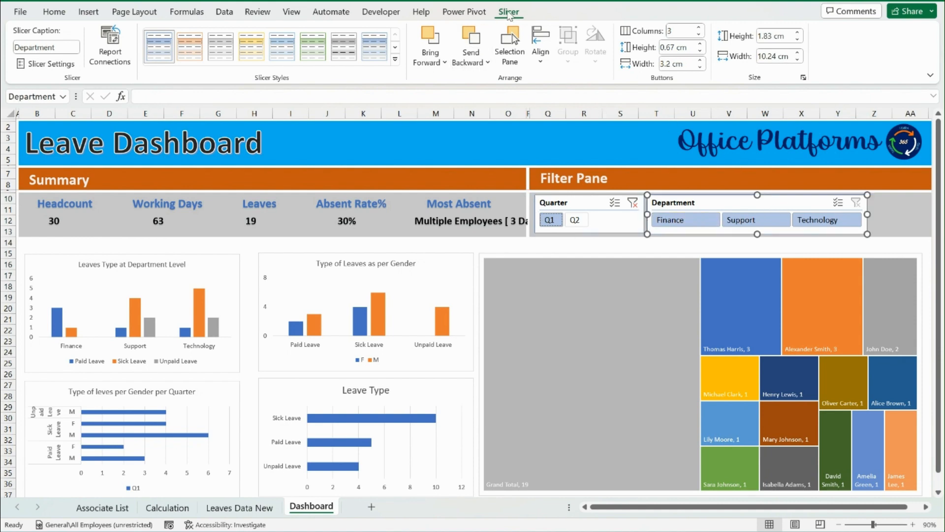
click(109, 47)
click(289, 275)
click(289, 291)
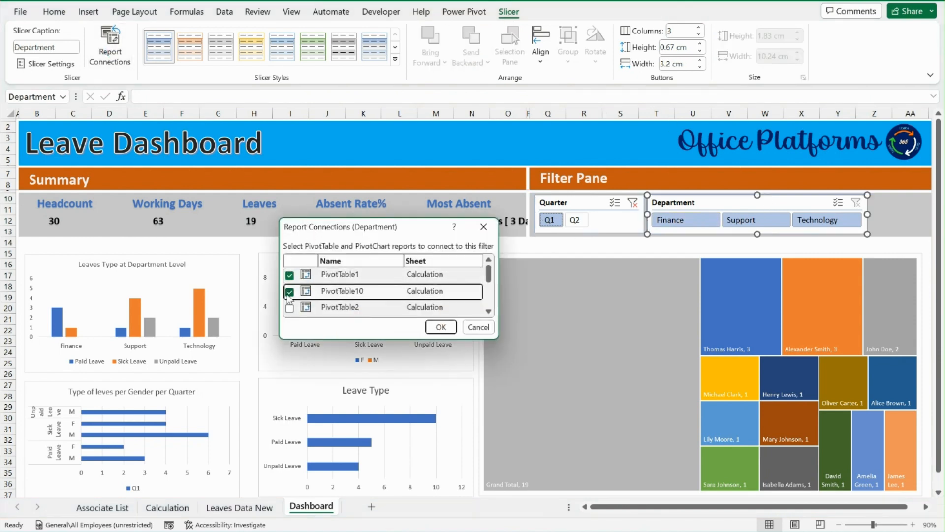
click(289, 307)
scroll(292, 313, down, 1)
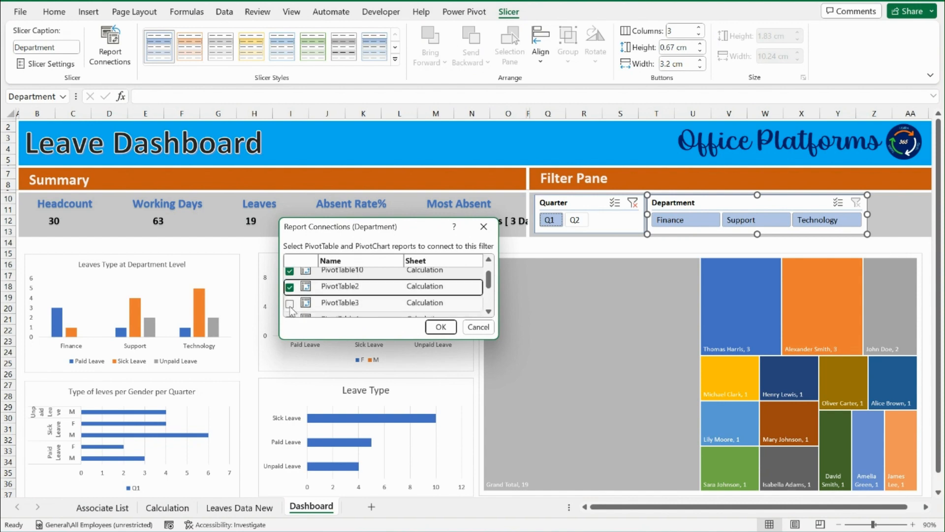
click(290, 304)
scroll(295, 306, down, 3)
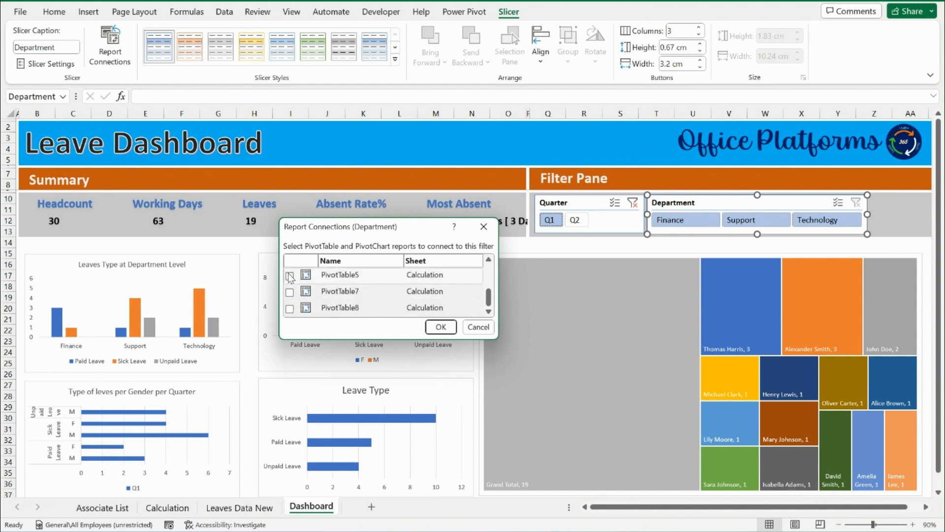
click(291, 277)
click(290, 291)
click(290, 307)
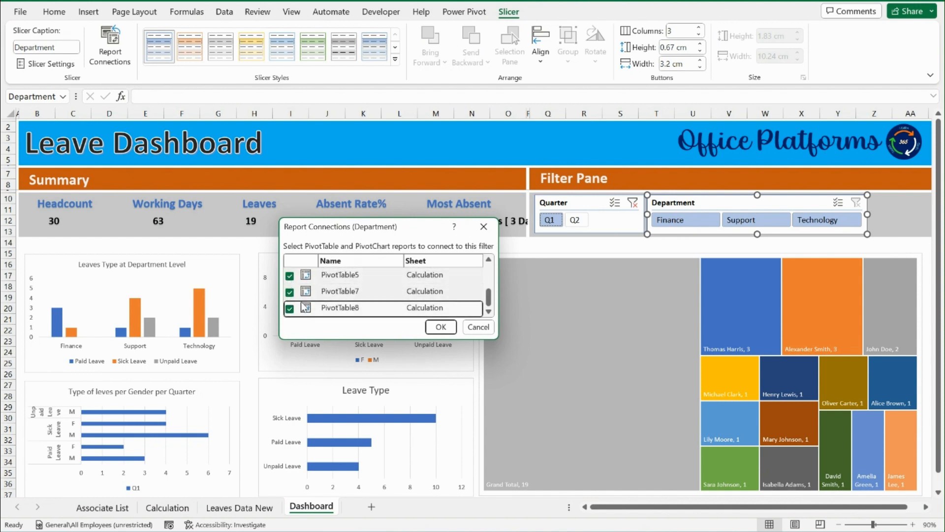
click(433, 329)
Test the Department slicer on all charts with Finance, Support and Technology, and clear the Department and Quarter filters
click(697, 223)
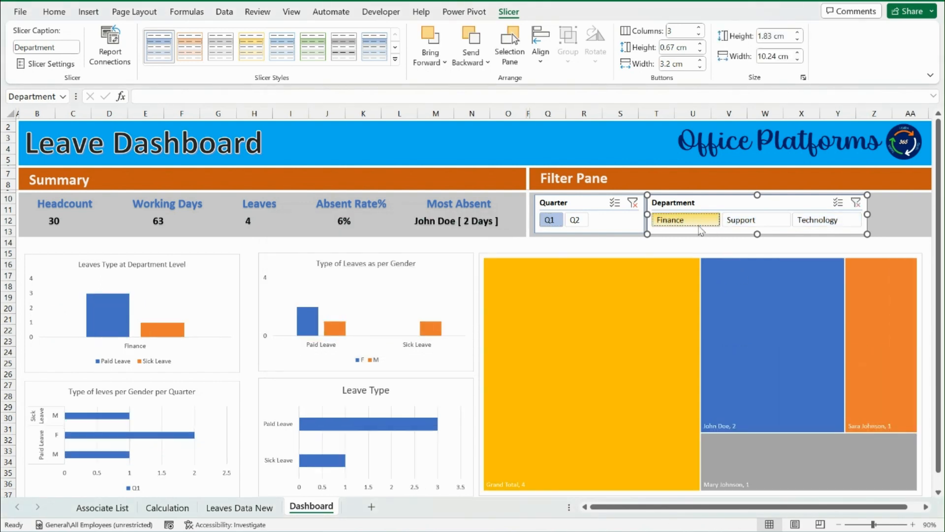
click(741, 220)
click(838, 222)
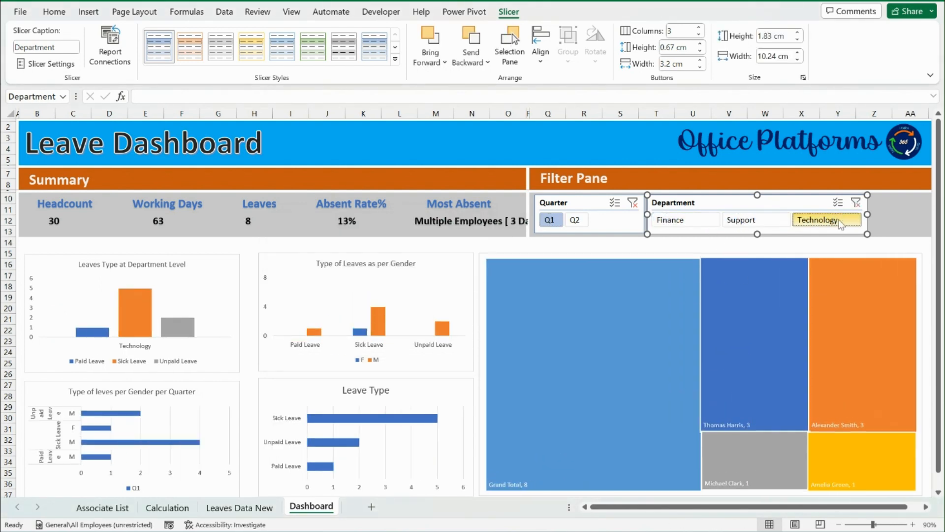
click(856, 202)
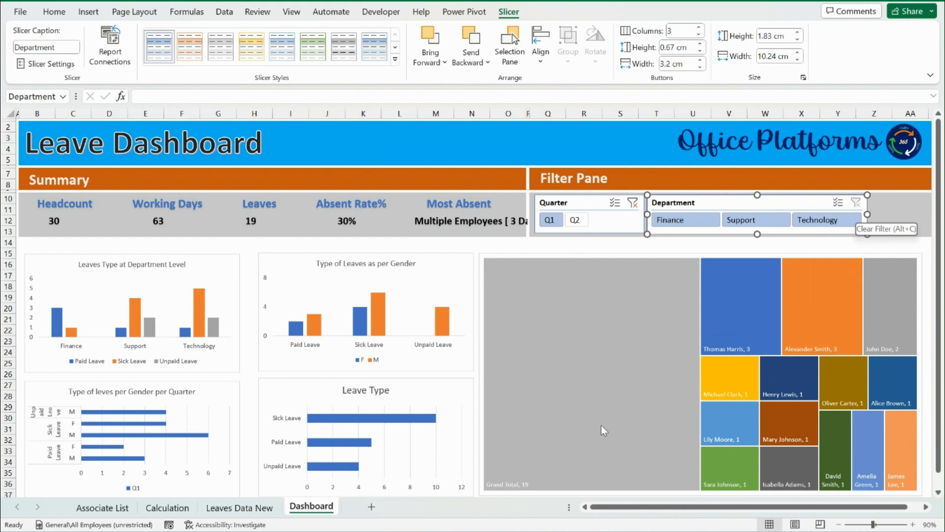
click(633, 204)
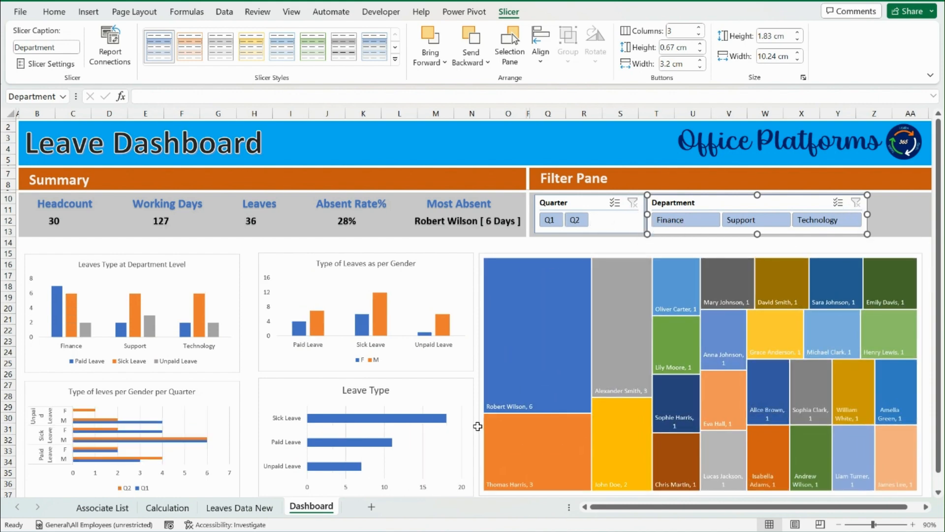
Filter the dashboard by Q2 and examine the Grand Total block in the treemap and the chart's source data range
click(585, 220)
mouse_move(522, 381)
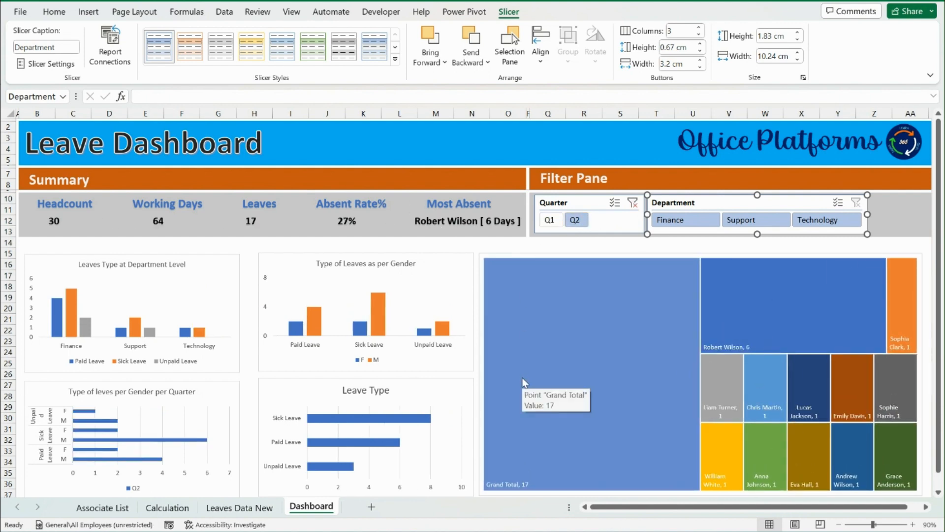
click(601, 276)
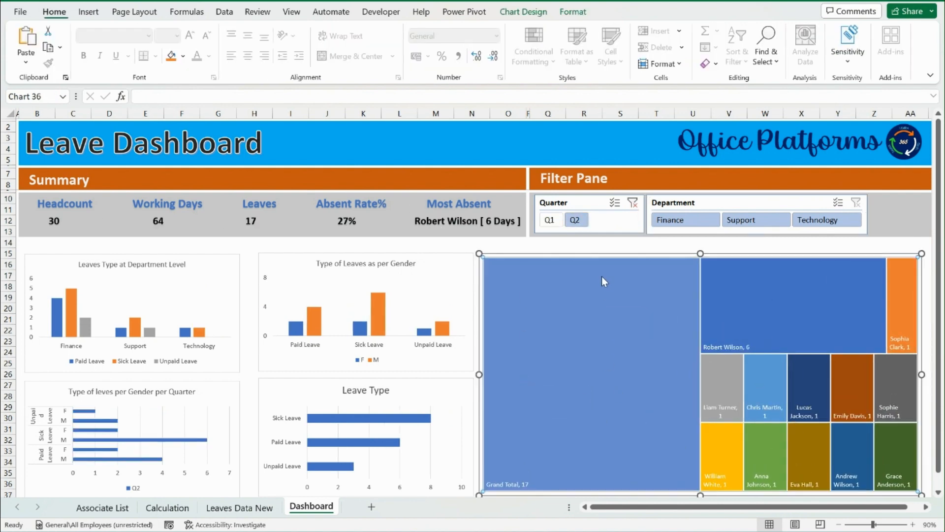
scroll(583, 441, down, 2)
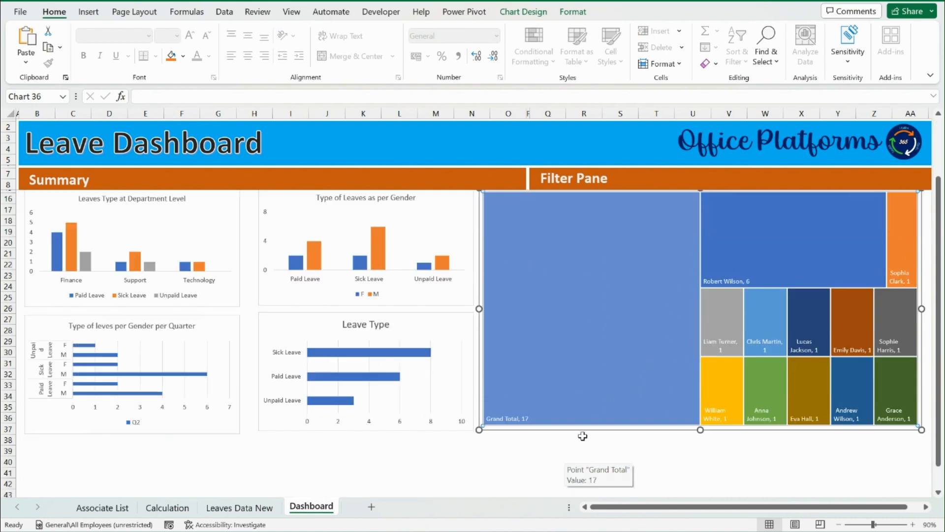
right_click(581, 313)
click(641, 377)
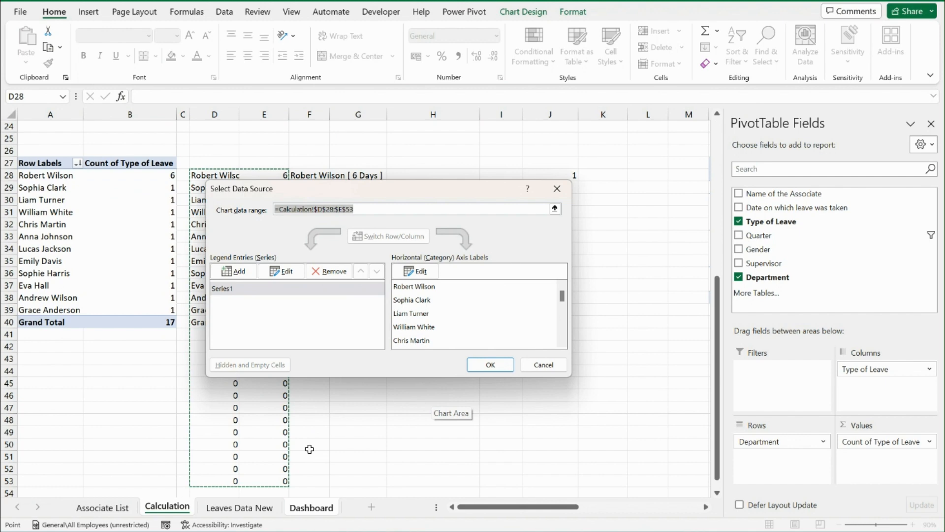
click(558, 368)
Turn off grand totals for rows and columns in the Calculation sheet's pivot table counting leaves per associate
click(182, 509)
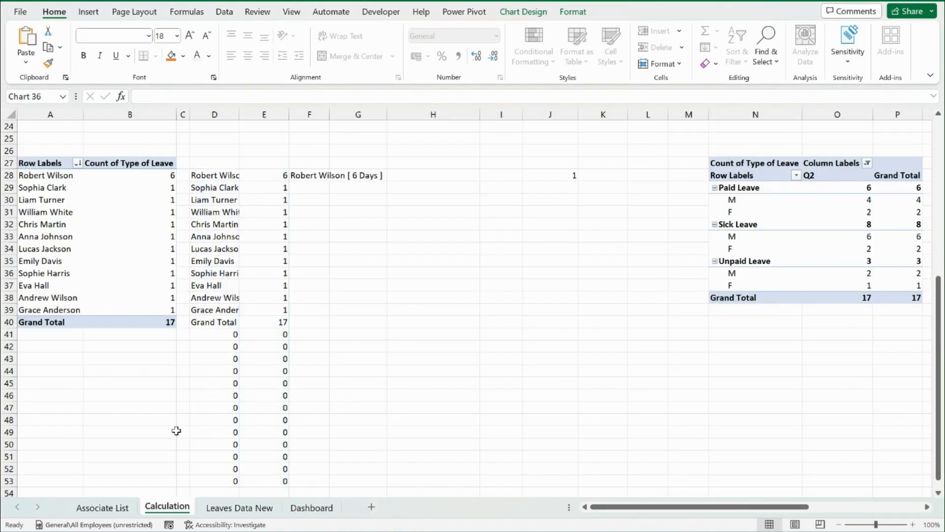
click(120, 321)
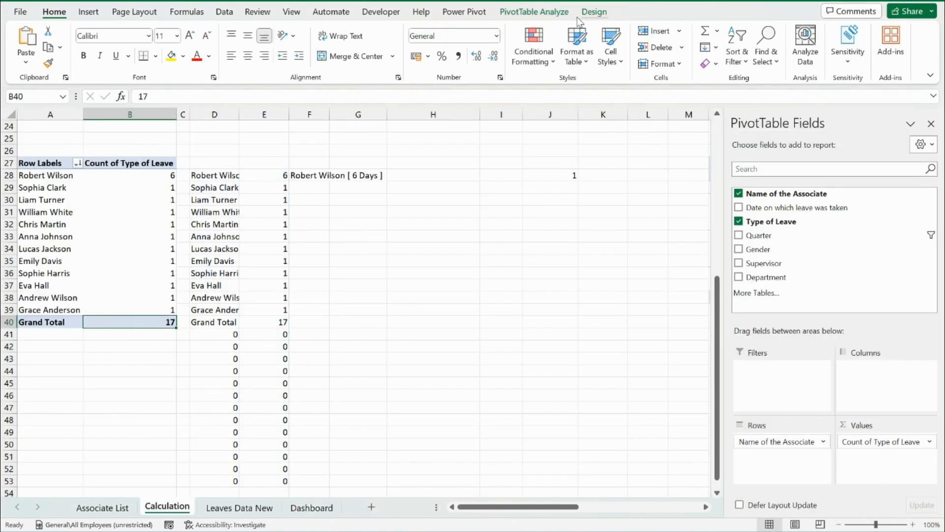
click(595, 11)
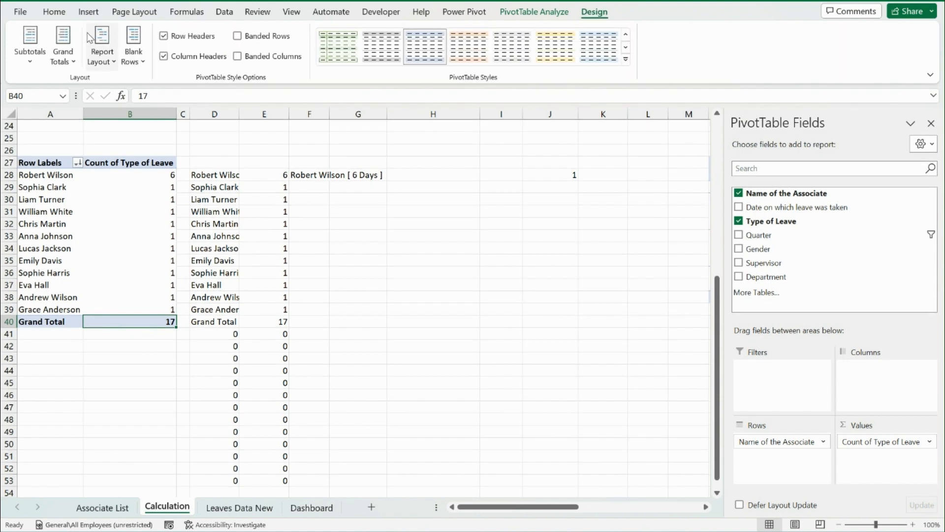
click(64, 49)
click(104, 94)
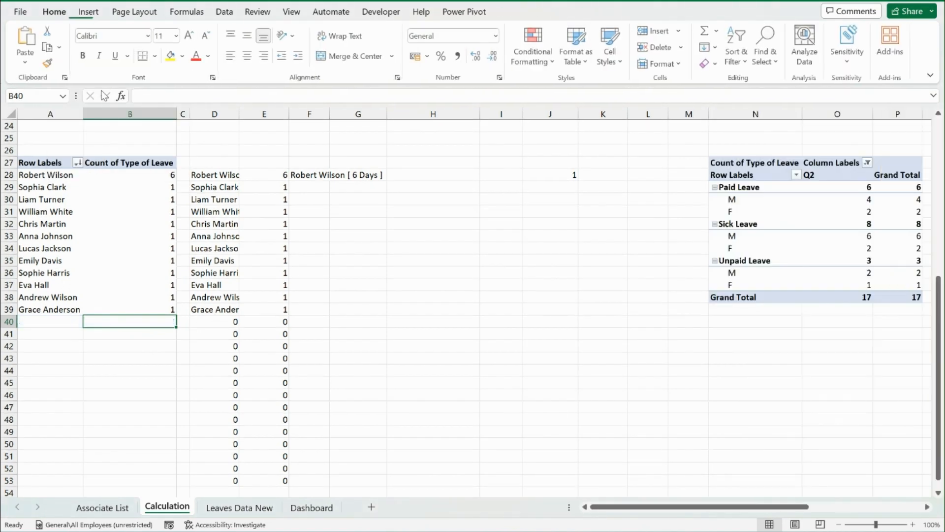
Return to the Dashboard sheet, test the treemap with the Q1 and Q2 filters, and clear the Quarter filter
click(310, 507)
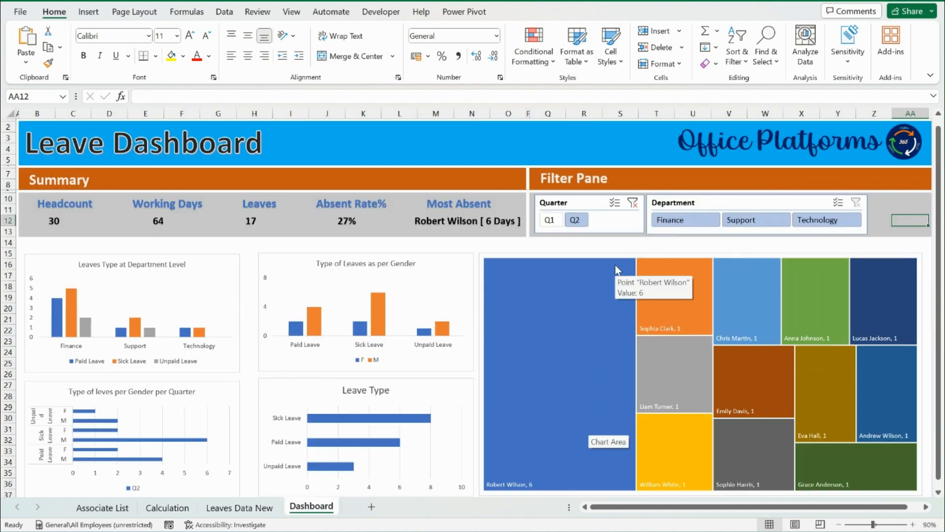
click(574, 222)
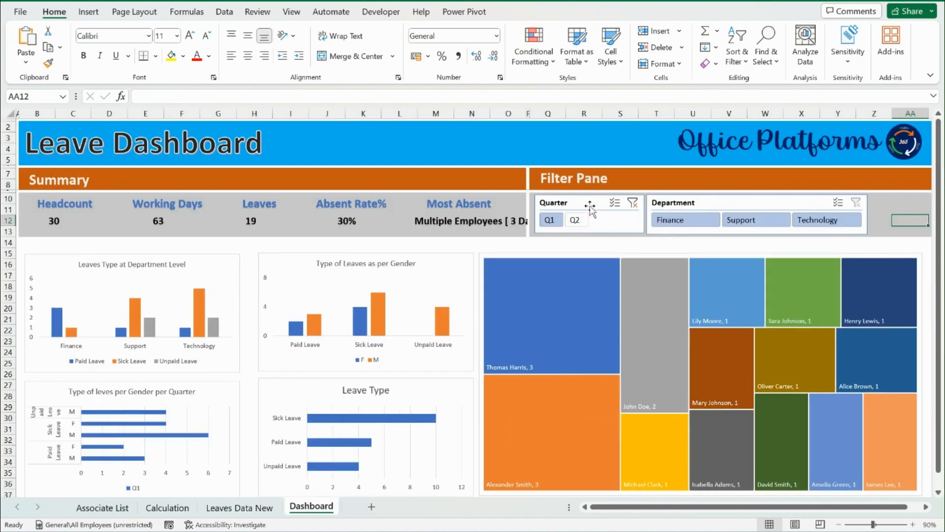
click(574, 222)
click(633, 204)
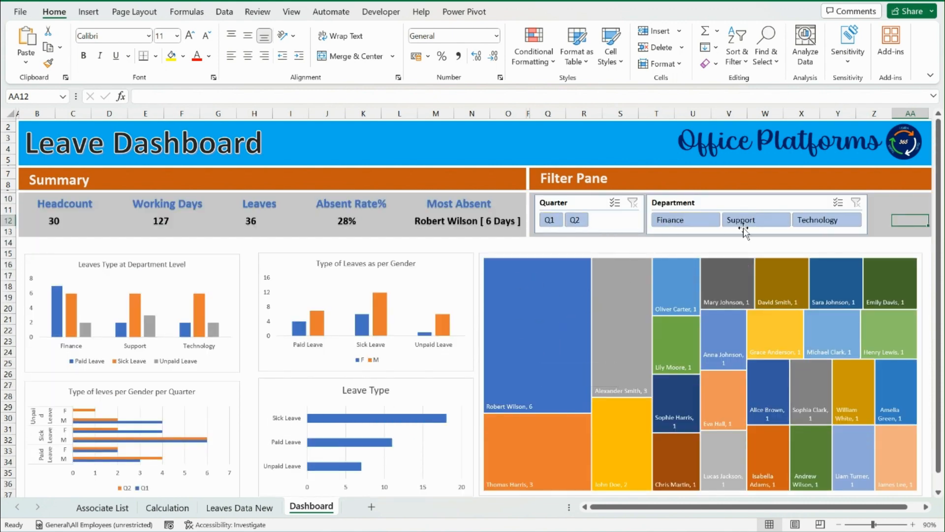
Filter by Technology, shift the Most Absent value's text box to fit inside the Summary area, and set its font size to 12
click(813, 220)
click(505, 228)
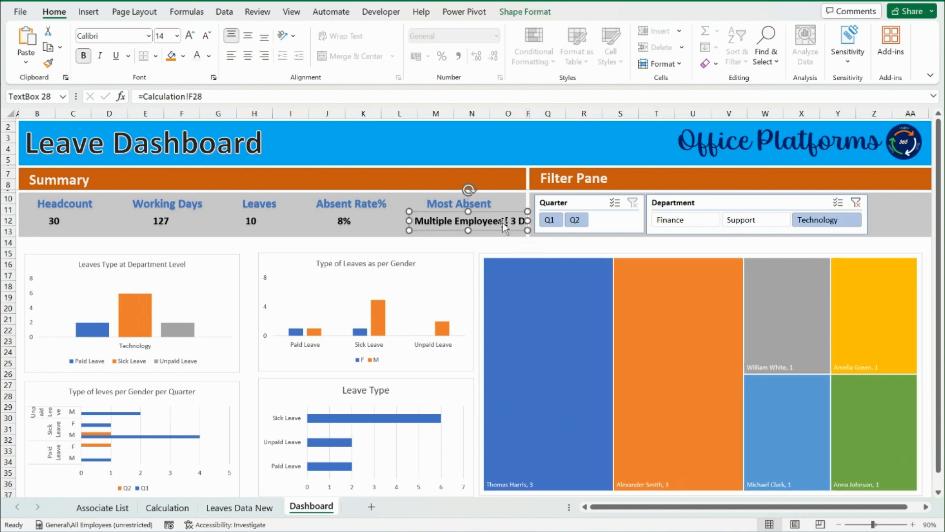
drag(504, 228, 490, 228)
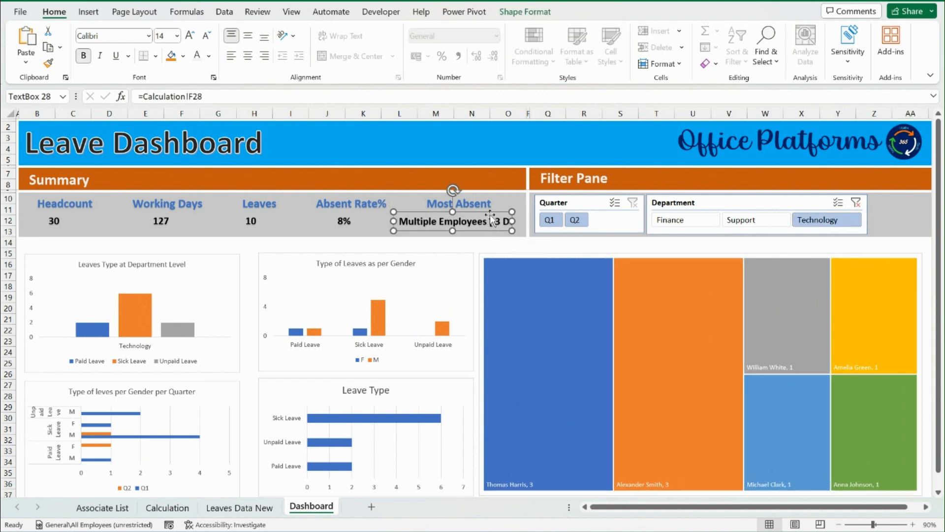
key(ctrl+shift+comma)
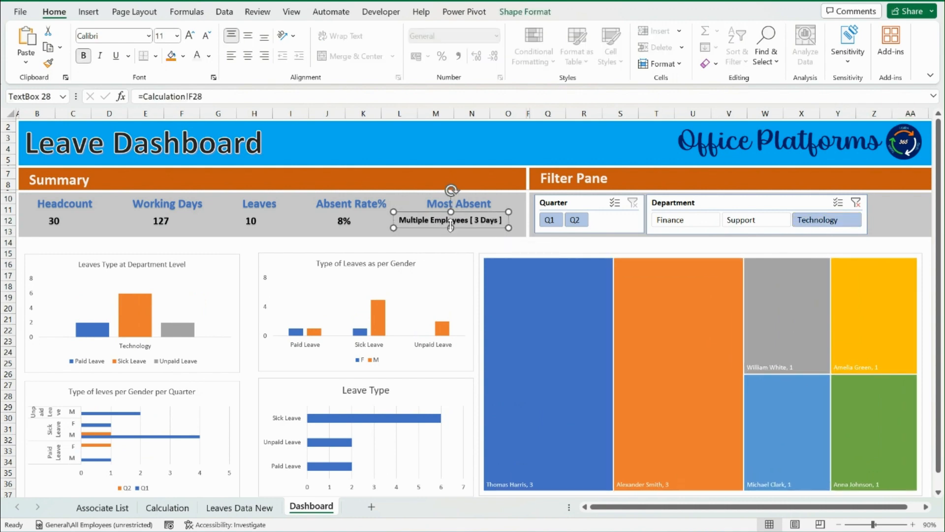
key(ctrl+shift+period)
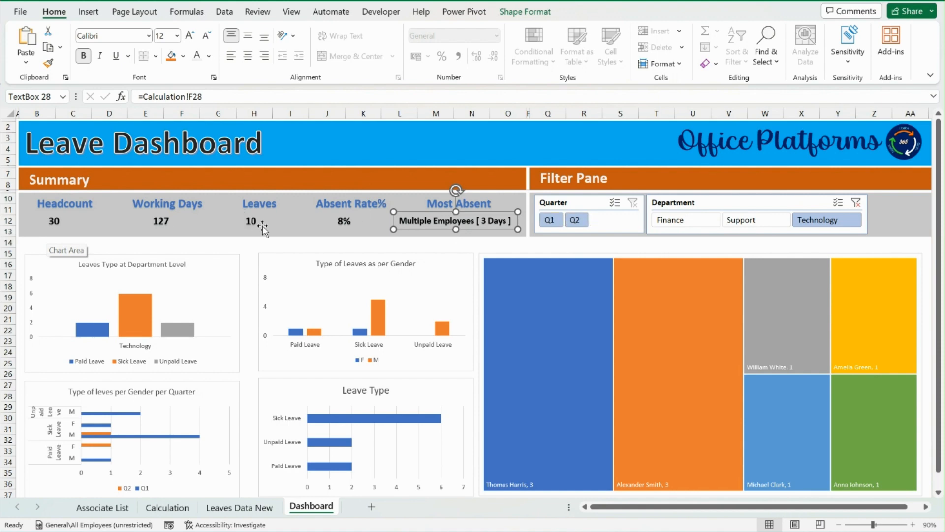
Select the five value text boxes in the Summary area together and centre their text horizontally and vertically
click(351, 221)
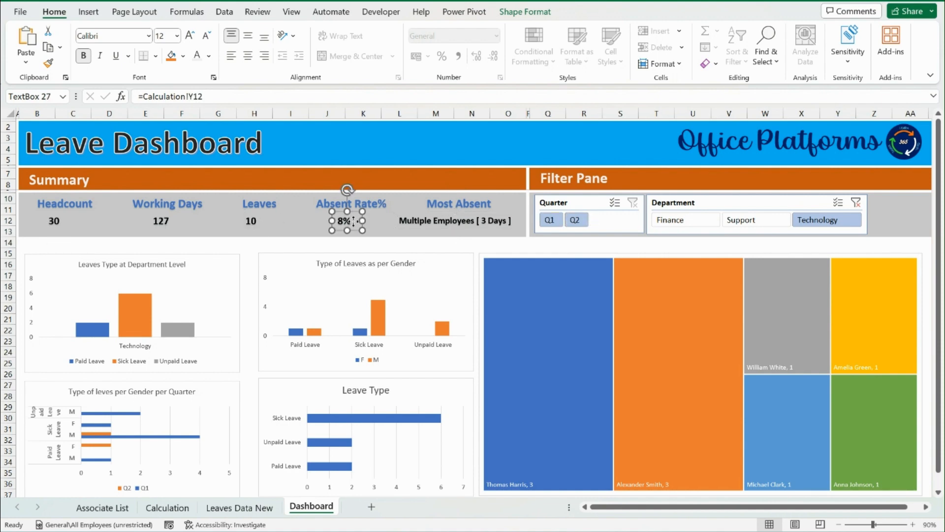
click(255, 221)
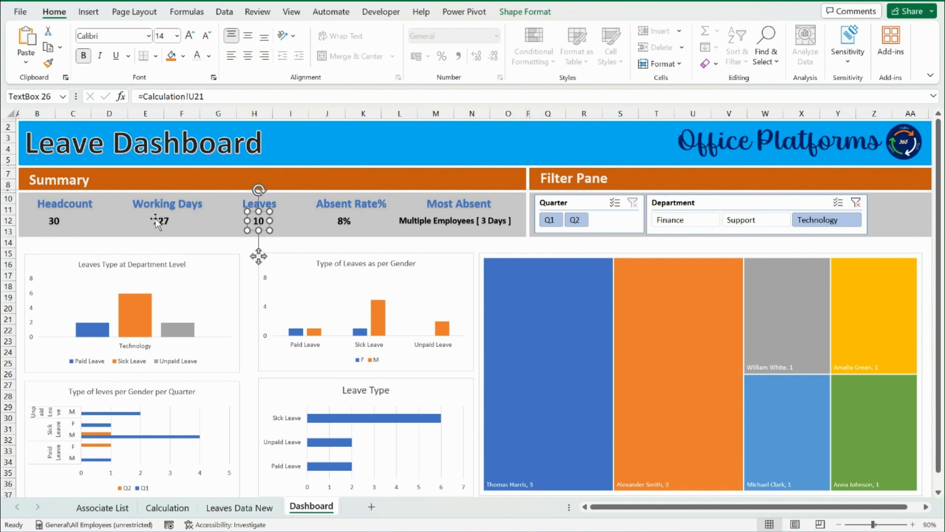
click(46, 222)
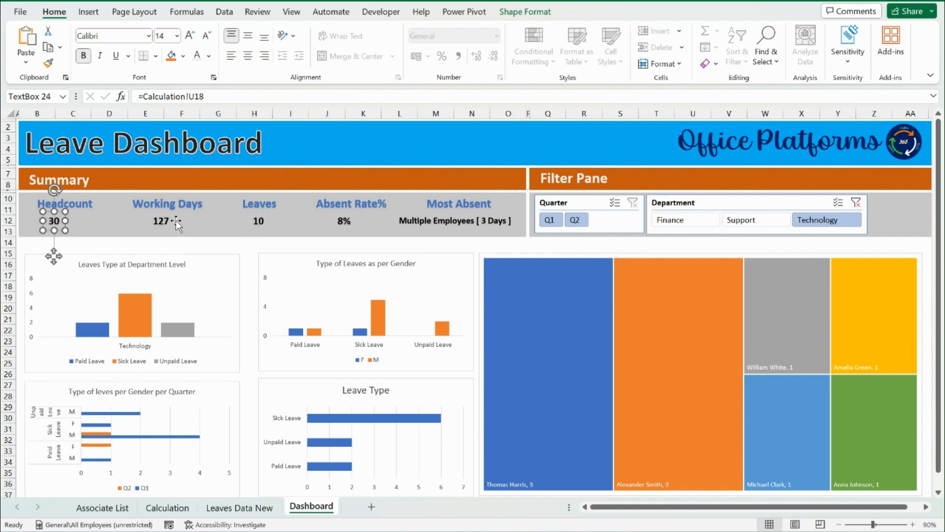
ctrl+click(161, 221)
ctrl+click(259, 221)
ctrl+click(345, 220)
ctrl+click(447, 221)
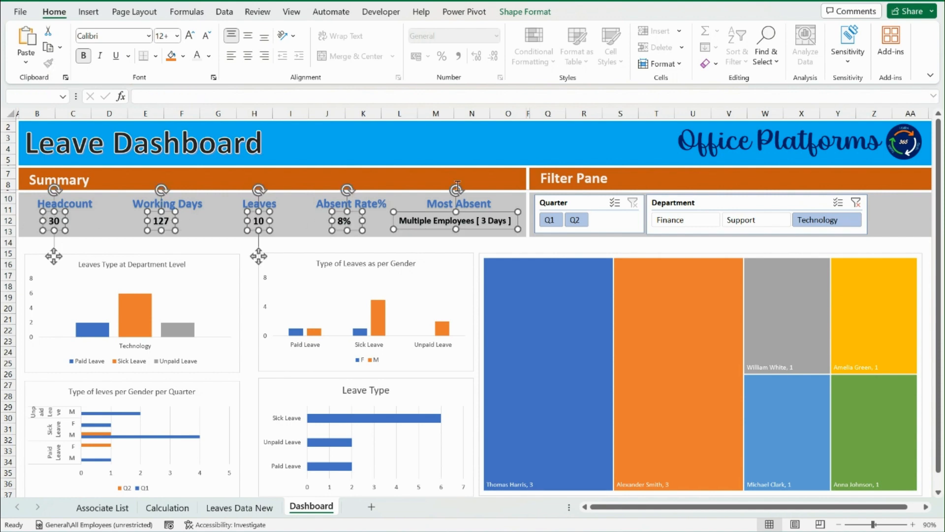
click(247, 35)
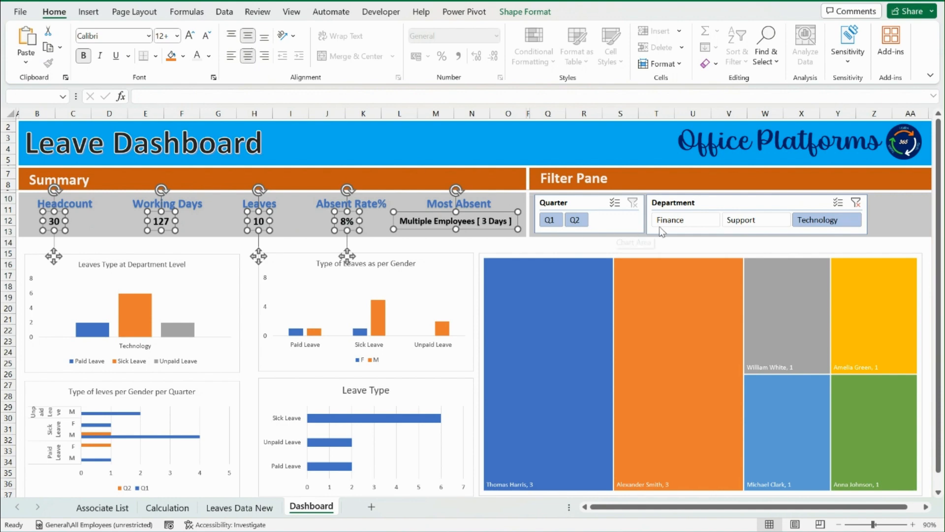
Test the dashboard with the Support and Finance departments and quarter Q1, and clear both the Department and Quarter filters
click(743, 222)
click(689, 222)
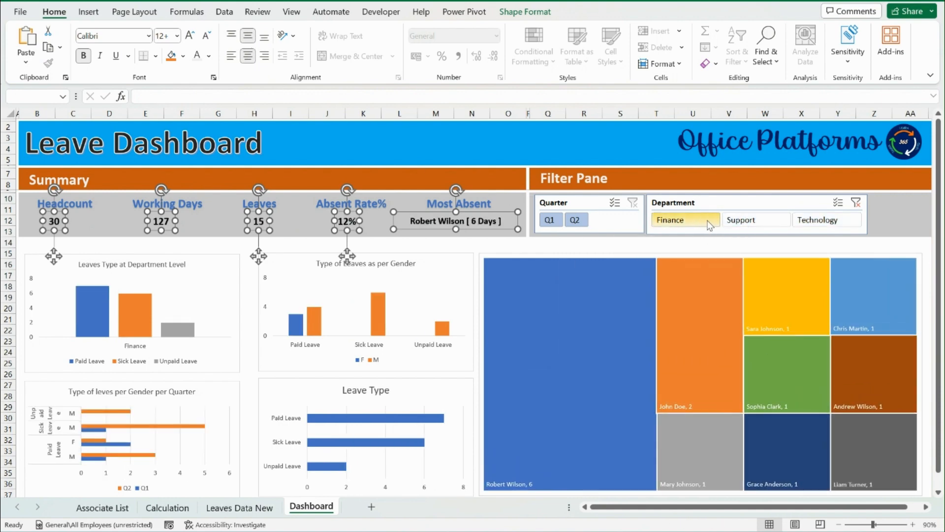
click(588, 225)
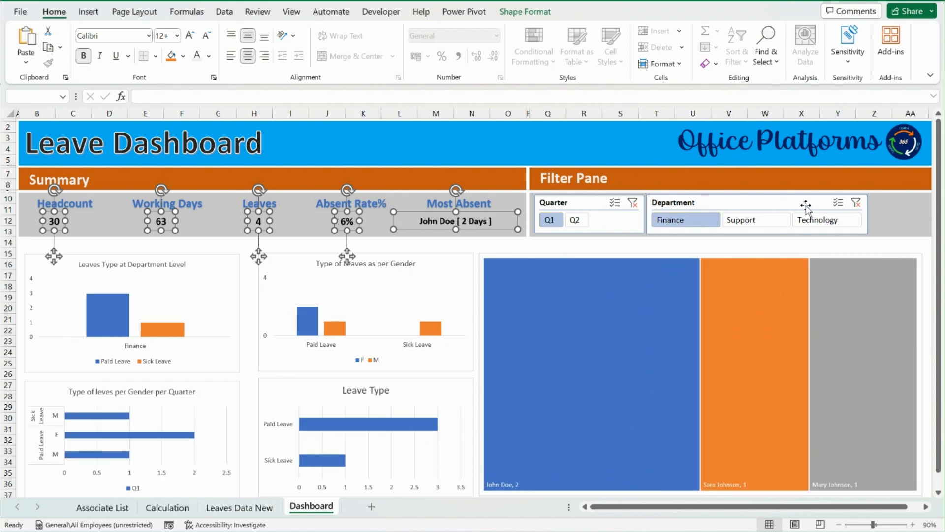
click(856, 203)
click(747, 178)
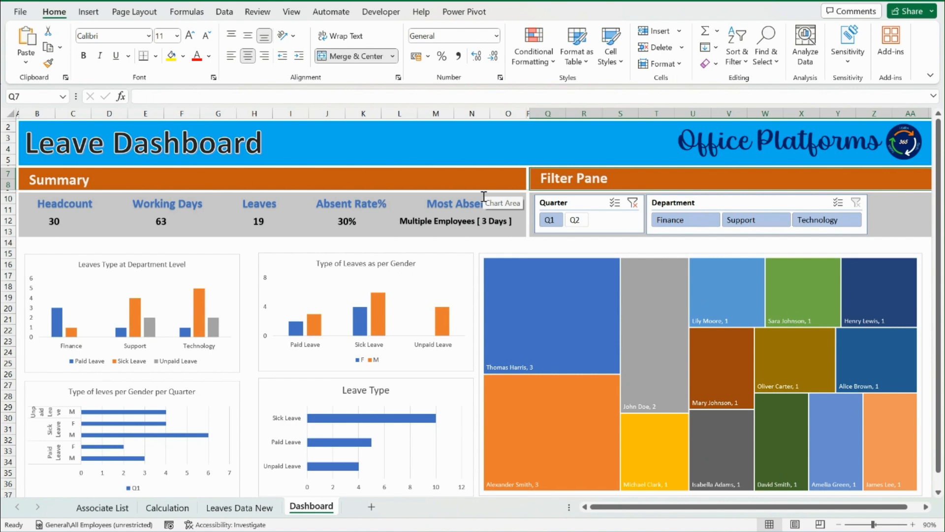
click(635, 204)
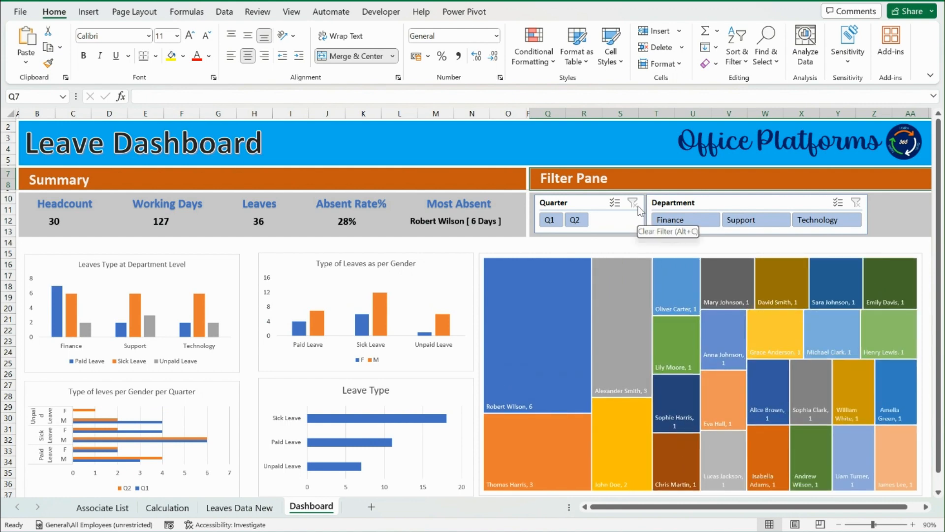
click(706, 531)
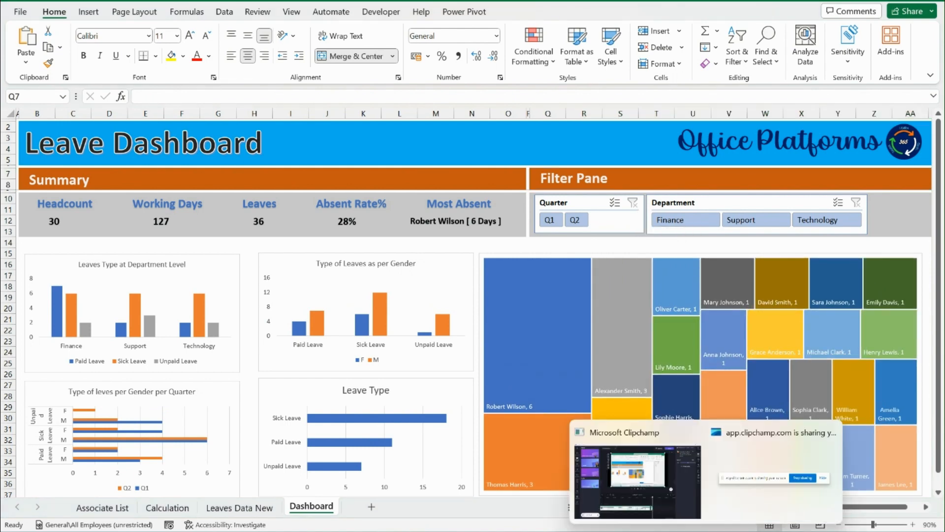
click(729, 515)
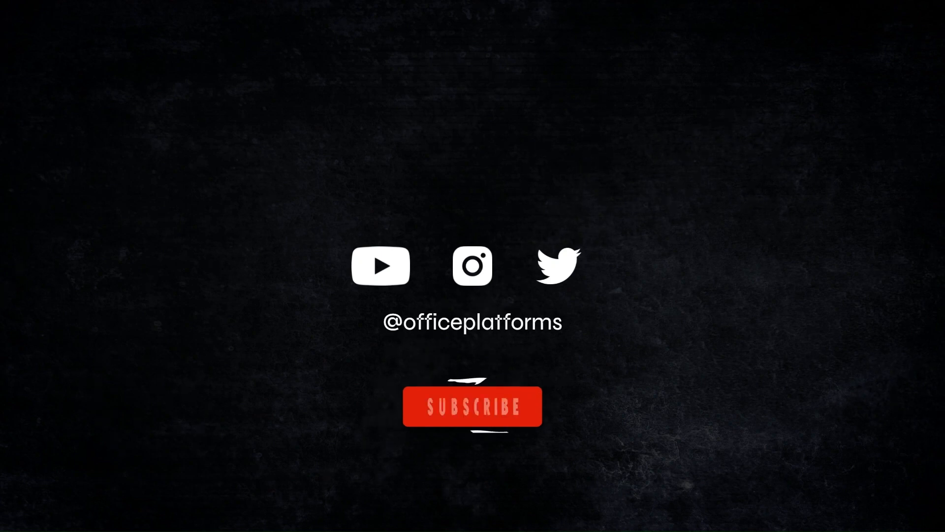